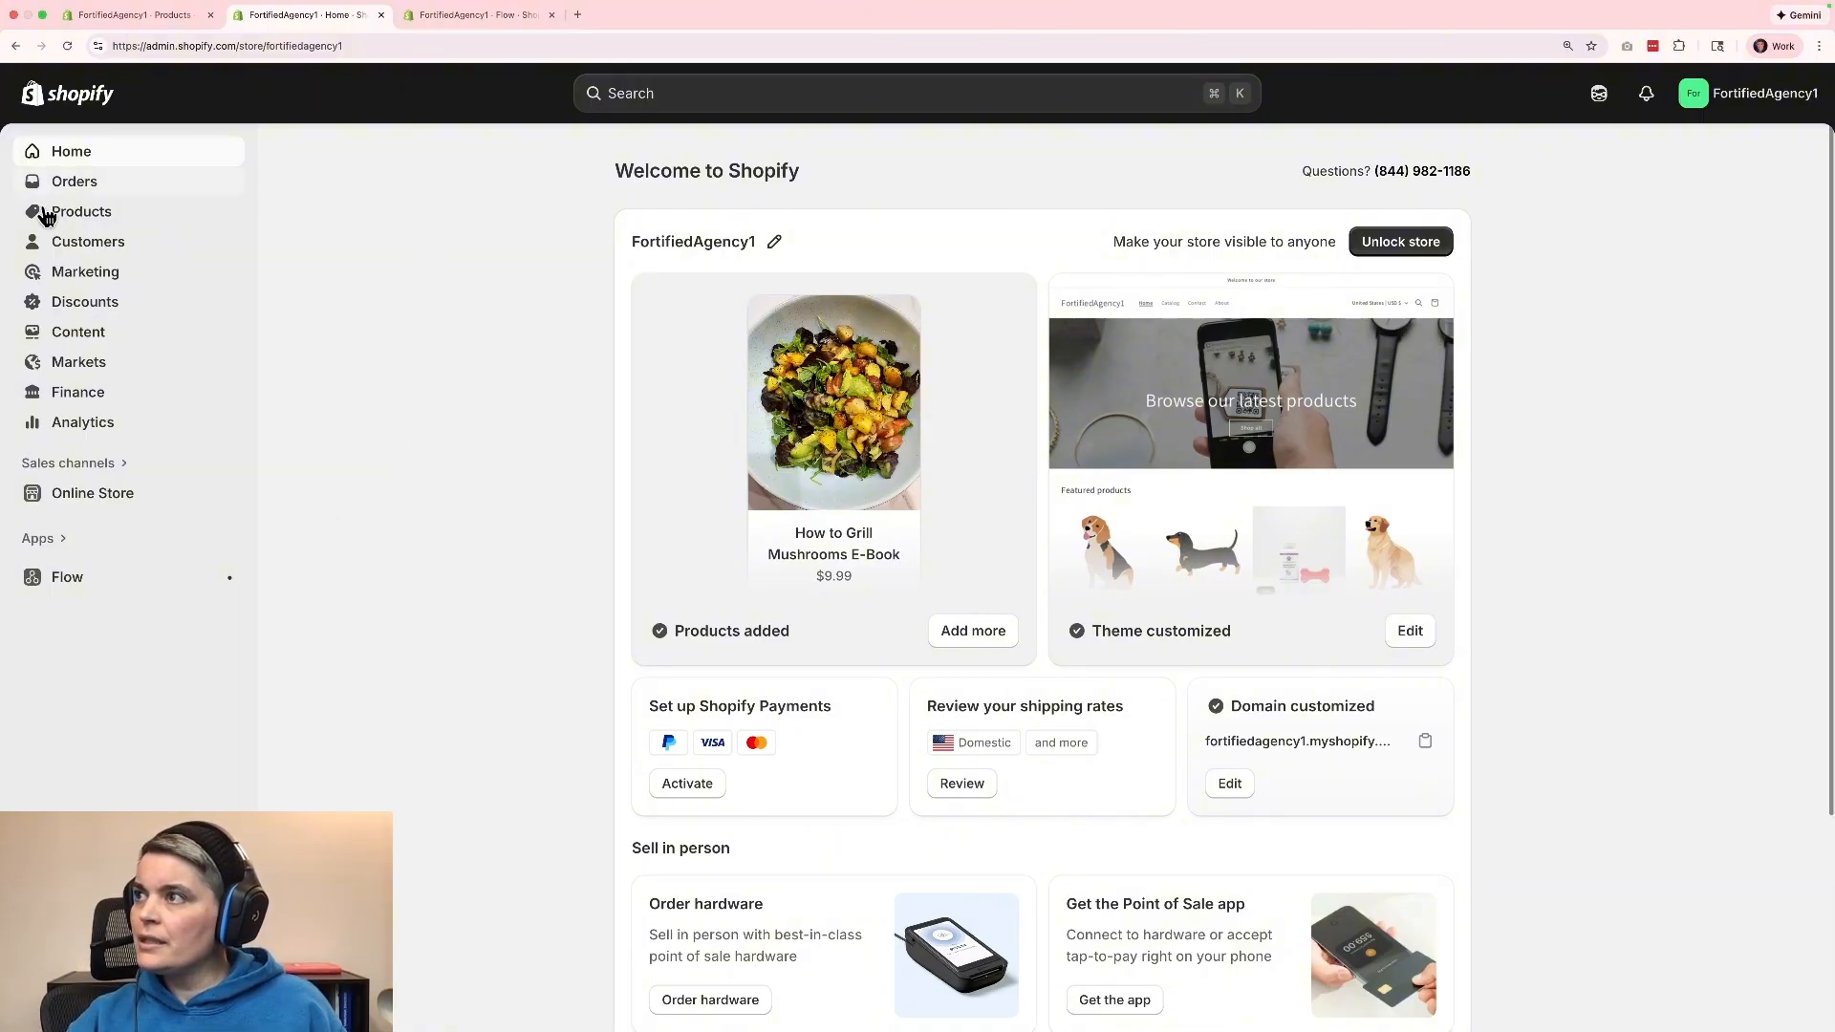
Open the Dog Supplement product from the product list and show its available status options.
{"action": "left_click", "coordinate": [76, 218]}
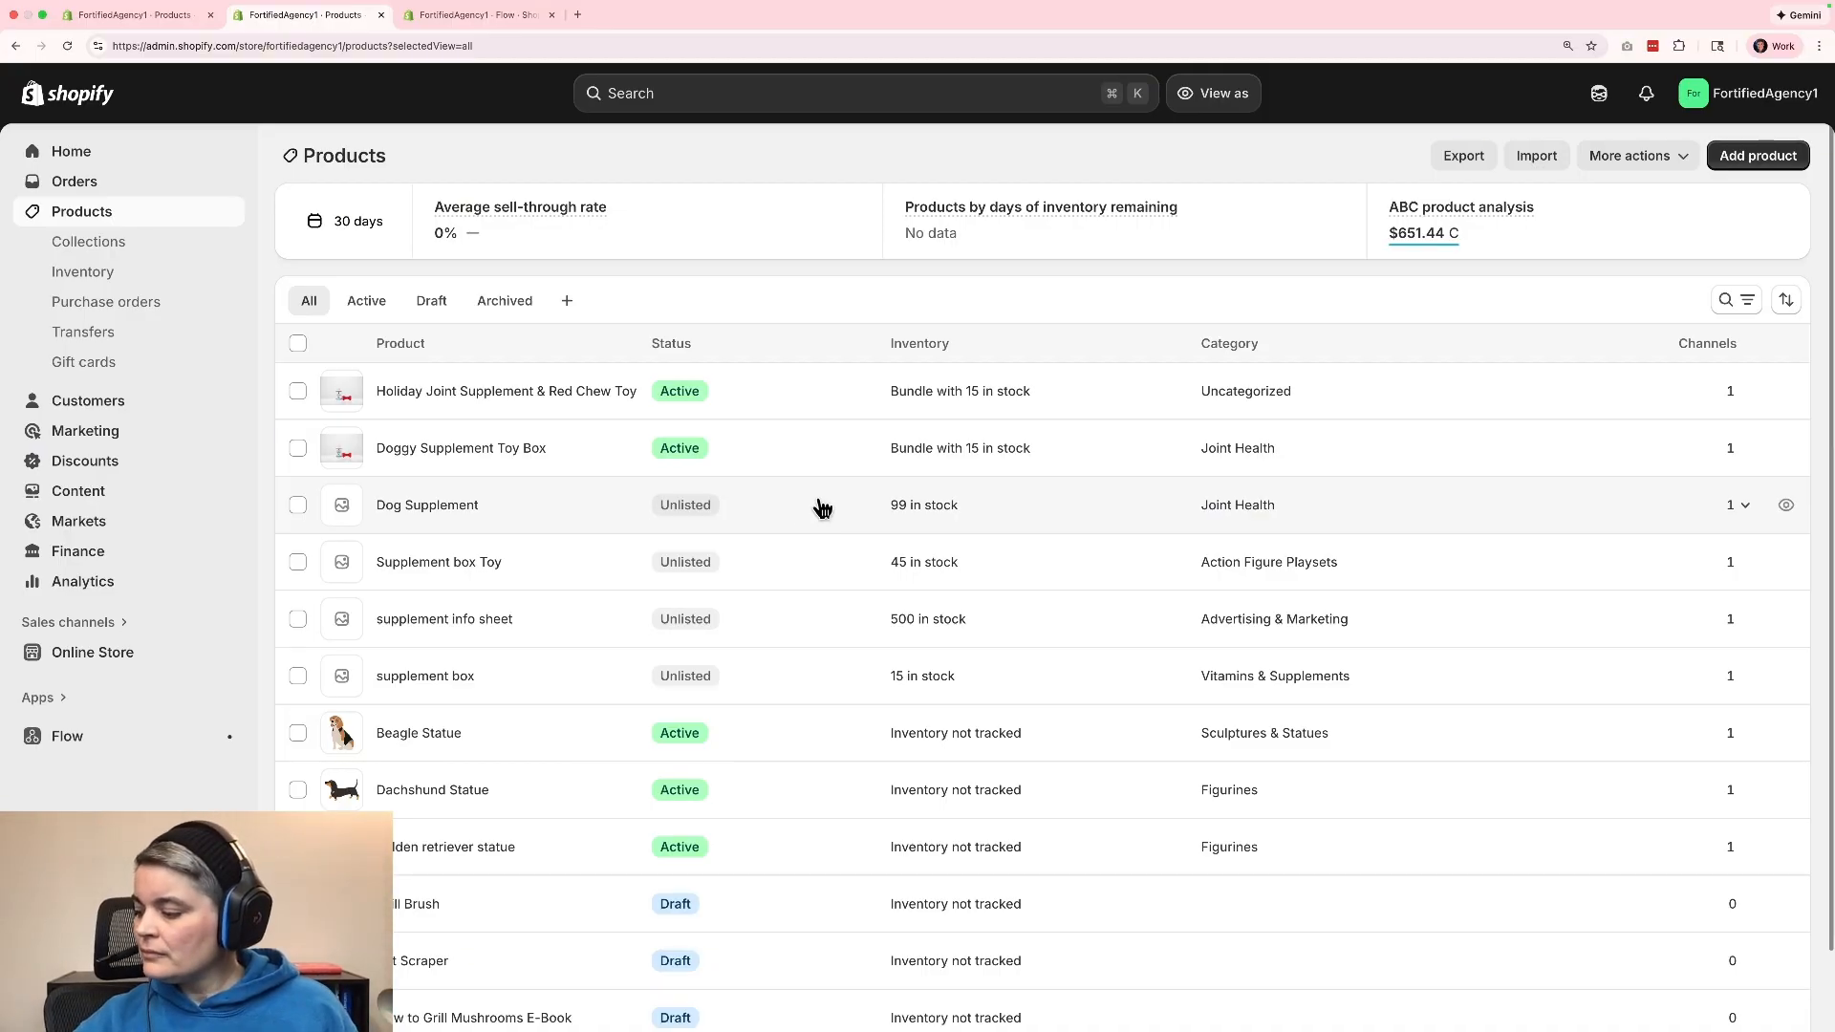
{"action": "left_click", "coordinate": [797, 514]}
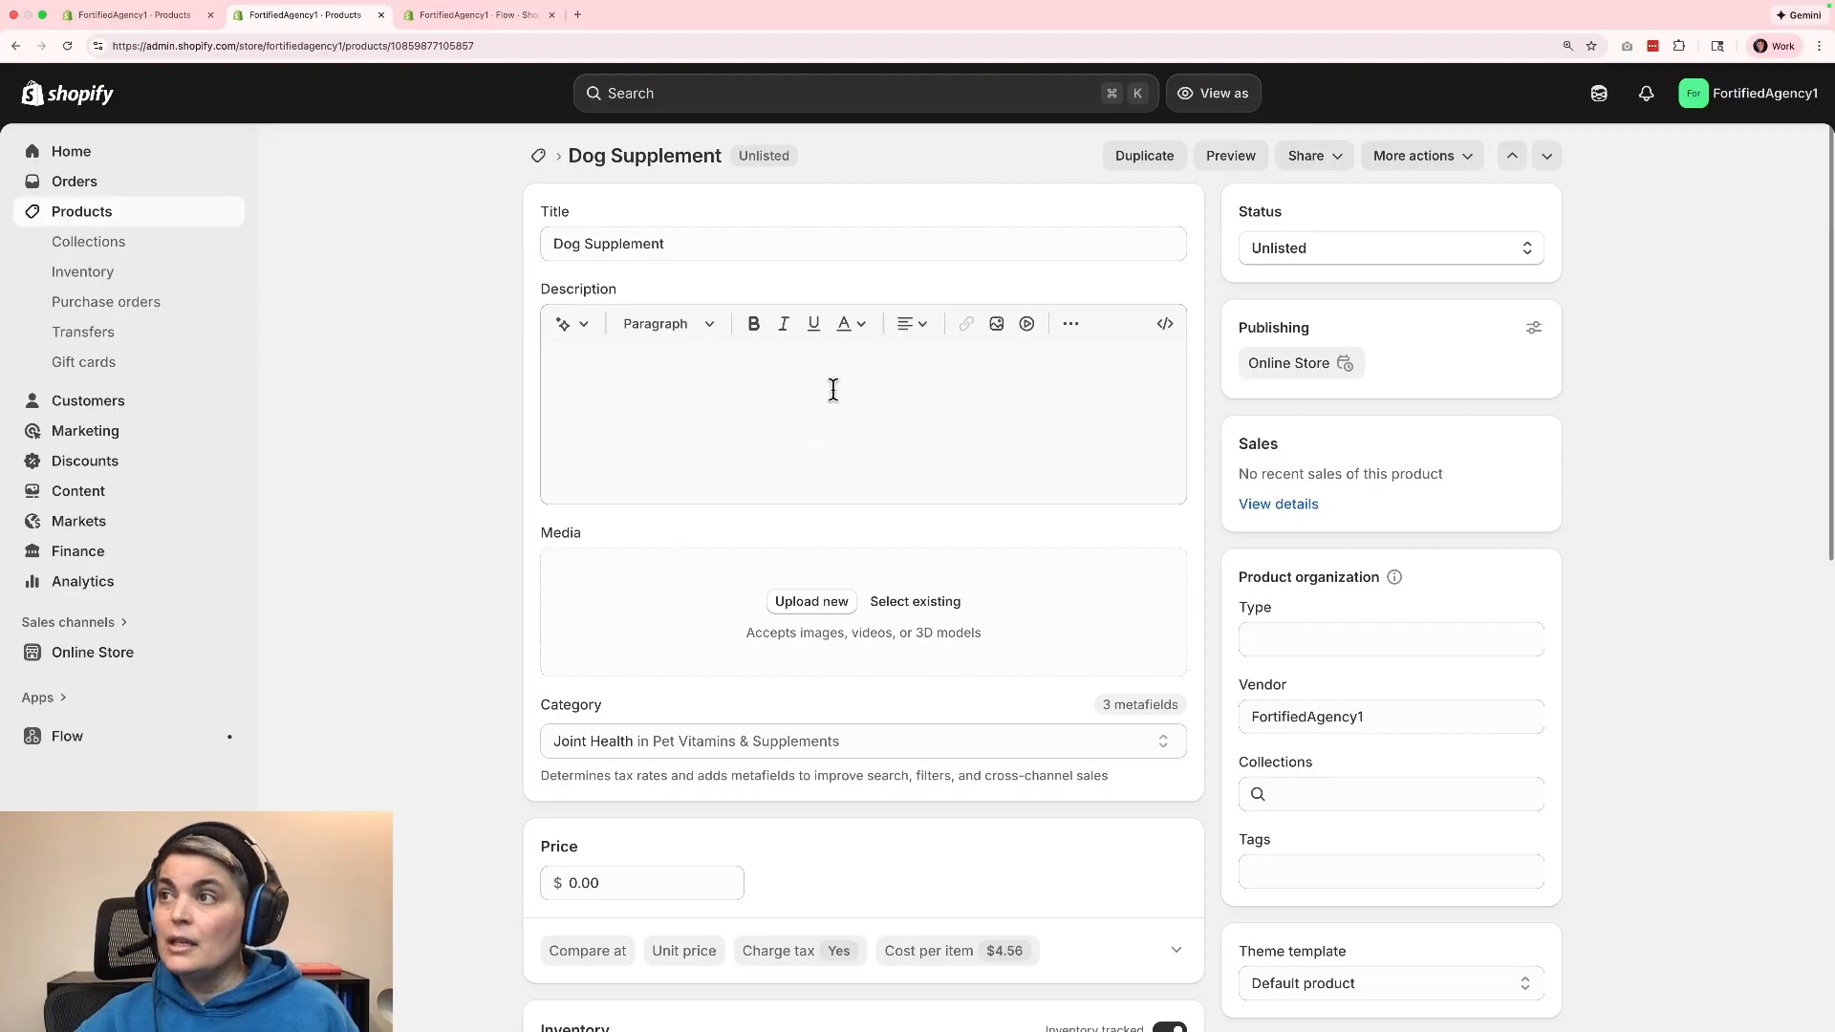
{"action": "left_click", "coordinate": [1432, 254]}
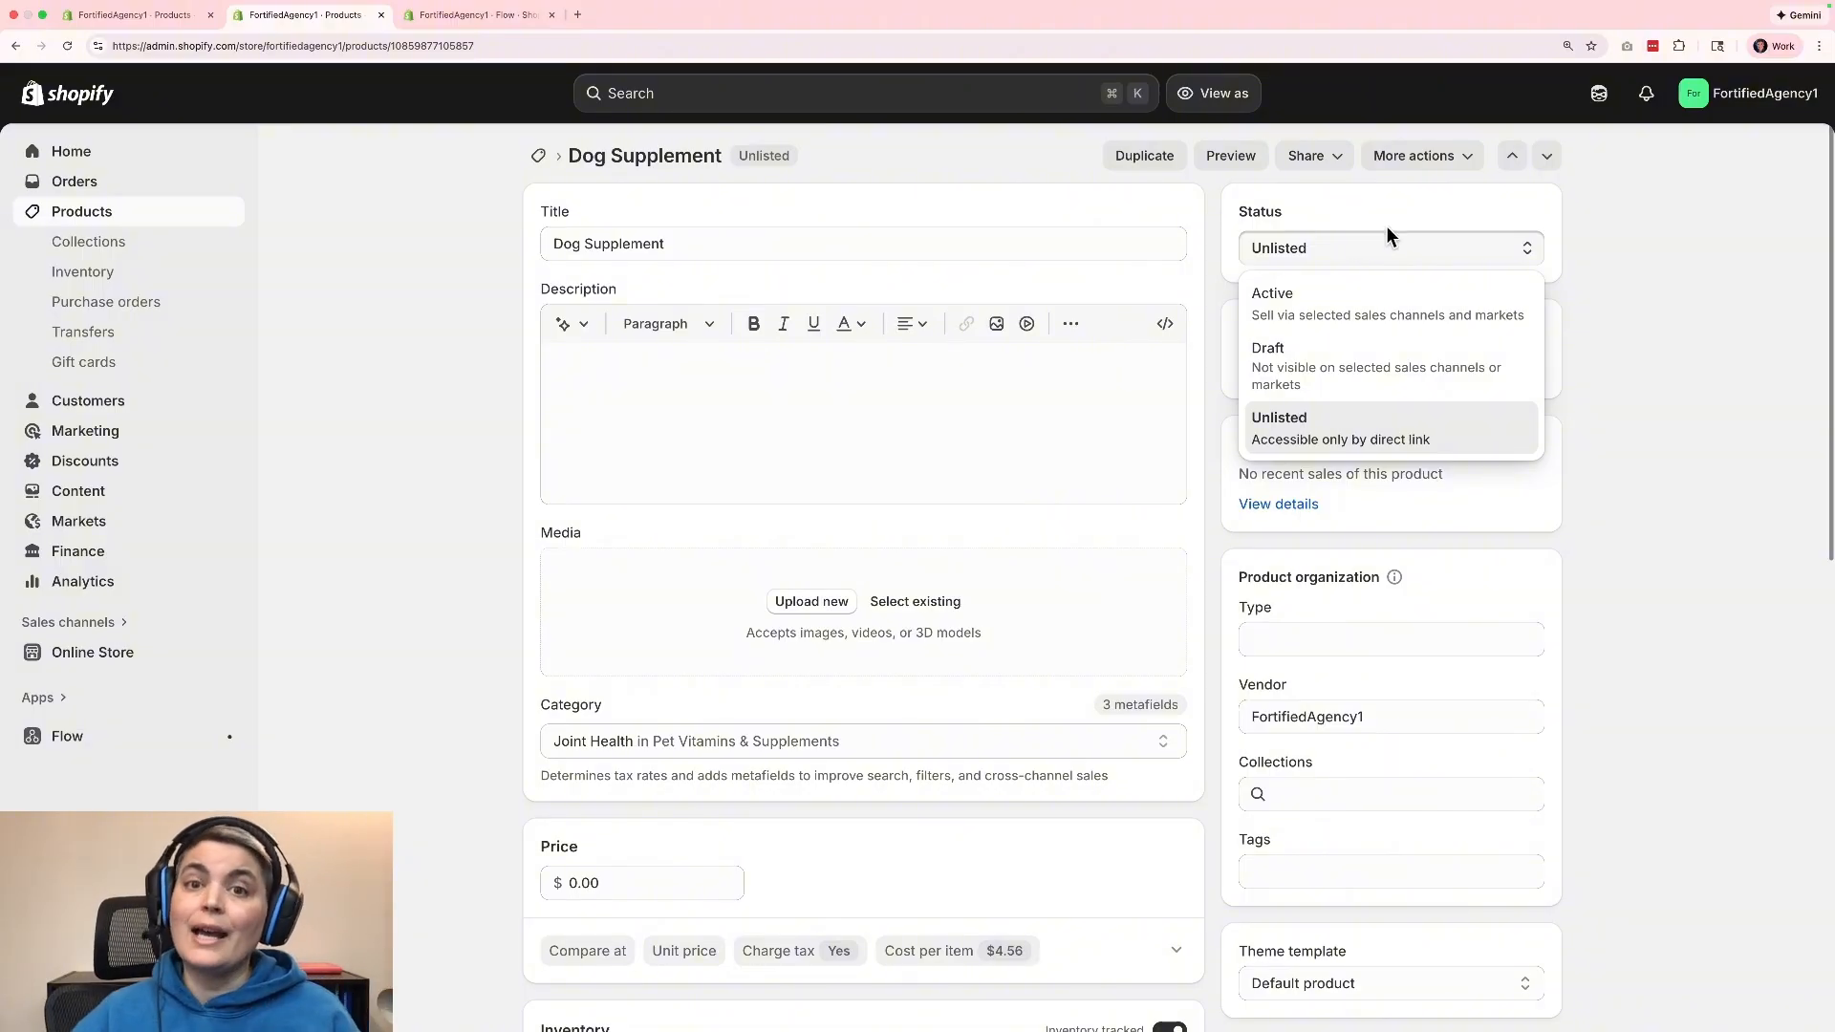
{"action": "left_click", "coordinate": [642, 381]}
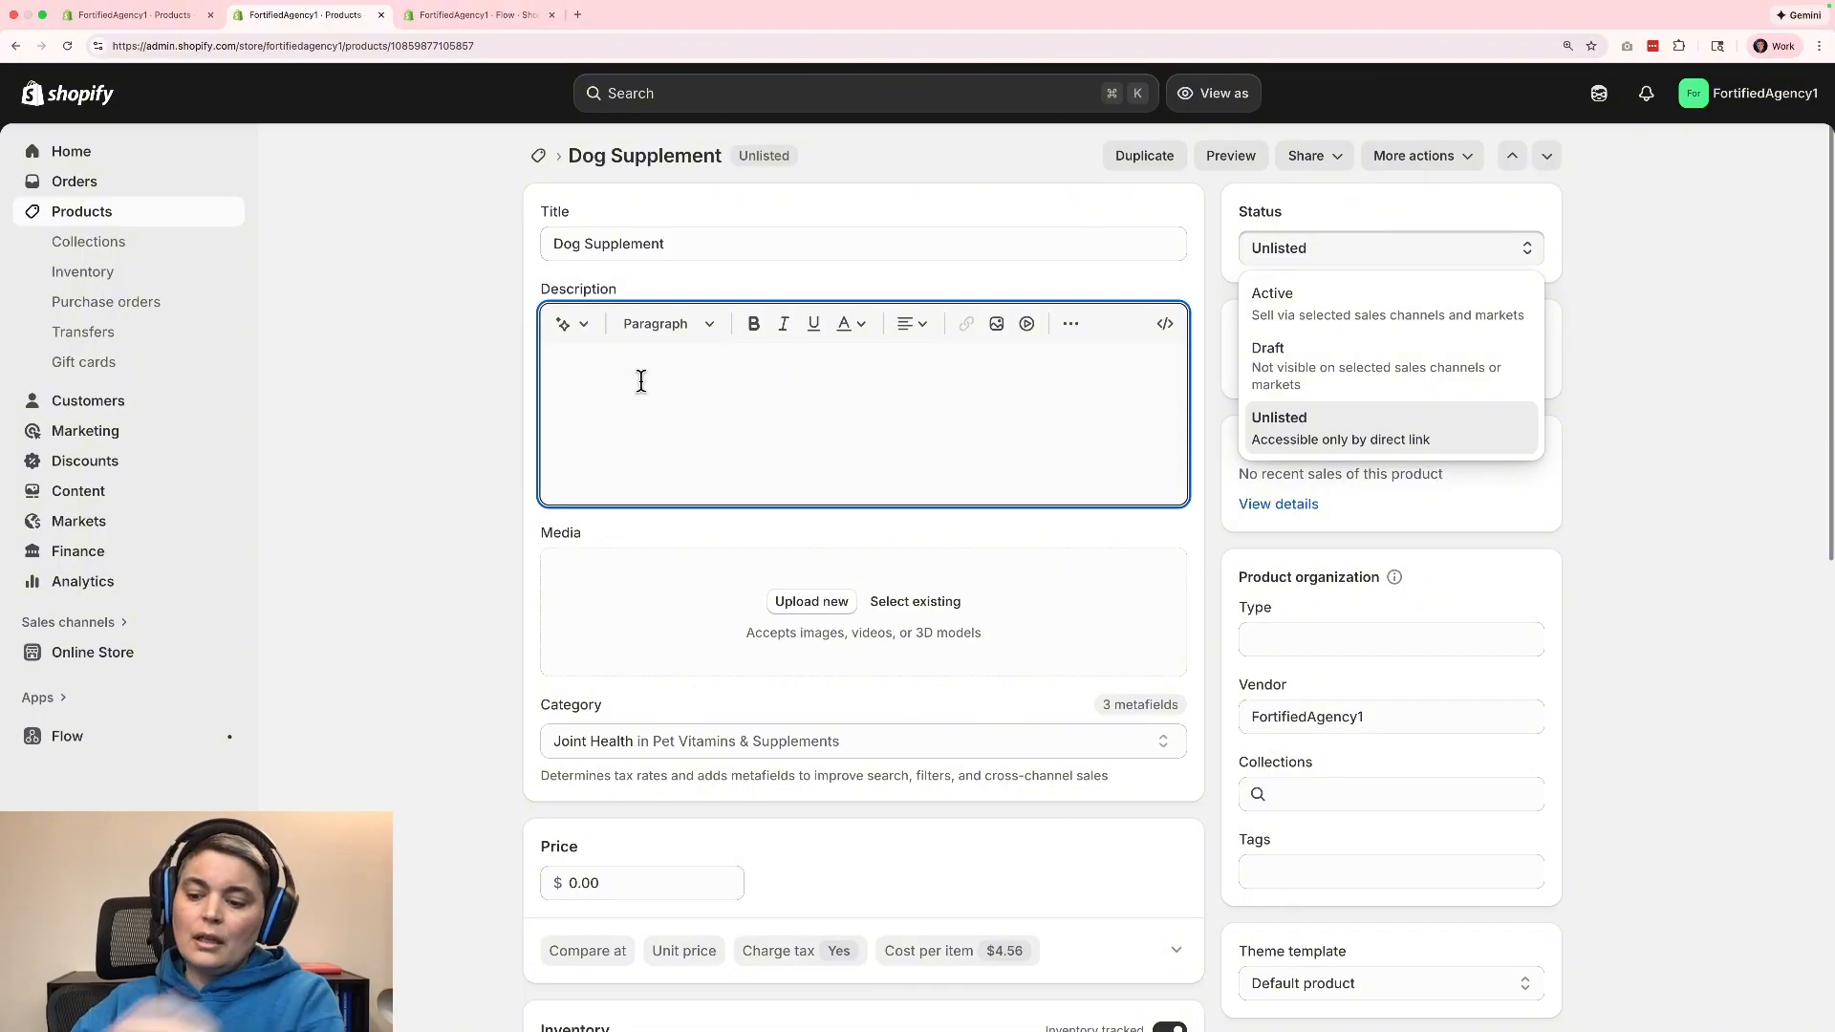
{"action": "type", "text": "suppl"}
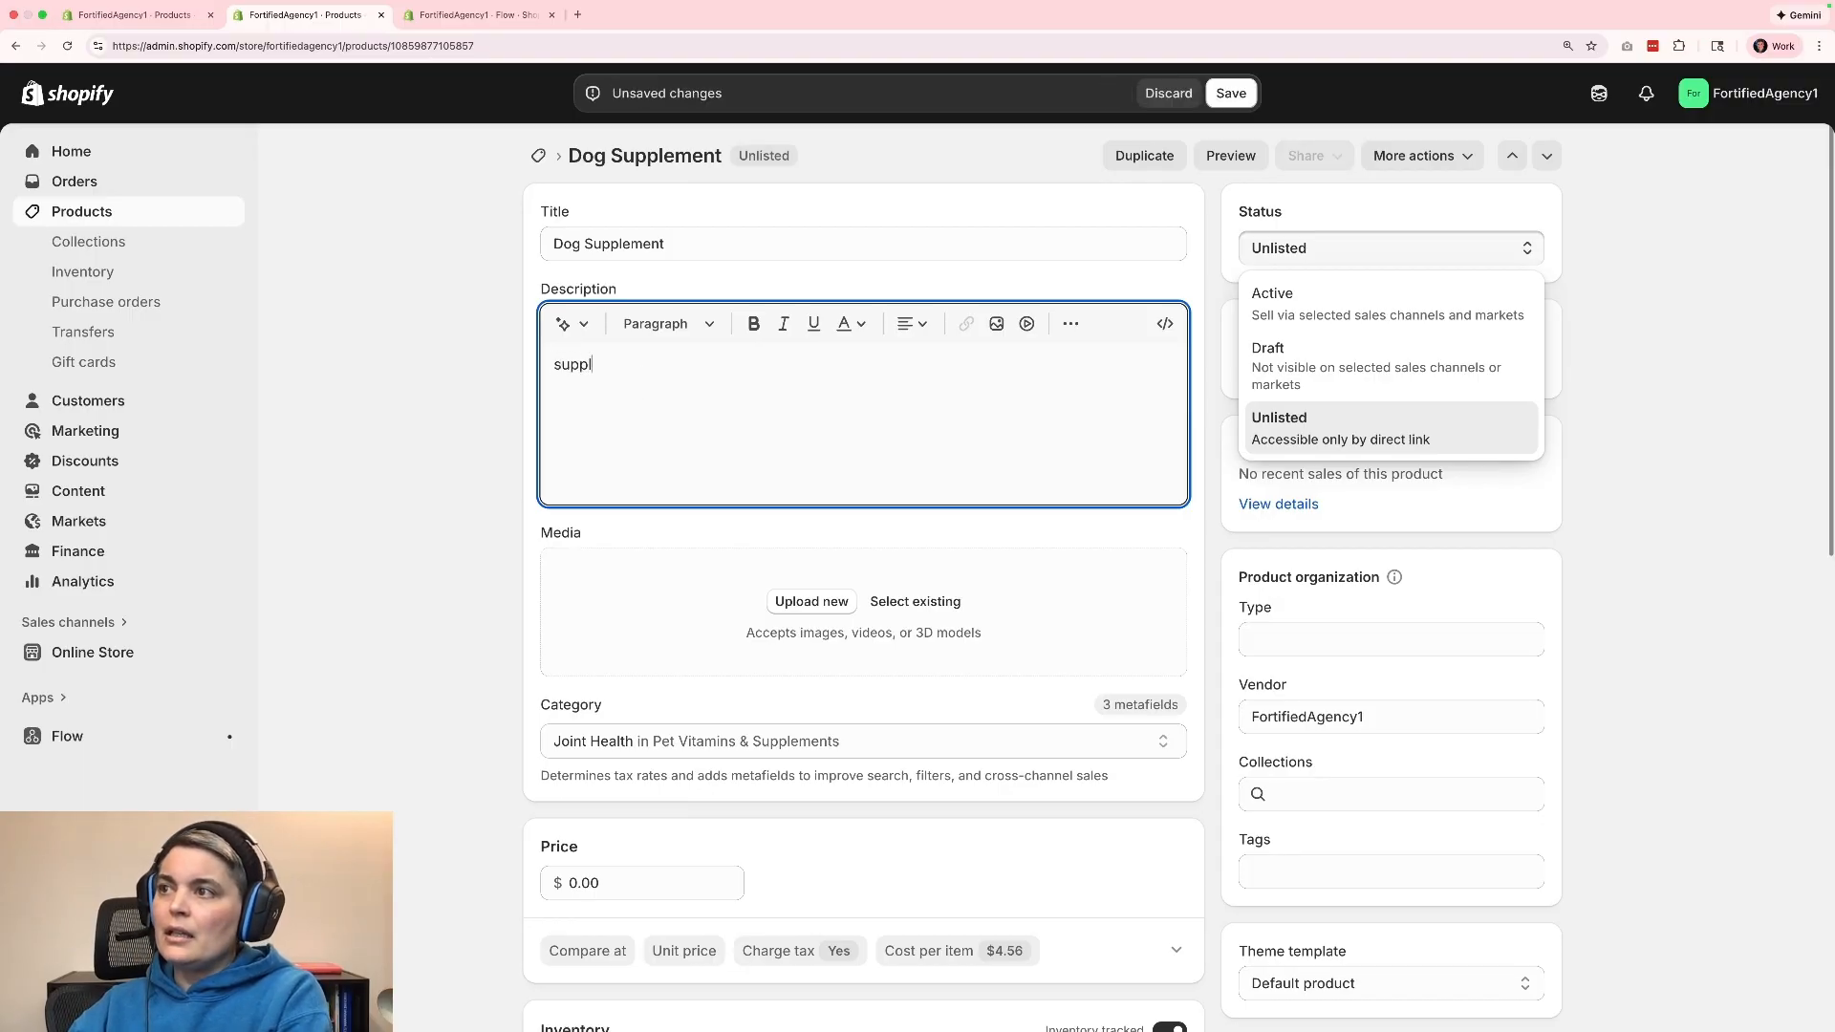
{"action": "type", "text": "ier "}
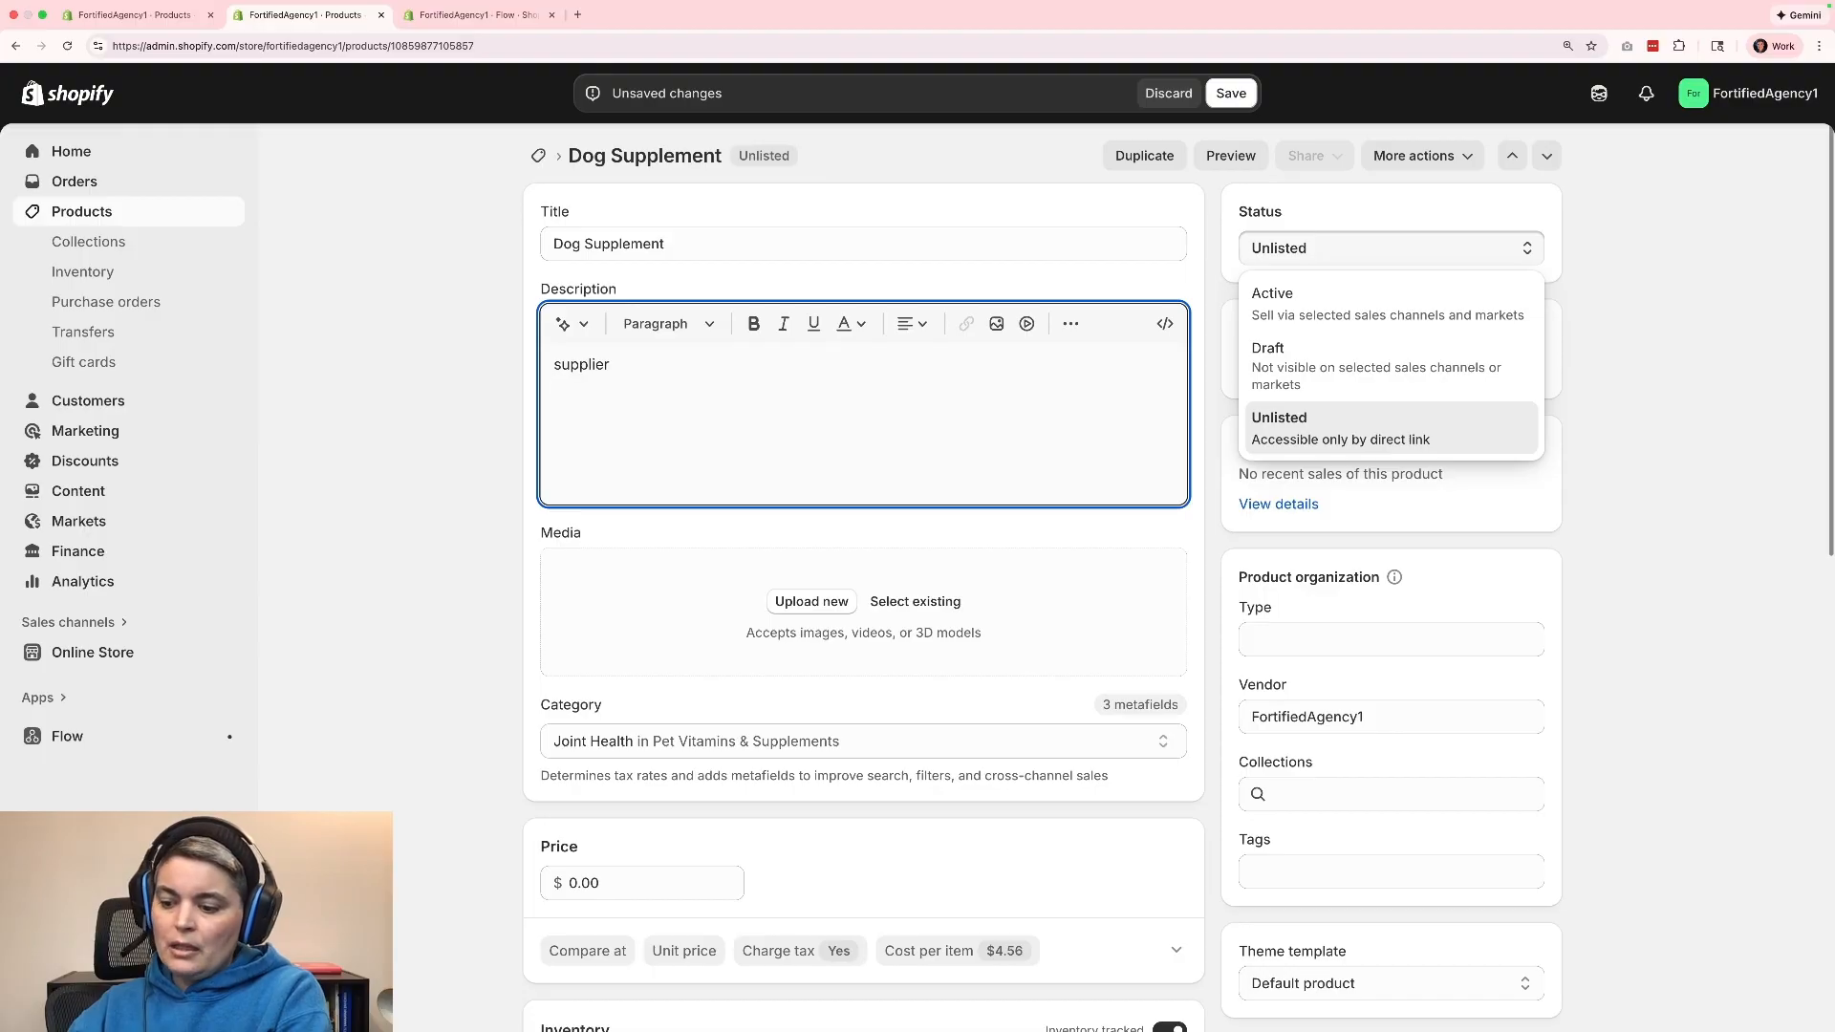
{"action": "type", "text": "14"}
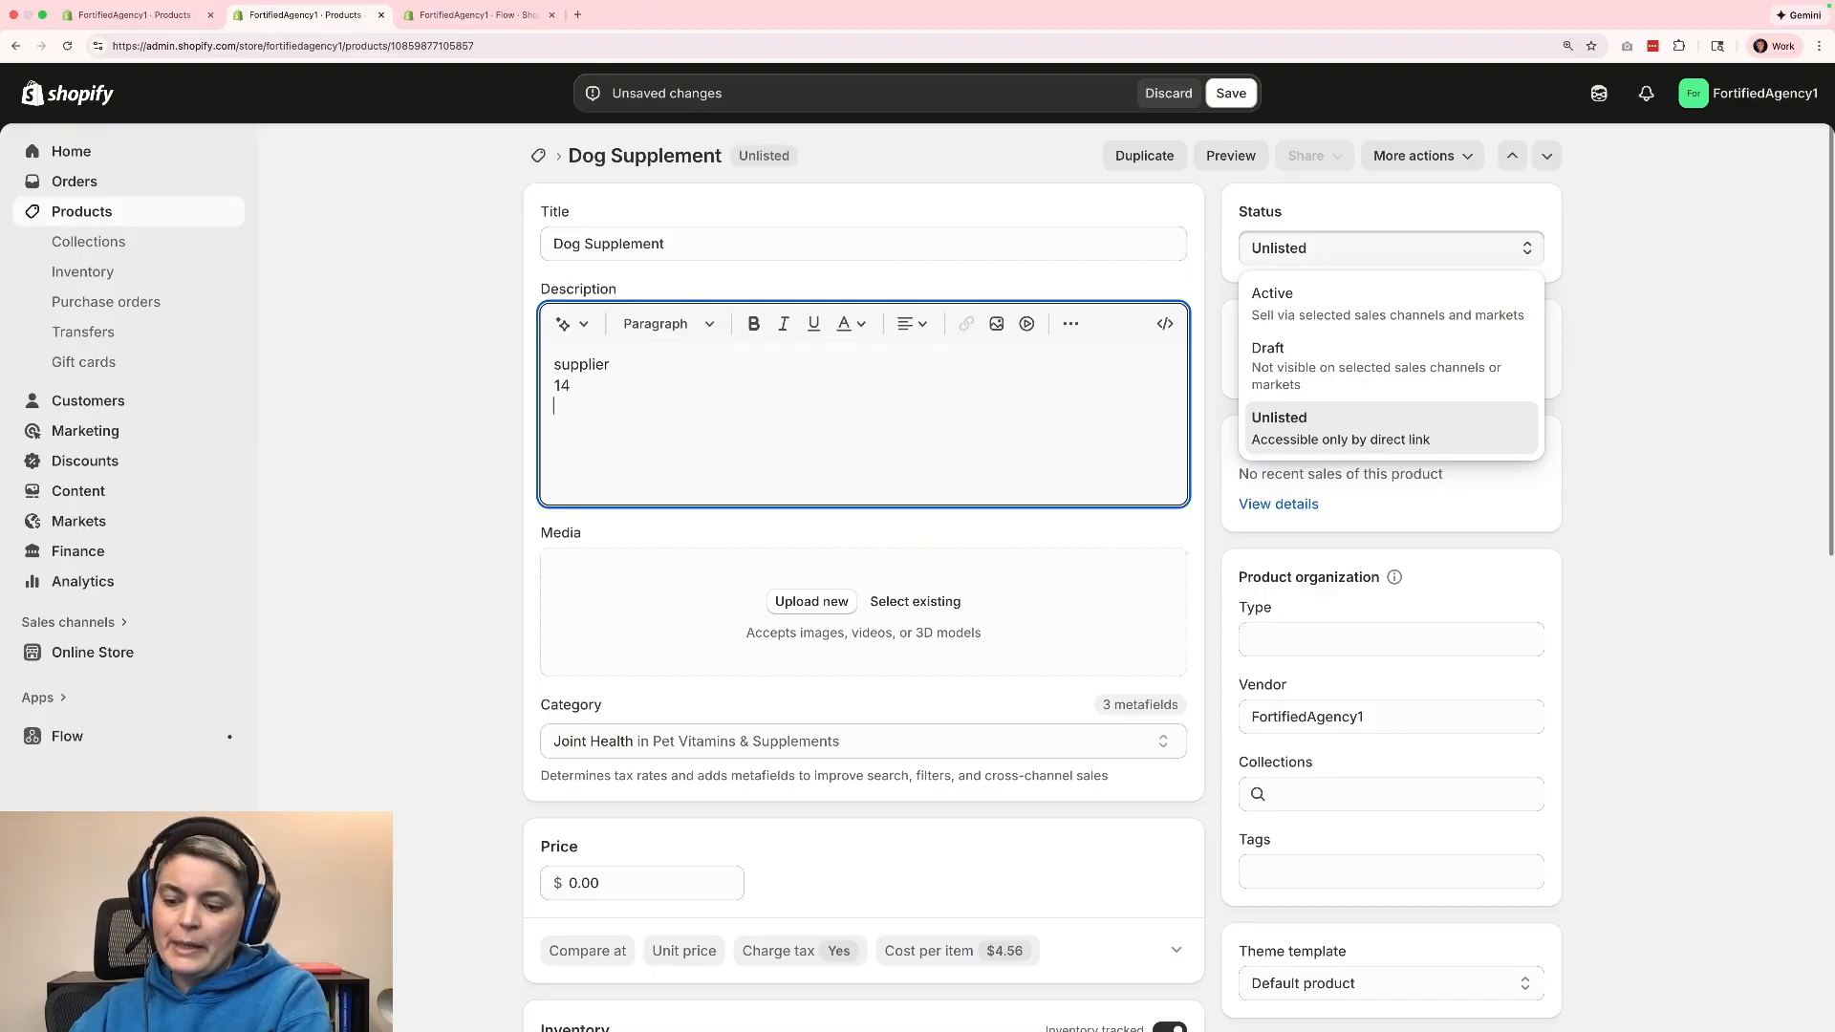
{"action": "key", "text": "Return"}
{"action": "type", "text": "jenny"}
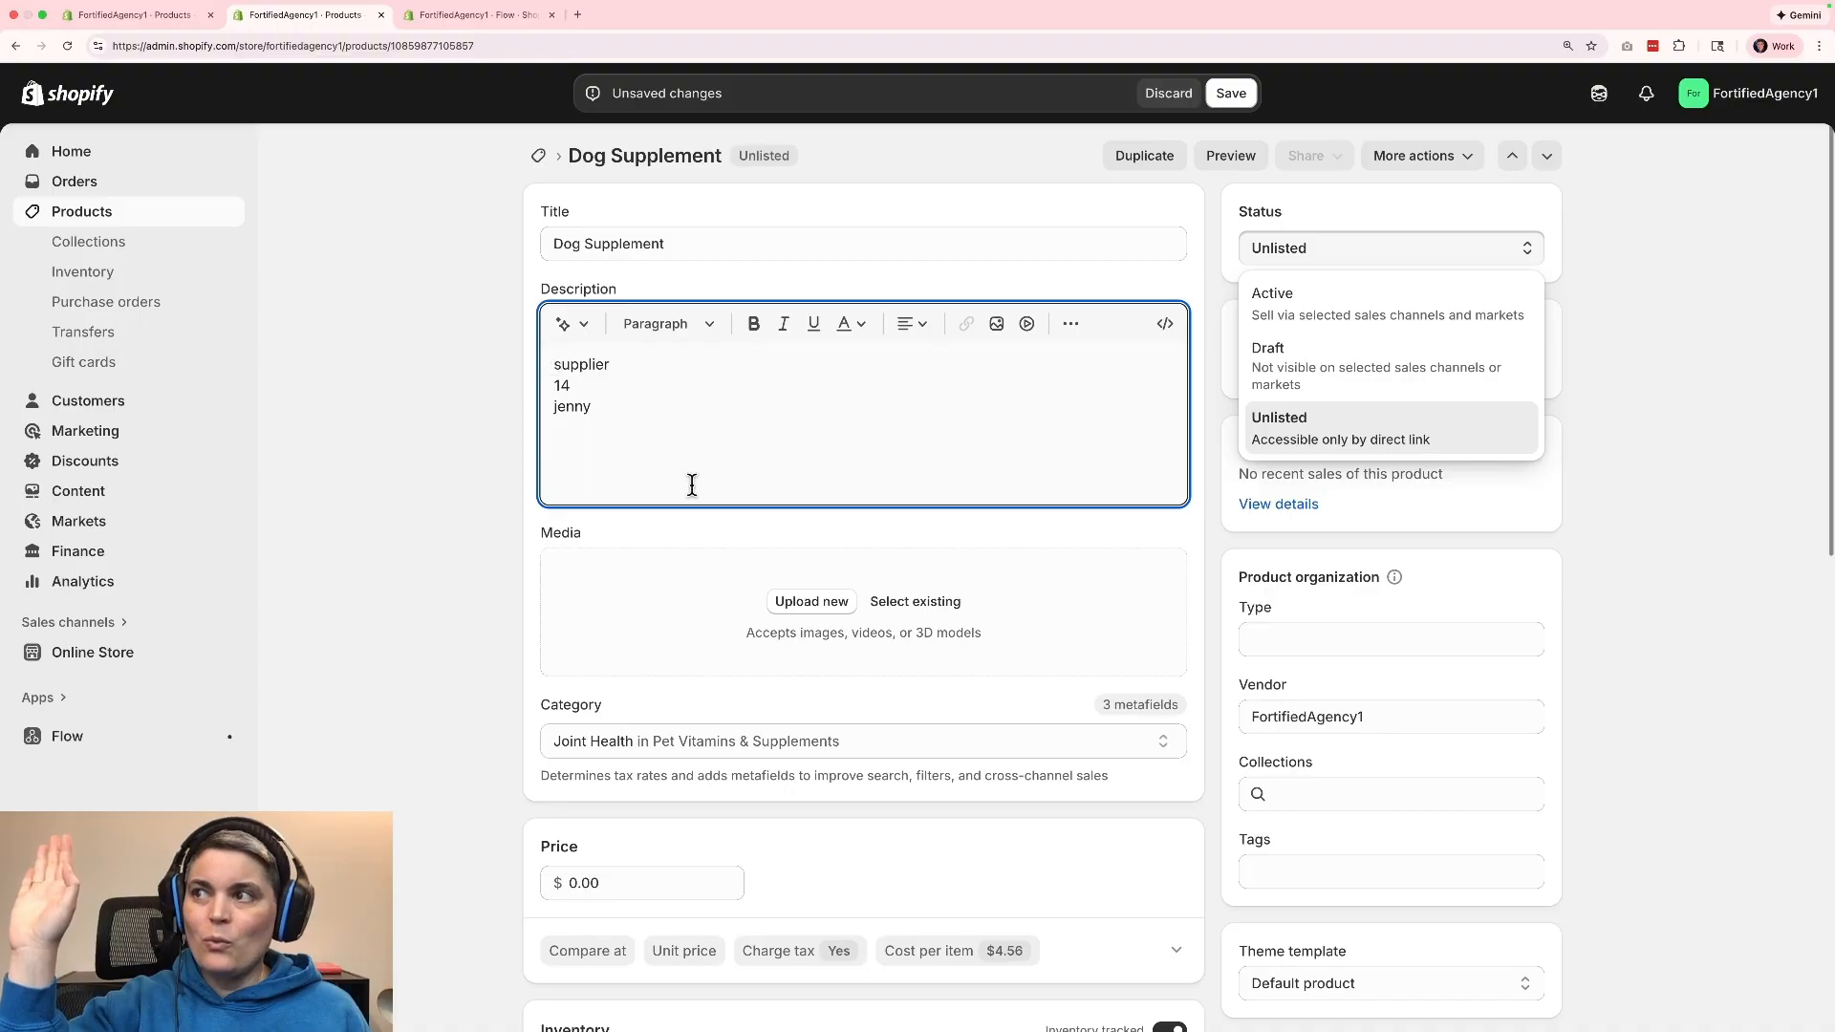
{"action": "double_click", "coordinate": [624, 408]}
{"action": "left_click", "coordinate": [624, 408]}
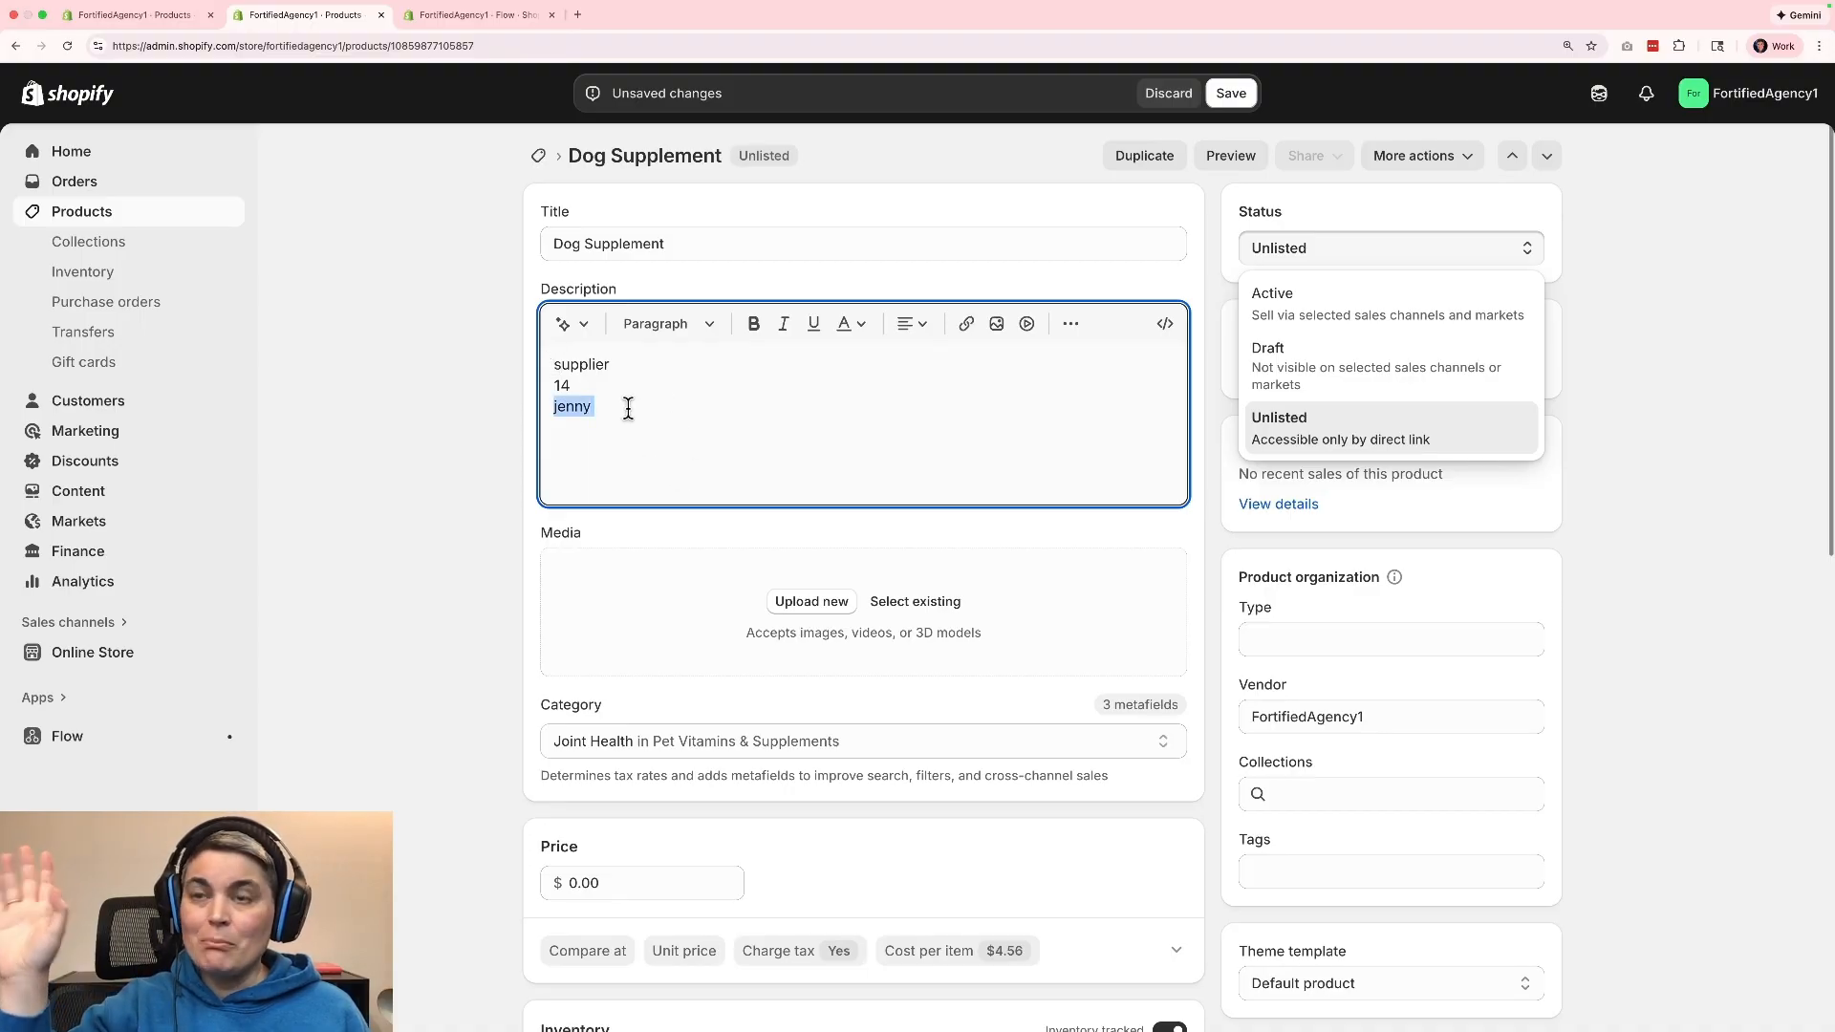
{"action": "left_click", "coordinate": [628, 410]}
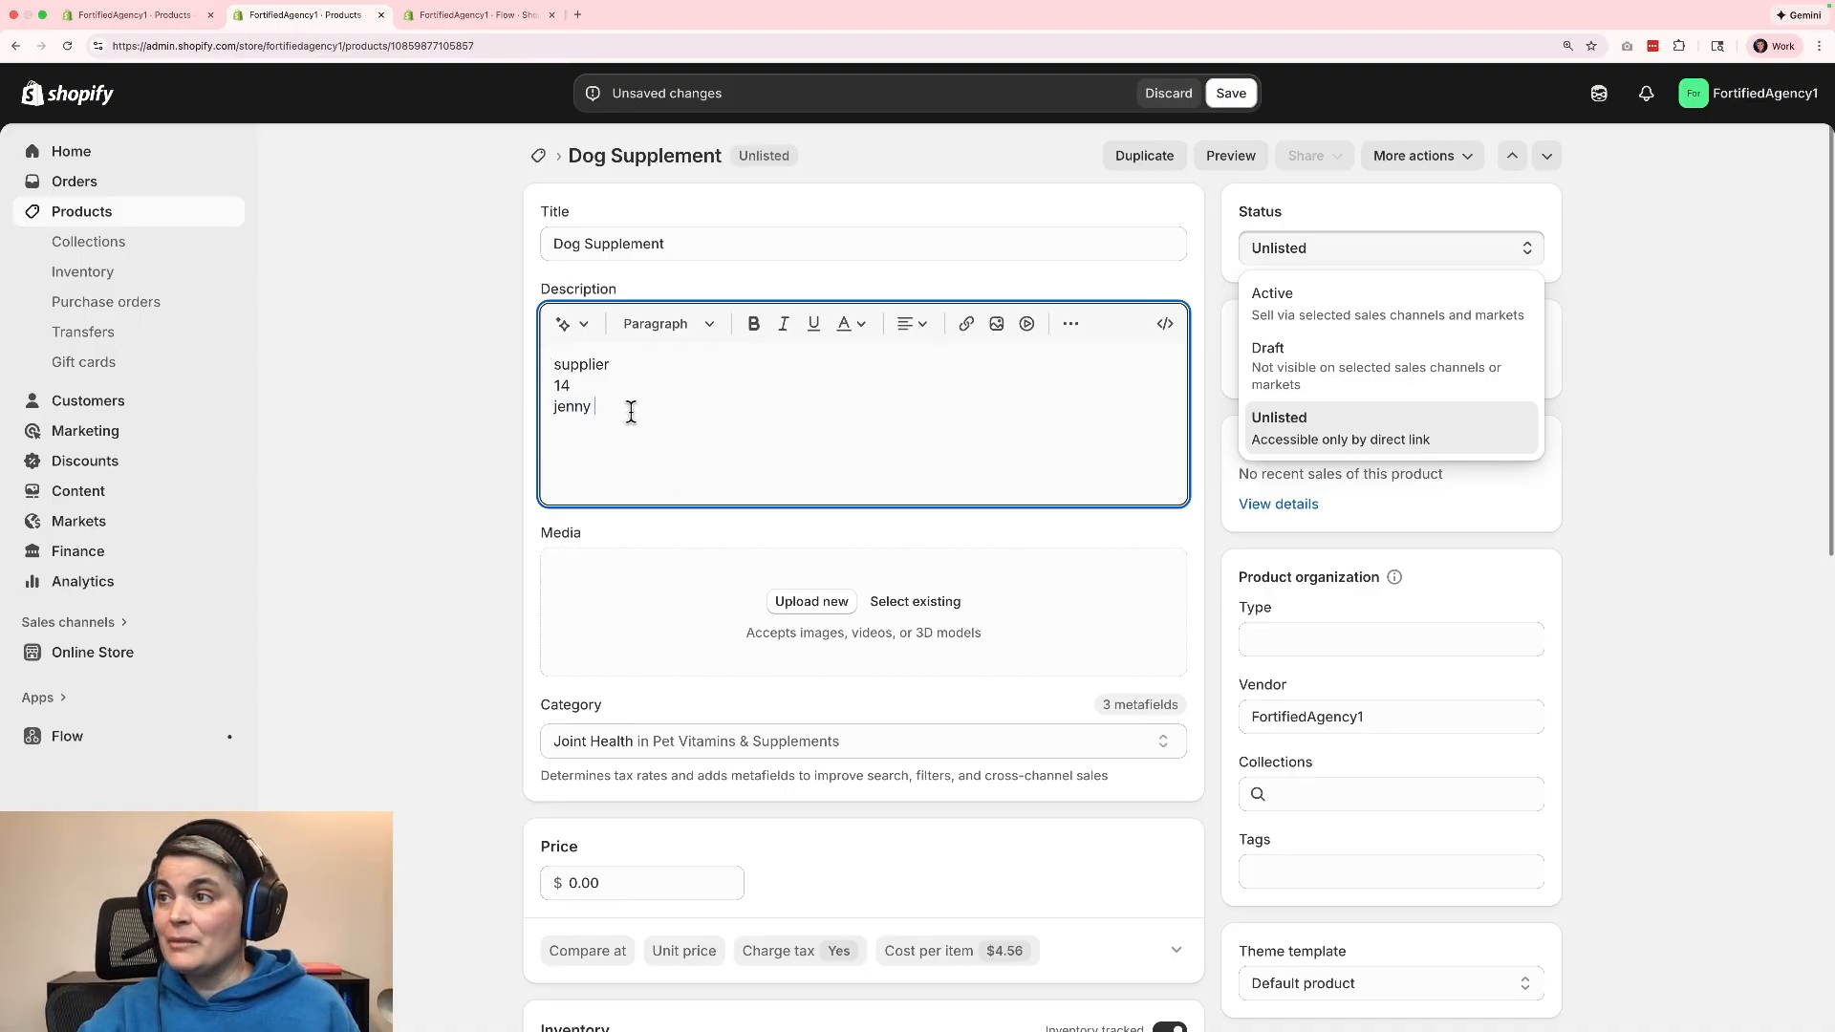
{"action": "left_click_drag", "start_coordinate": [649, 406], "coordinate": [517, 354]}
{"action": "key", "text": "BackSpace"}
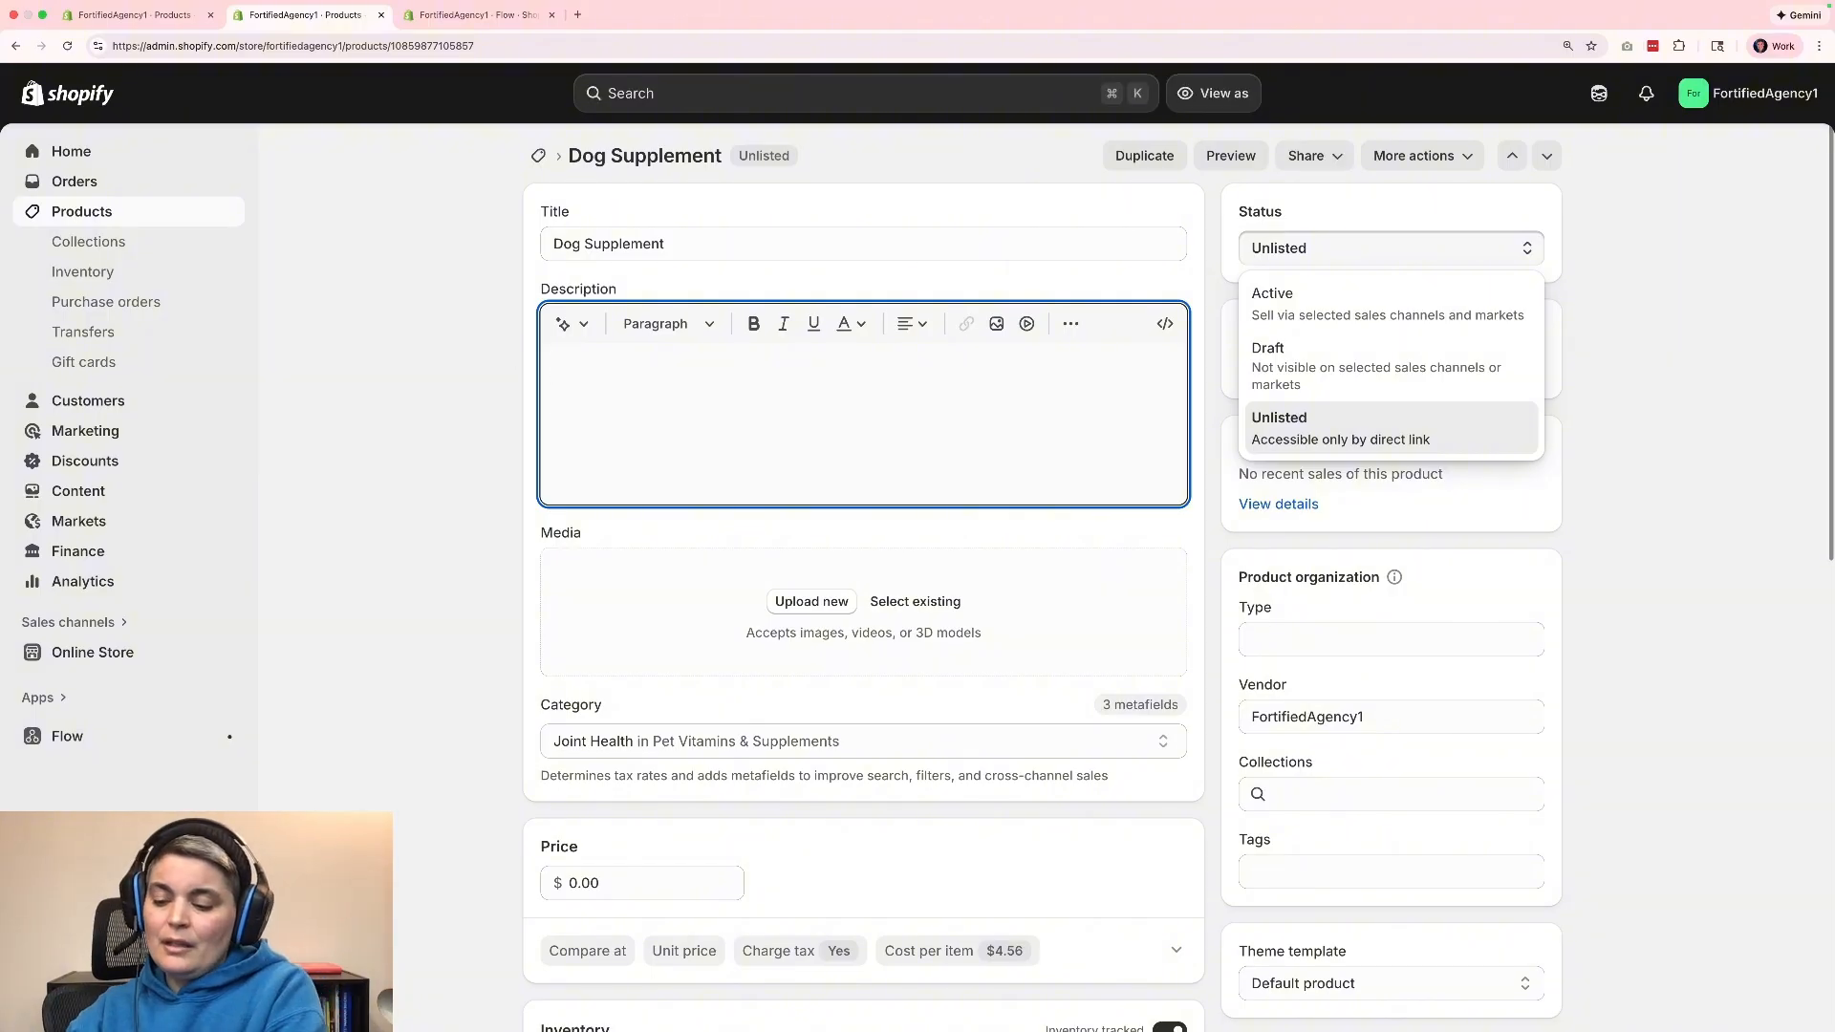
Enter "3 week lead time" as the Dog Supplement's description and close the status options.
{"action": "type", "text": "3 week"}
{"action": "type", "text": " day"}
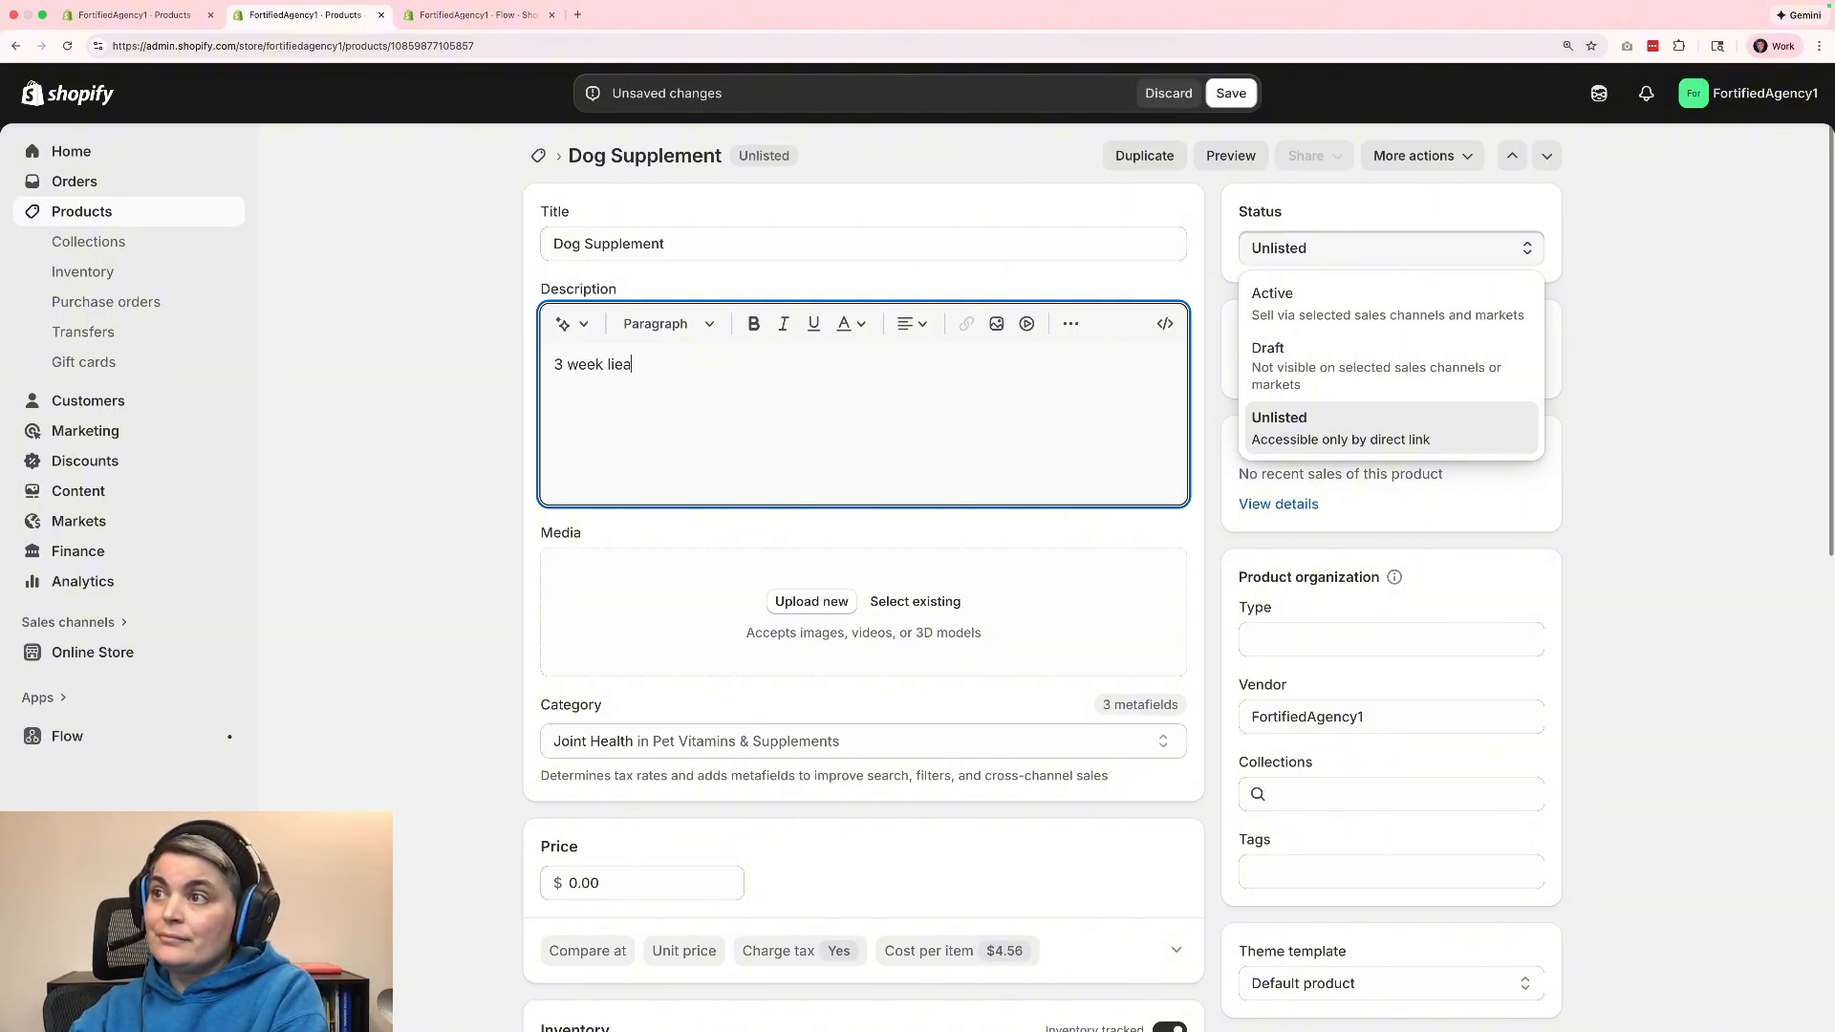
{"action": "key", "text": "BackSpace"}
{"action": "key", "text": "BackSpace"}
{"action": "key", "text": "BackSpace"}
{"action": "type", "text": "lead time"}
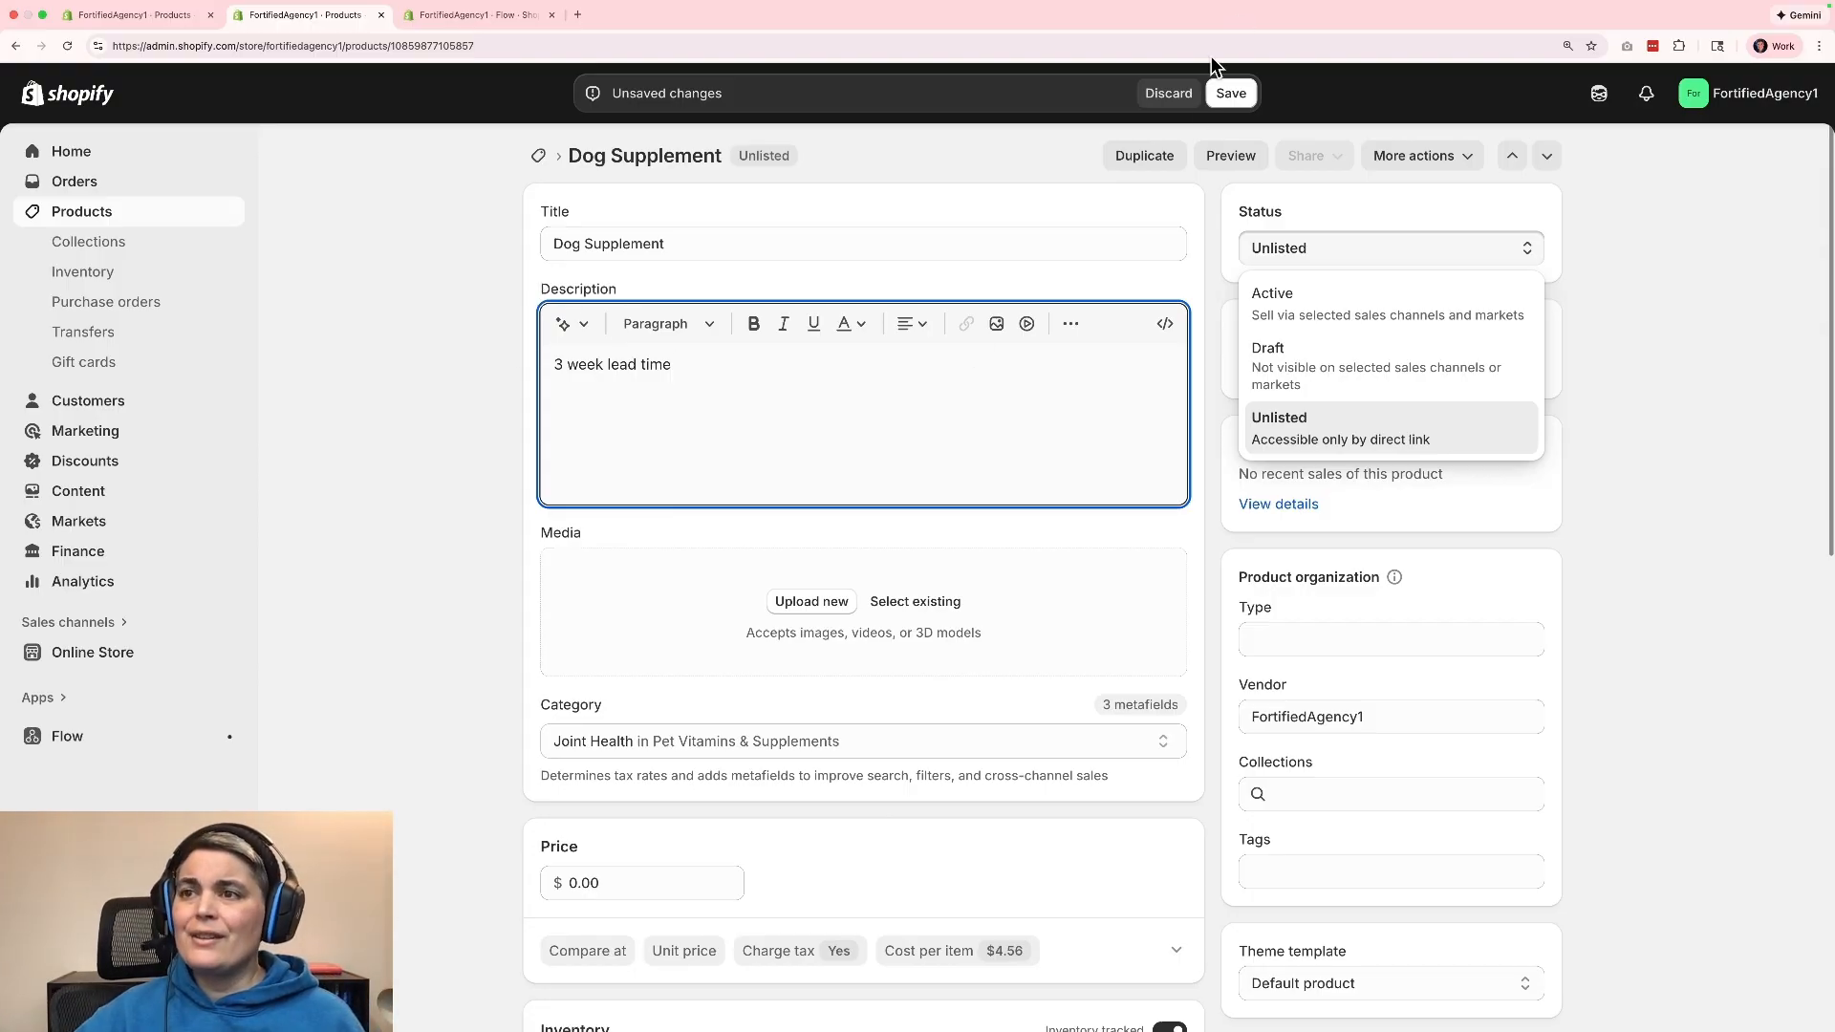
{"action": "left_click", "coordinate": [1642, 612]}
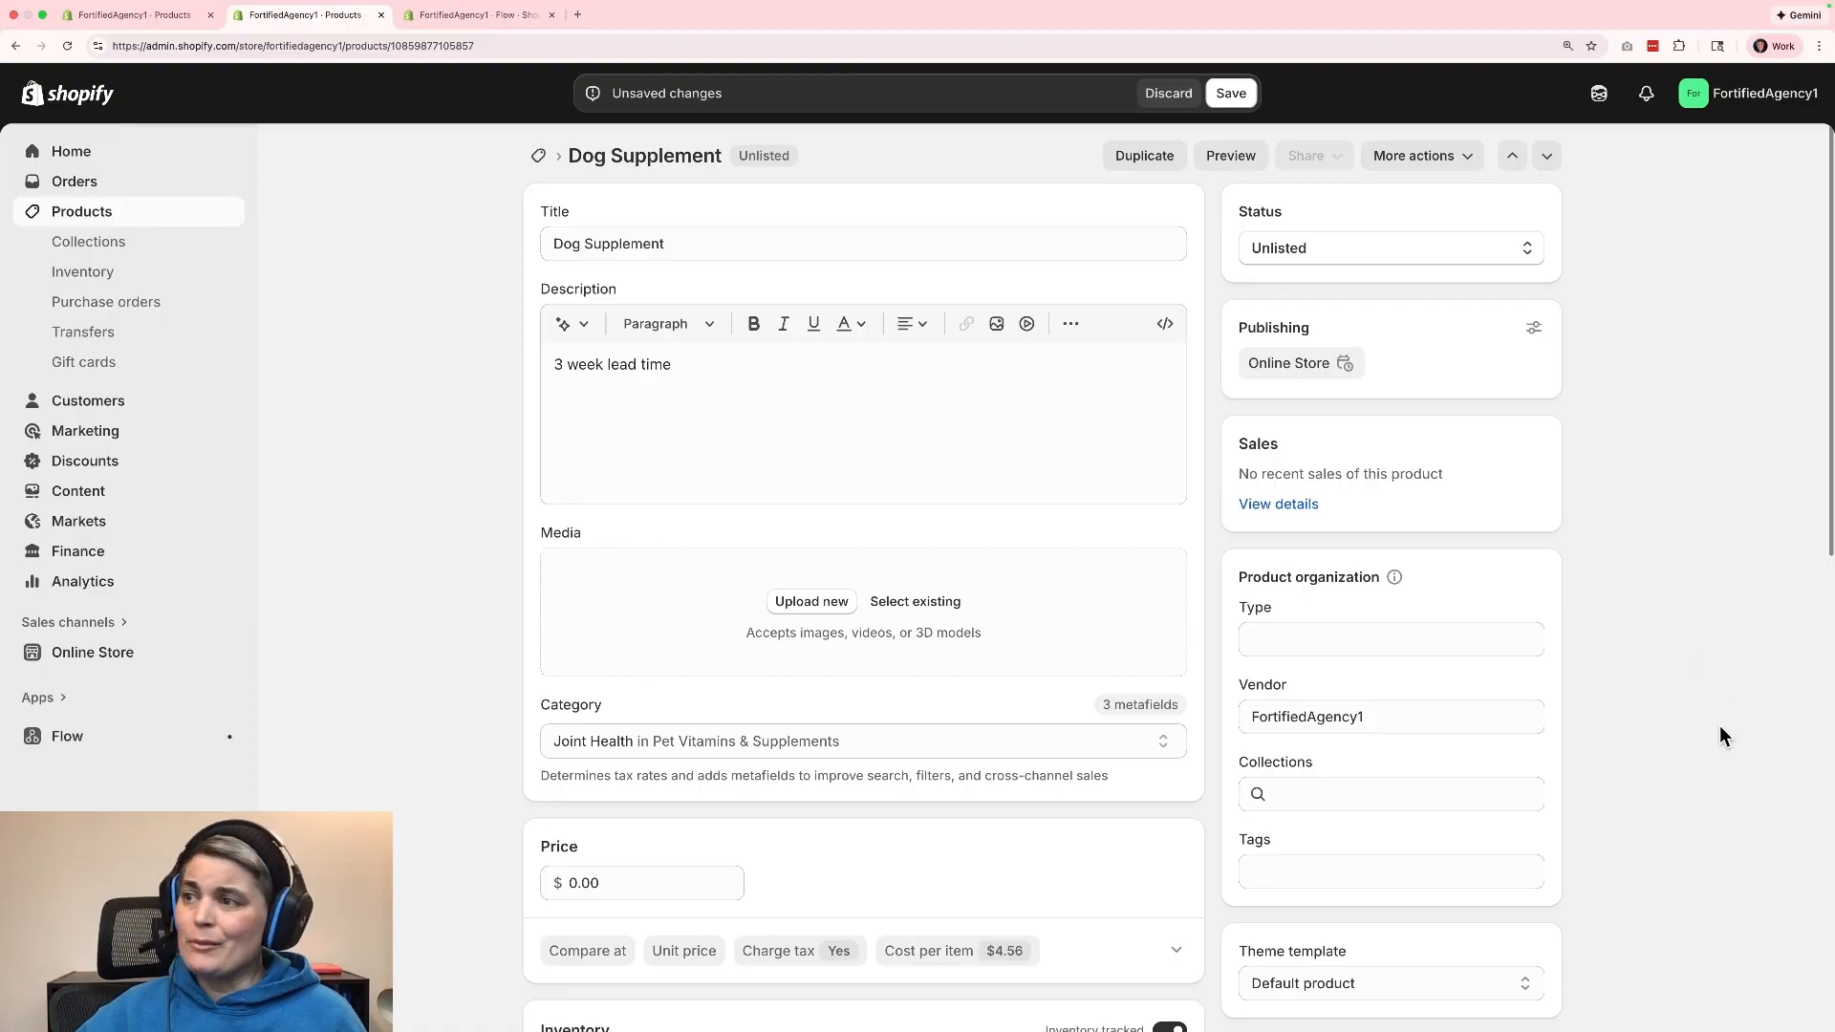
Examine the Dog Supplement's cost per item and its inventory and shipping details.
{"action": "scroll", "coordinate": [1710, 717], "scroll_direction": "down", "scroll_amount": 3}
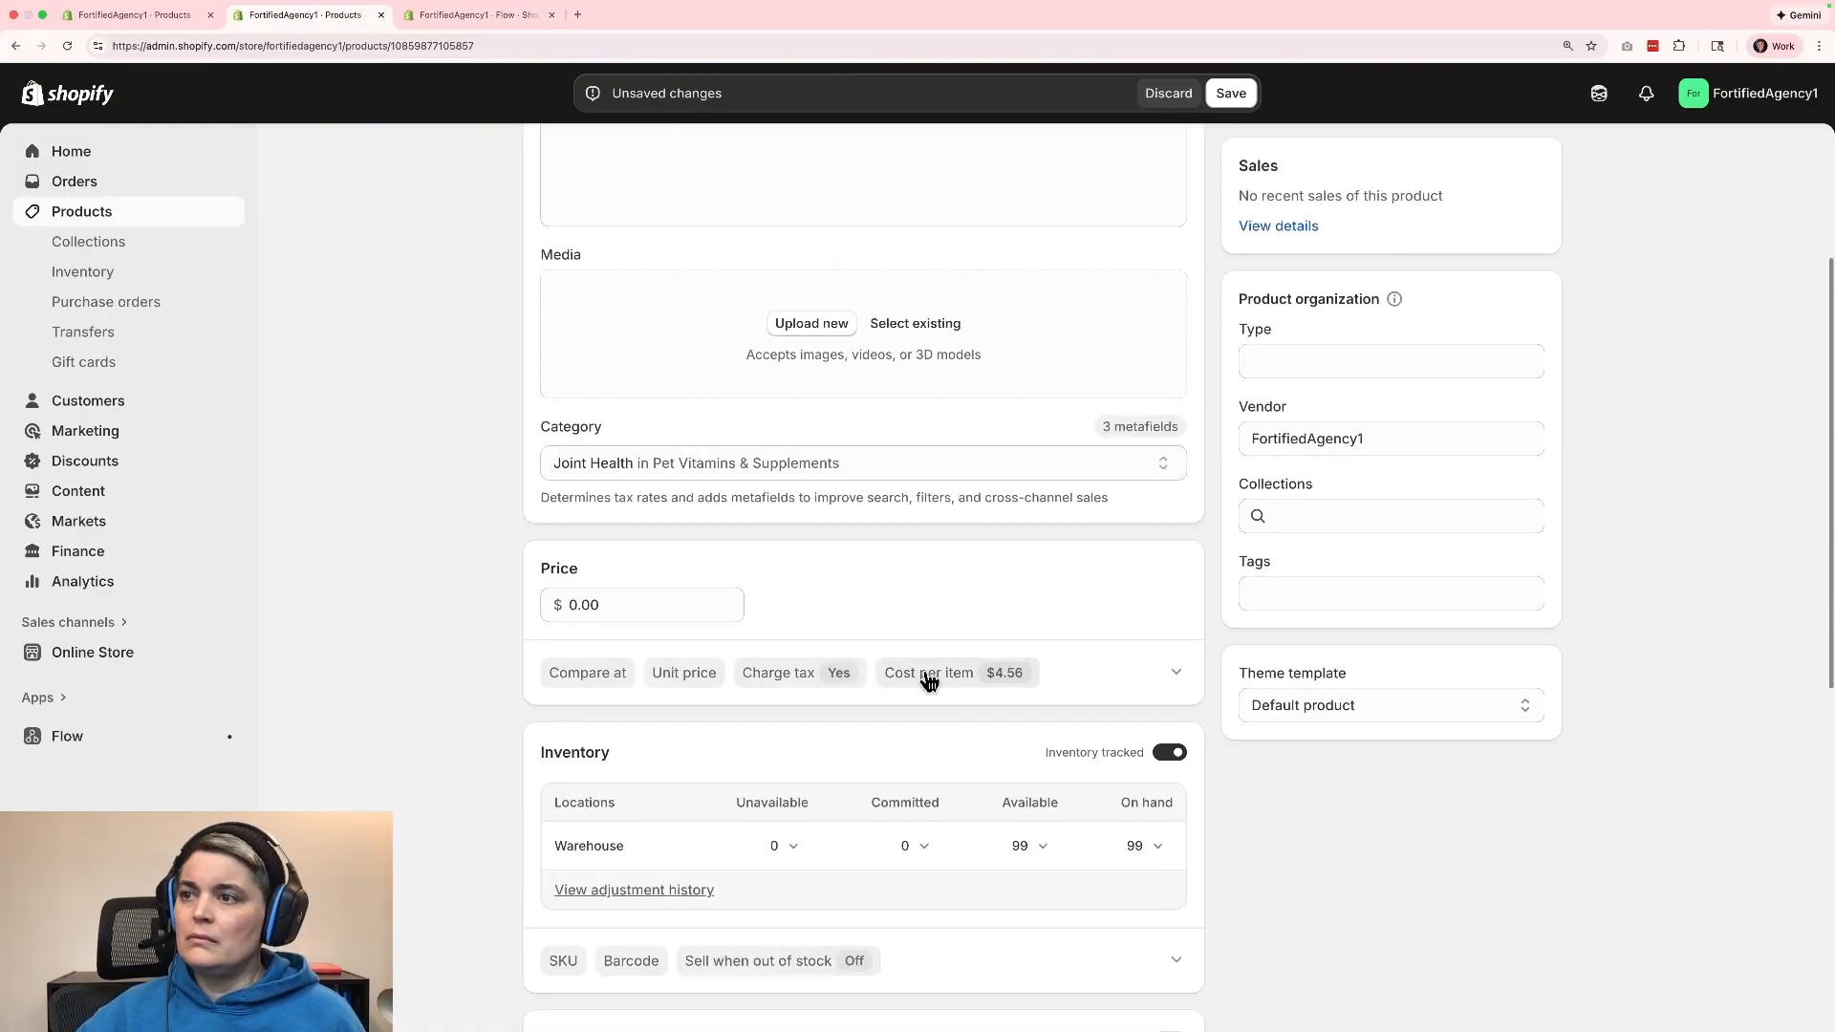
{"action": "left_click", "coordinate": [927, 674]}
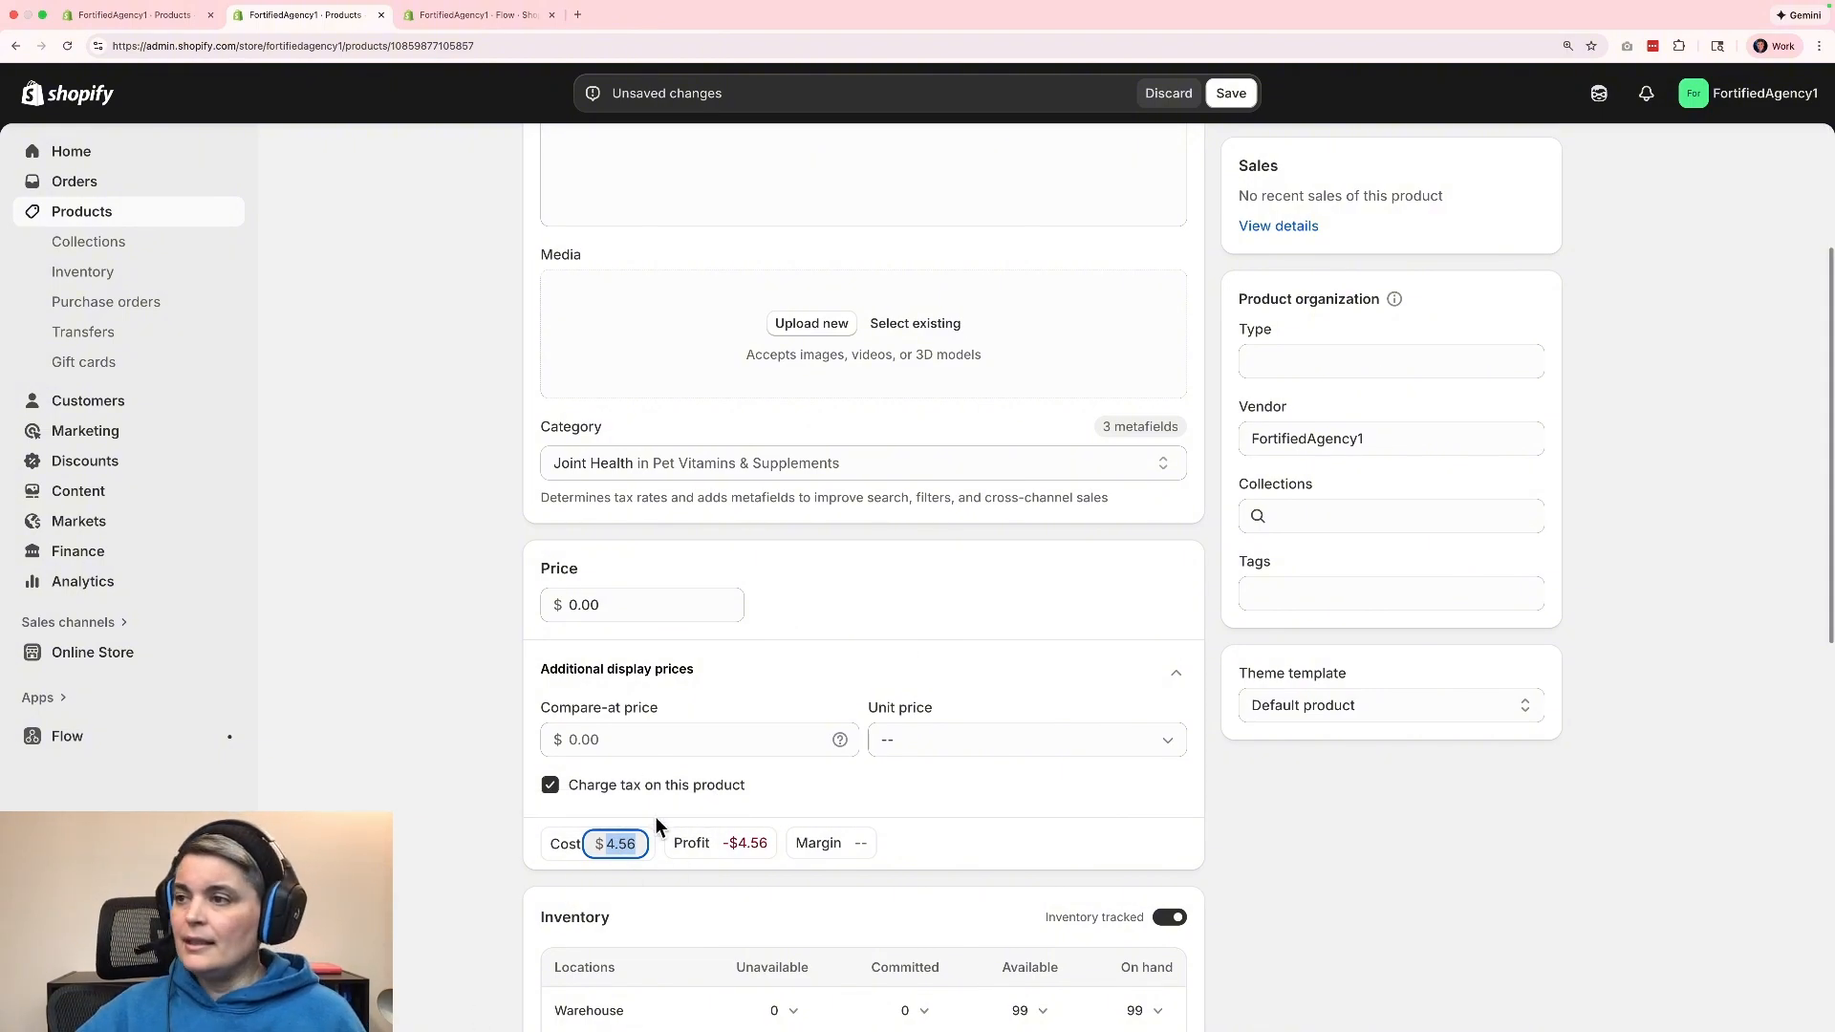
{"action": "scroll", "coordinate": [1338, 868], "scroll_direction": "down", "scroll_amount": 1}
{"action": "scroll", "coordinate": [1337, 868], "scroll_direction": "down", "scroll_amount": 2}
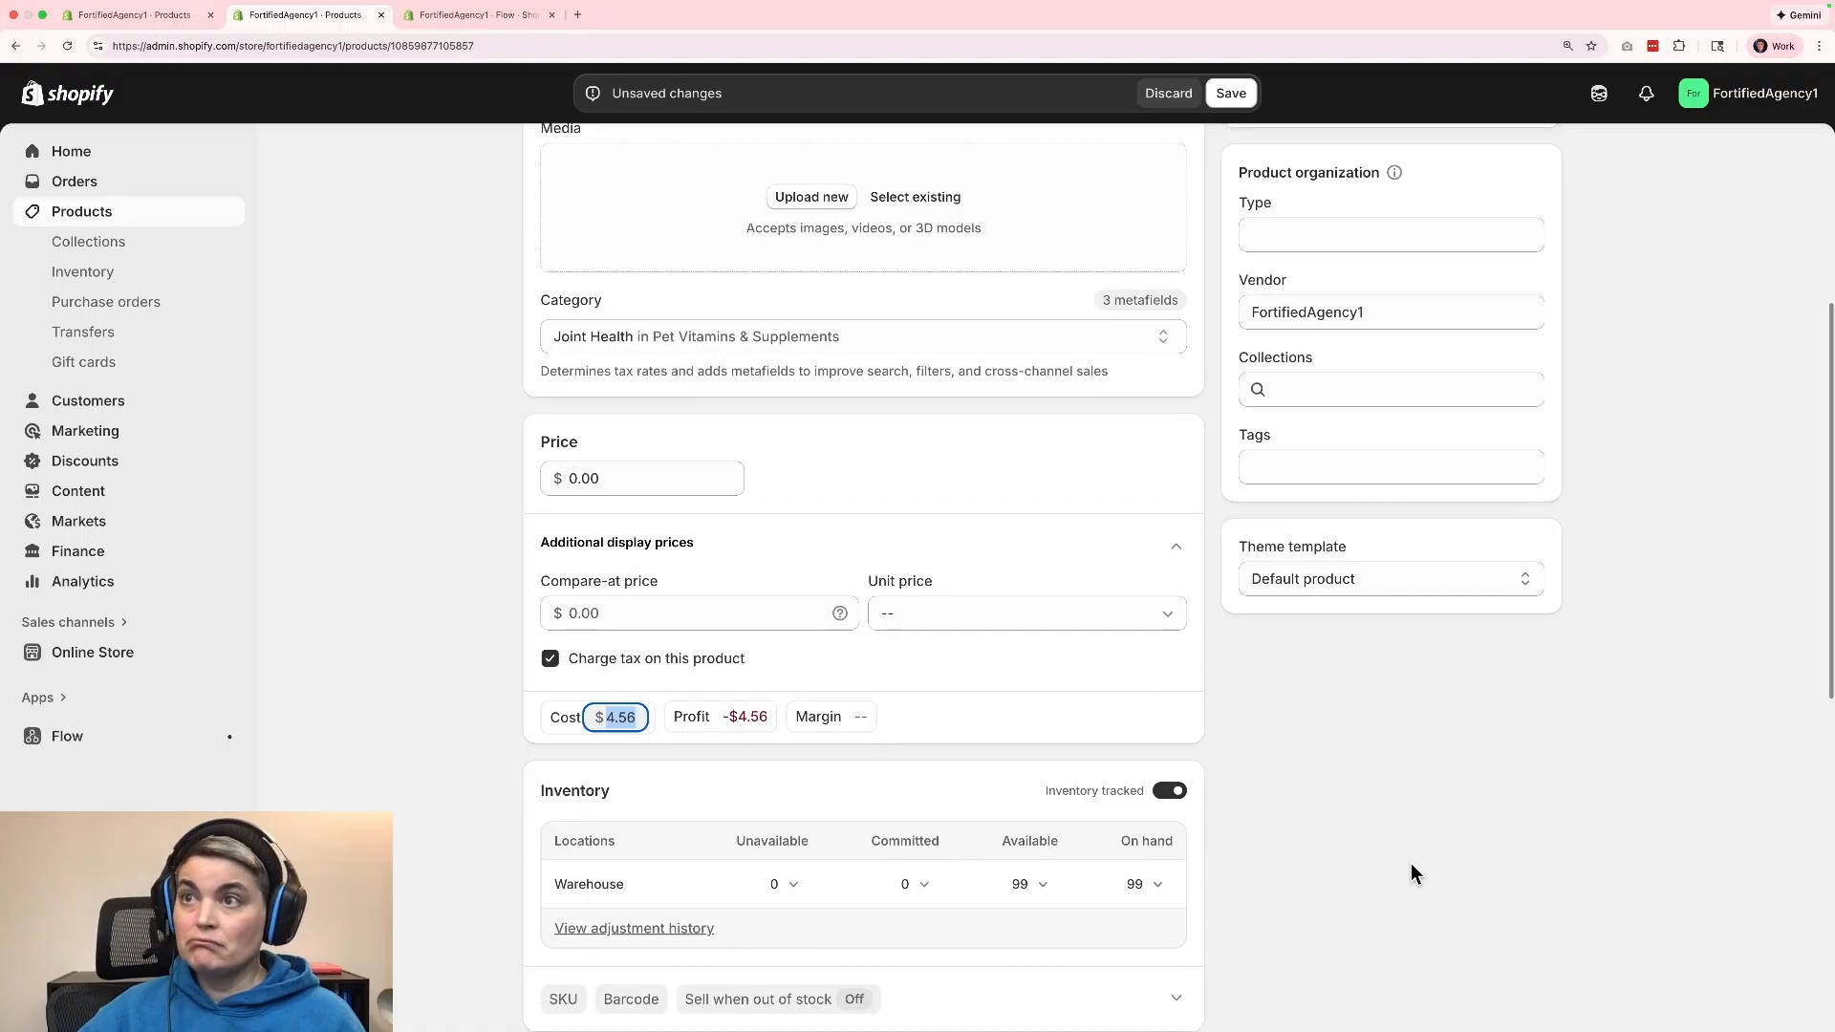
{"action": "scroll", "coordinate": [1430, 616], "scroll_direction": "down", "scroll_amount": 2}
{"action": "scroll", "coordinate": [1374, 782], "scroll_direction": "up", "scroll_amount": 6}
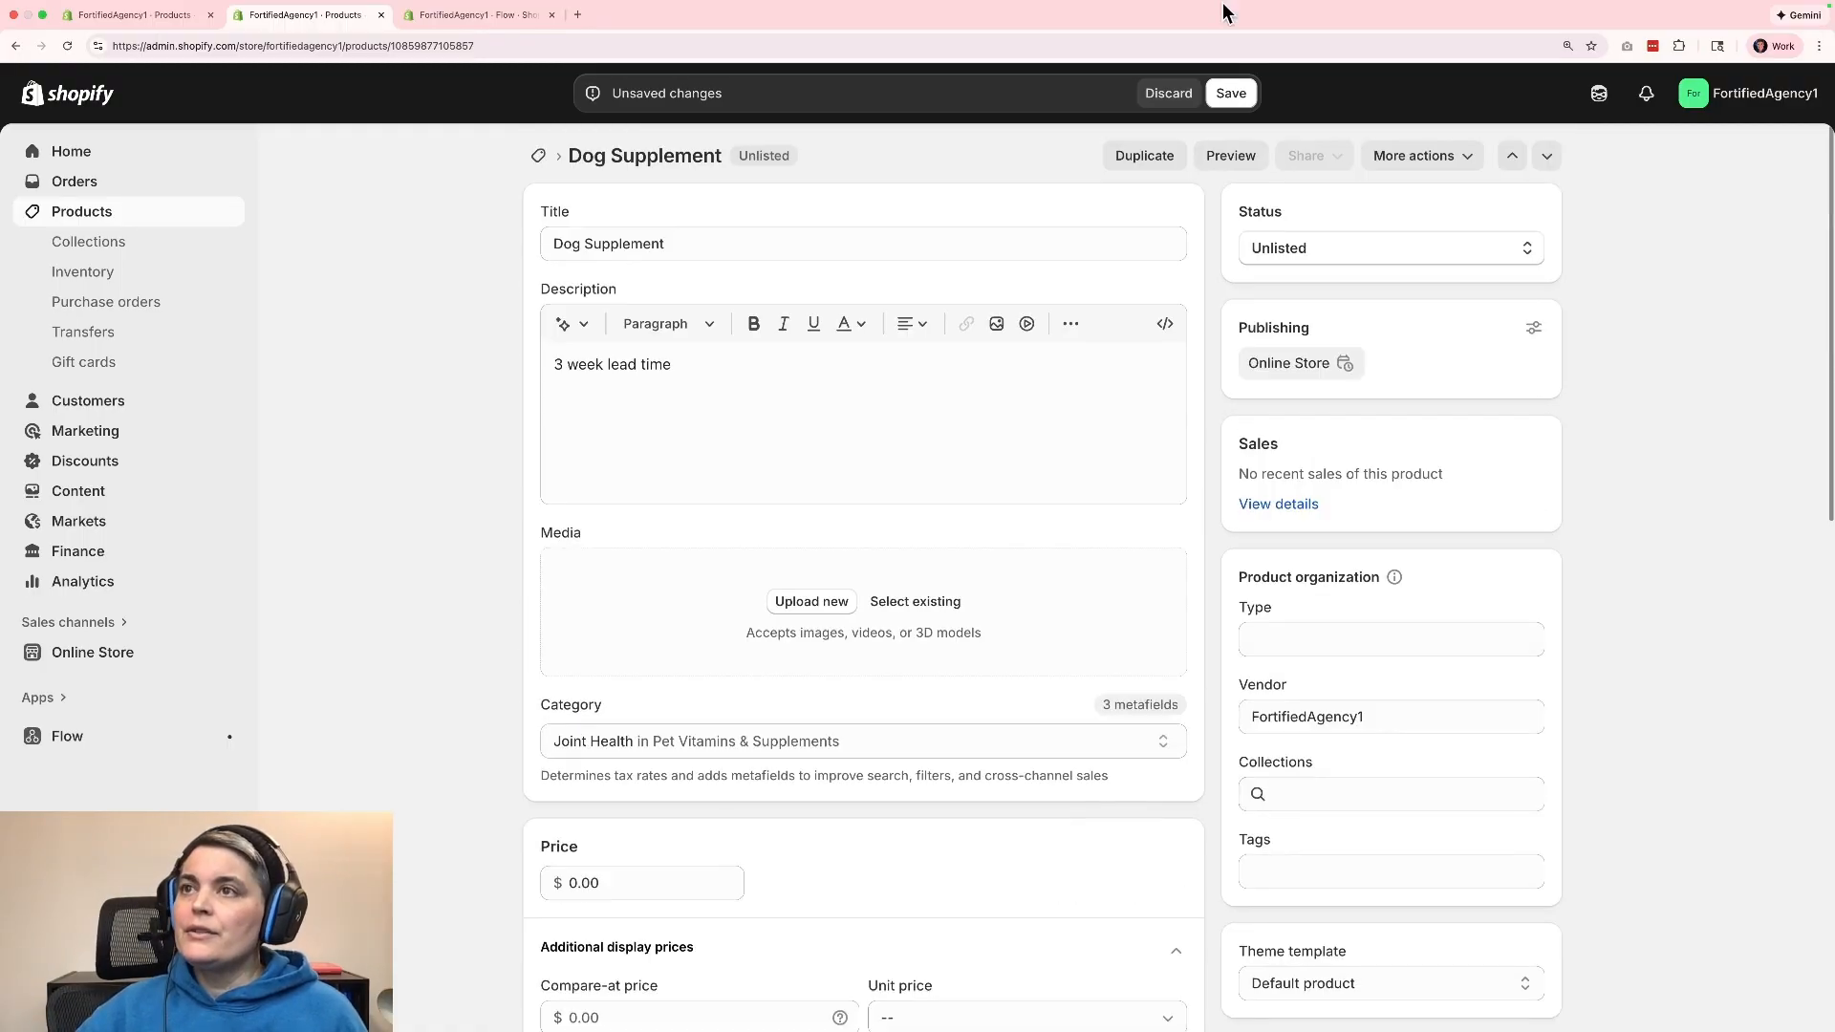
Save the Dog Supplement product and return to the product list.
{"action": "left_click", "coordinate": [1231, 93]}
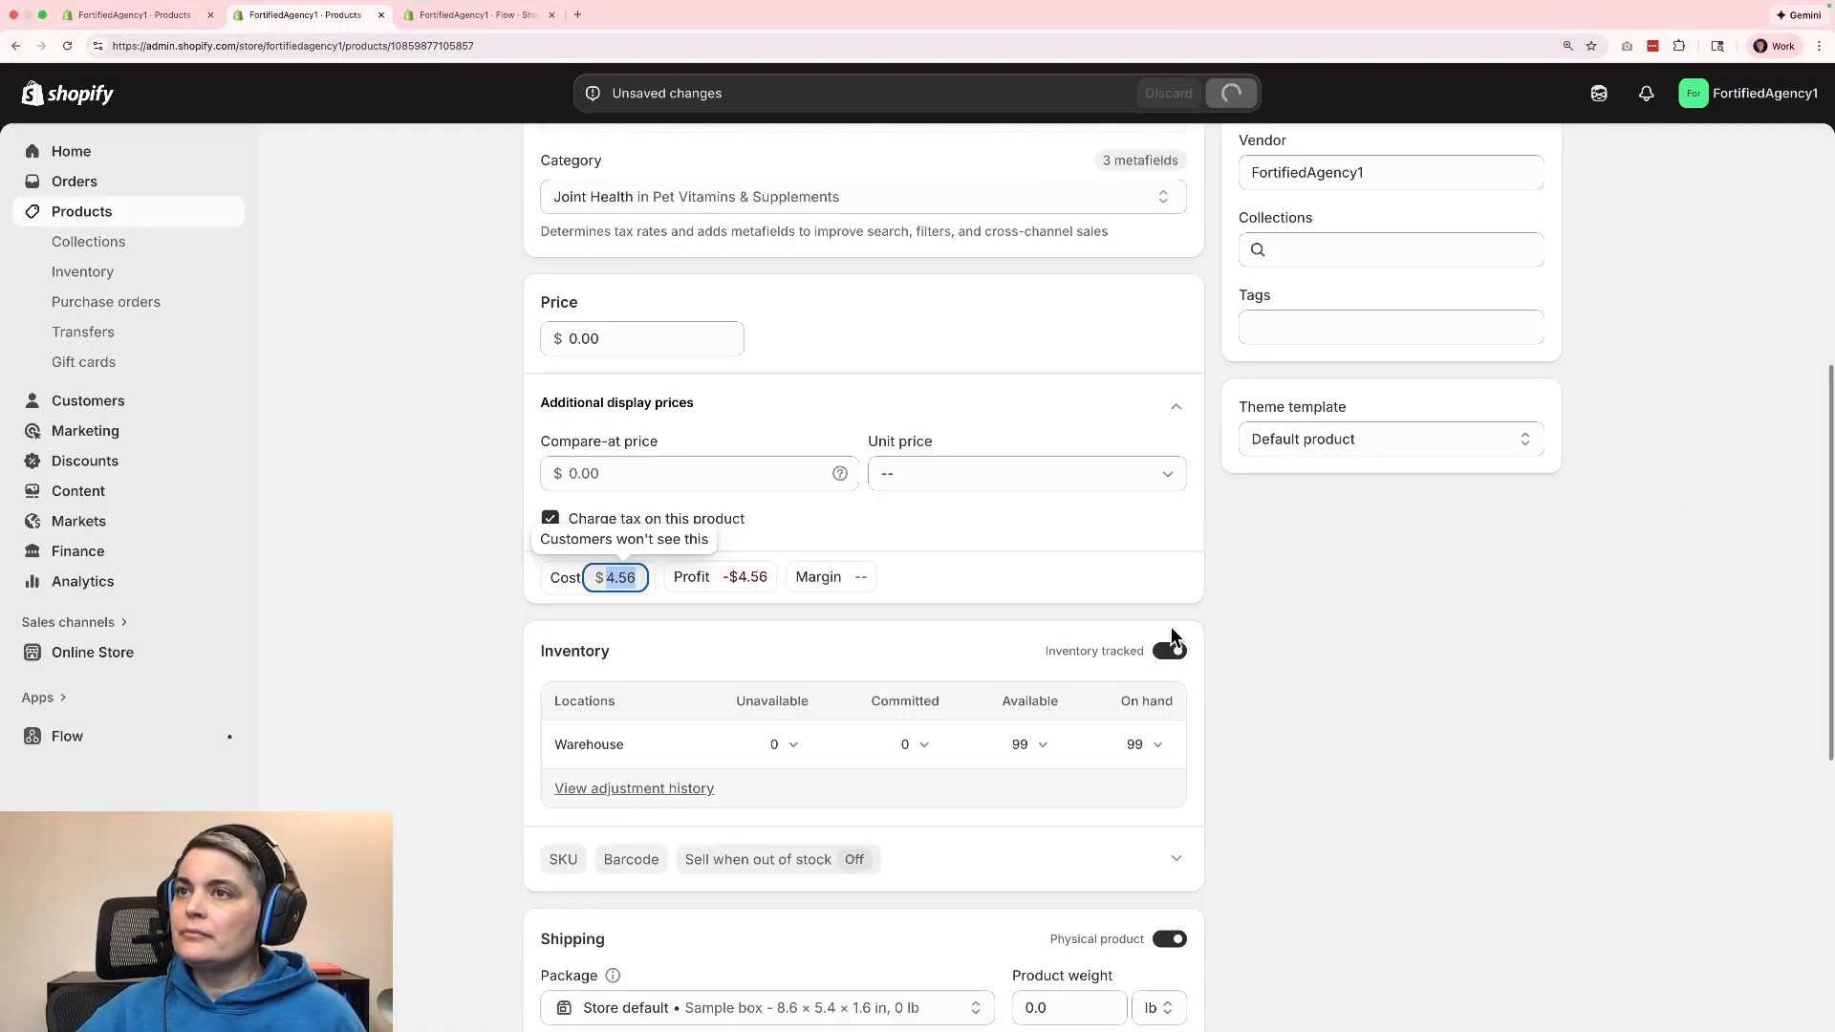
{"action": "scroll", "coordinate": [373, 435], "scroll_direction": "up", "scroll_amount": 6}
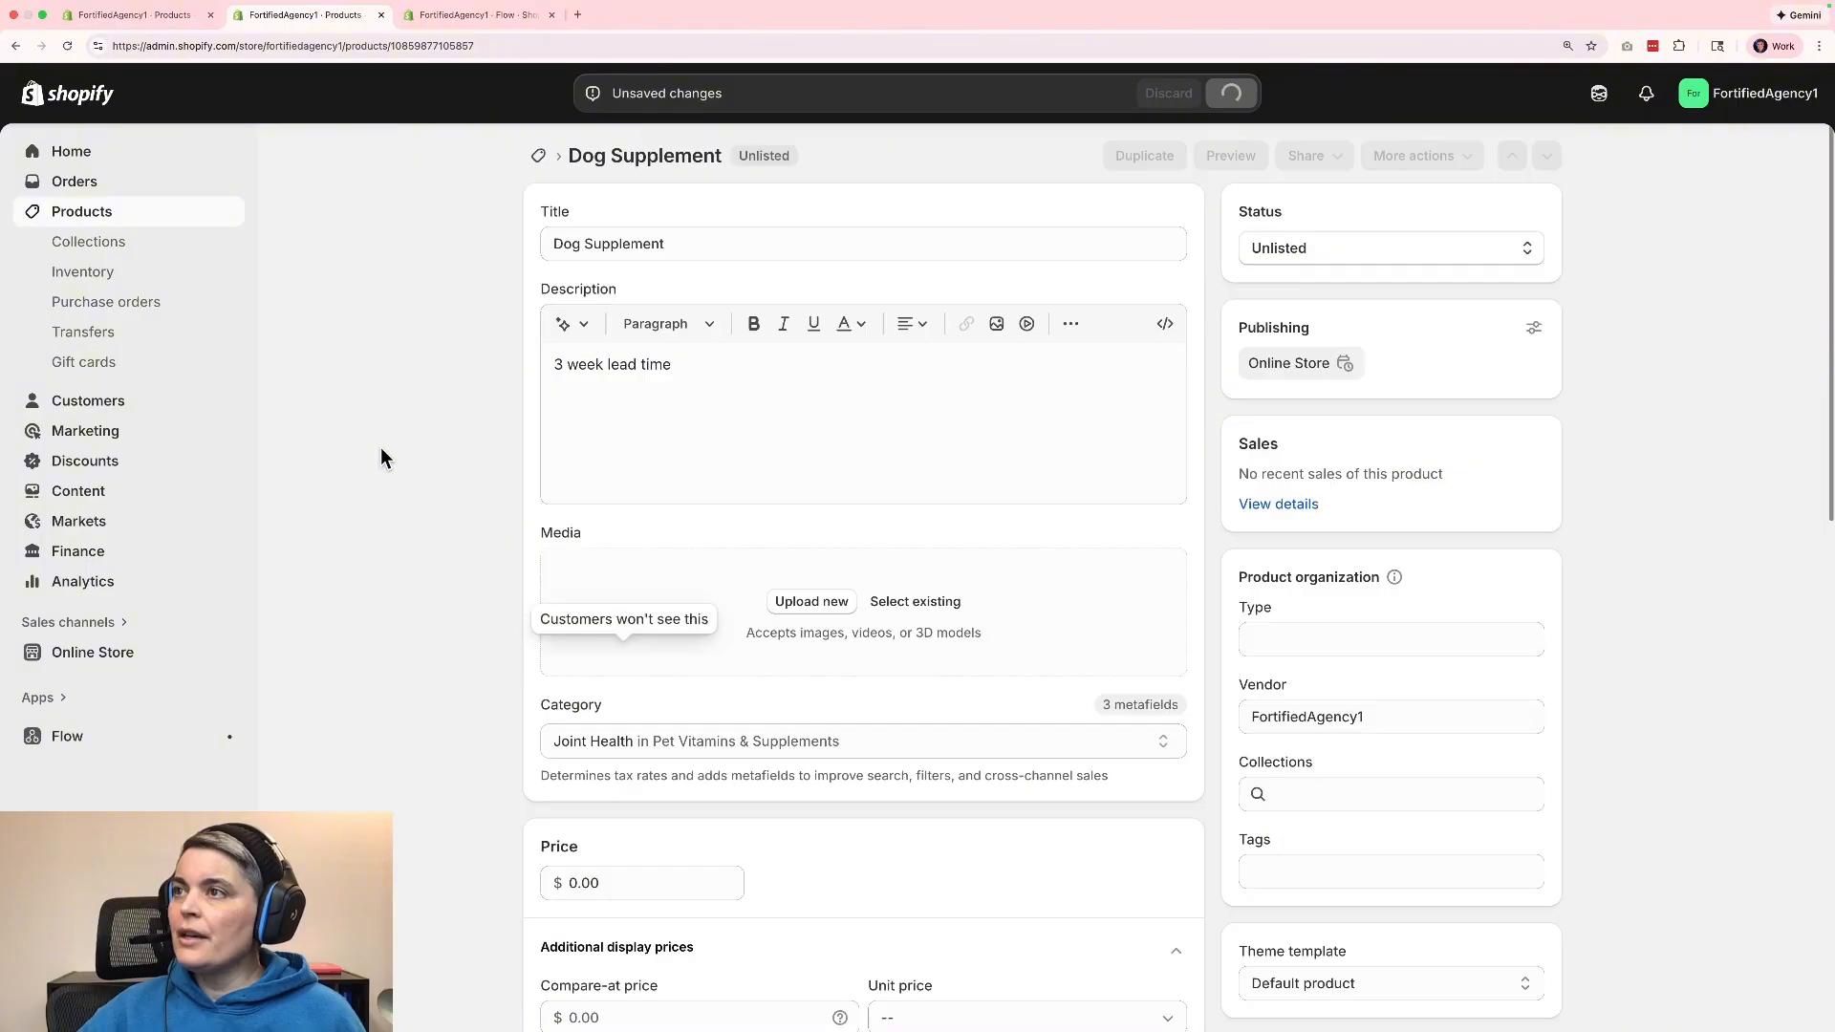
{"action": "left_click", "coordinate": [538, 155]}
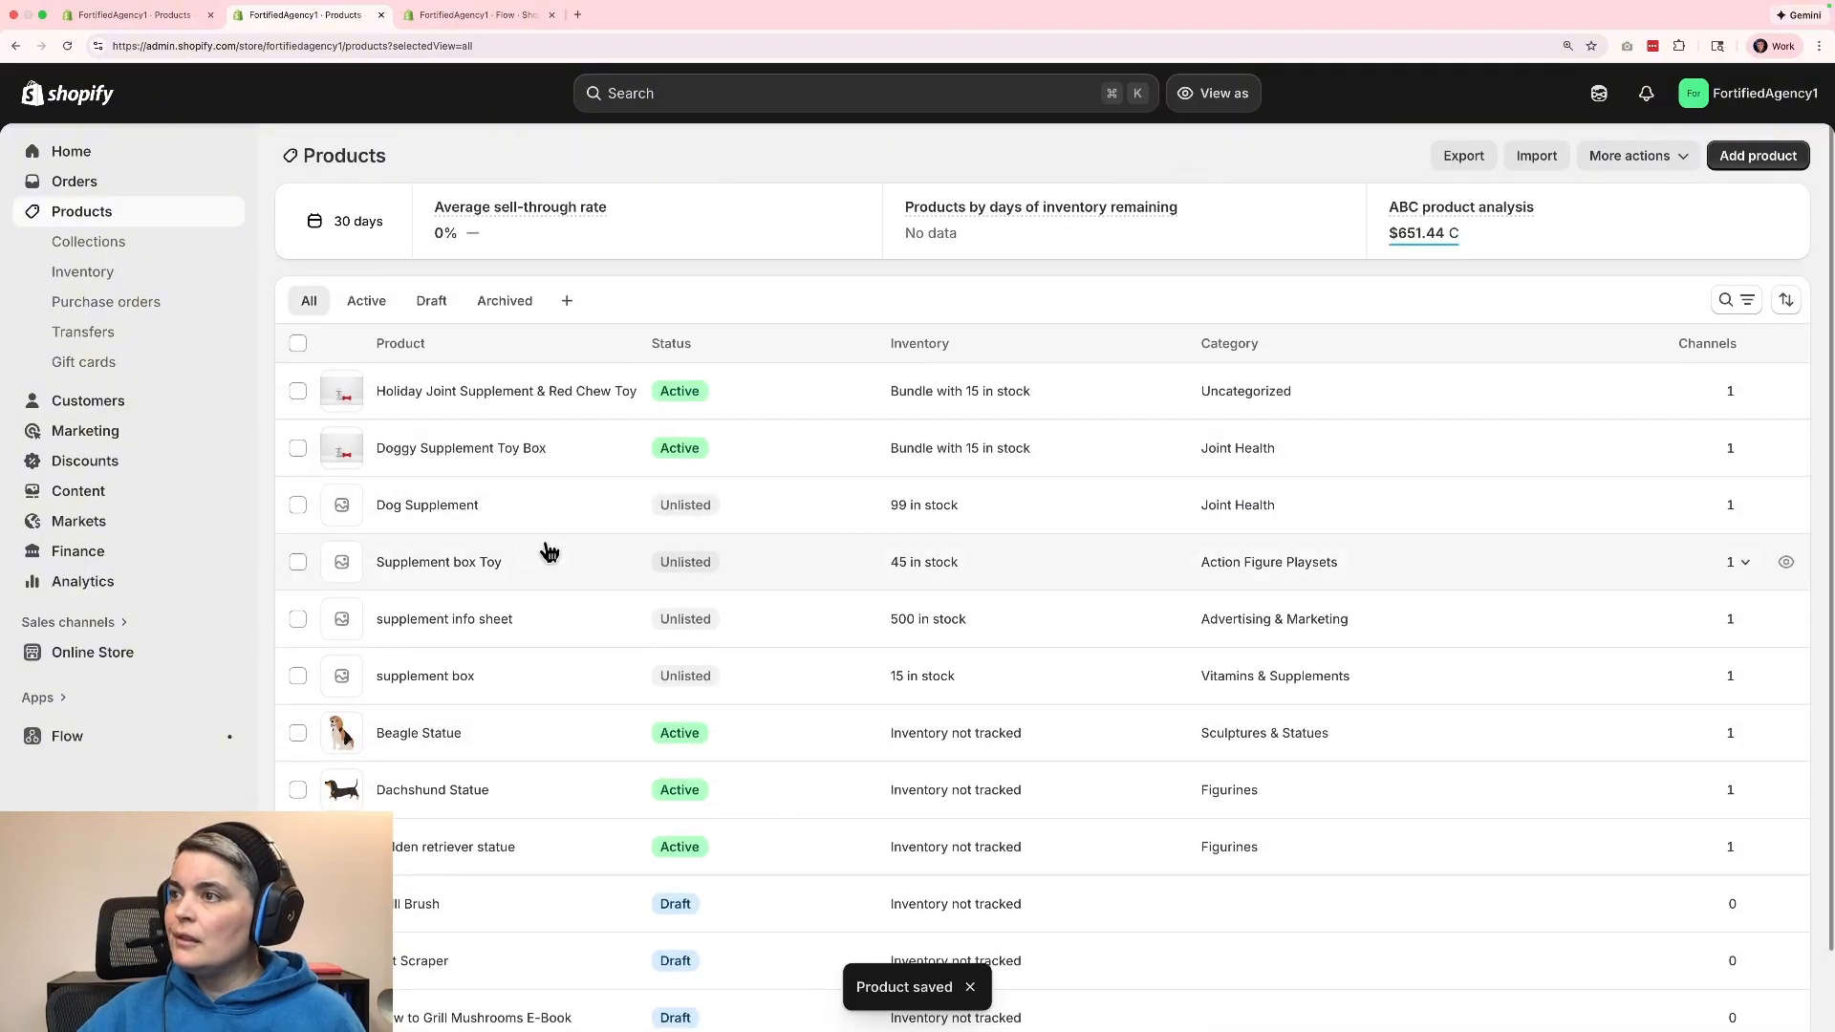
Review the Supplement box Toy product's cost, inventory, shipping and search listing details, and return to the product list.
{"action": "left_click", "coordinate": [433, 566]}
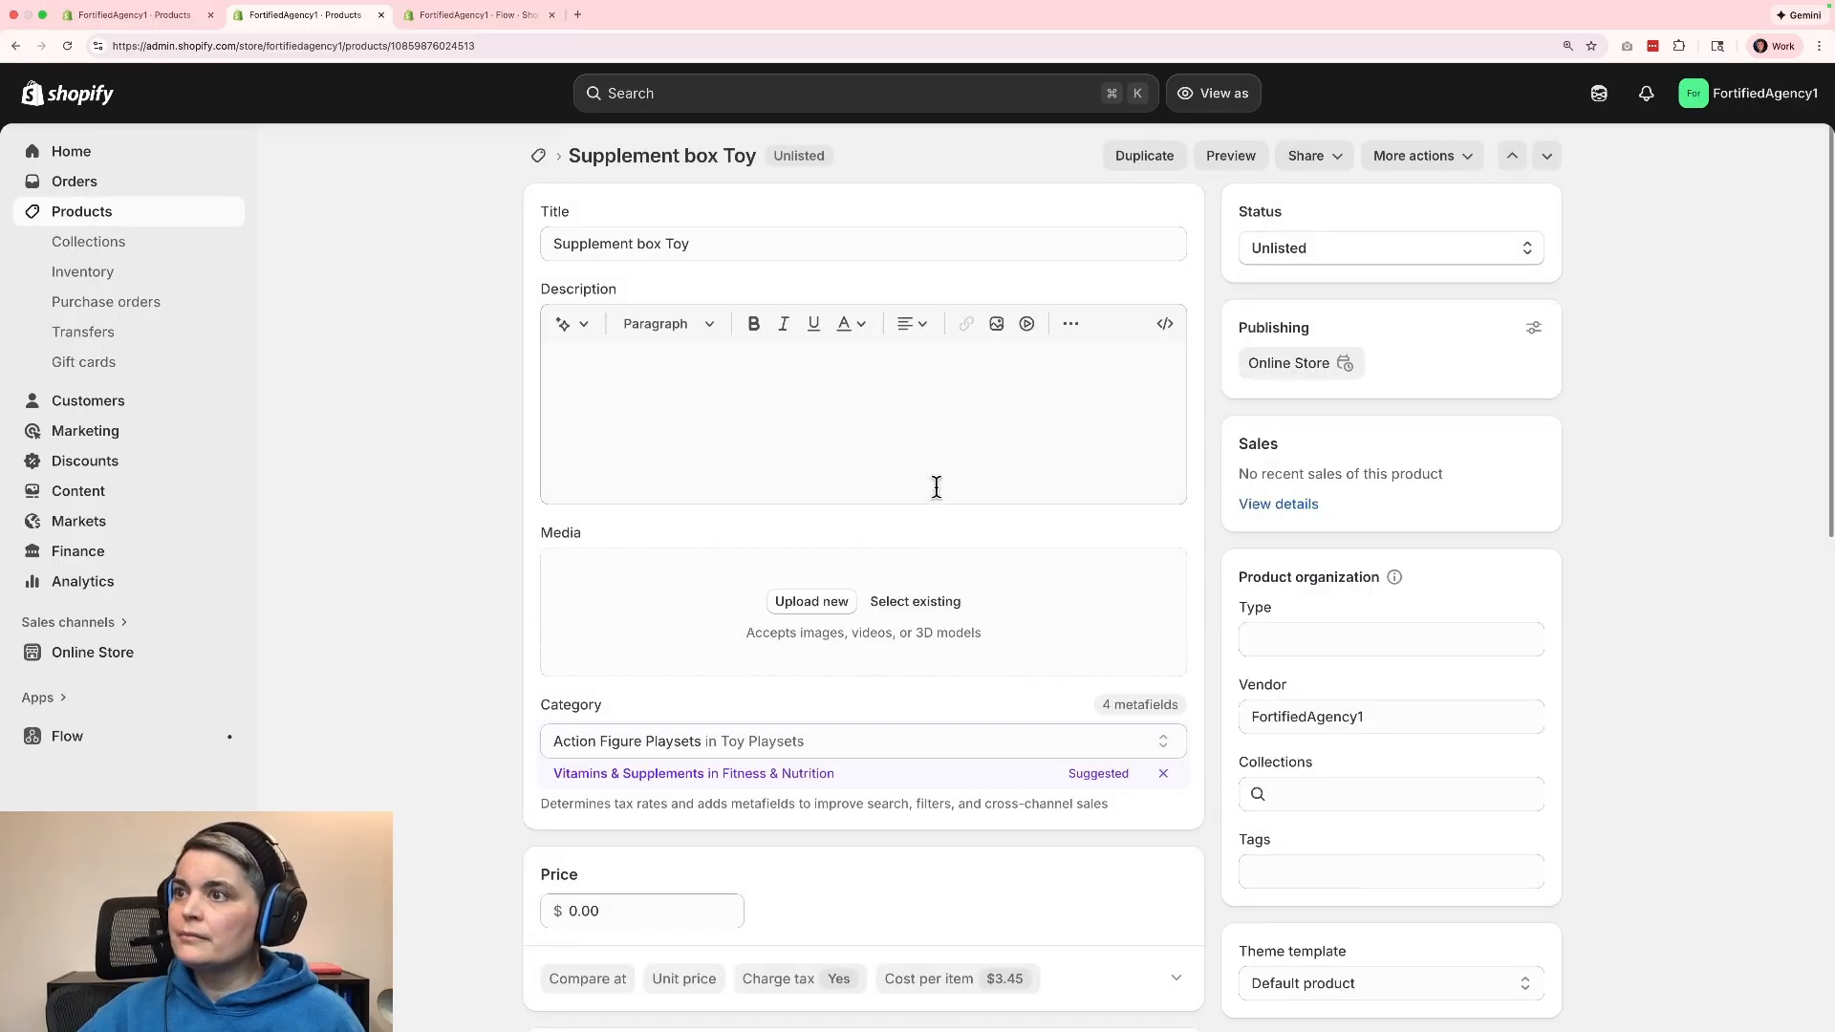
{"action": "scroll", "coordinate": [1032, 507], "scroll_direction": "down", "scroll_amount": 4}
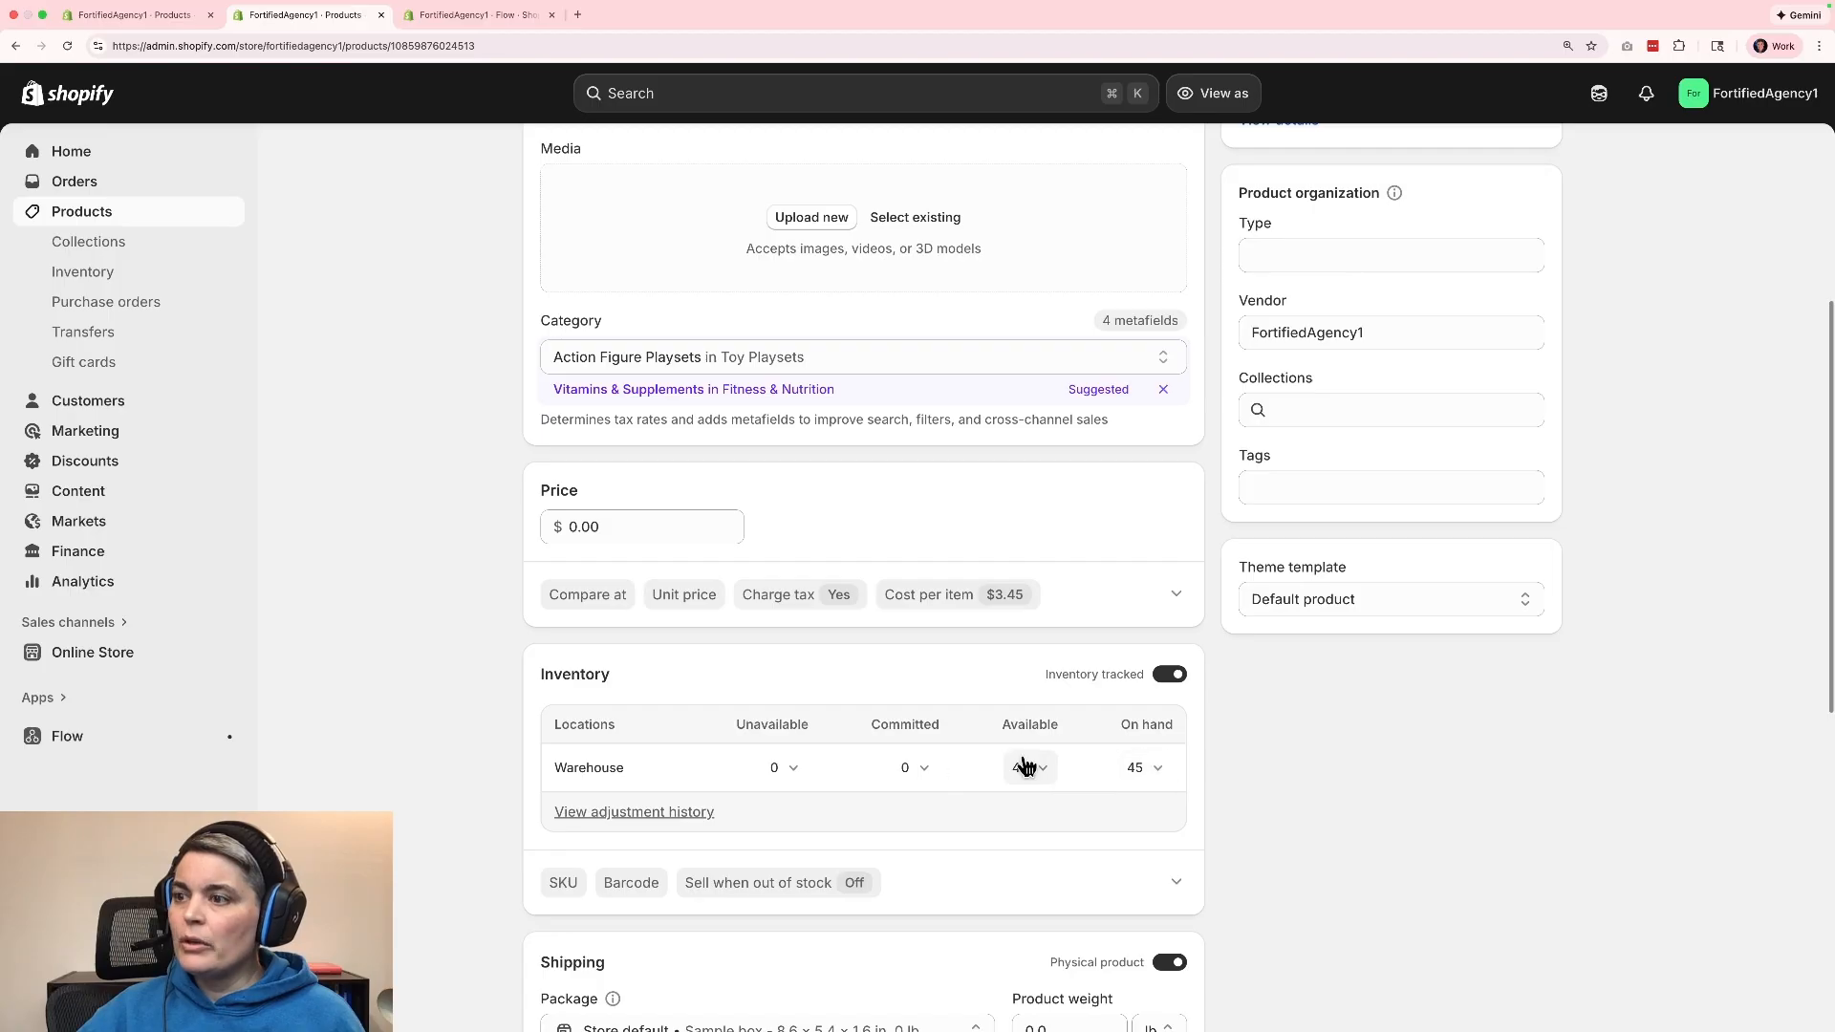
{"action": "scroll", "coordinate": [1292, 828], "scroll_direction": "up", "scroll_amount": 4}
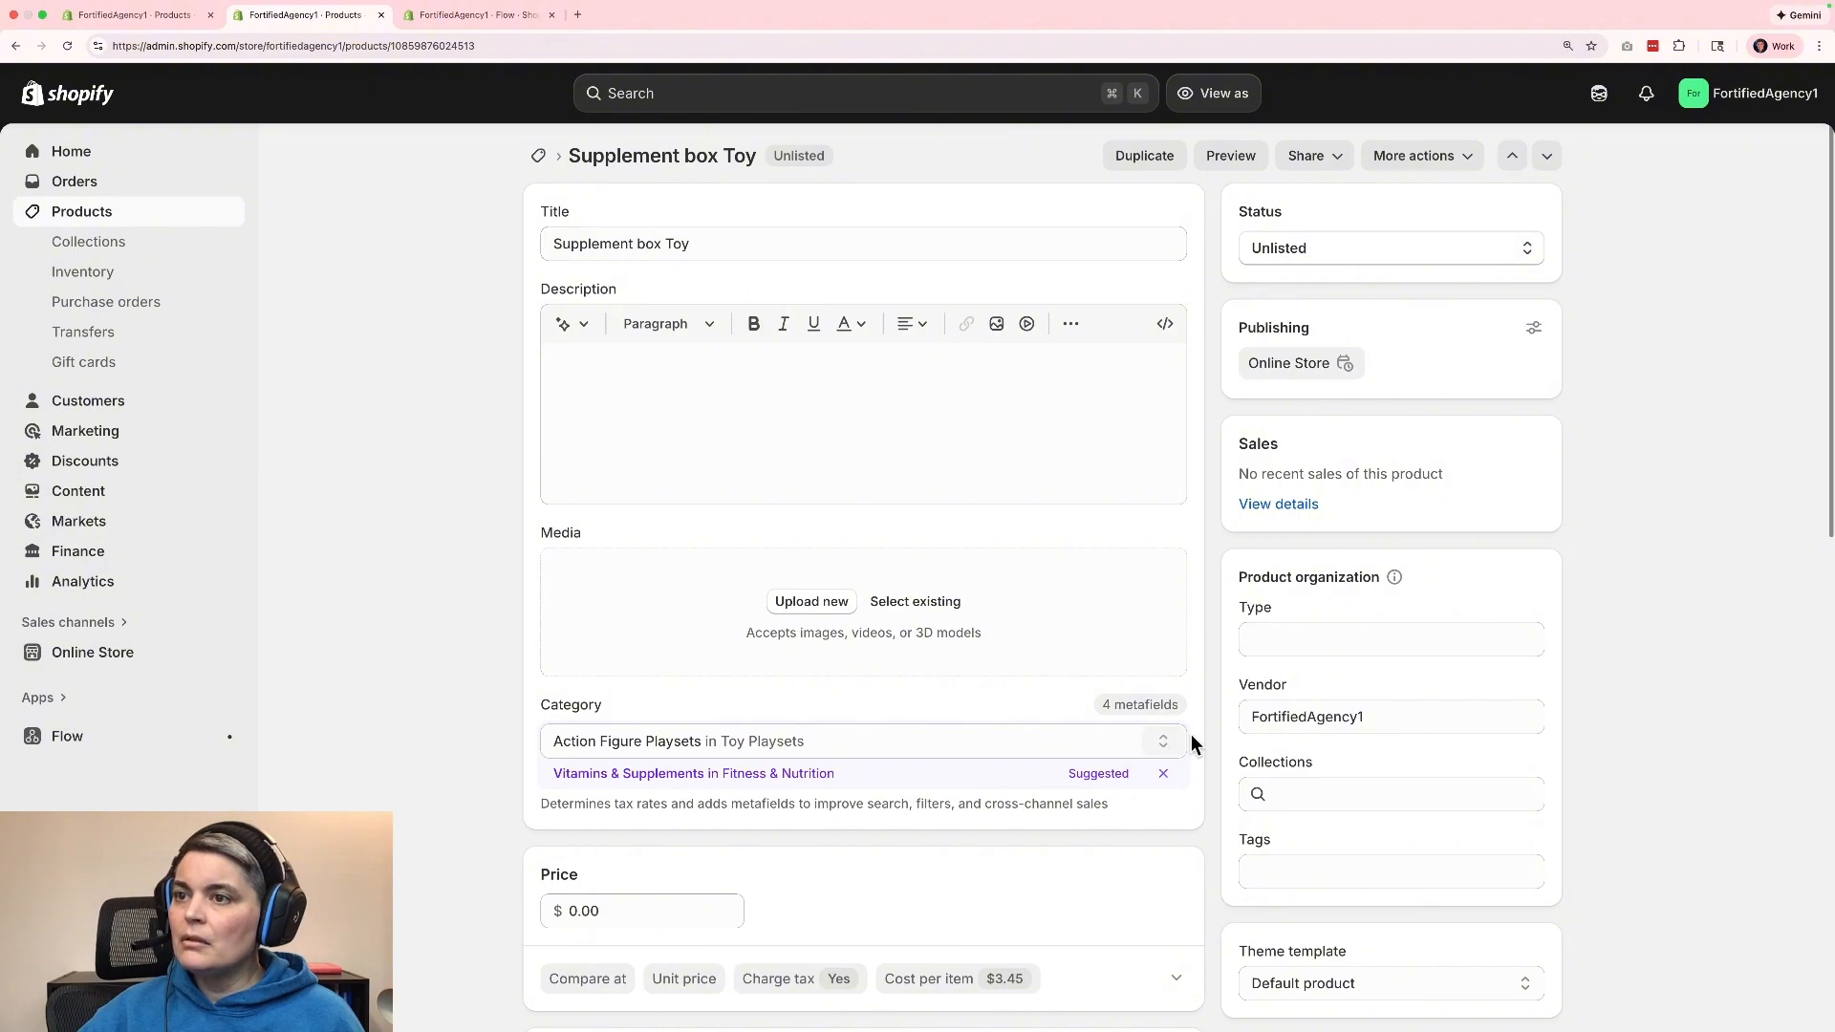
{"action": "scroll", "coordinate": [1242, 688], "scroll_direction": "down", "scroll_amount": 5}
{"action": "scroll", "coordinate": [1101, 827], "scroll_direction": "down", "scroll_amount": 3}
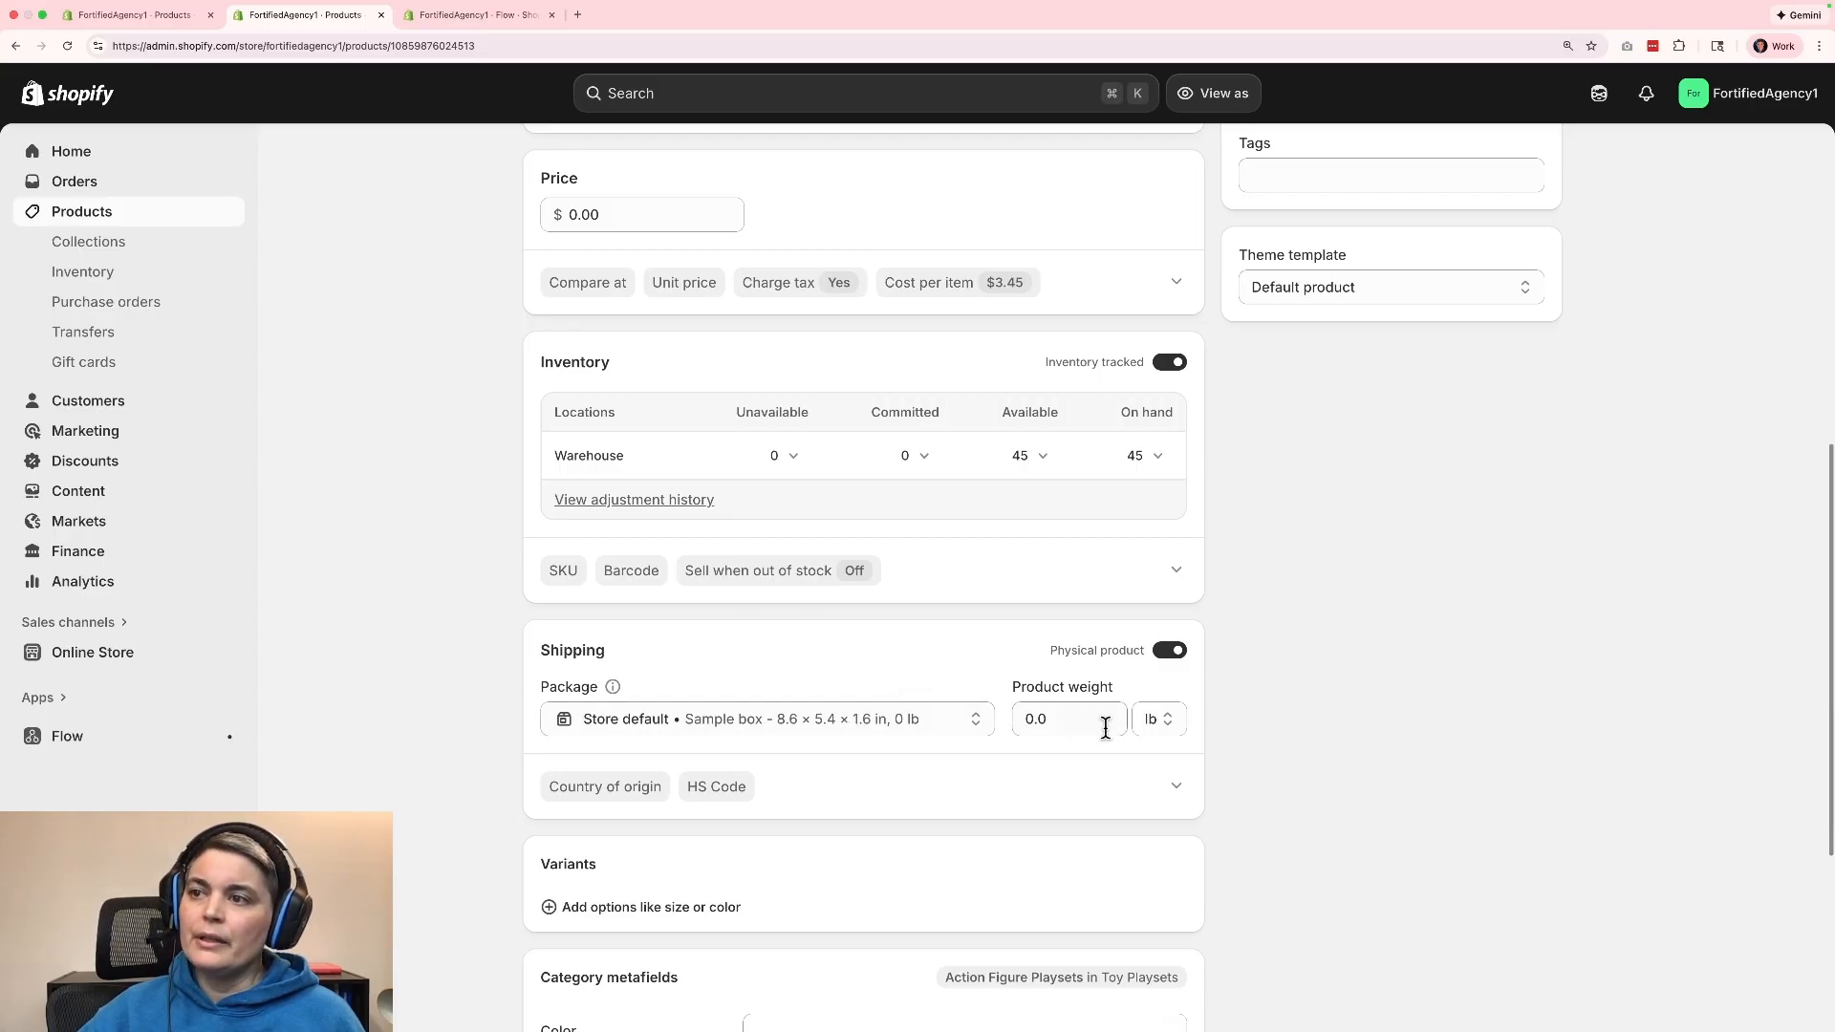
{"action": "scroll", "coordinate": [1401, 847], "scroll_direction": "down", "scroll_amount": 4}
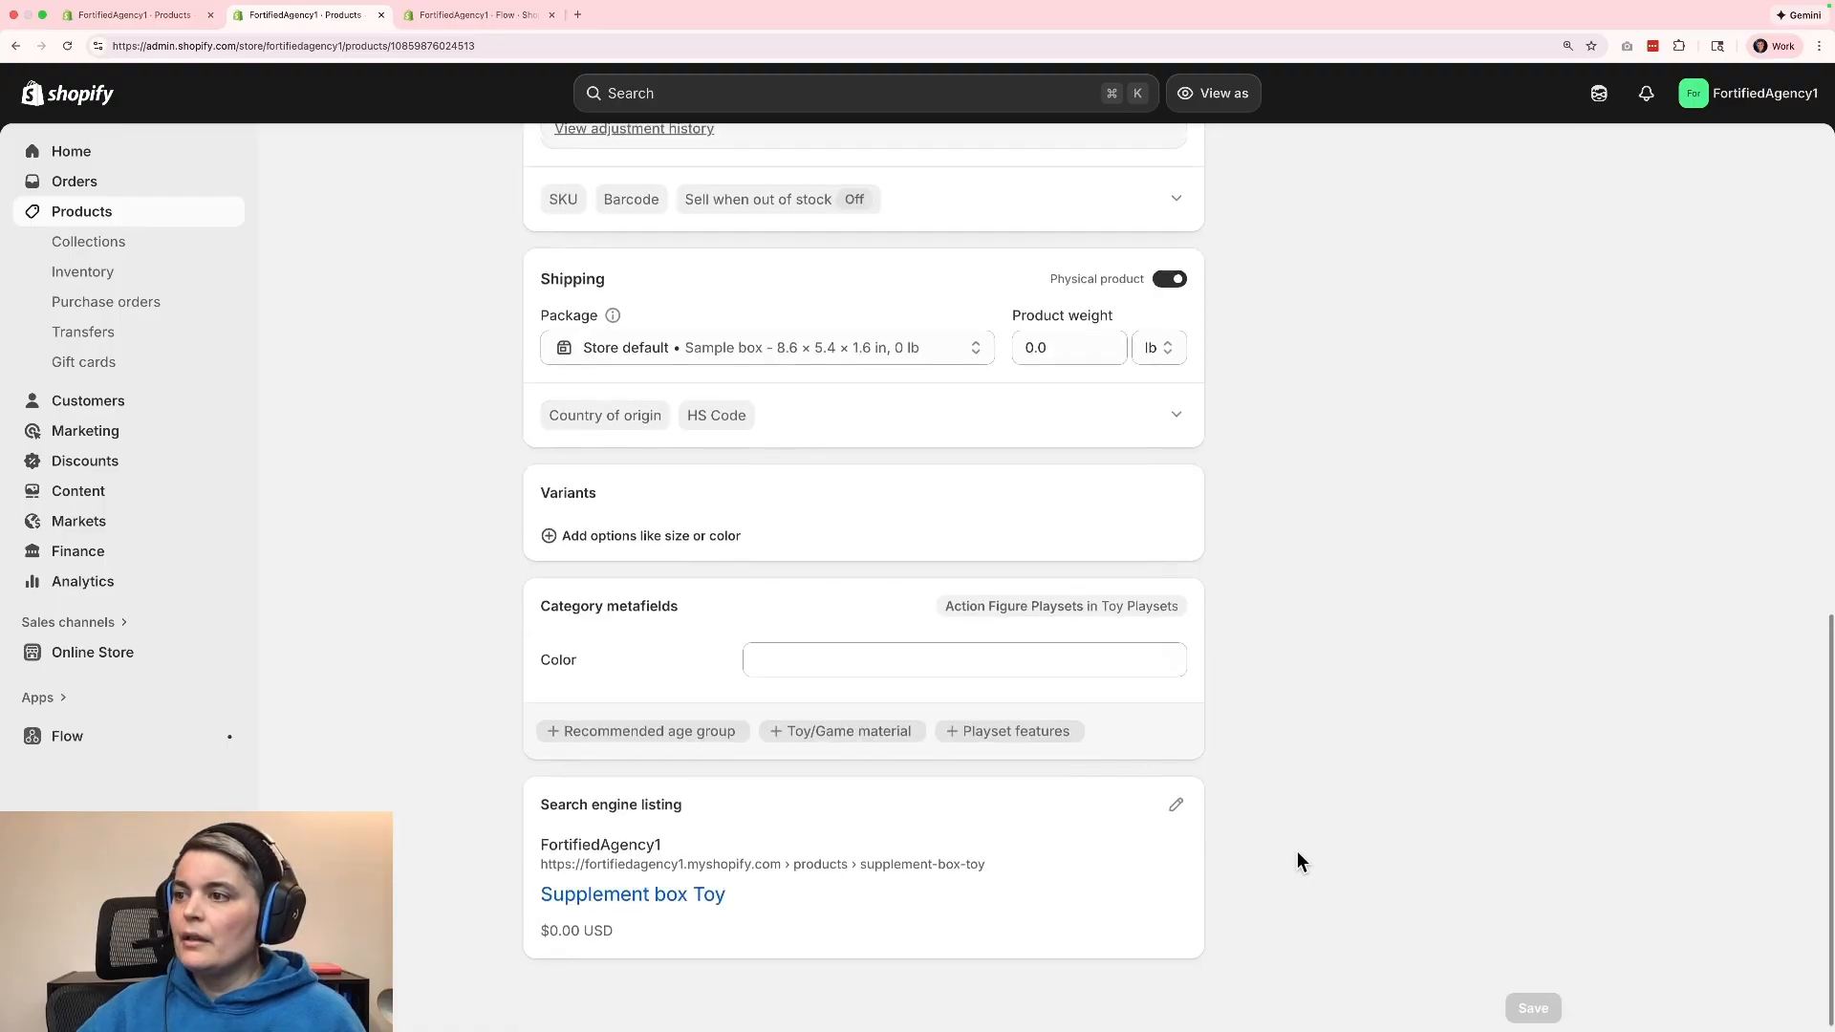
{"action": "scroll", "coordinate": [1298, 850], "scroll_direction": "up", "scroll_amount": 10}
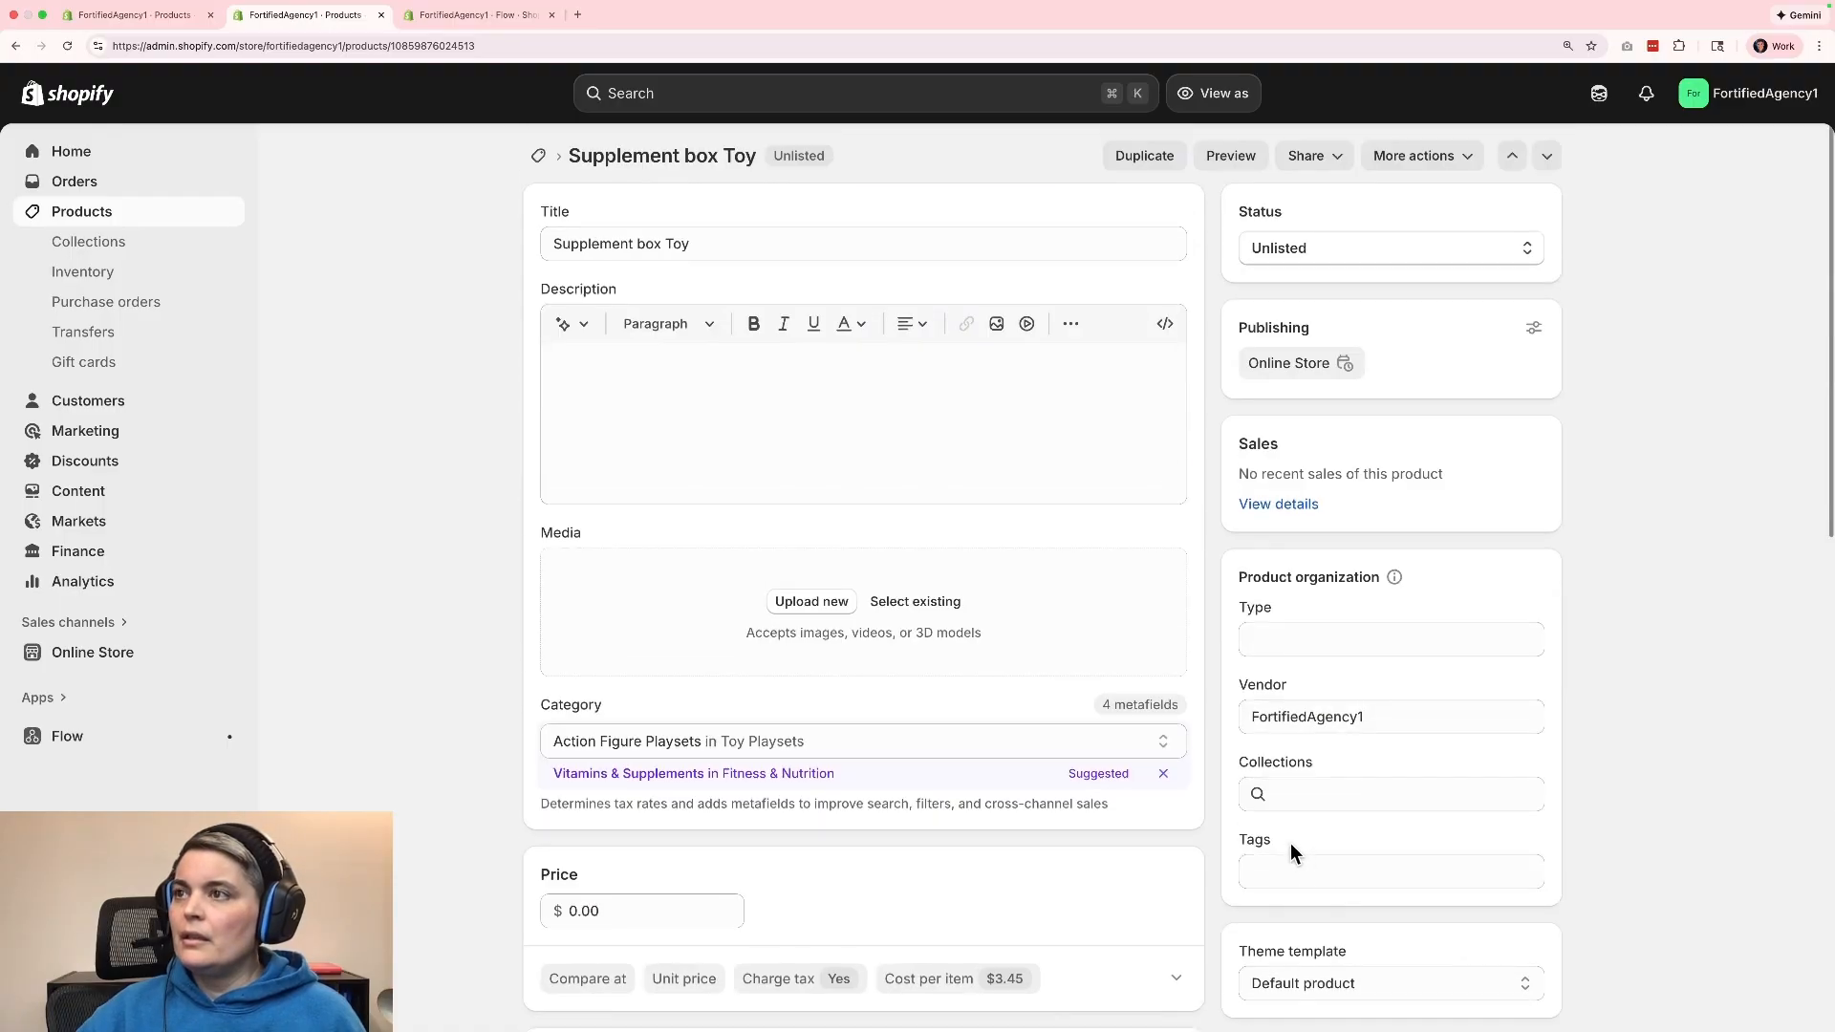
{"action": "left_click", "coordinate": [538, 157]}
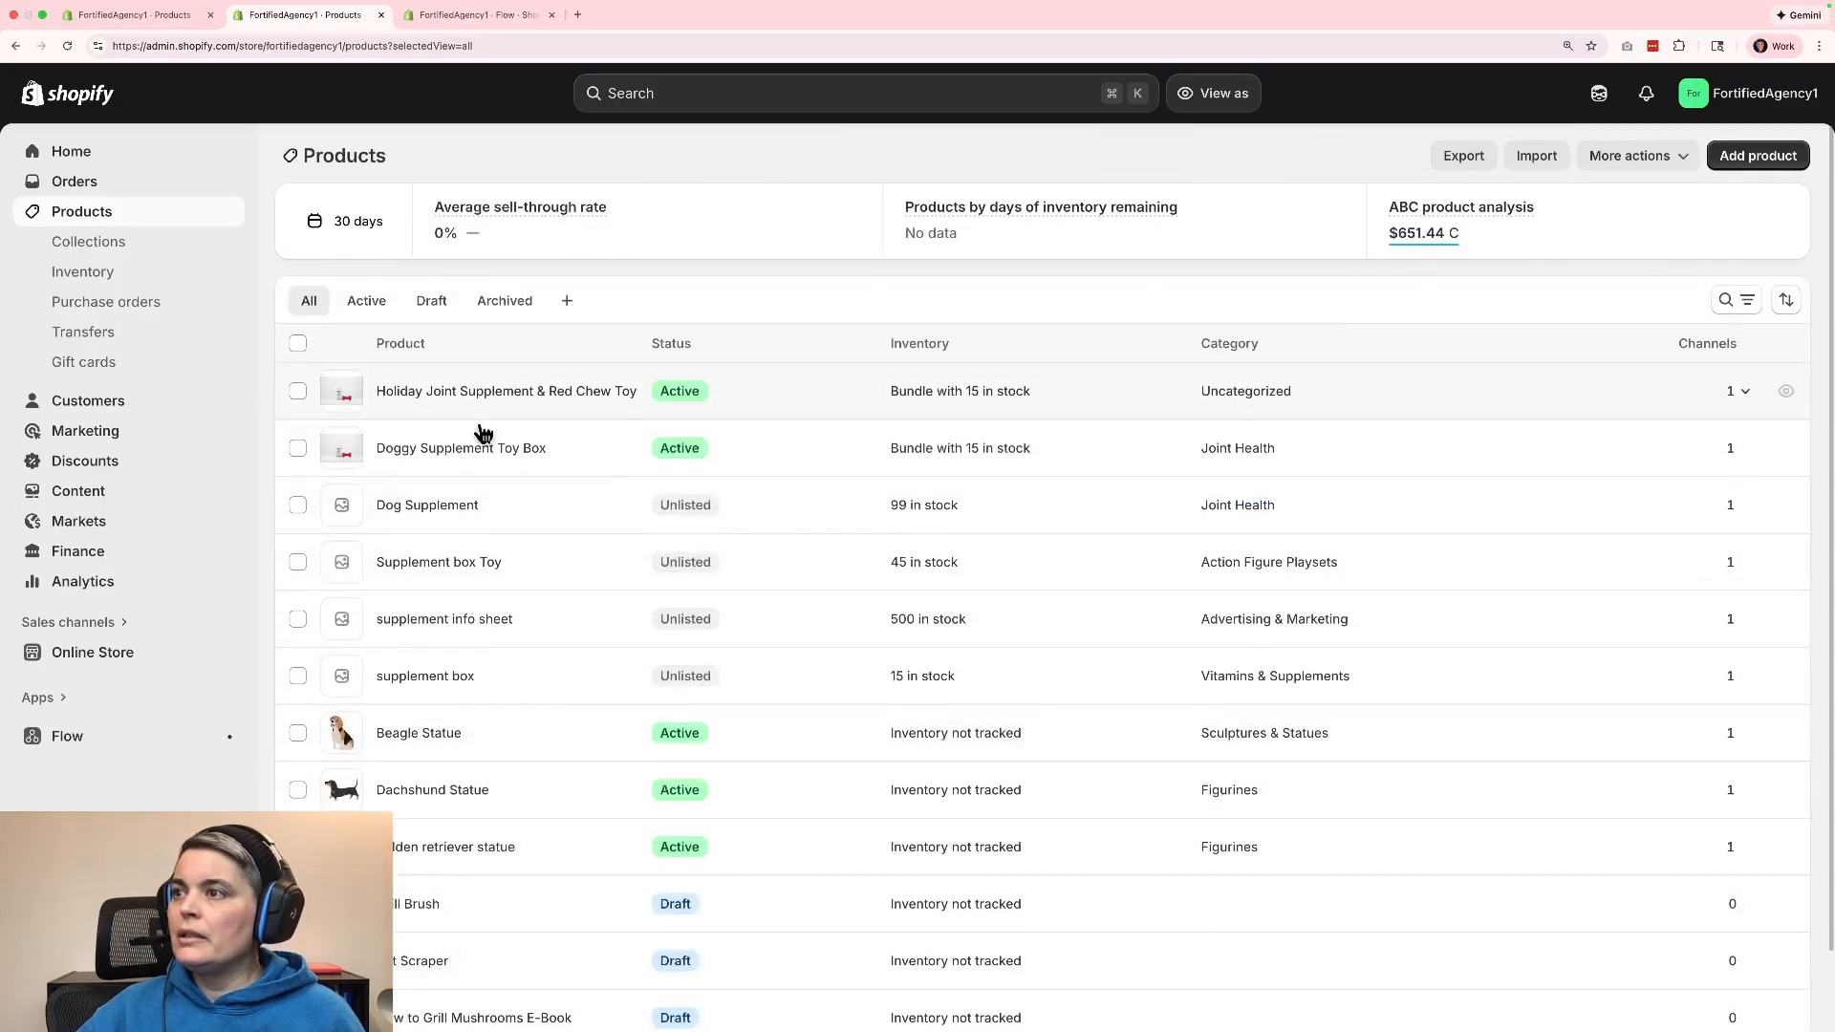
Review the supplement info sheet product's description, cost, inventory and shipping details, and return to the product list.
{"action": "left_click", "coordinate": [444, 621]}
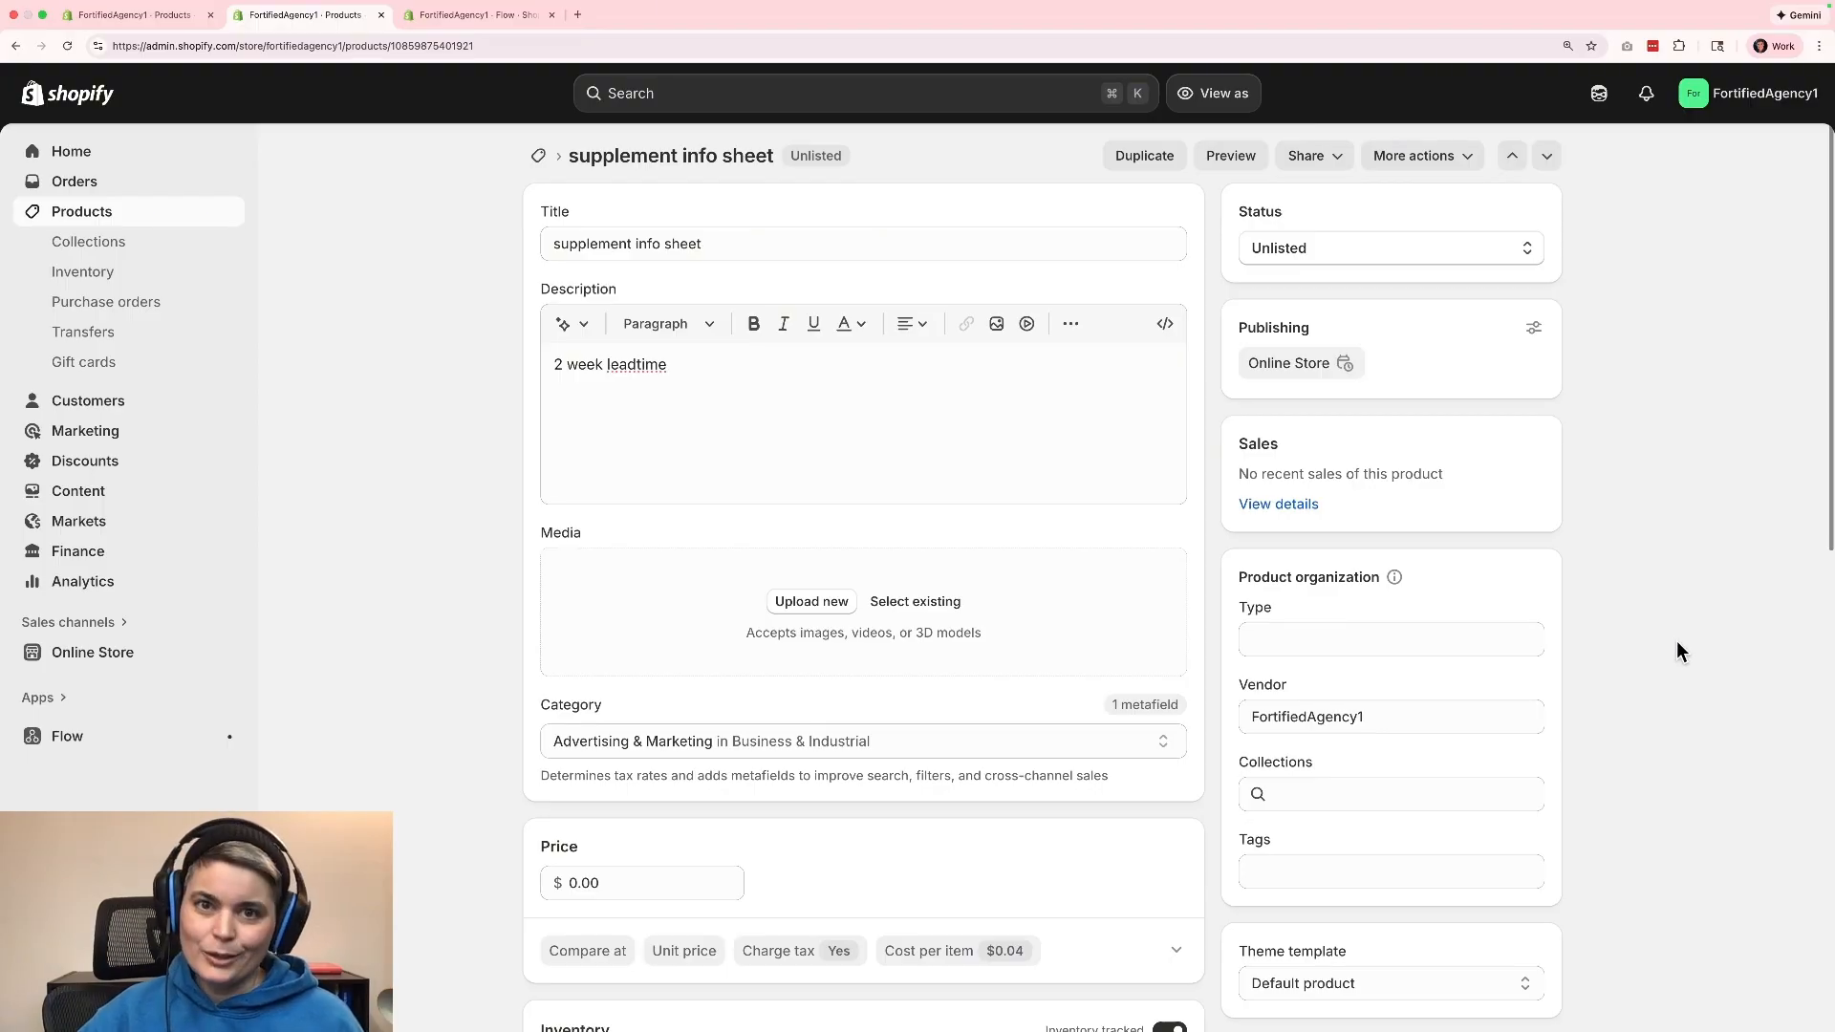
{"action": "left_click", "coordinate": [774, 390]}
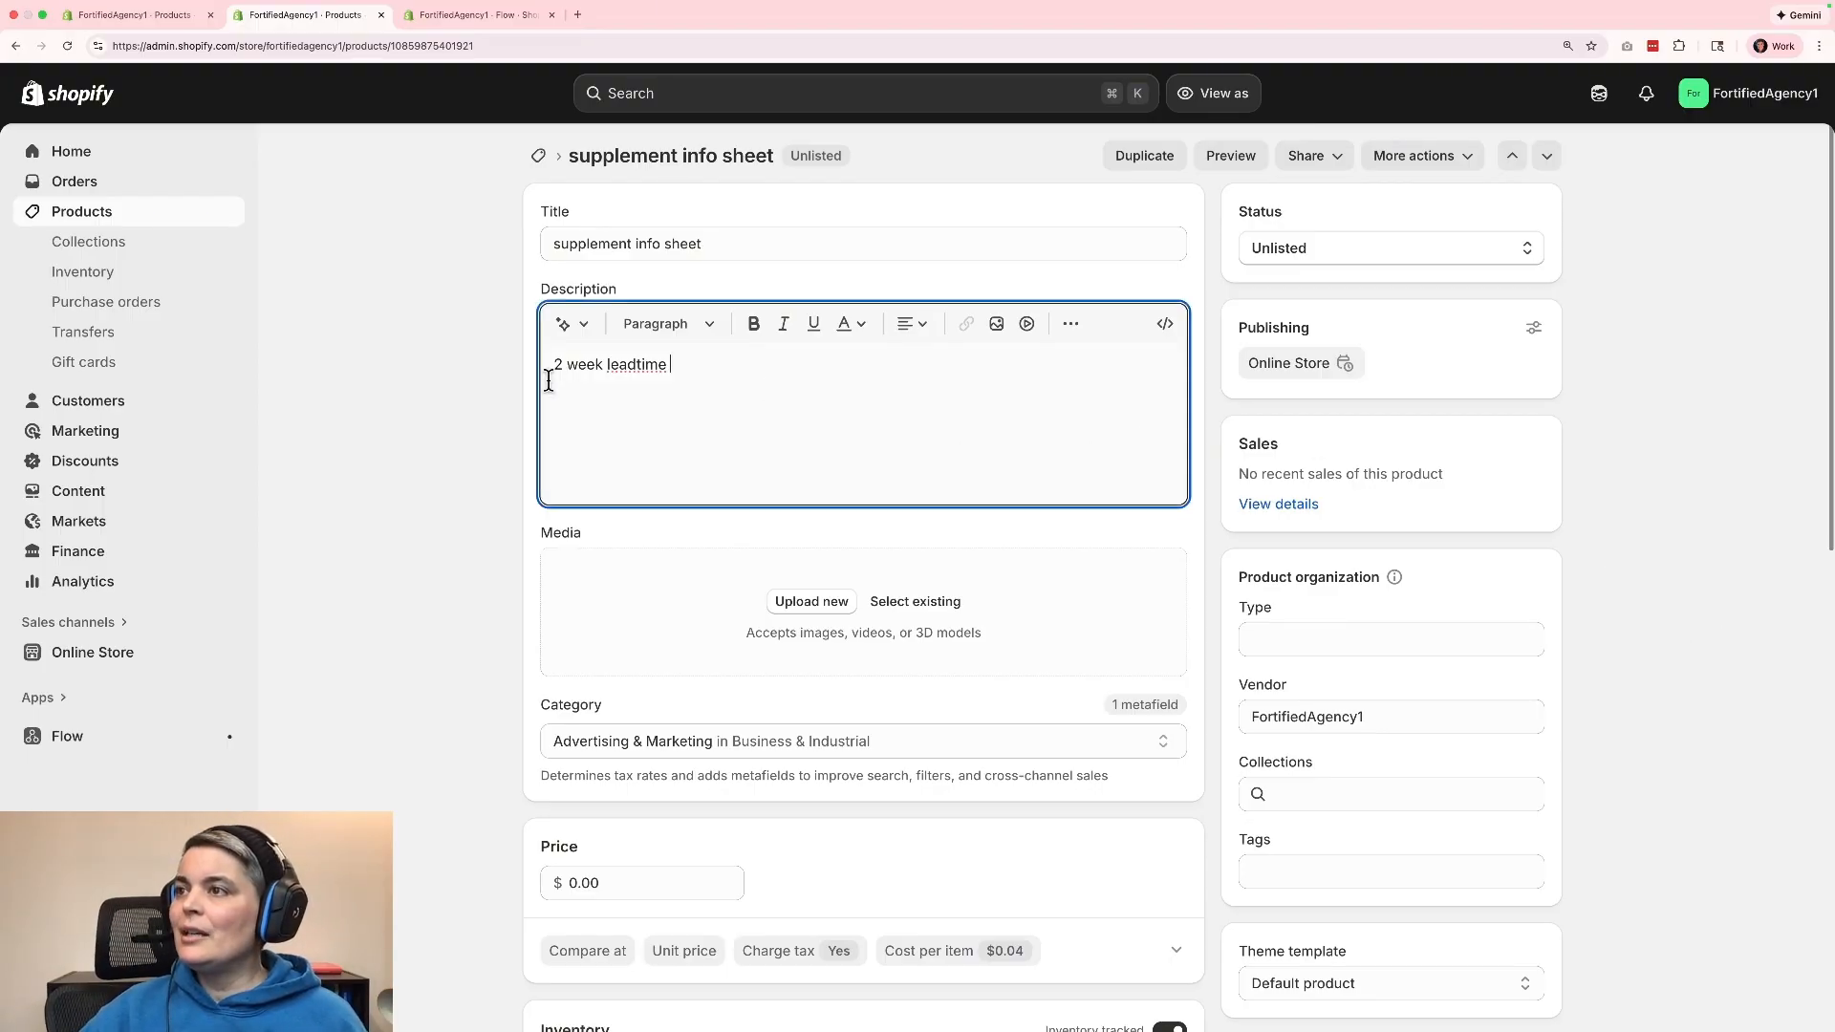
{"action": "scroll", "coordinate": [1242, 573], "scroll_direction": "down", "scroll_amount": 3}
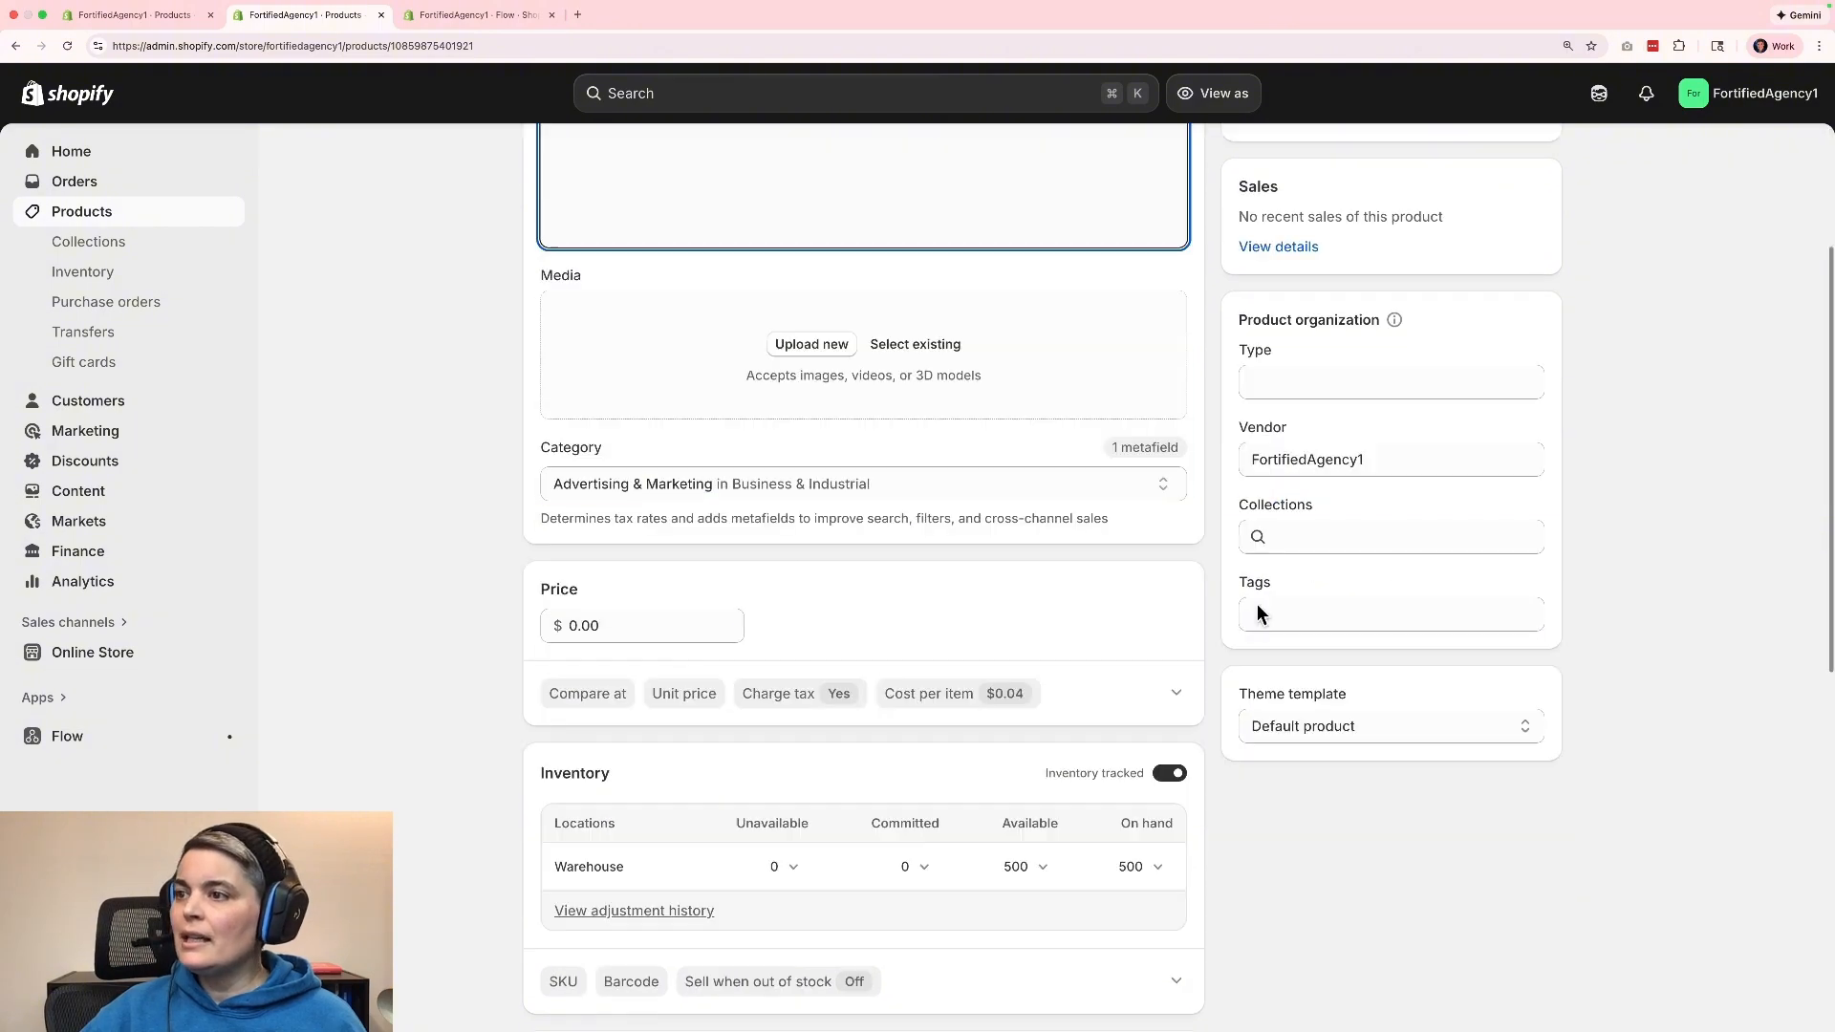
{"action": "scroll", "coordinate": [1638, 737], "scroll_direction": "down", "scroll_amount": 2}
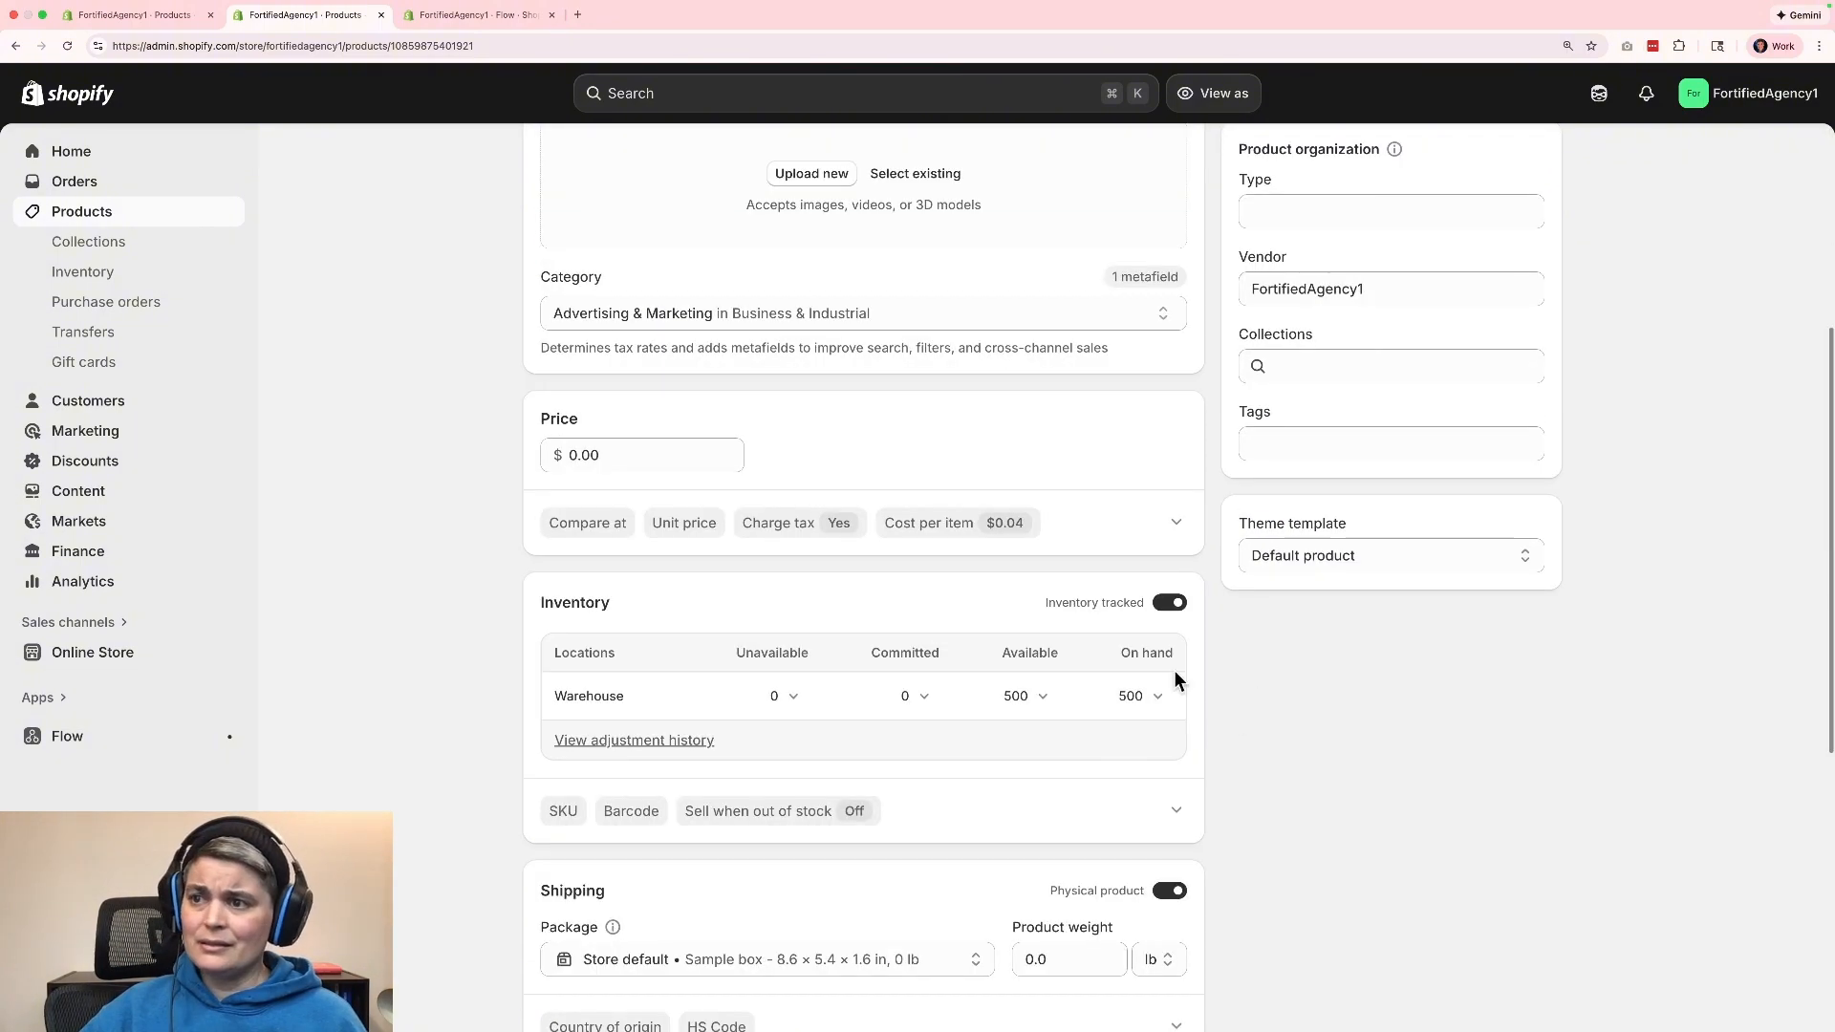
{"action": "scroll", "coordinate": [1431, 816], "scroll_direction": "down", "scroll_amount": 3}
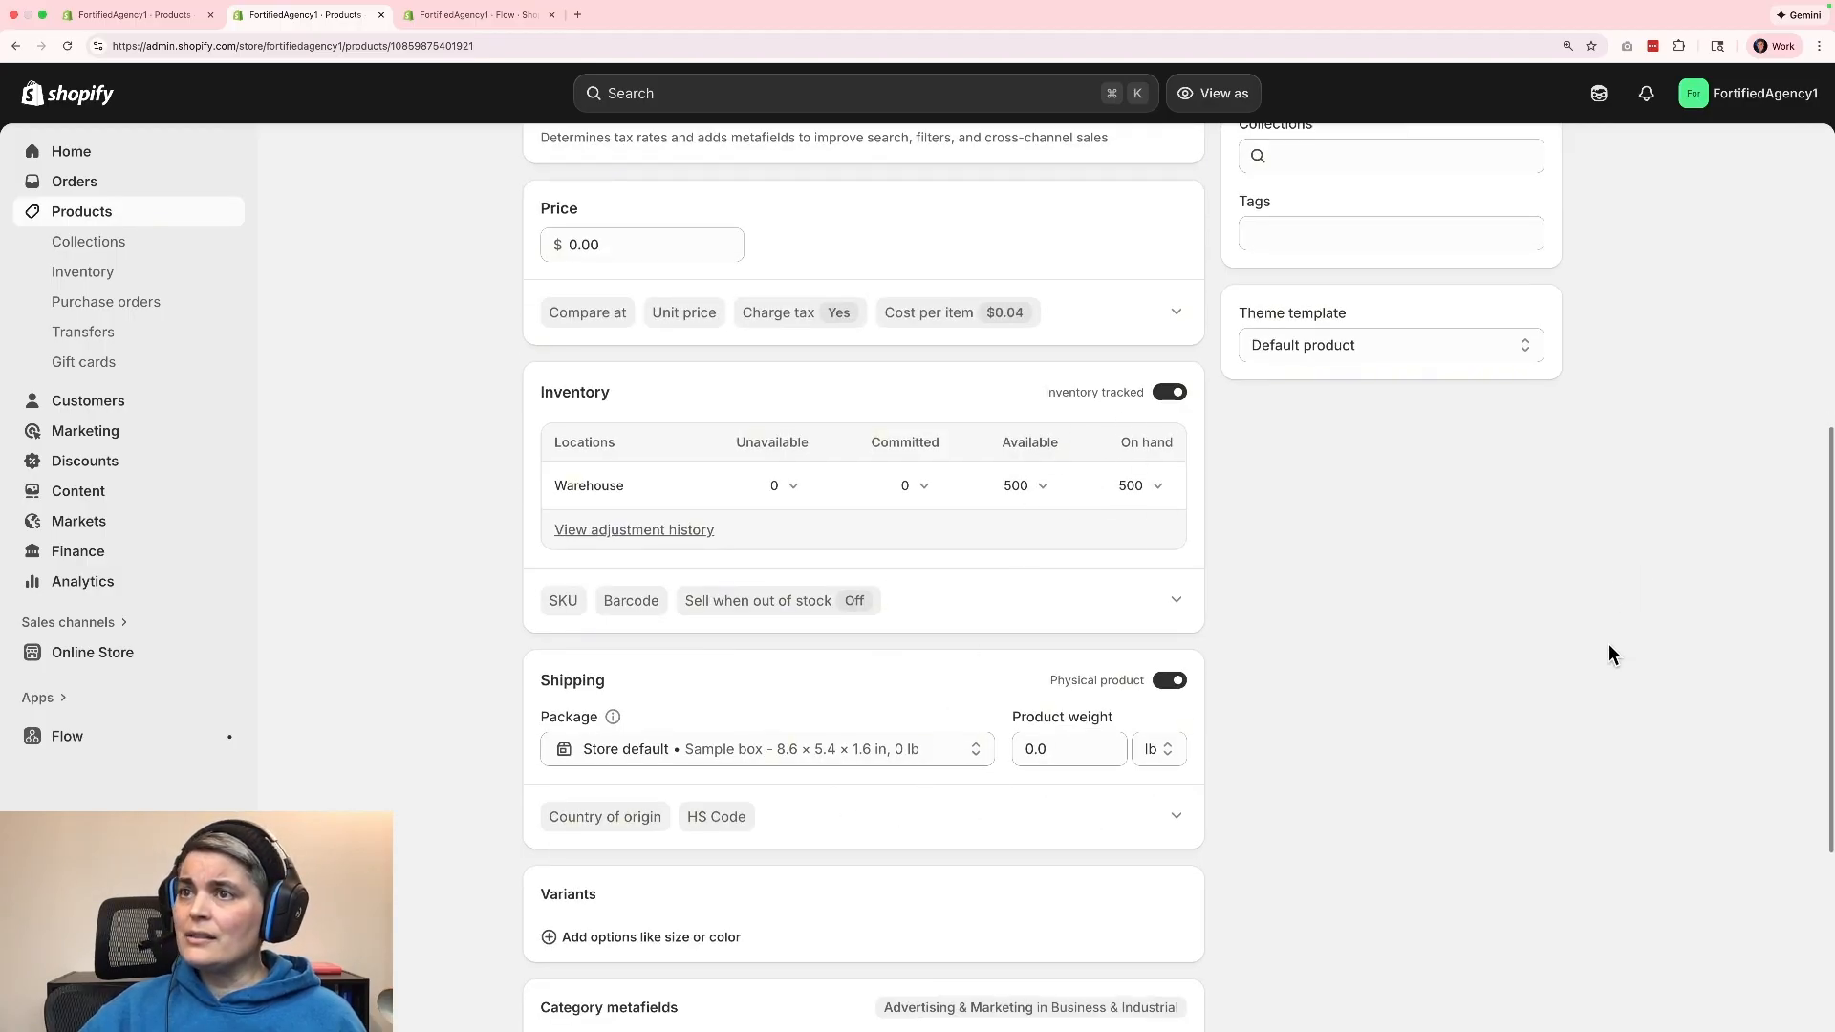
{"action": "scroll", "coordinate": [1608, 645], "scroll_direction": "up", "scroll_amount": 7}
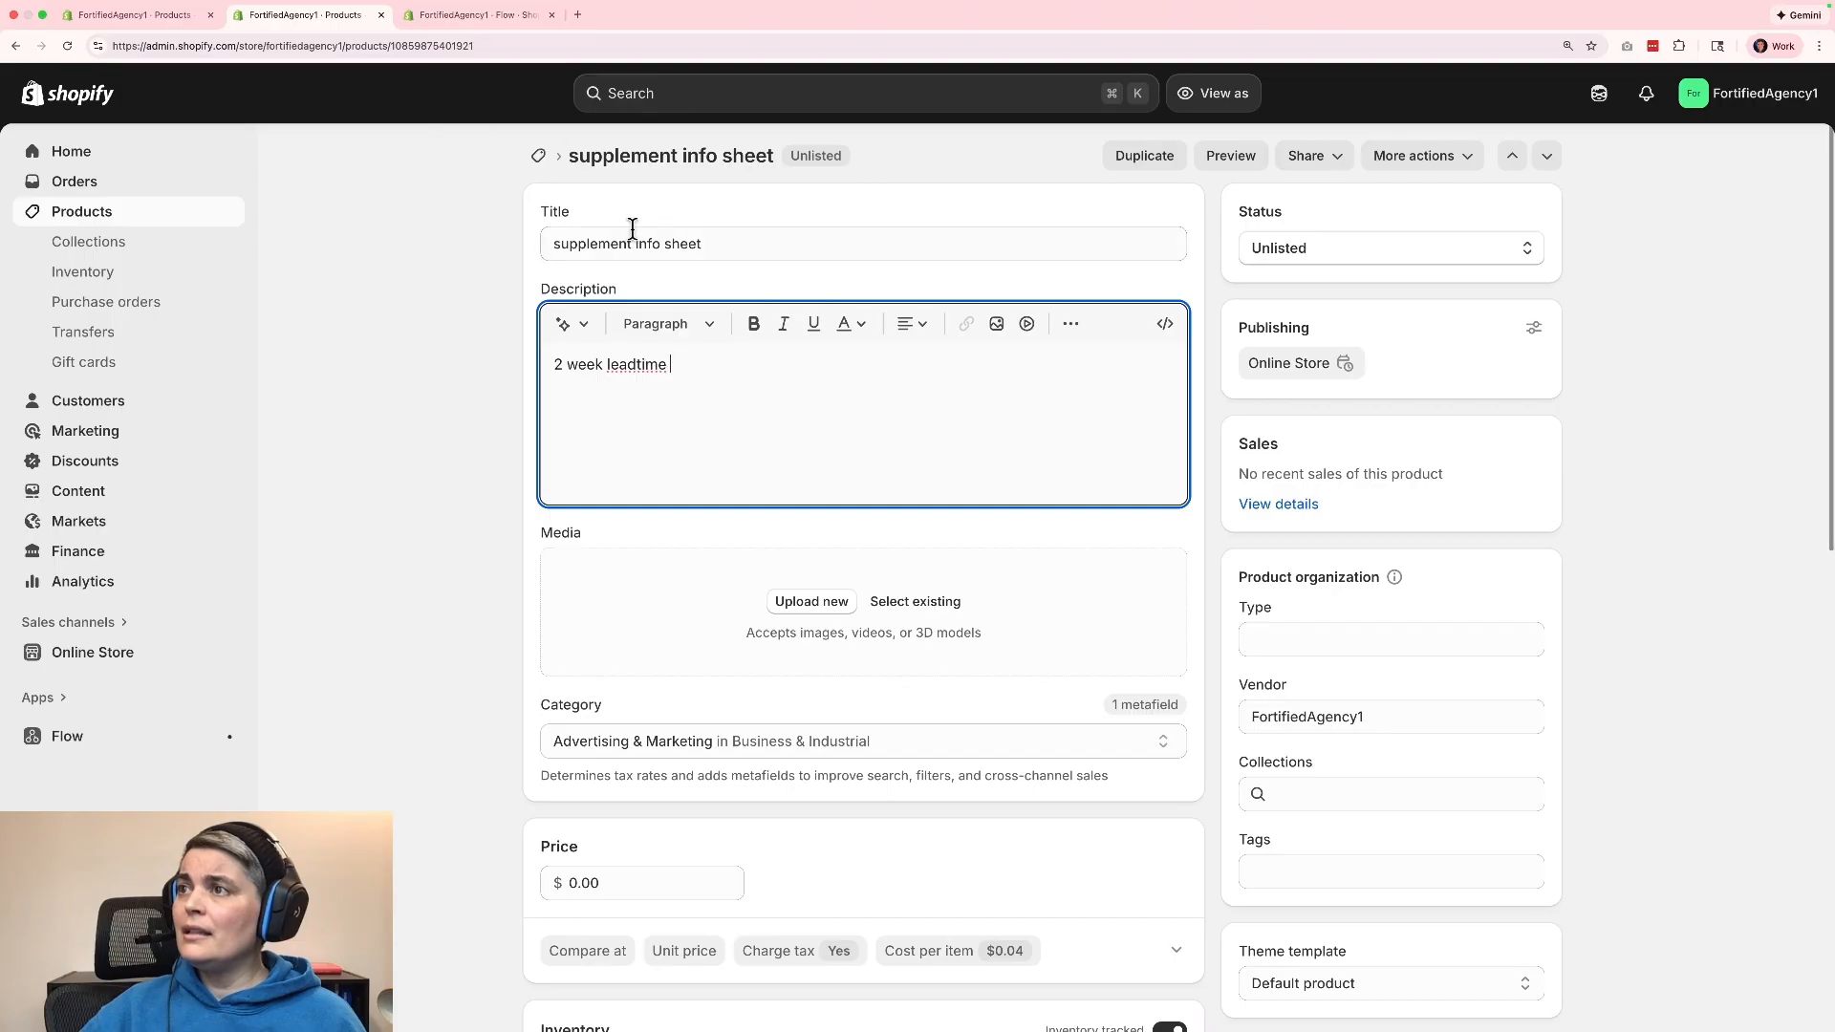
{"action": "left_click", "coordinate": [540, 161]}
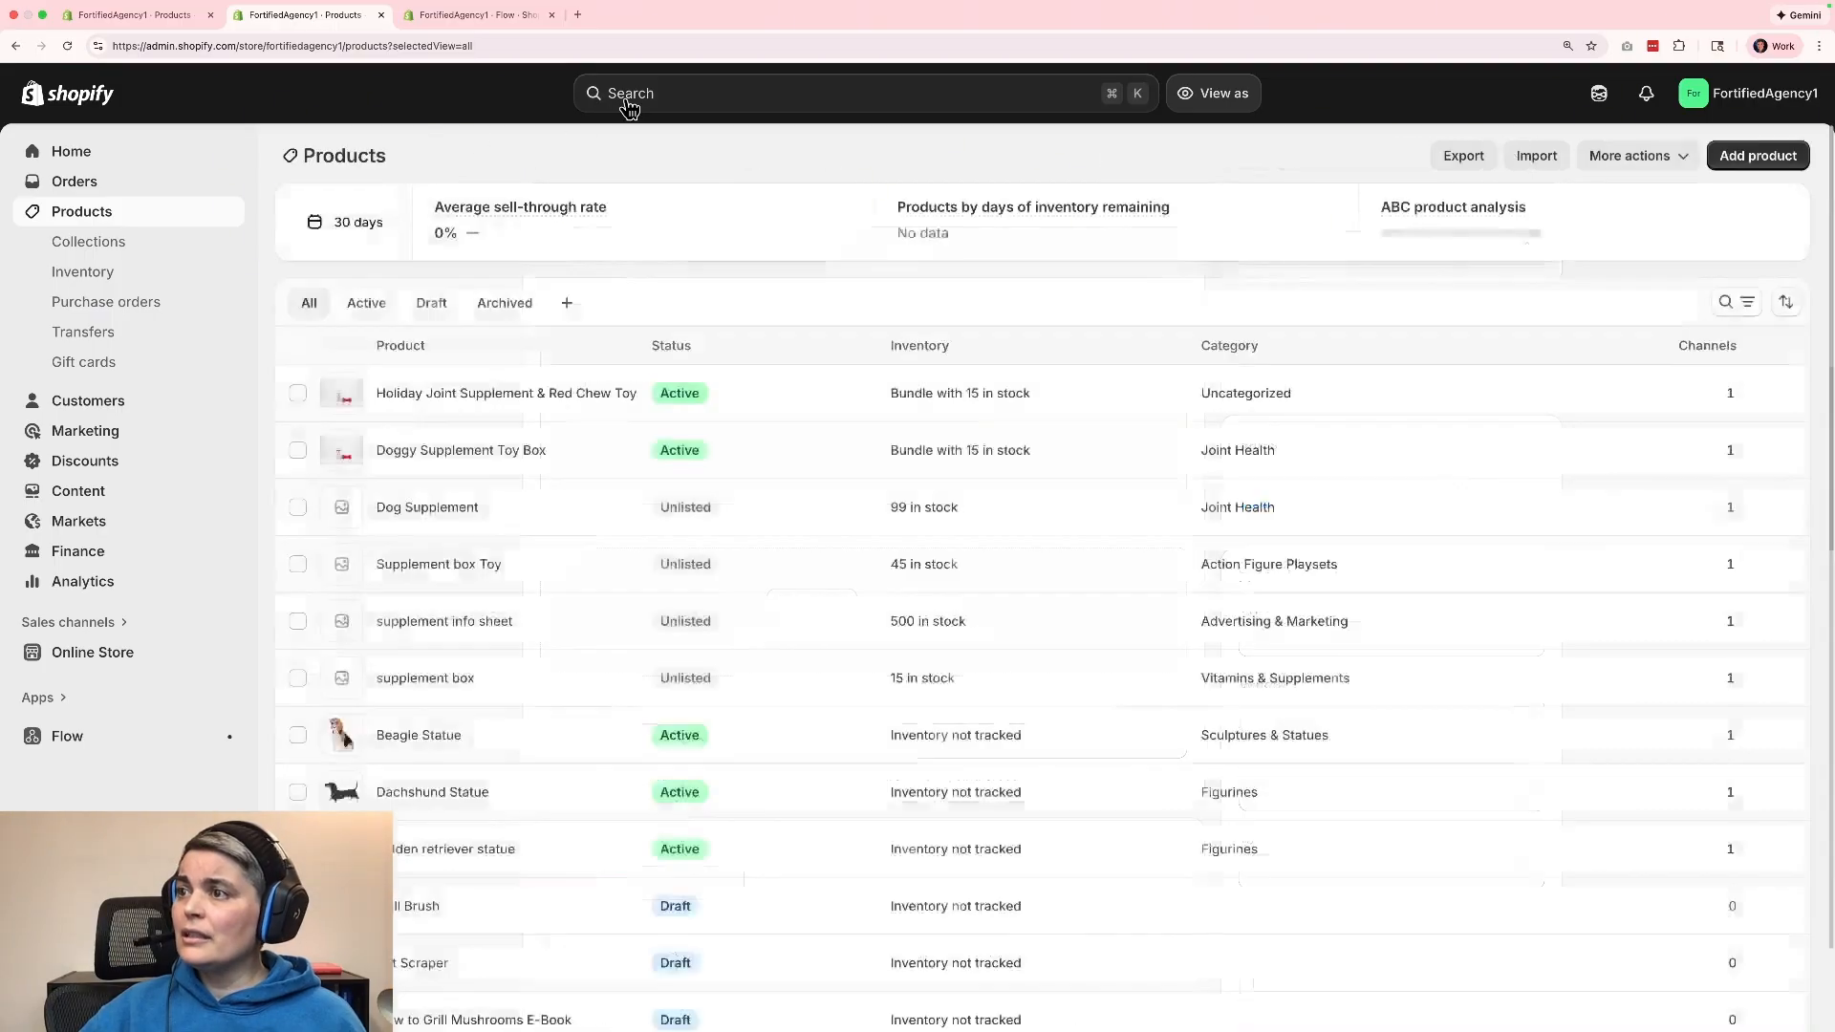
Review the supplement box product's cost, inventory, shipping and search listing details, and return to the product list.
{"action": "left_click", "coordinate": [420, 680]}
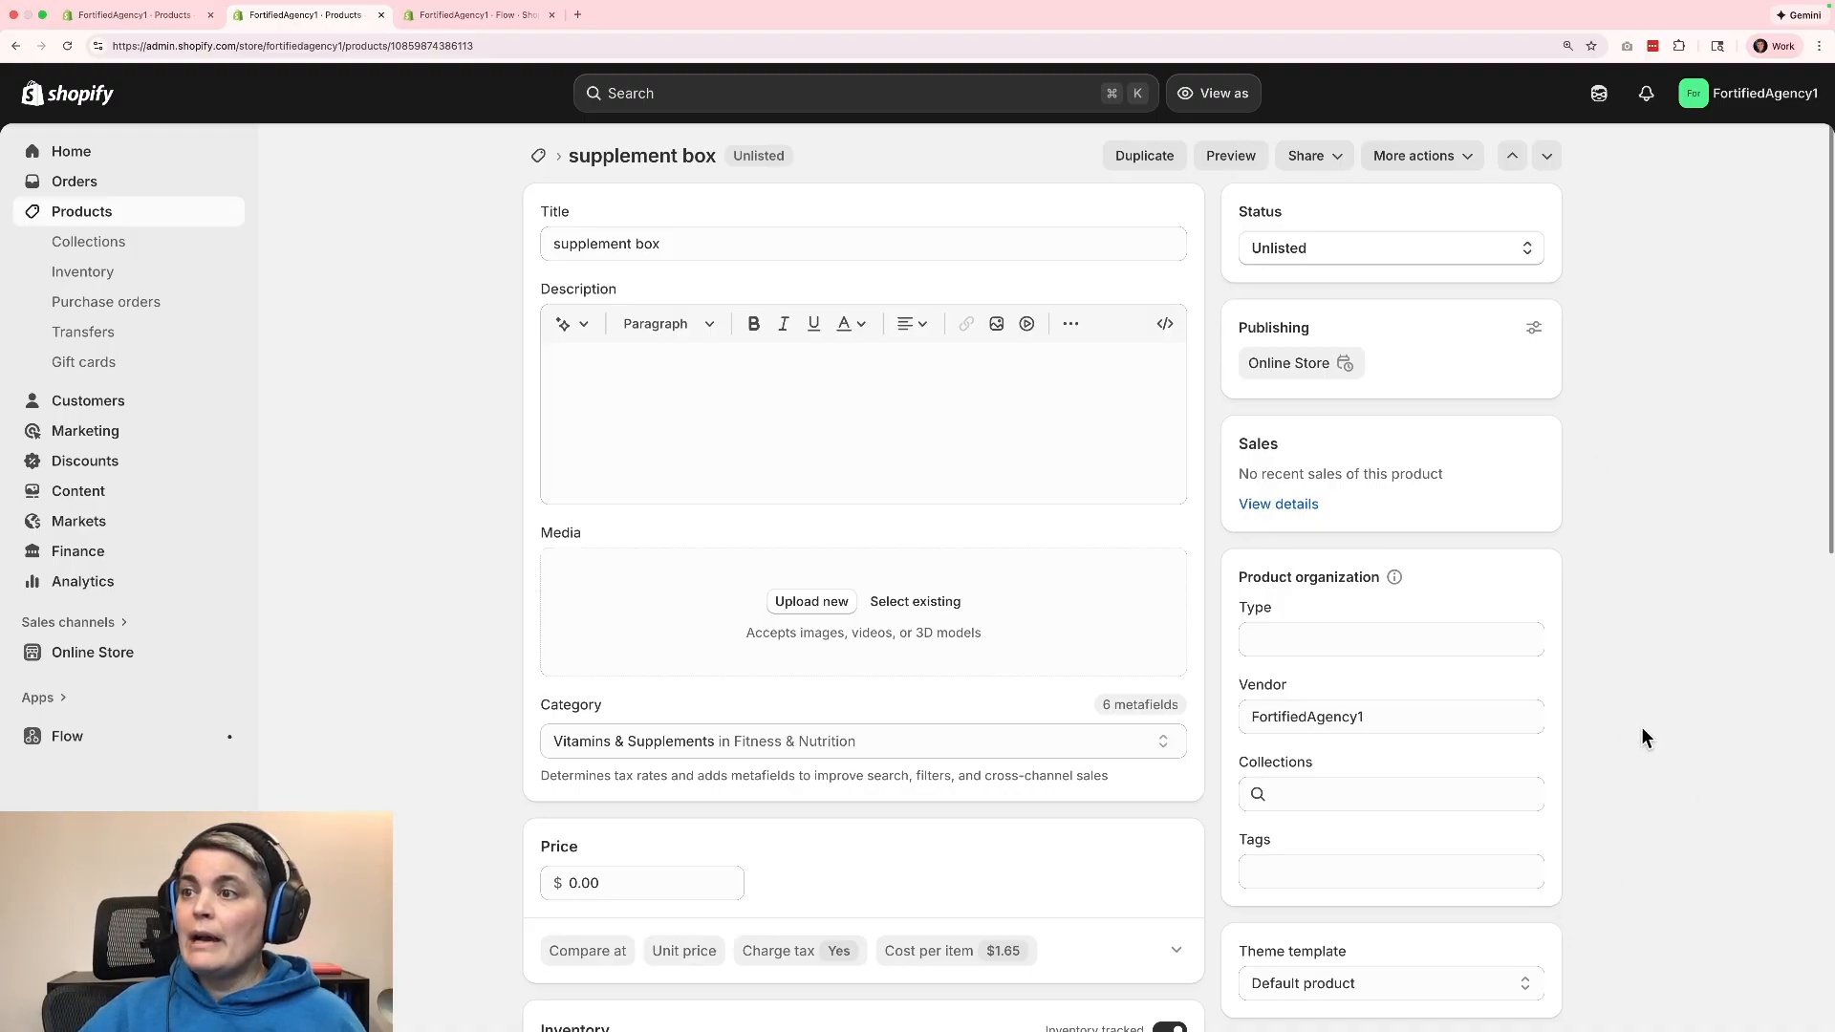
{"action": "scroll", "coordinate": [1642, 736], "scroll_direction": "down", "scroll_amount": 10}
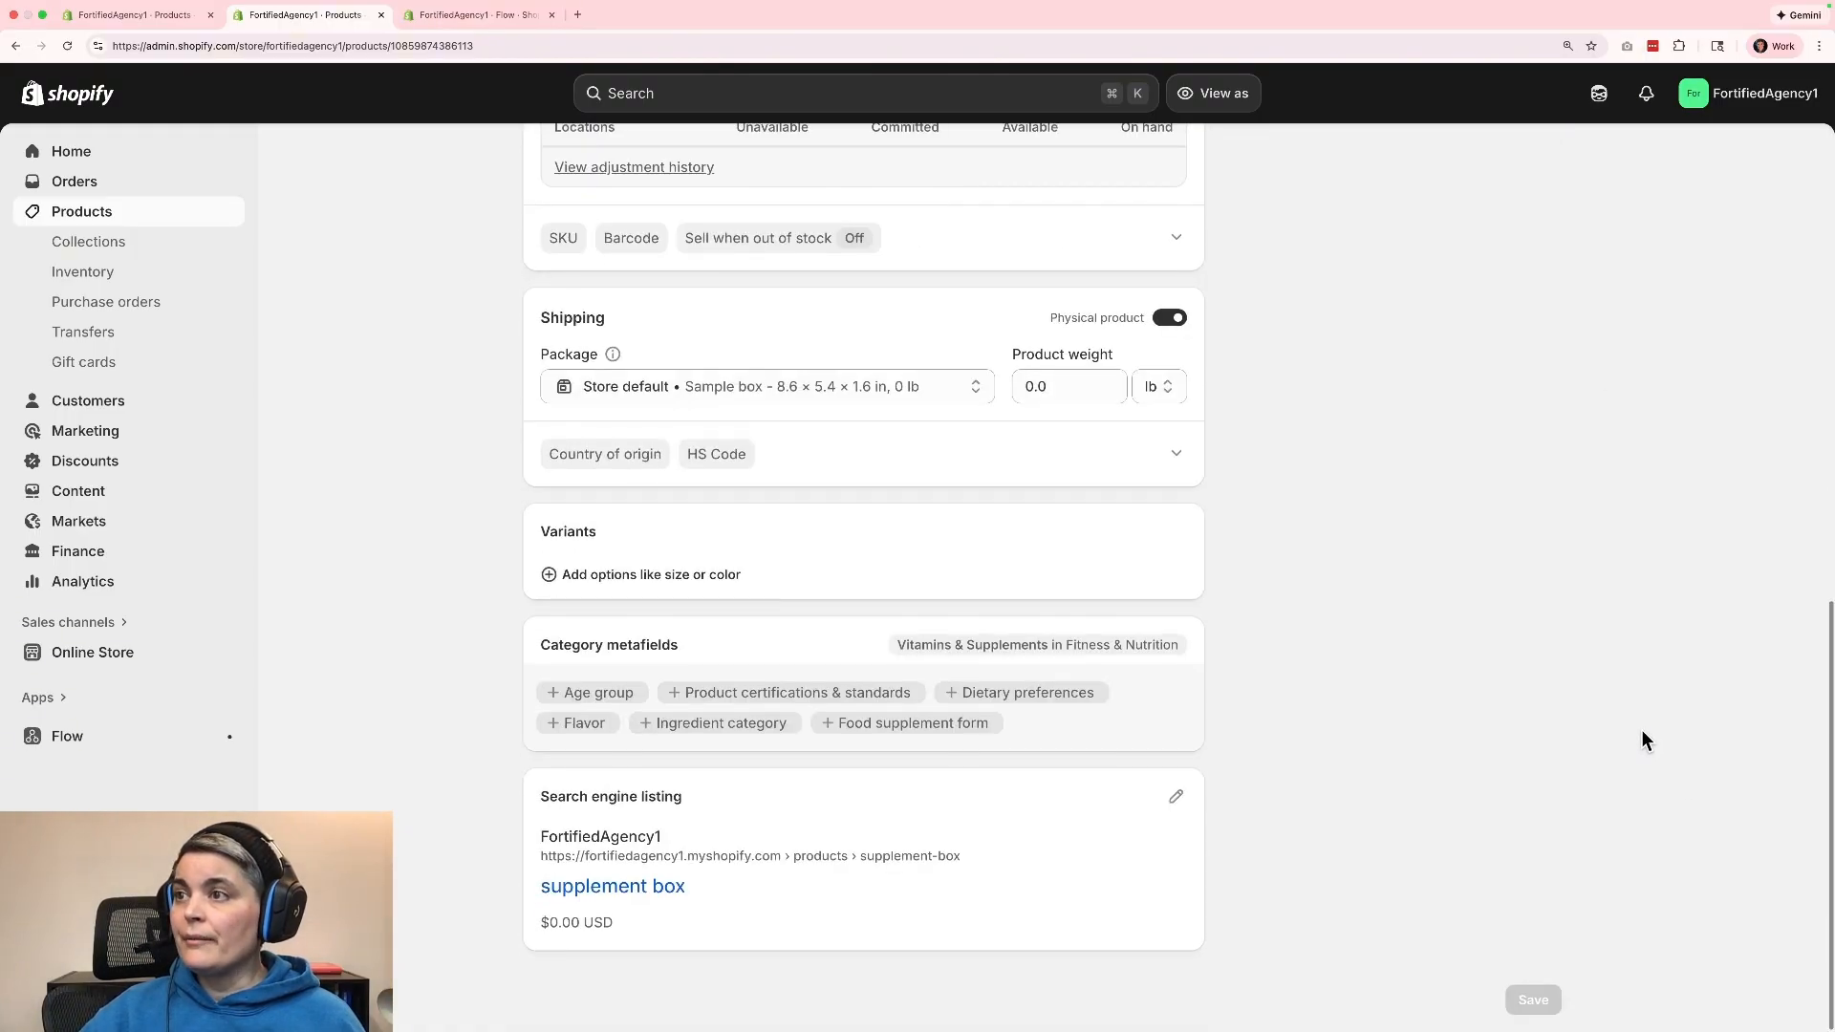
{"action": "scroll", "coordinate": [1625, 697], "scroll_direction": "up", "scroll_amount": 6}
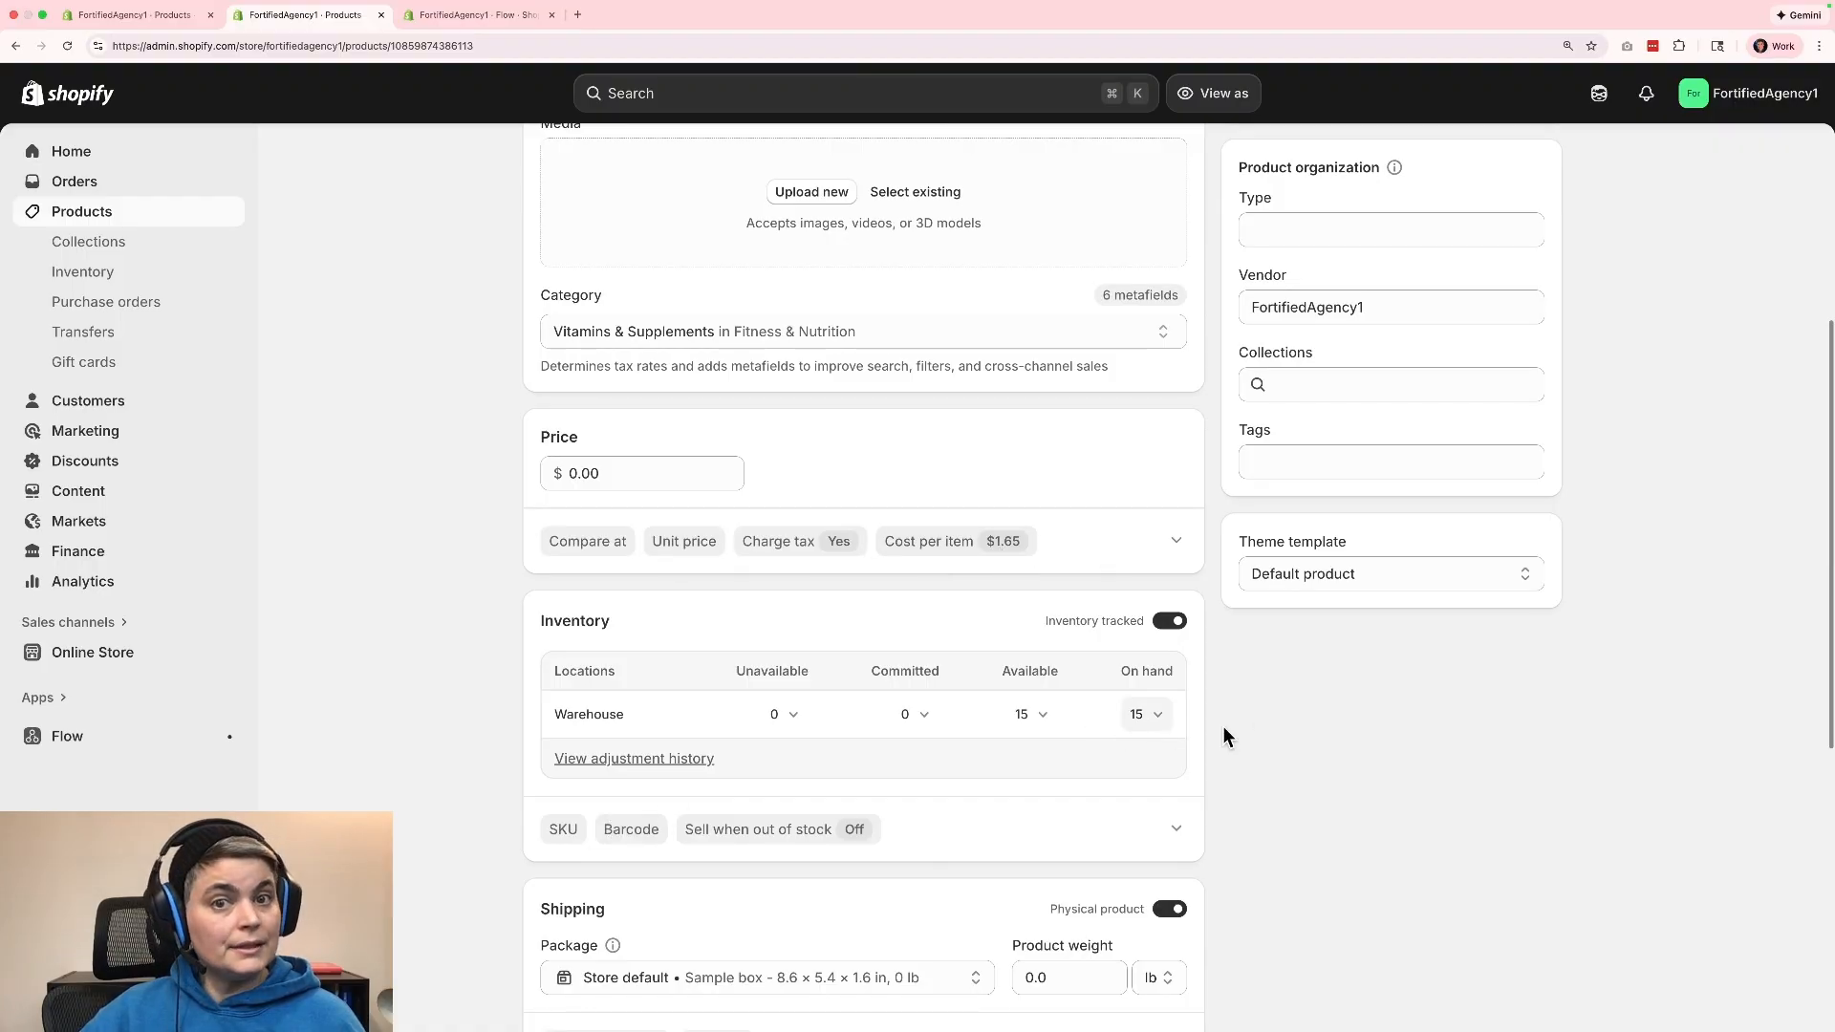
{"action": "scroll", "coordinate": [1642, 733], "scroll_direction": "up", "scroll_amount": 5}
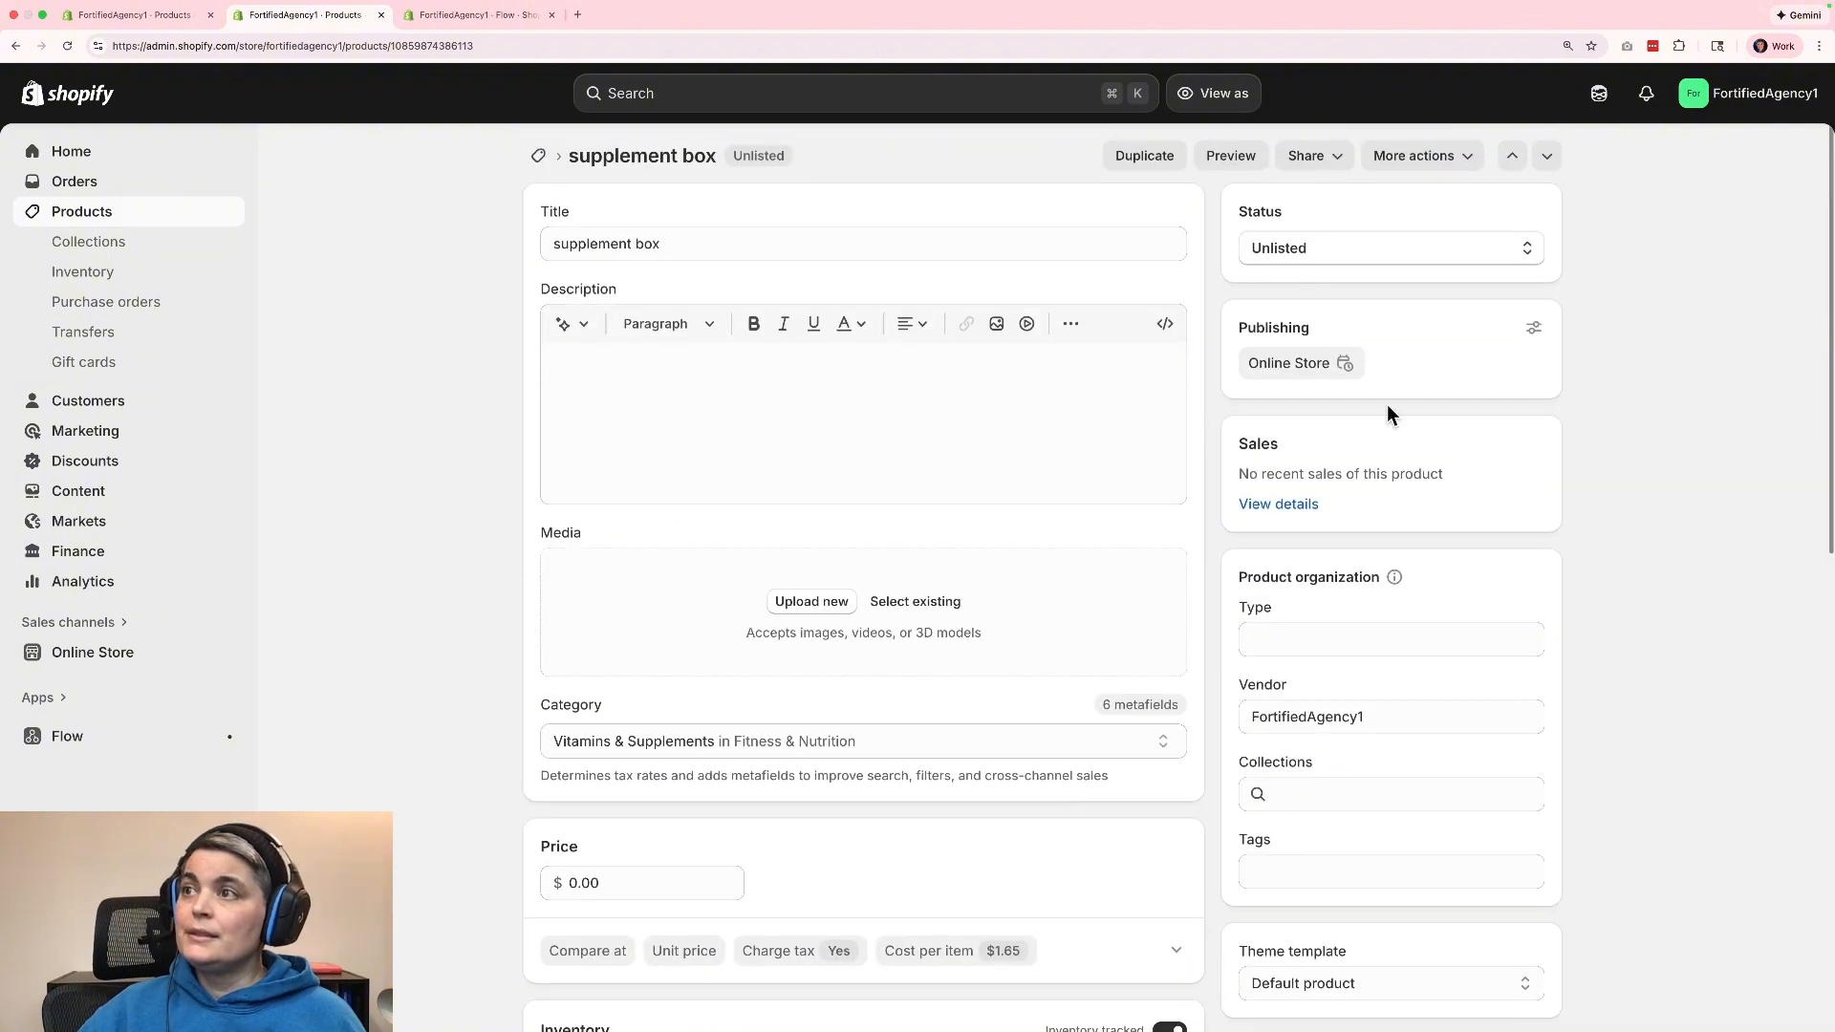
{"action": "left_click", "coordinate": [539, 157]}
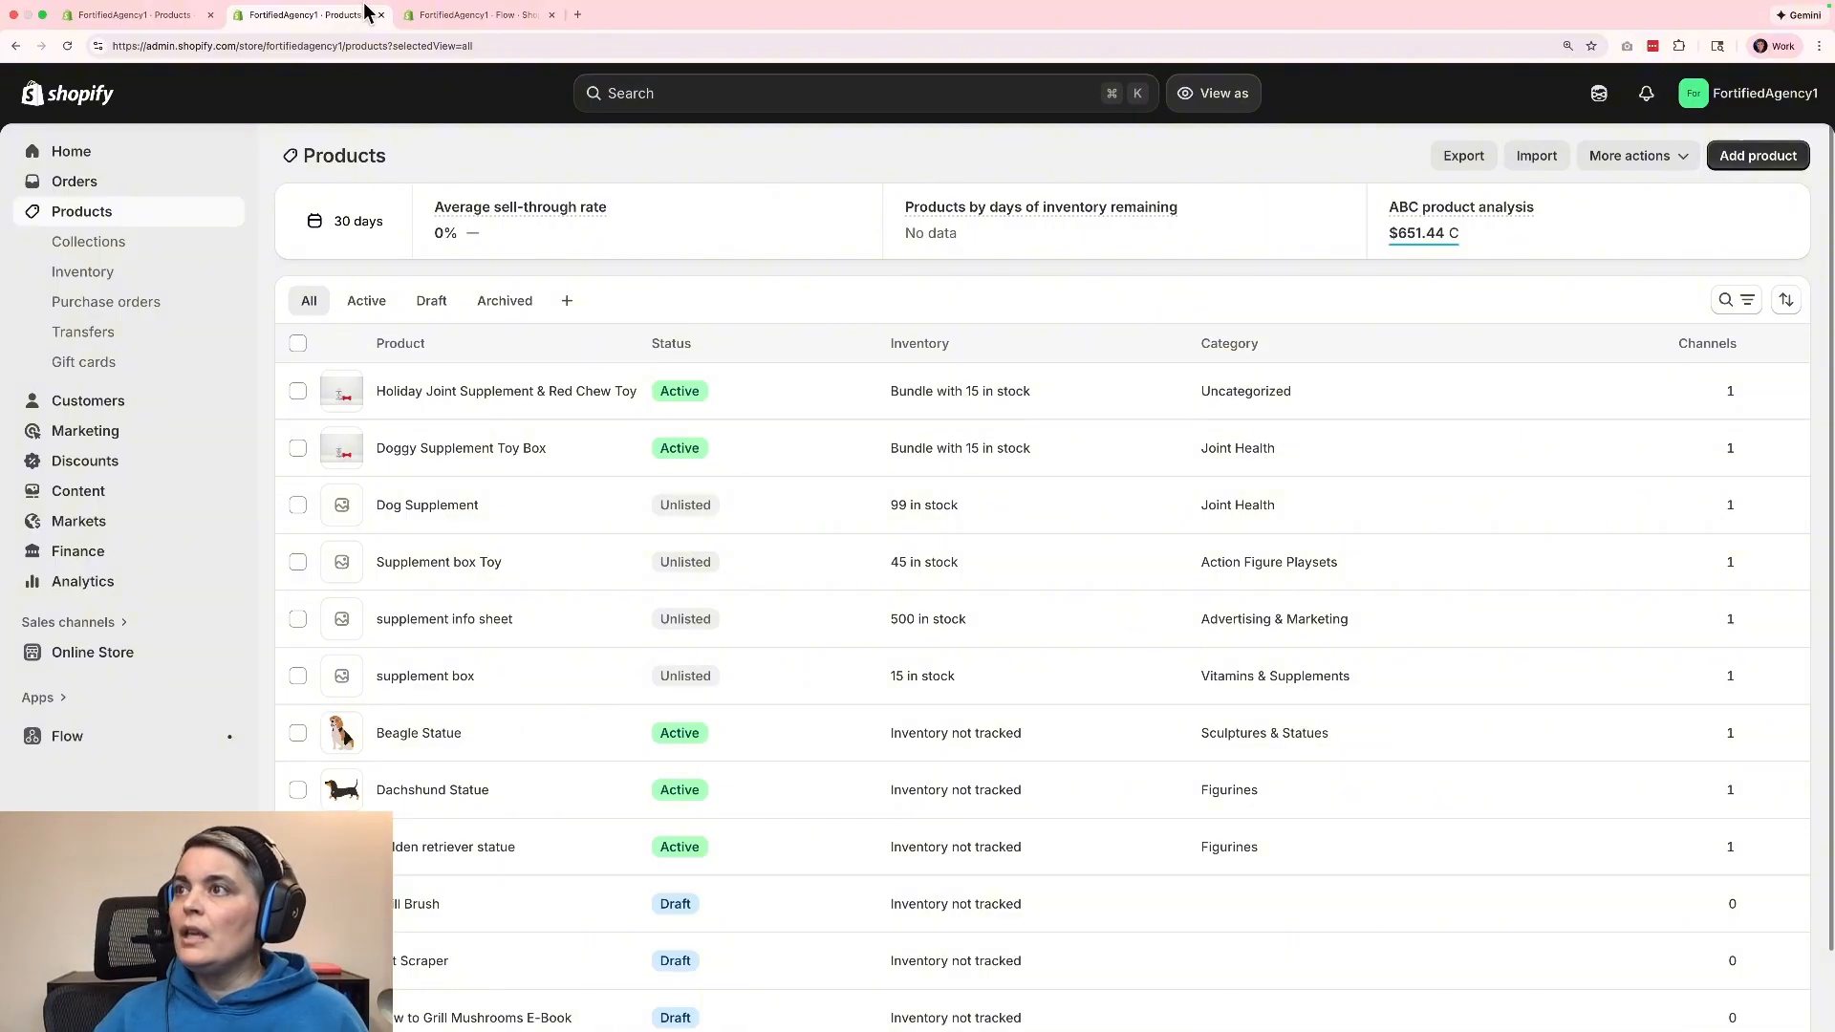
Open the store's app and sales channel settings and go from there to the Shopify App Store.
{"action": "left_click", "coordinate": [716, 90]}
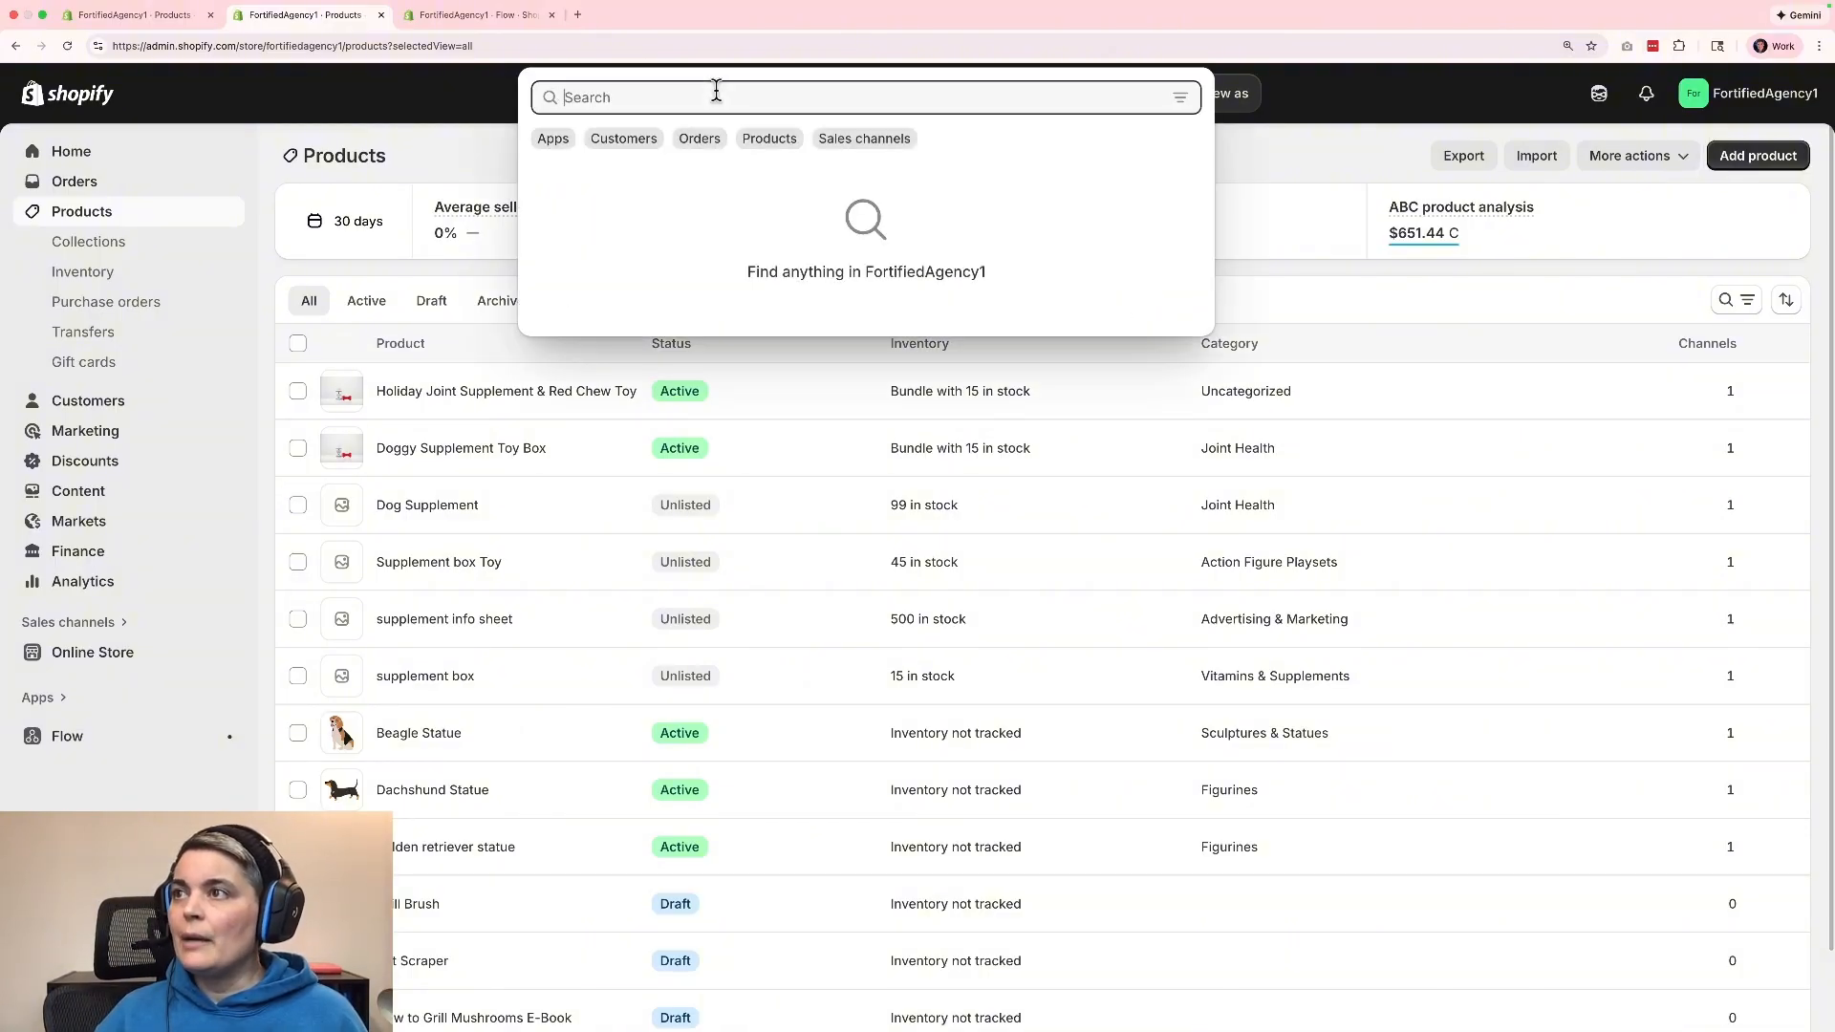
{"action": "left_click", "coordinate": [552, 138]}
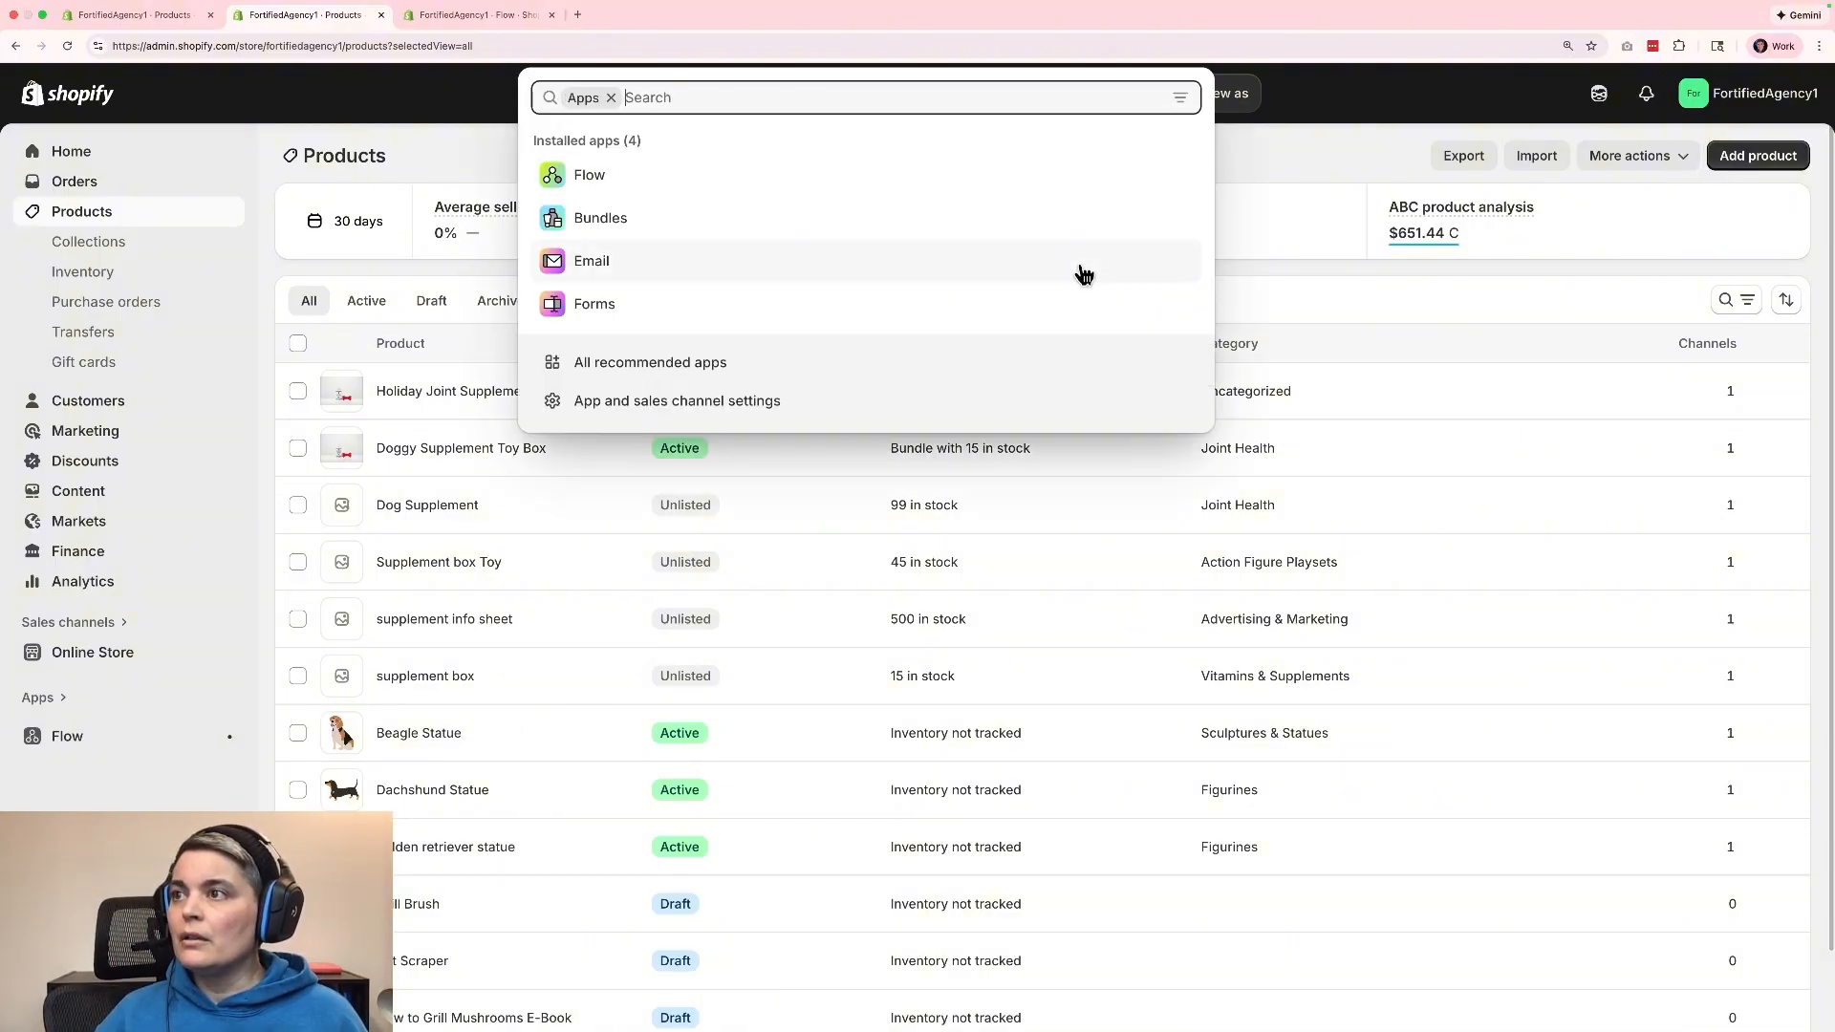
{"action": "left_click", "coordinate": [649, 405]}
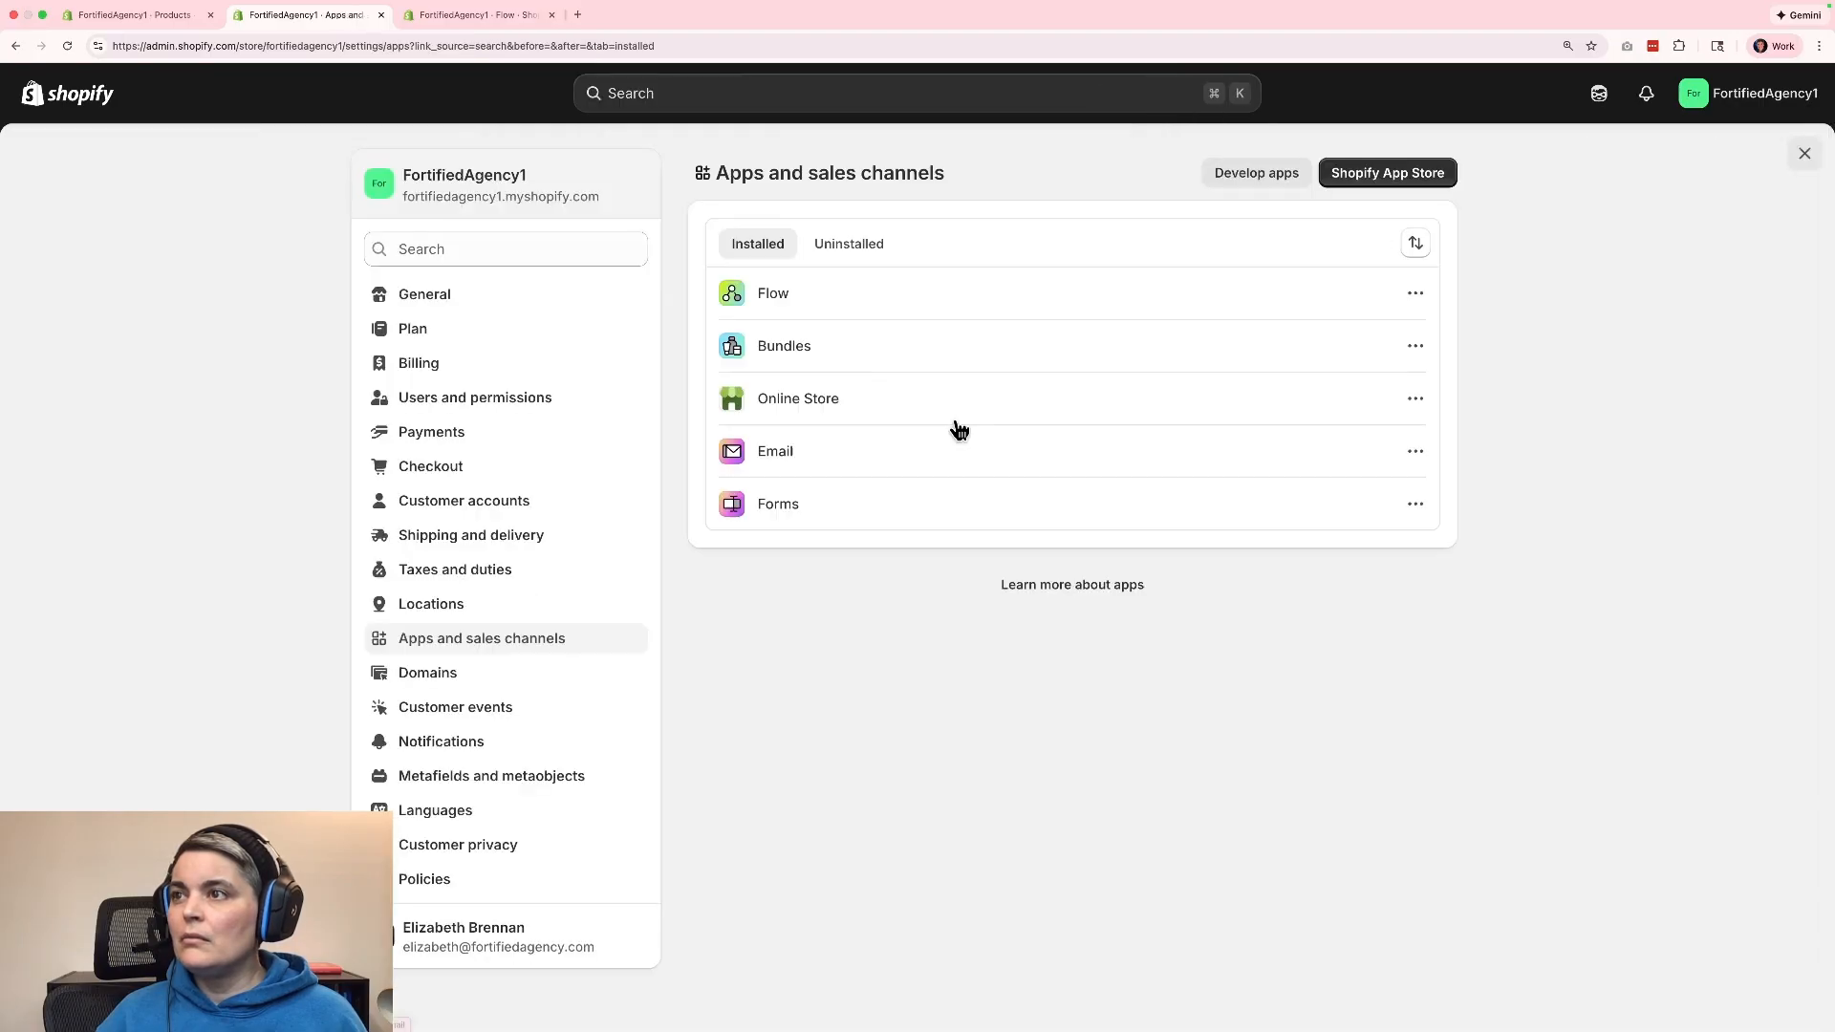
{"action": "left_click", "coordinate": [1388, 182]}
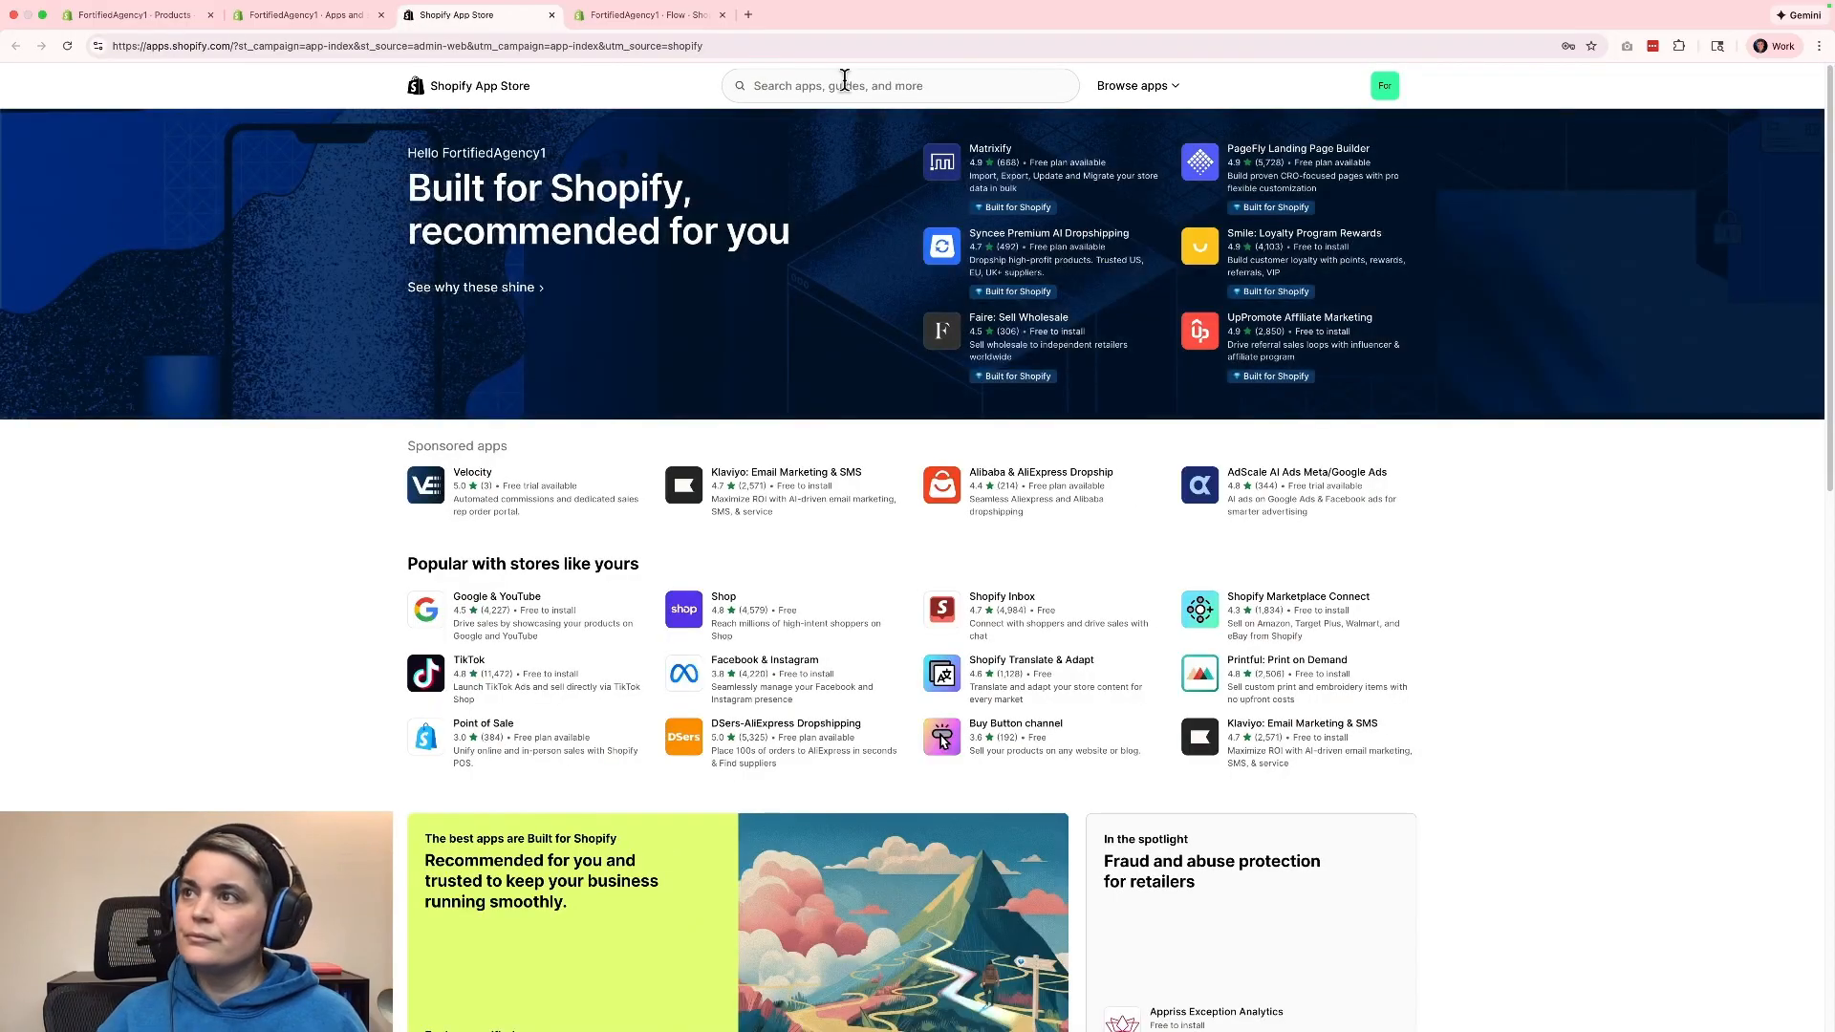
Search the App Store for "bundles shopify" and open the Shopify Bundles listing.
{"action": "left_click", "coordinate": [845, 85]}
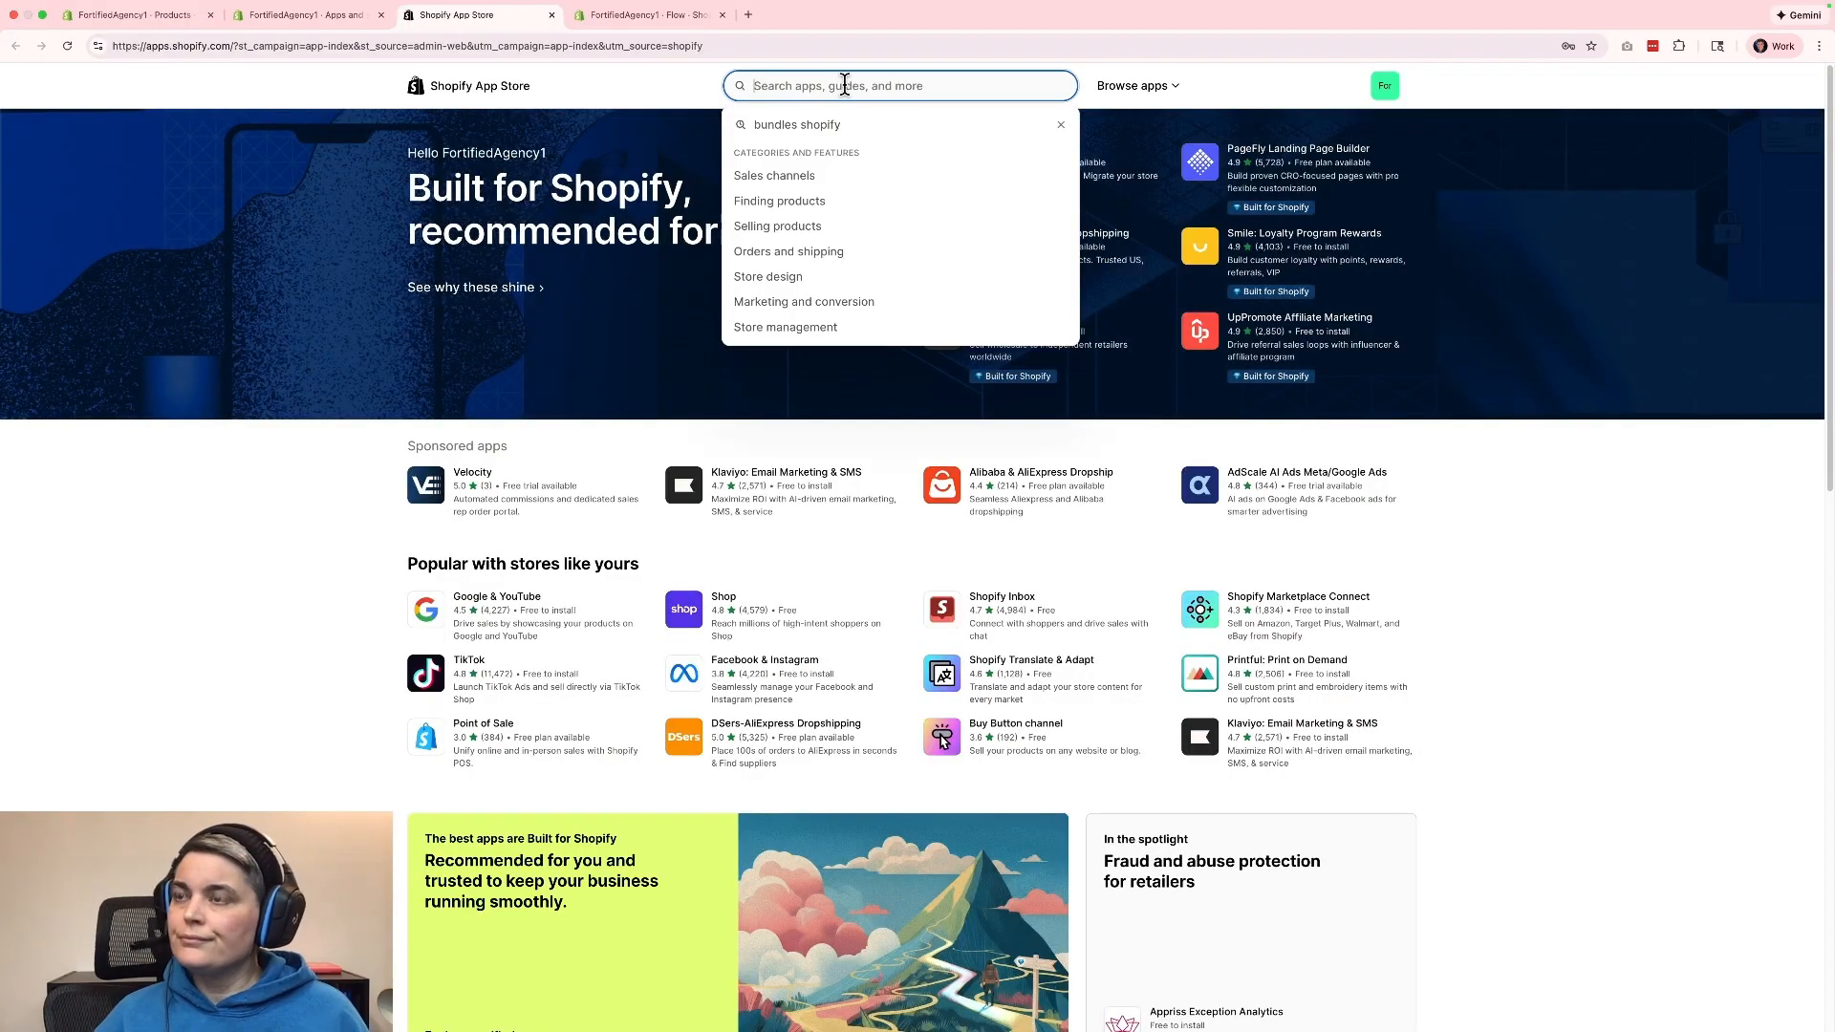
{"action": "type", "text": "bundles"}
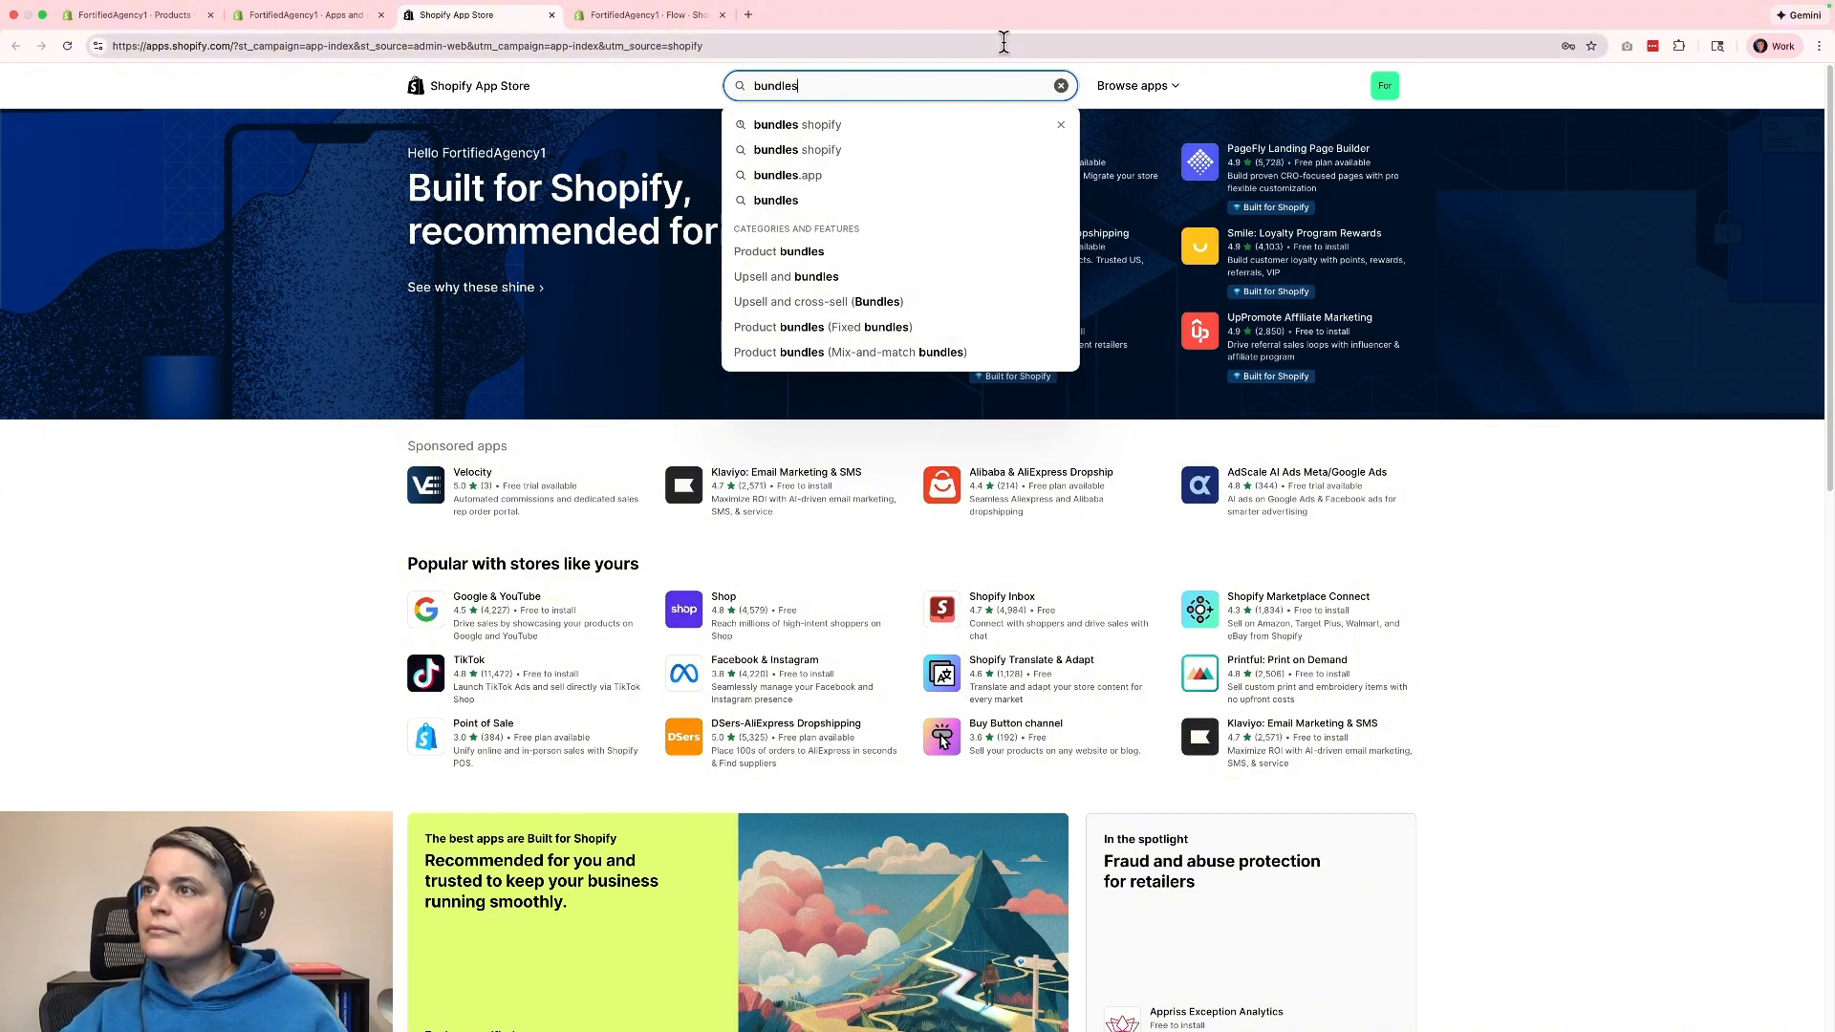
{"action": "left_click", "coordinate": [833, 130]}
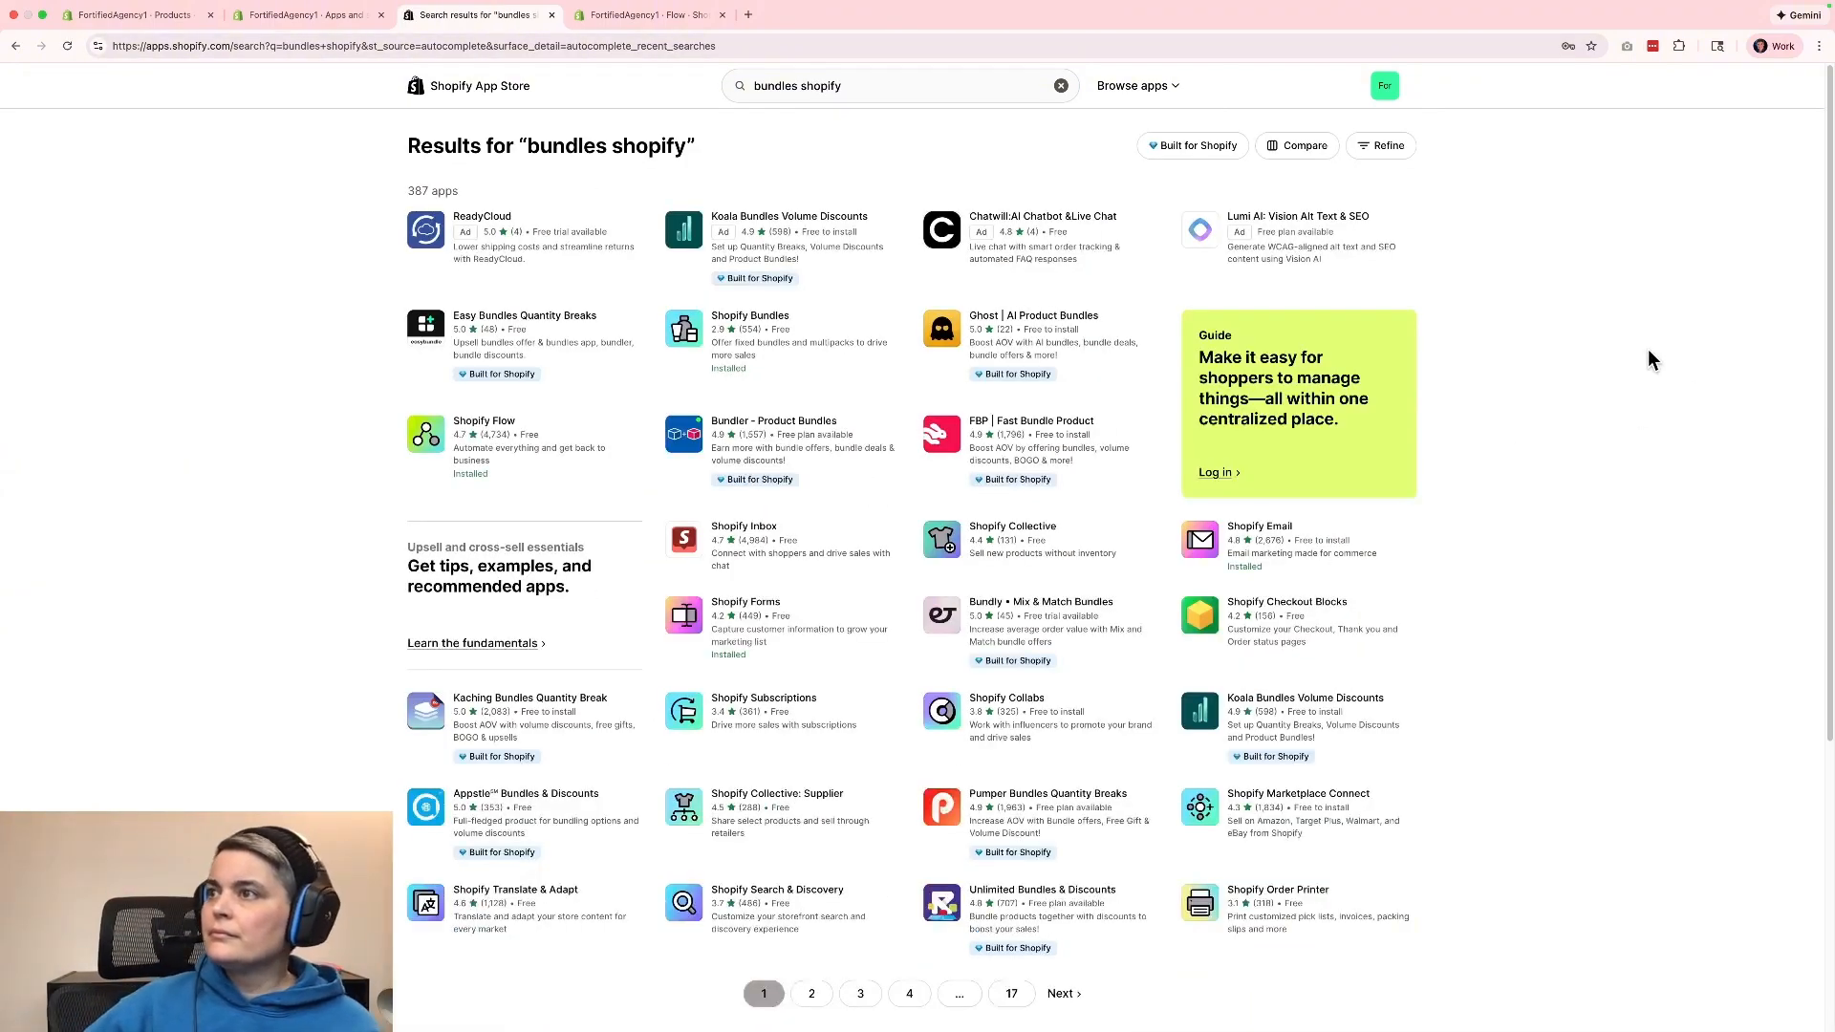
{"action": "left_click", "coordinate": [762, 328]}
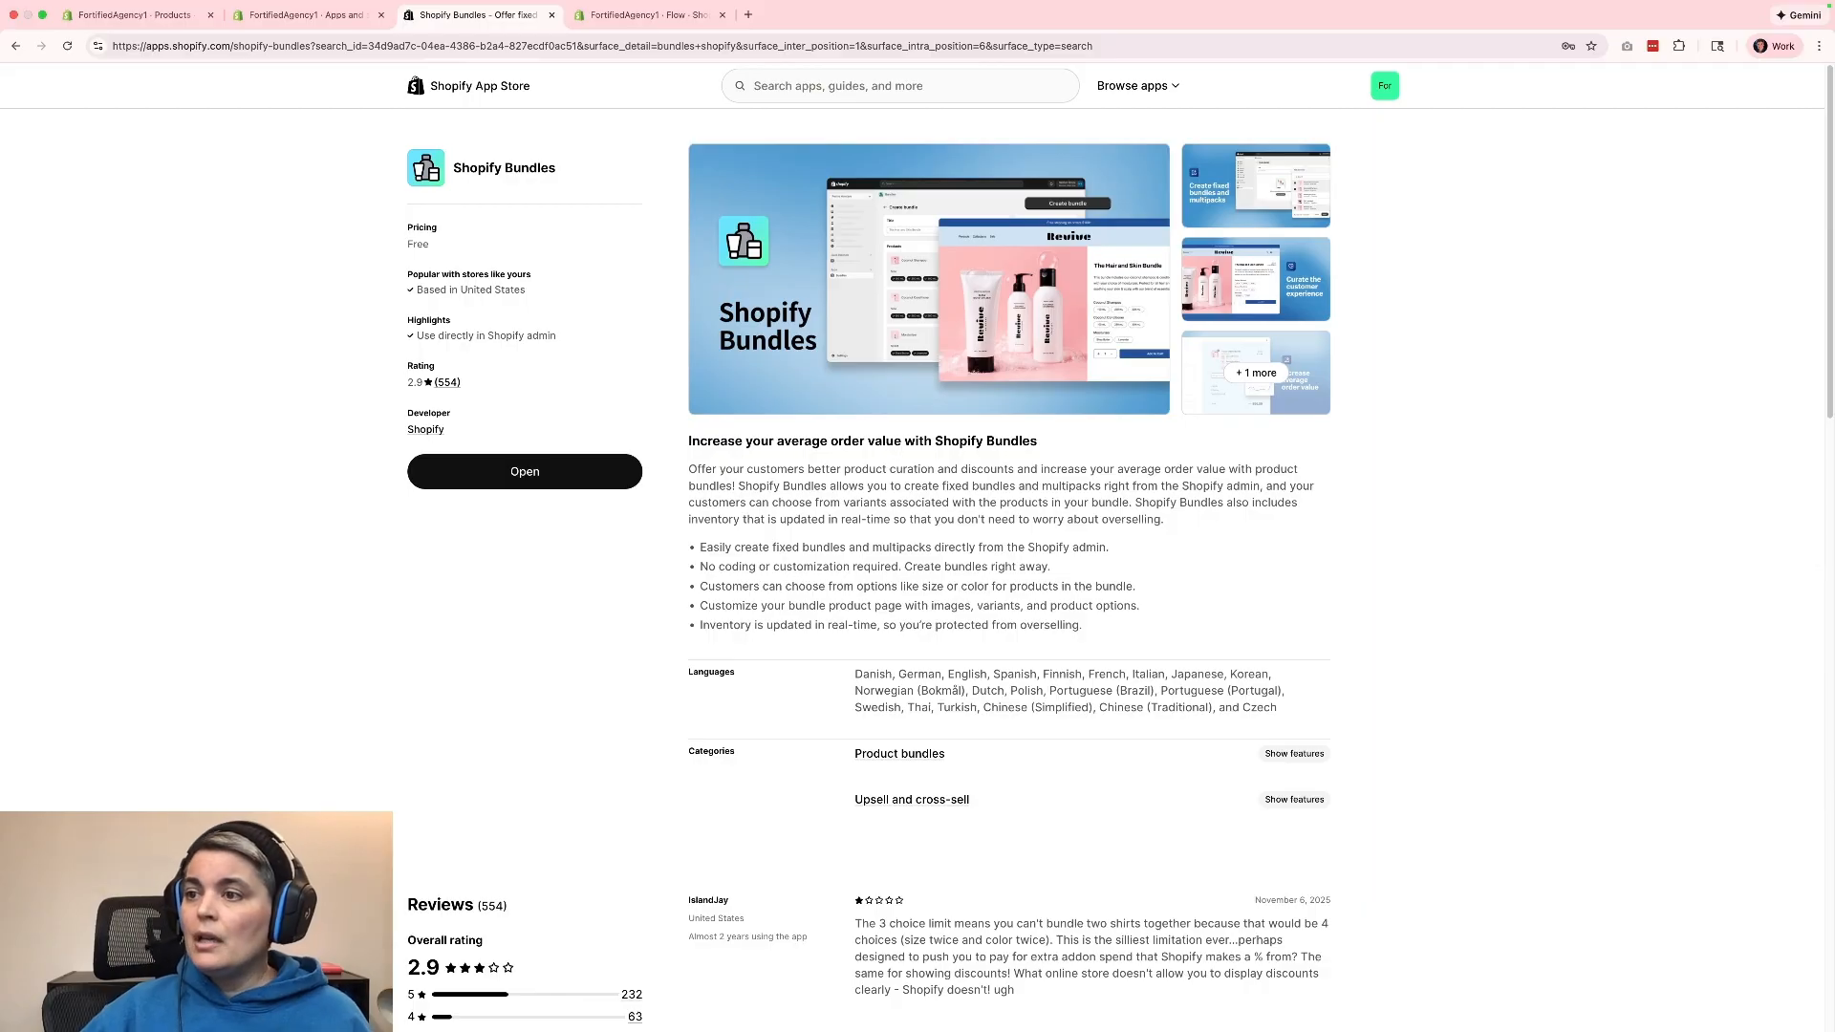
Read the five-star and one-star reviews of Shopify Bundles, and close the App Store page.
{"action": "scroll", "coordinate": [1549, 747], "scroll_direction": "down", "scroll_amount": 5}
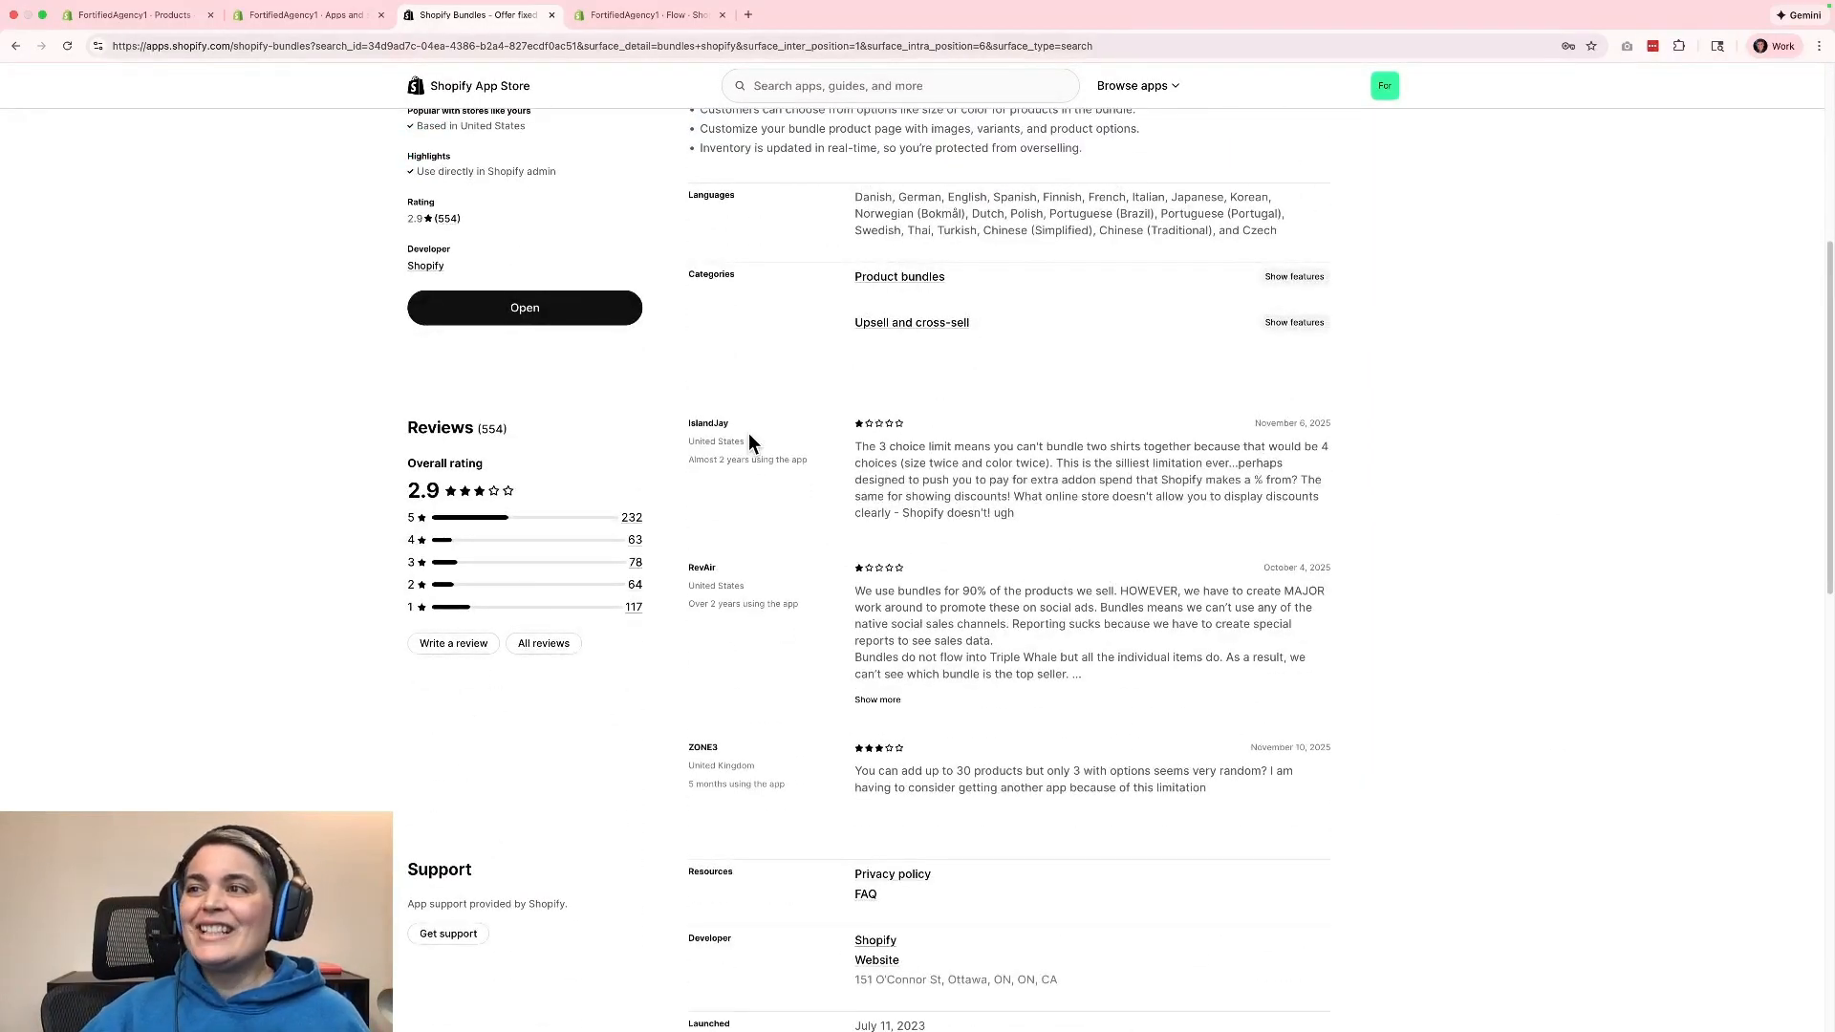
{"action": "left_click", "coordinate": [633, 519]}
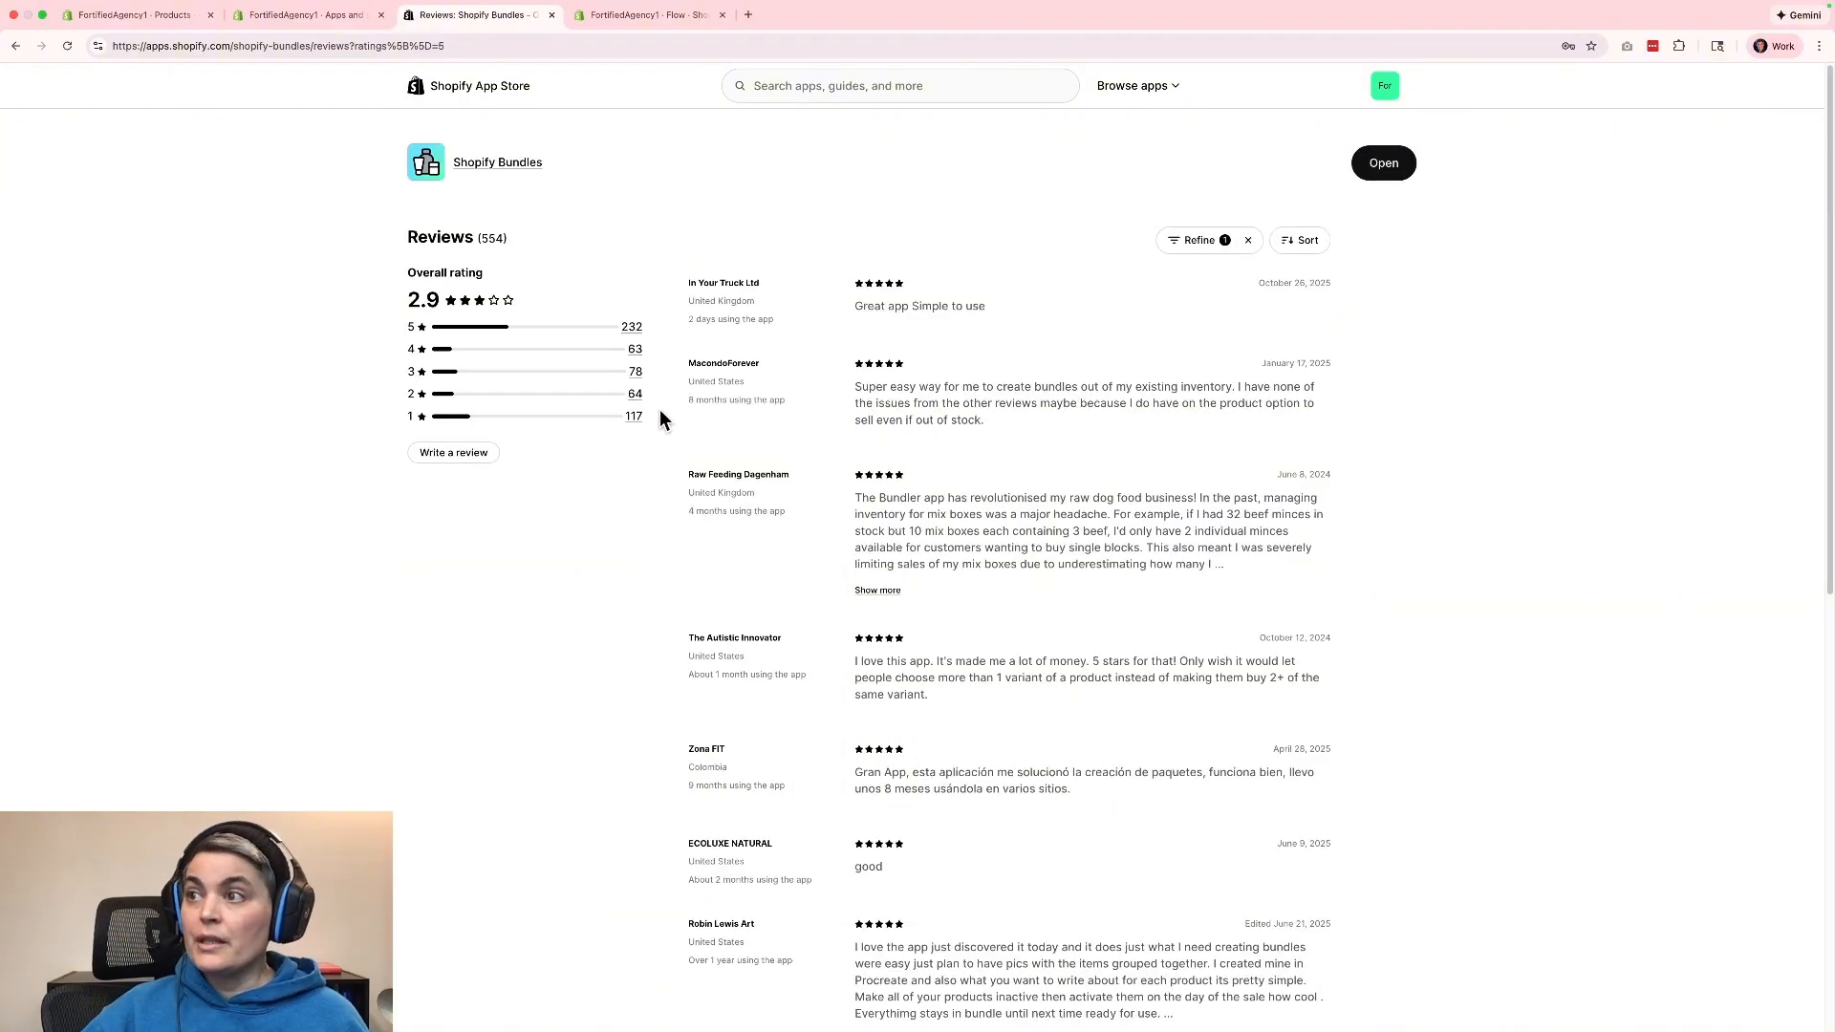
{"action": "left_click", "coordinate": [633, 417]}
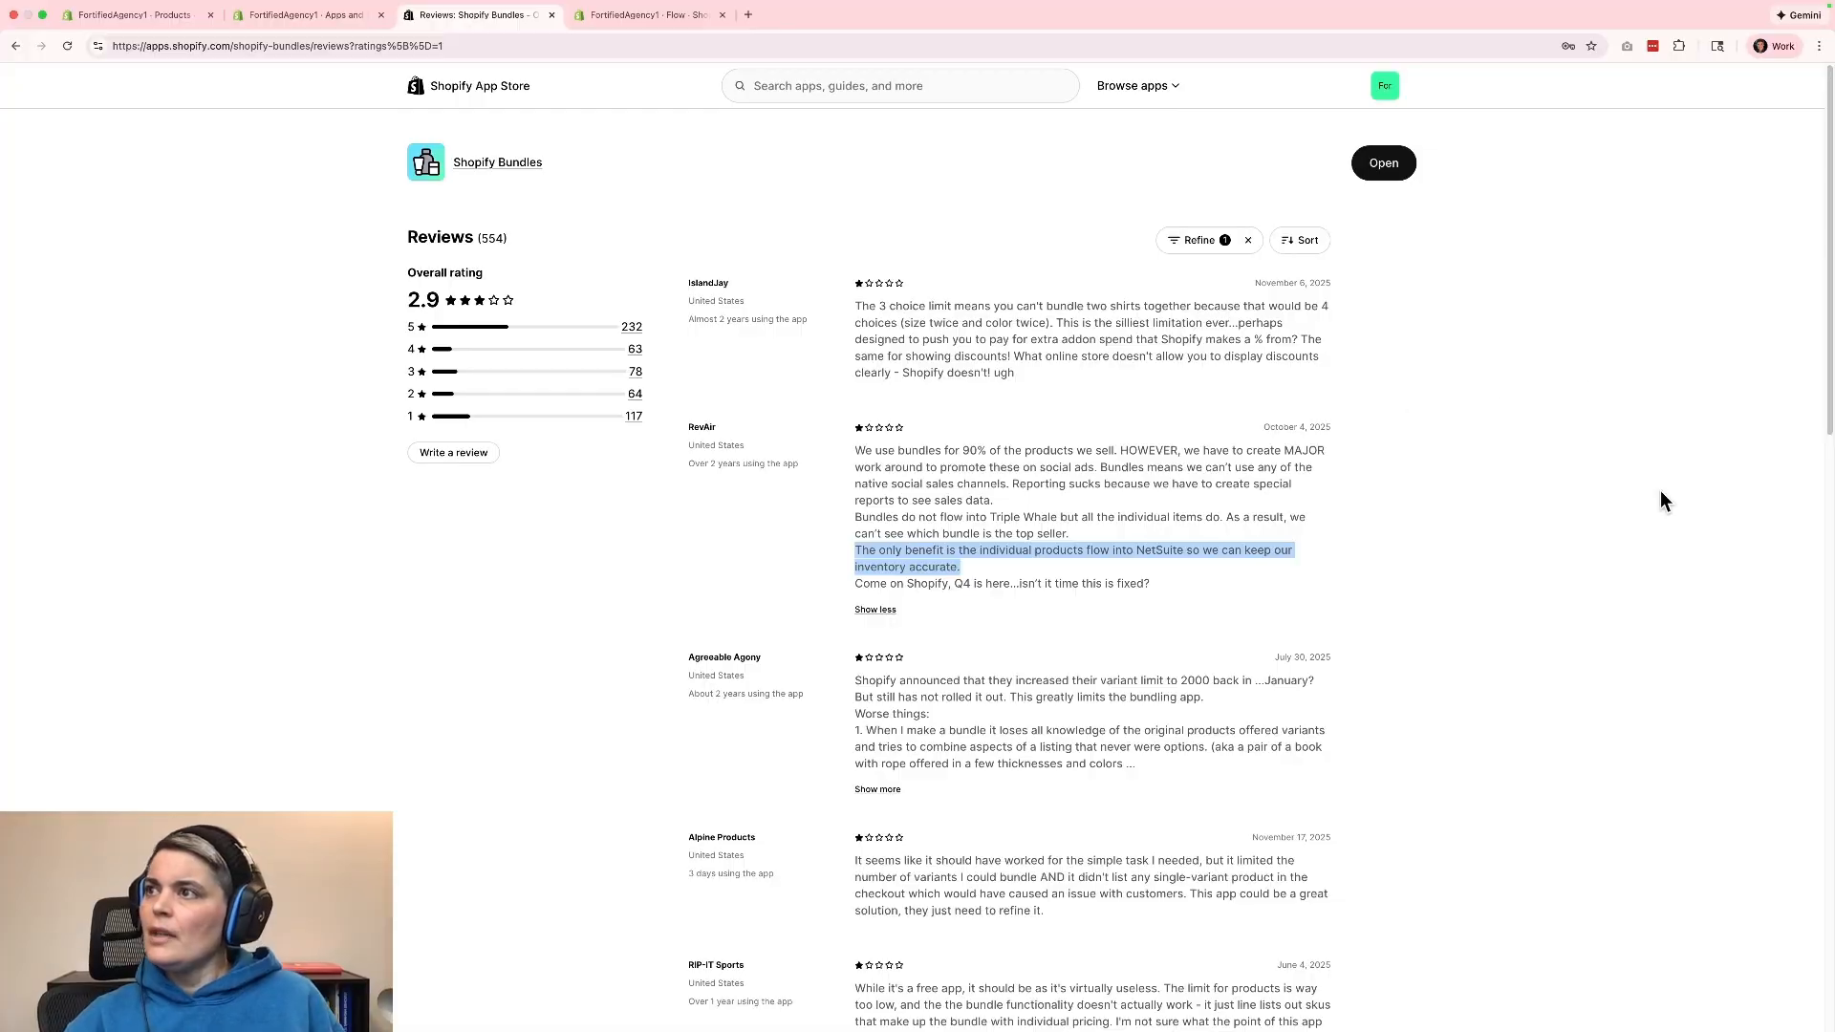
{"action": "left_click", "coordinate": [1660, 501]}
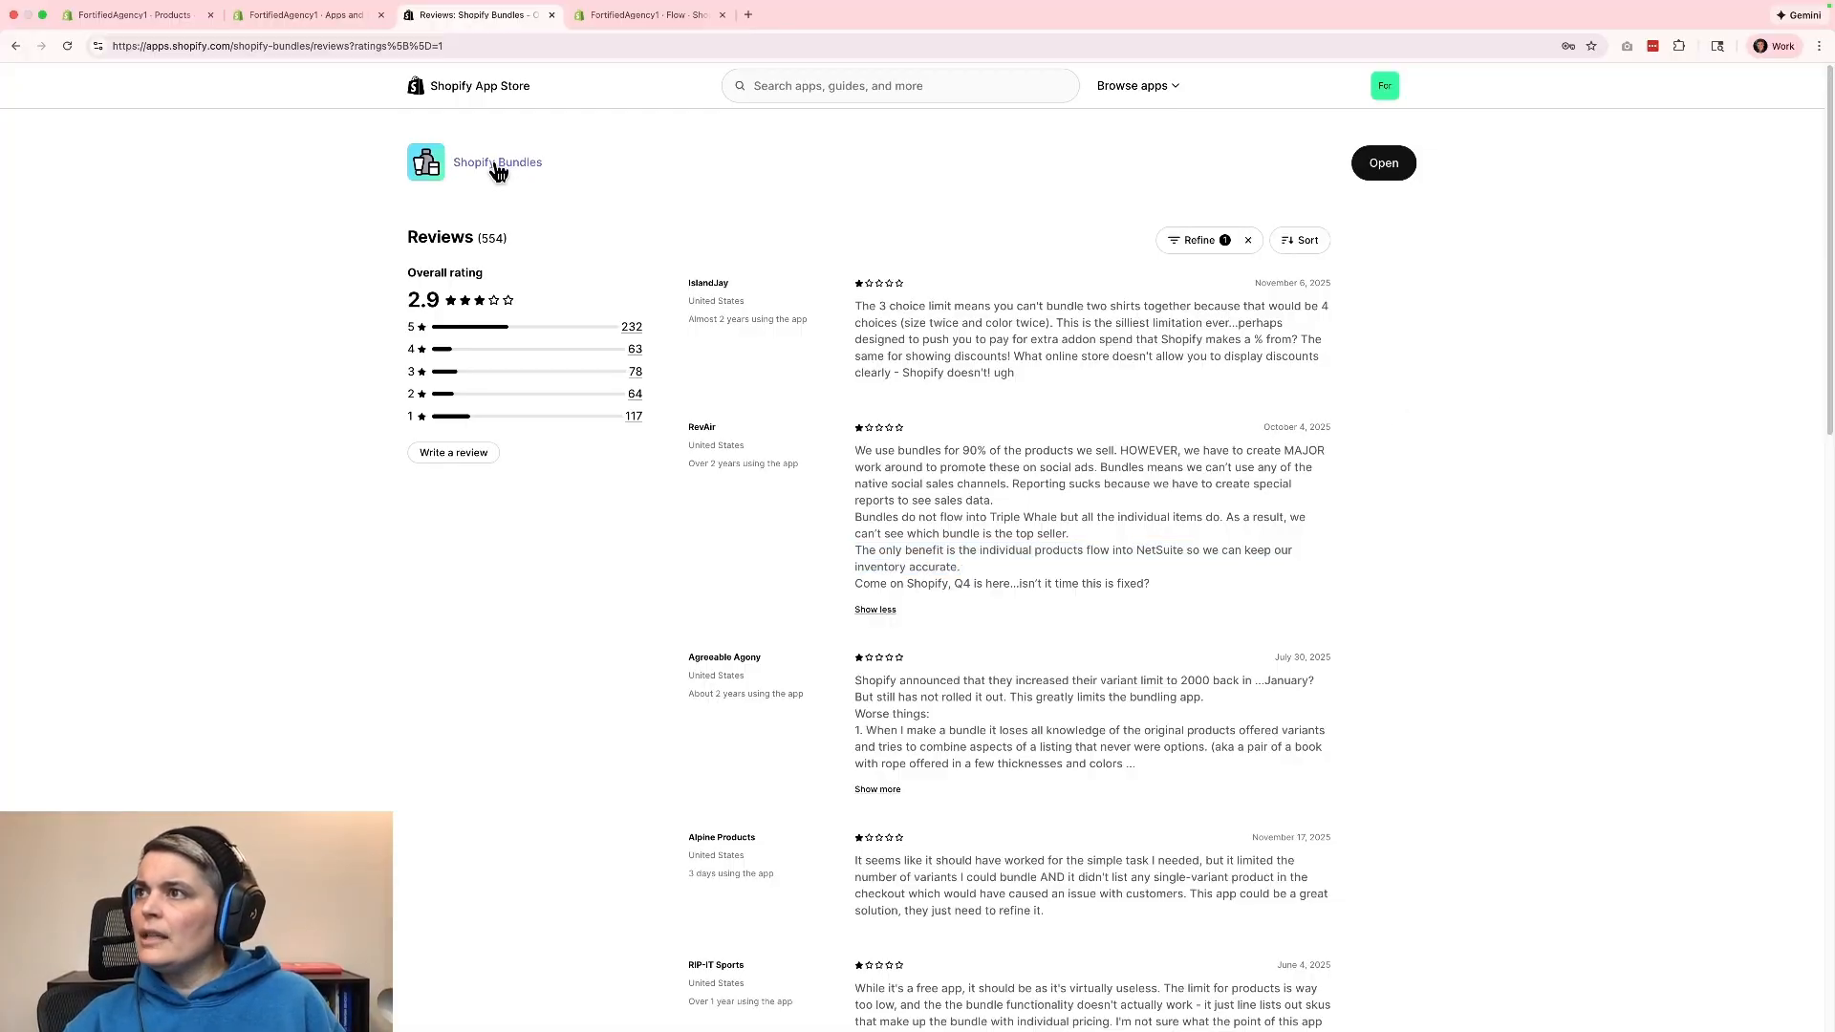
{"action": "left_click", "coordinate": [552, 14]}
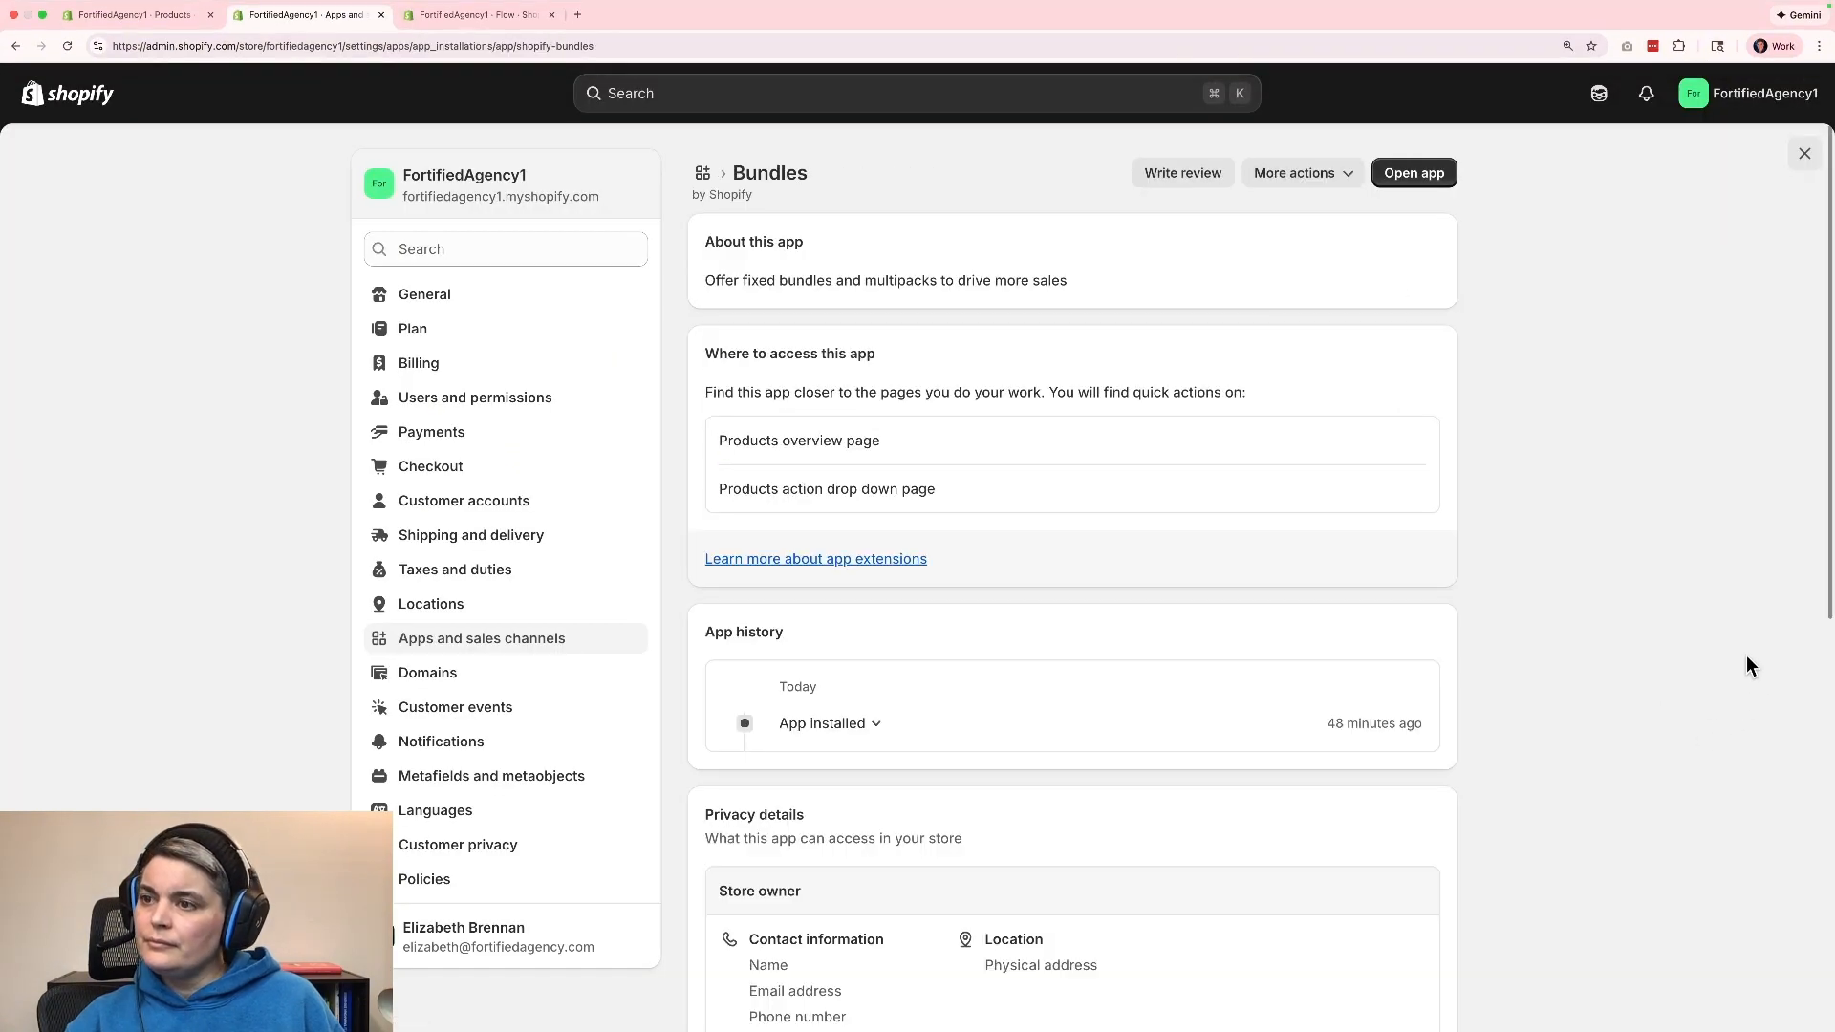
Open the Bundles app and start a new bundle titled "Dog Supplement & Chew Toy".
{"action": "left_click", "coordinate": [1405, 179]}
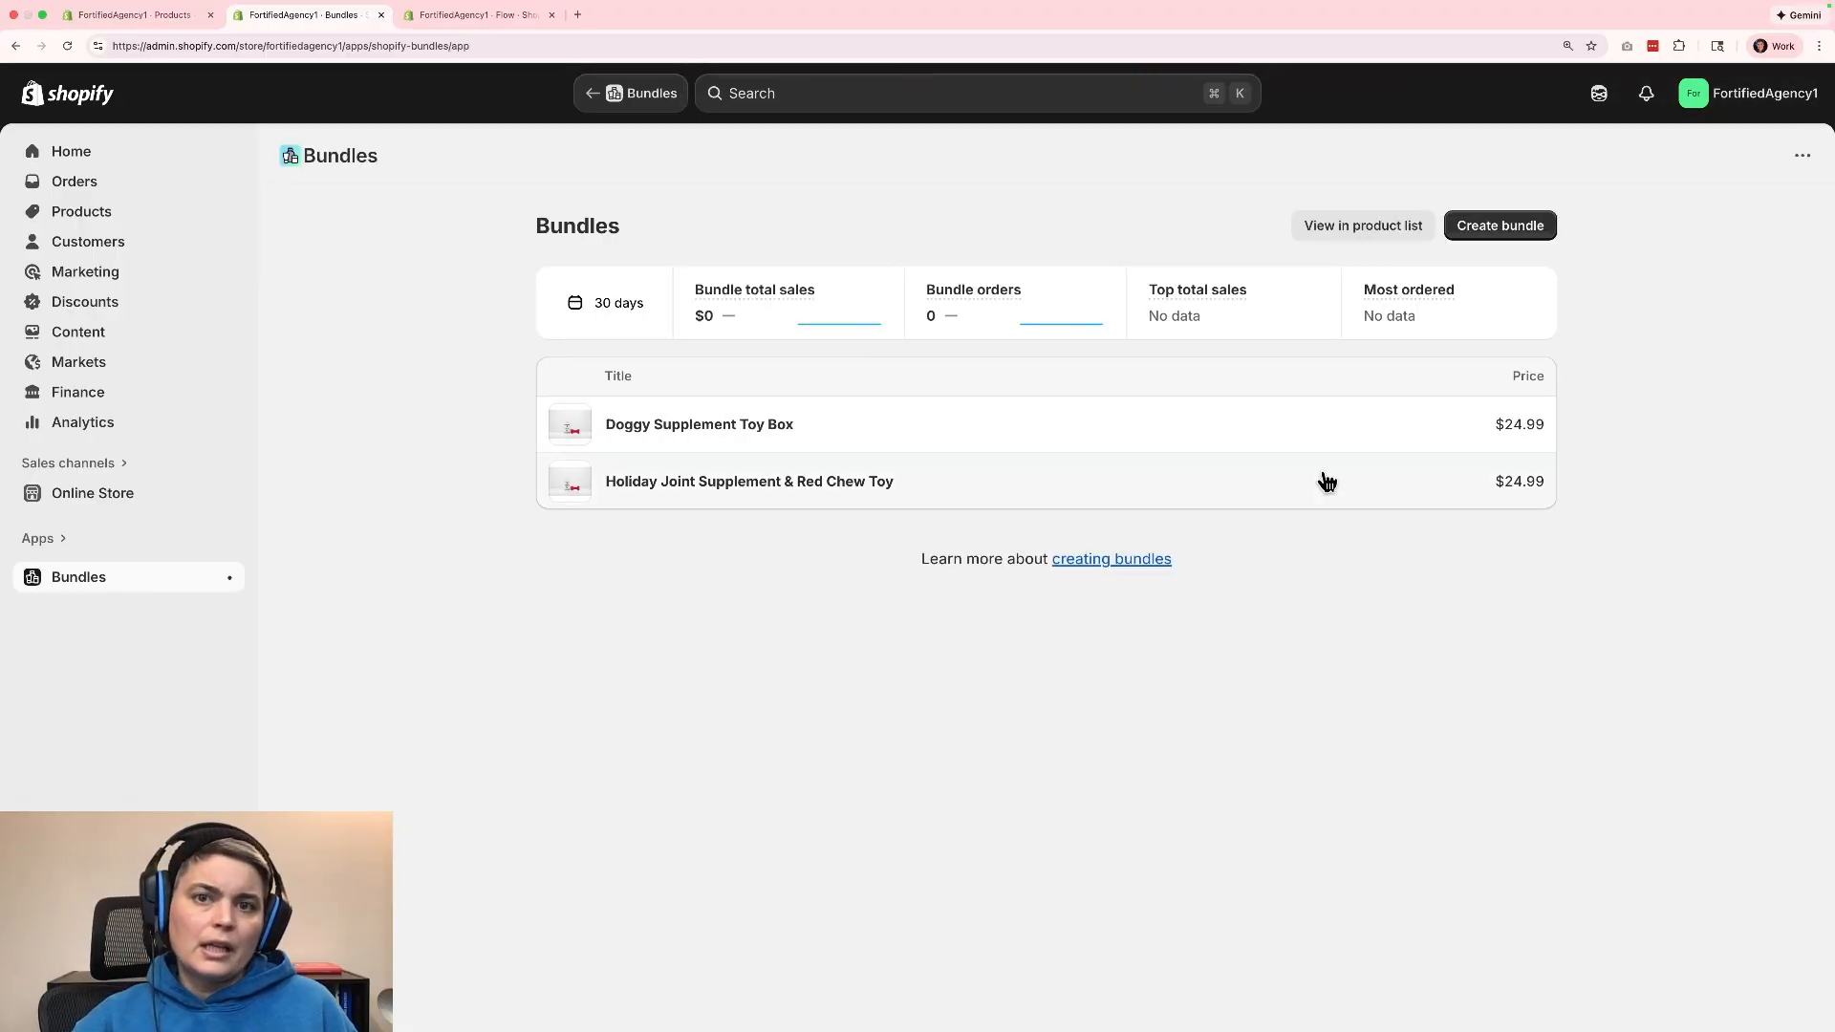
{"action": "left_click", "coordinate": [1491, 229]}
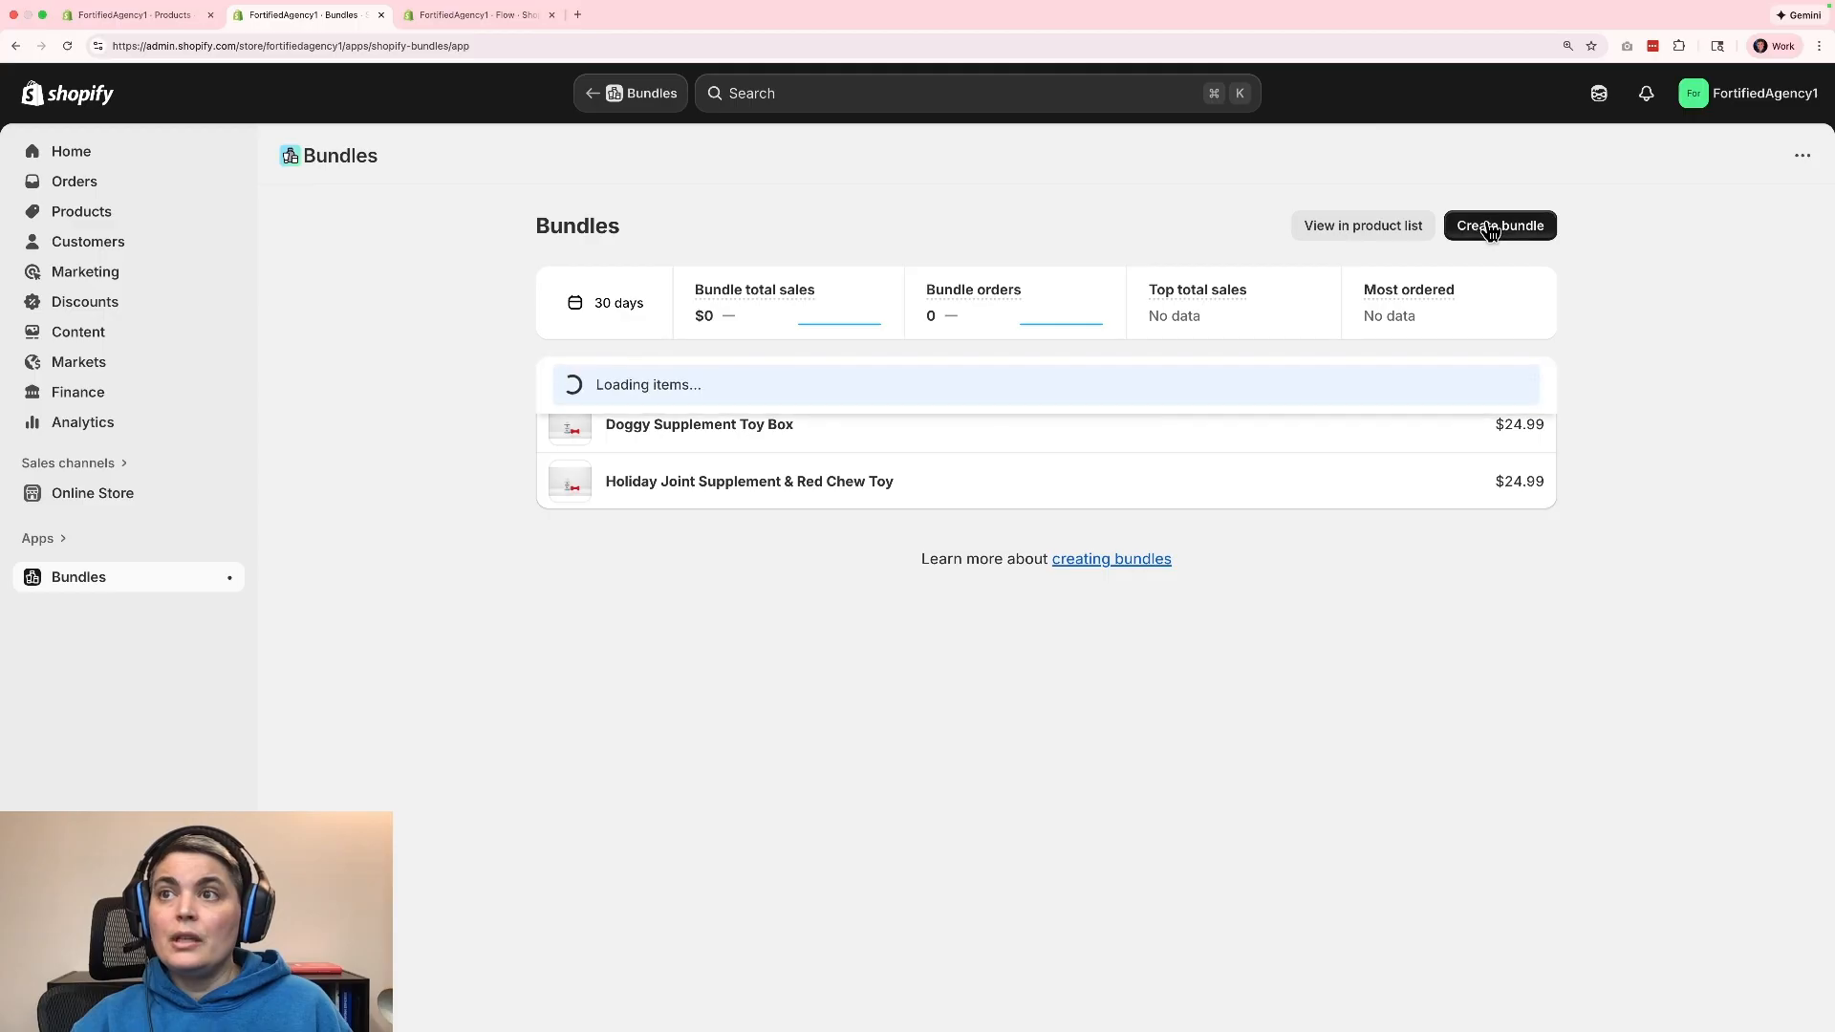
{"action": "left_click", "coordinate": [656, 330]}
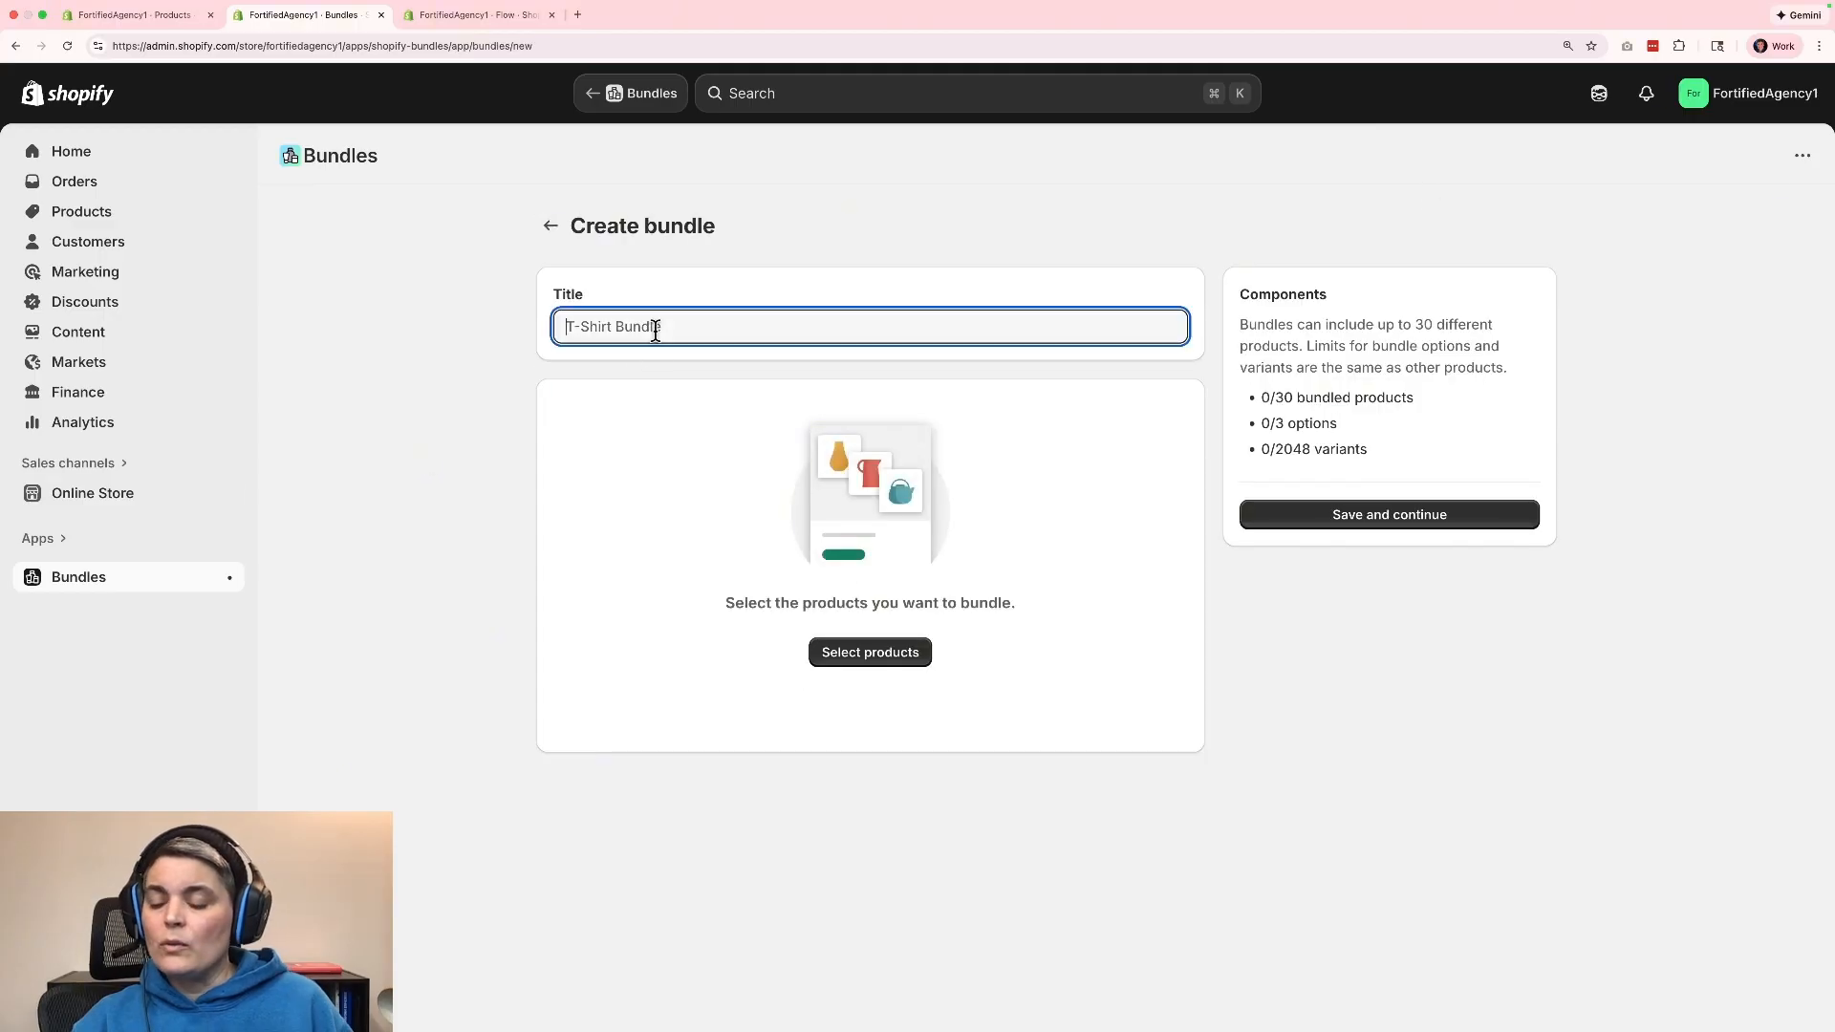
{"action": "type", "text": "Dog Supplement & Che"}
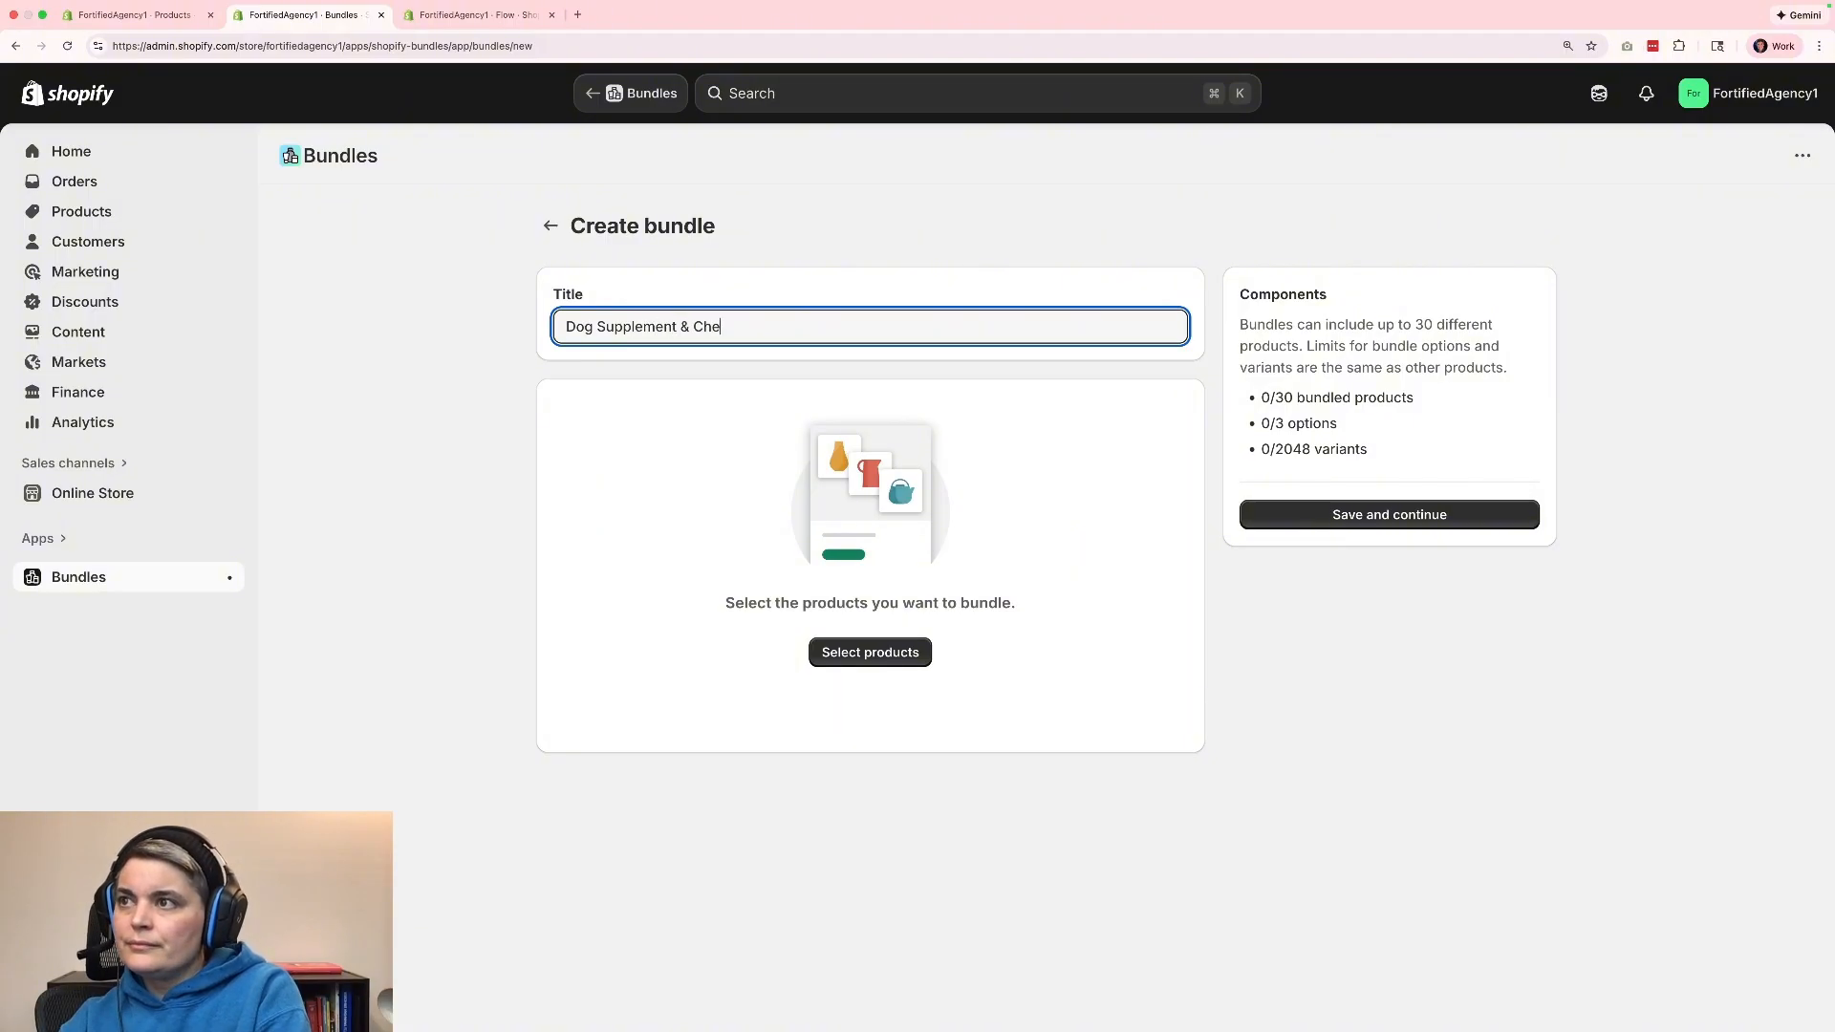
{"action": "type", "text": "w Toy"}
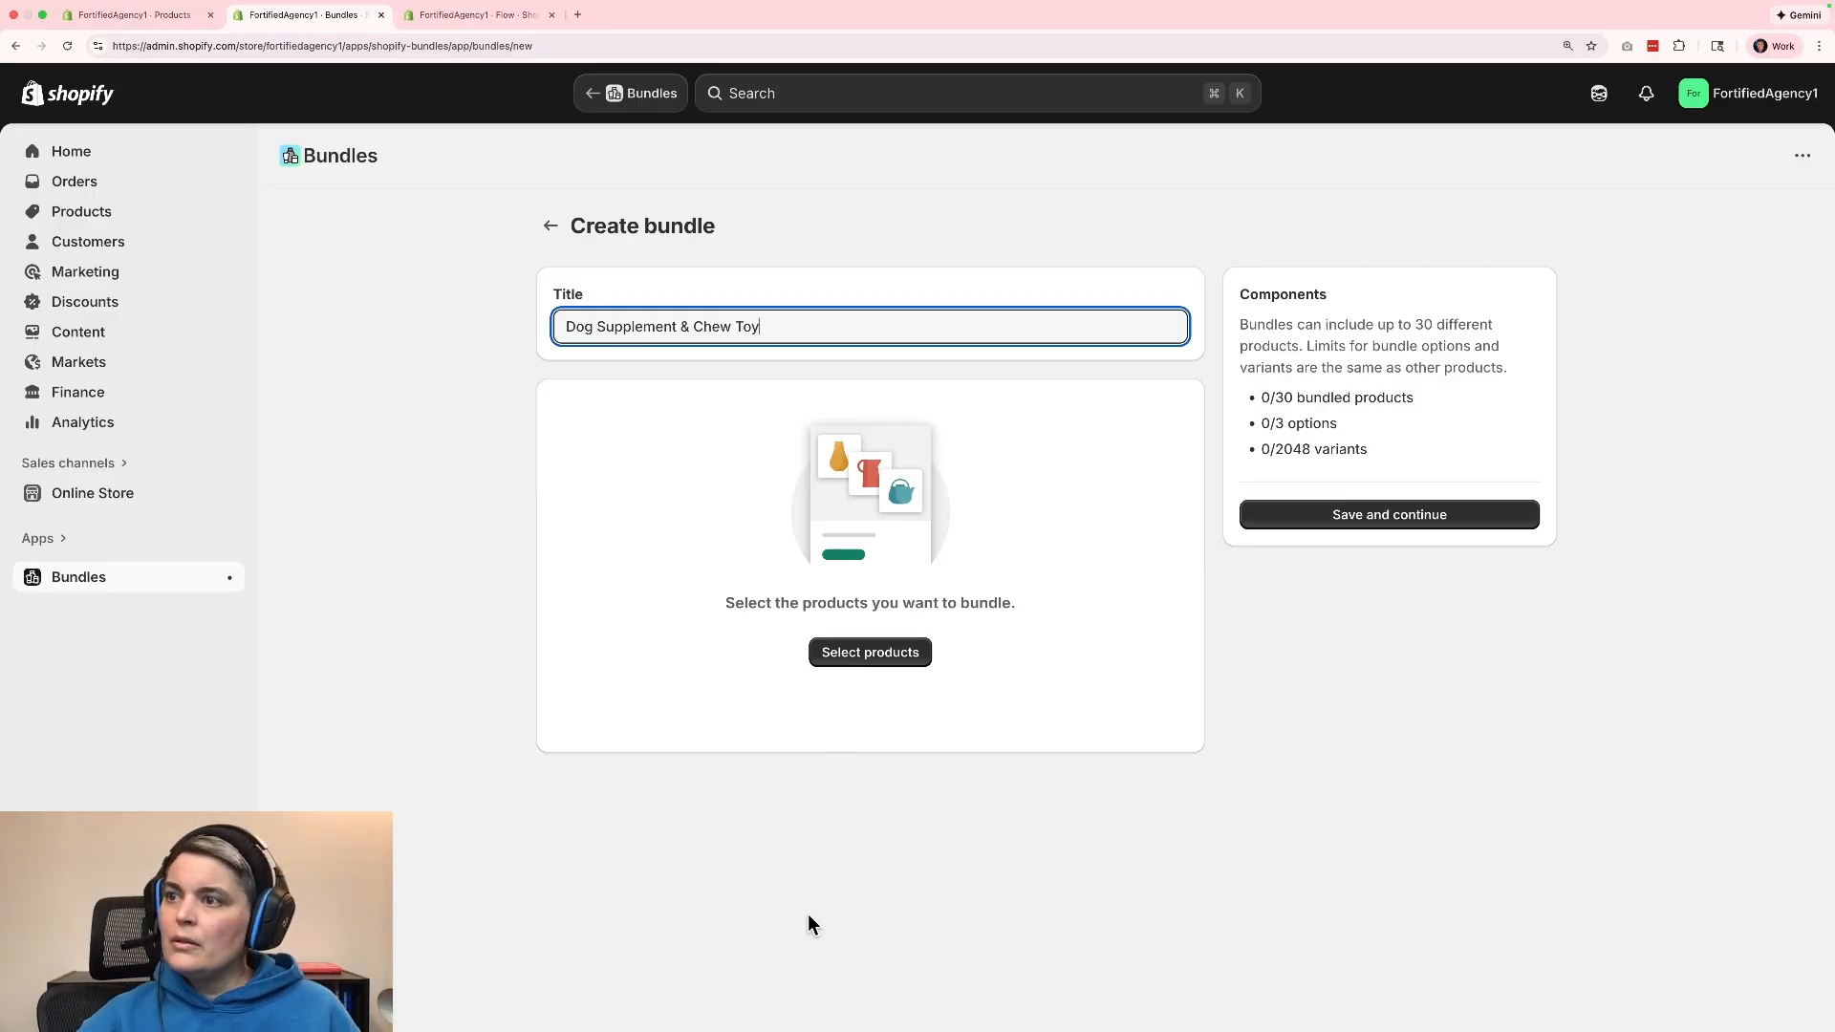
Add supplement box, Supplement box Toy, supplement info sheet and Dog Supplement to the bundle, and save it to continue to its product page.
{"action": "left_click", "coordinate": [881, 650]}
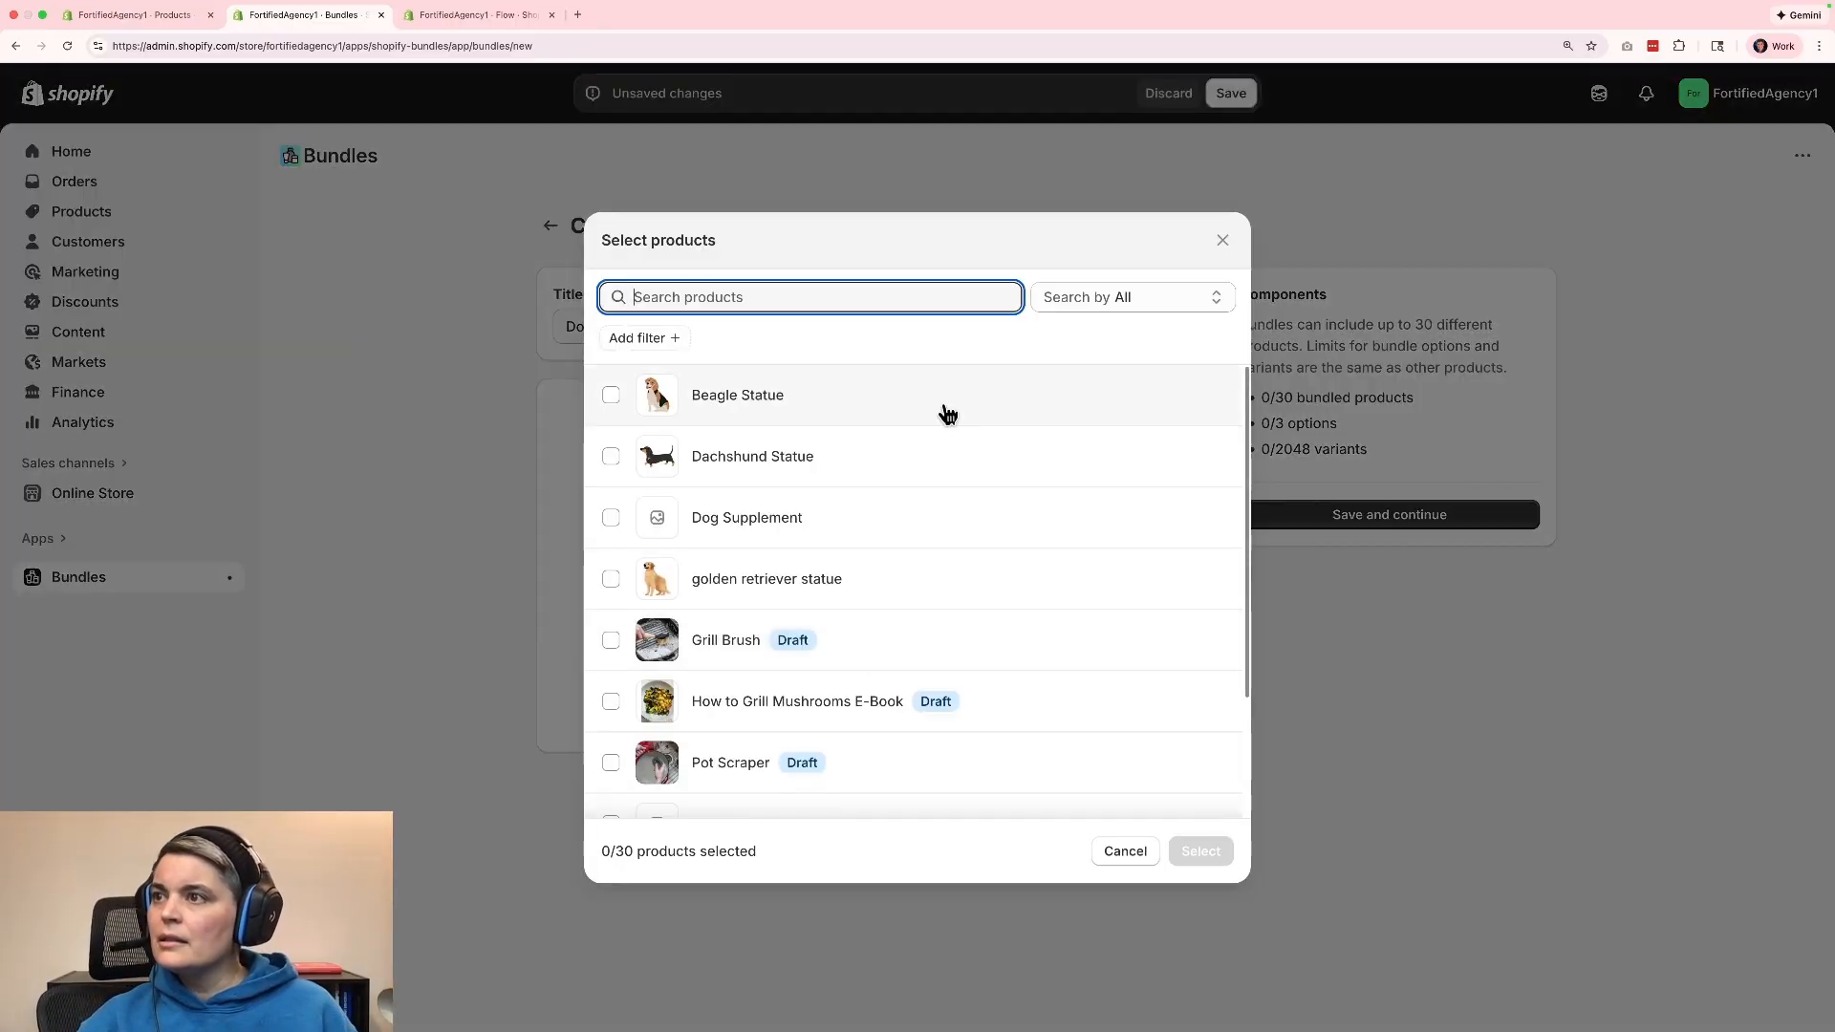
{"action": "scroll", "coordinate": [1057, 568], "scroll_direction": "down", "scroll_amount": 3}
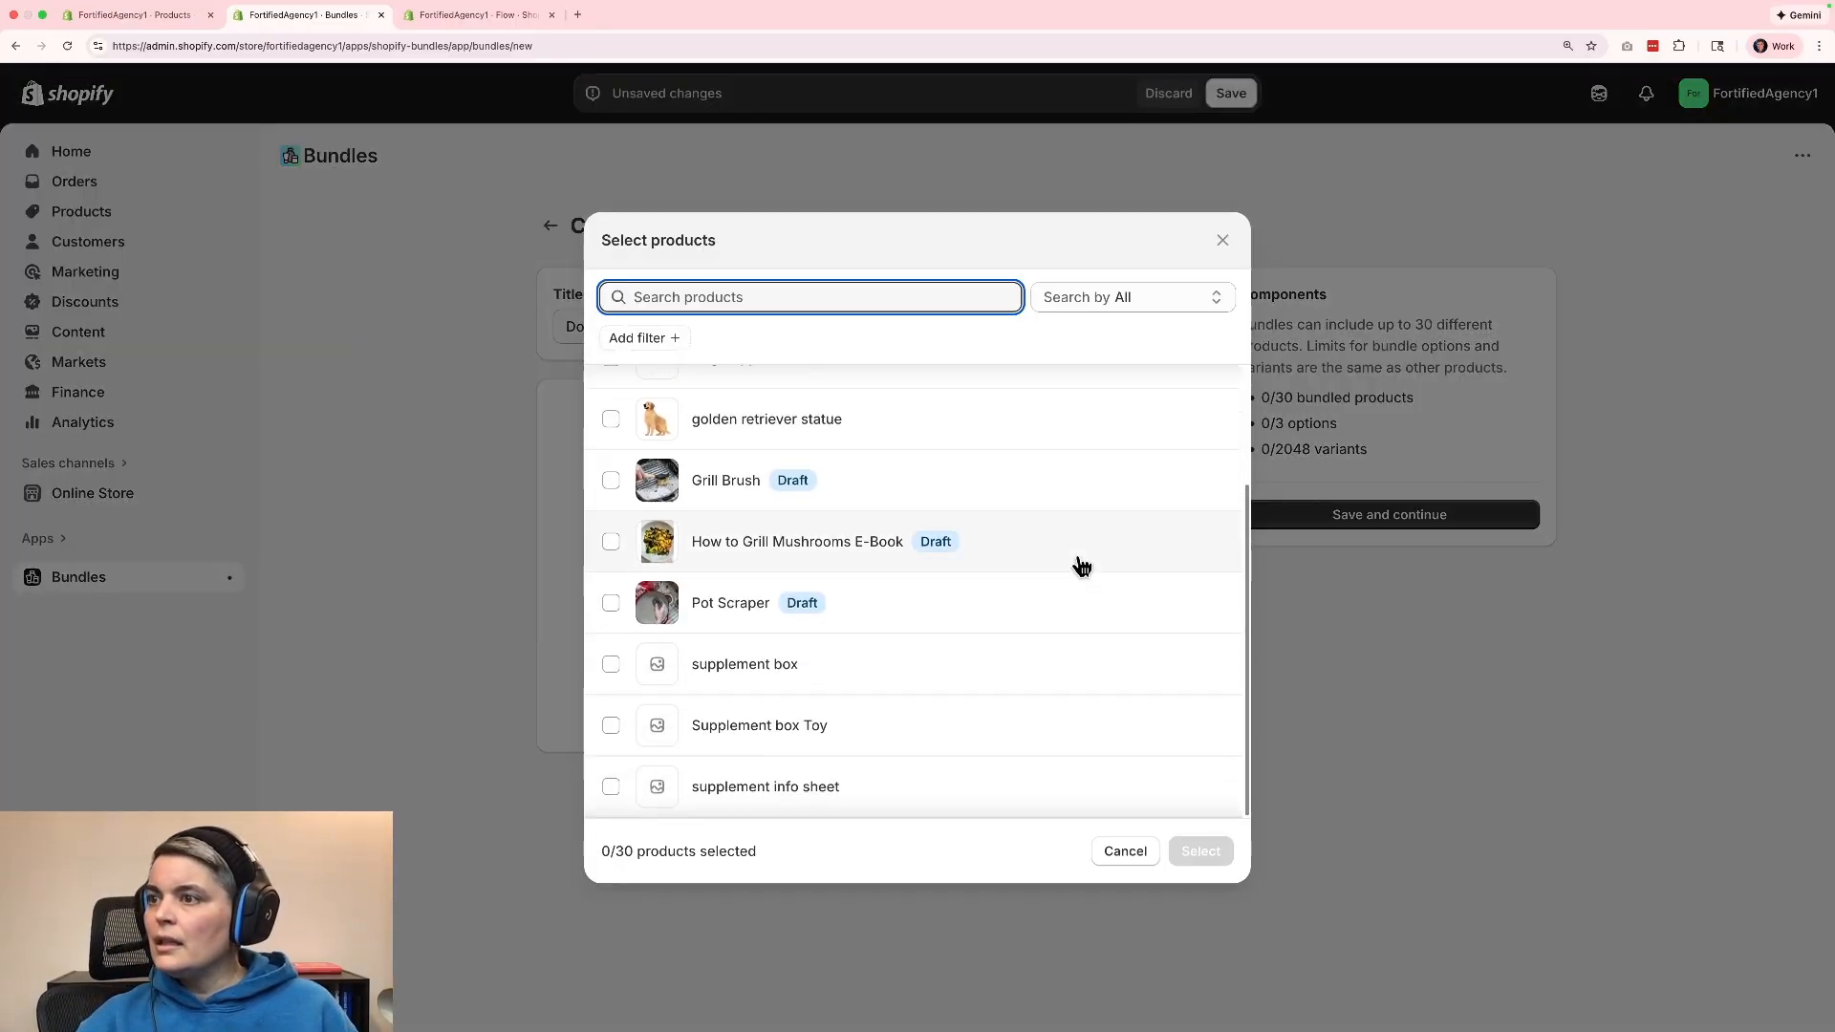
{"action": "left_click", "coordinate": [611, 665]}
{"action": "left_click", "coordinate": [613, 728]}
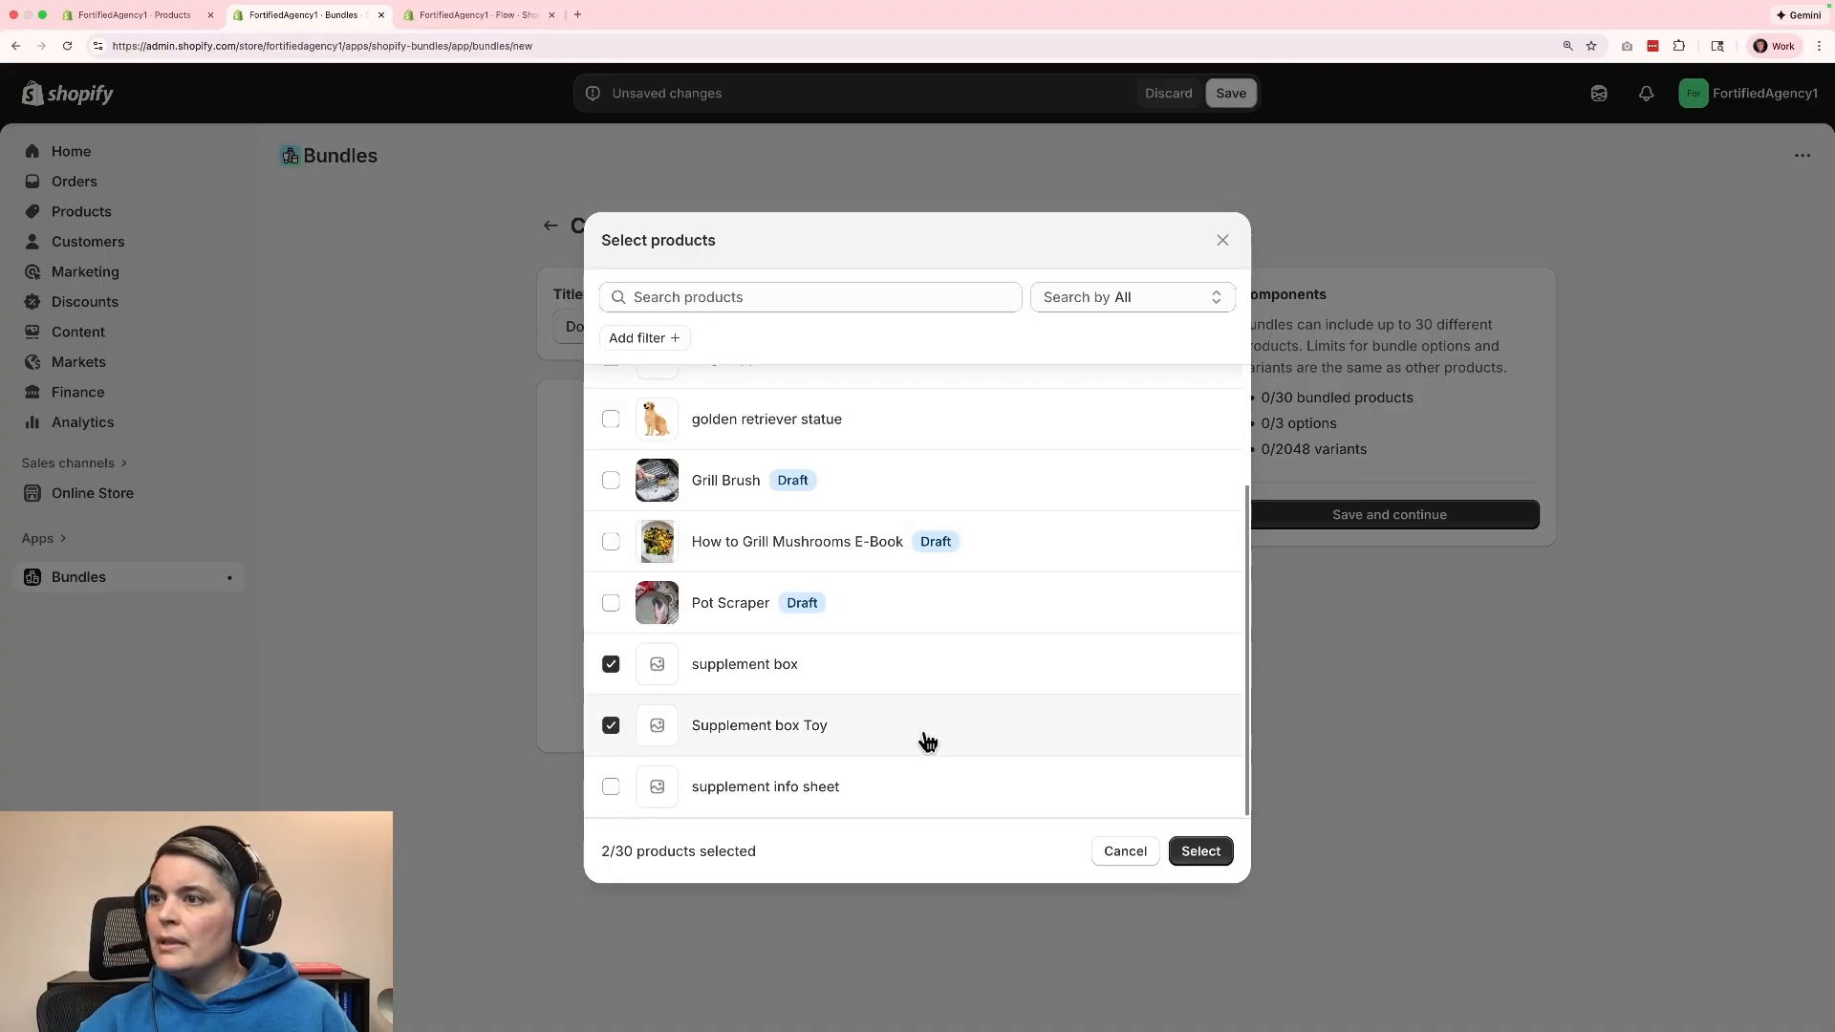
{"action": "left_click", "coordinate": [611, 788]}
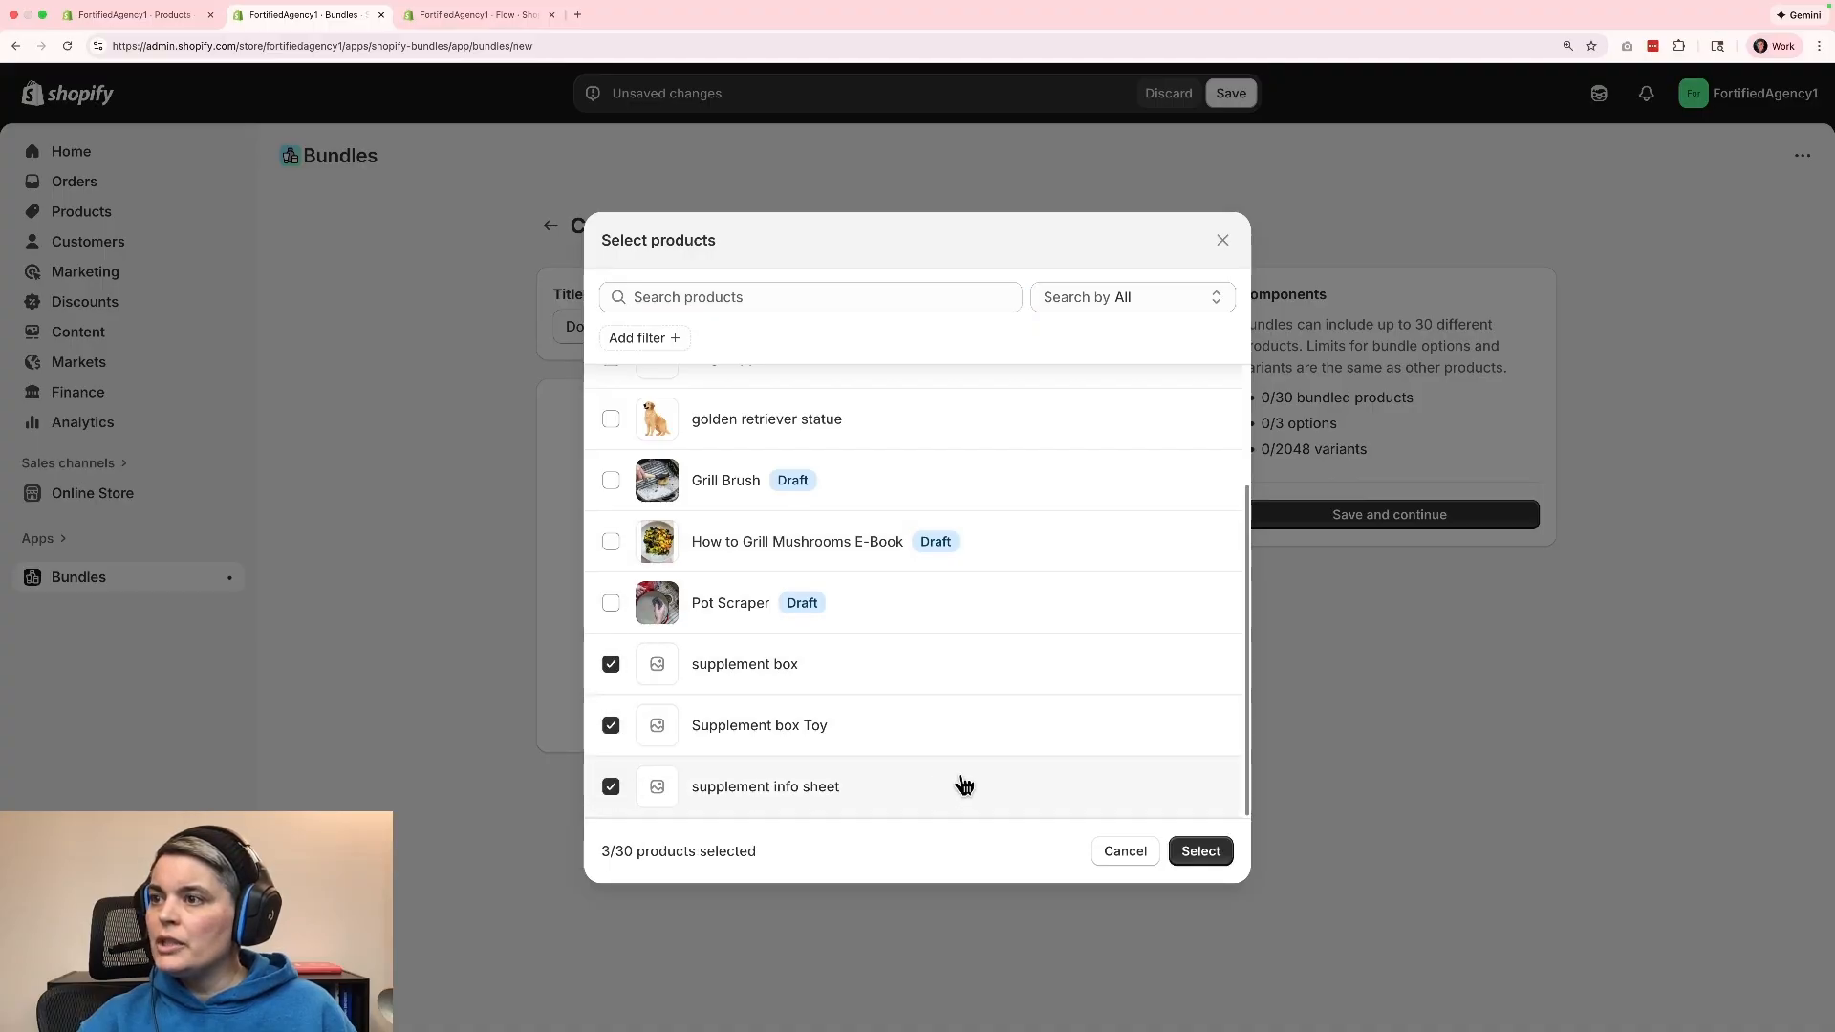
{"action": "scroll", "coordinate": [960, 780], "scroll_direction": "up", "scroll_amount": 2}
{"action": "left_click", "coordinate": [611, 517]}
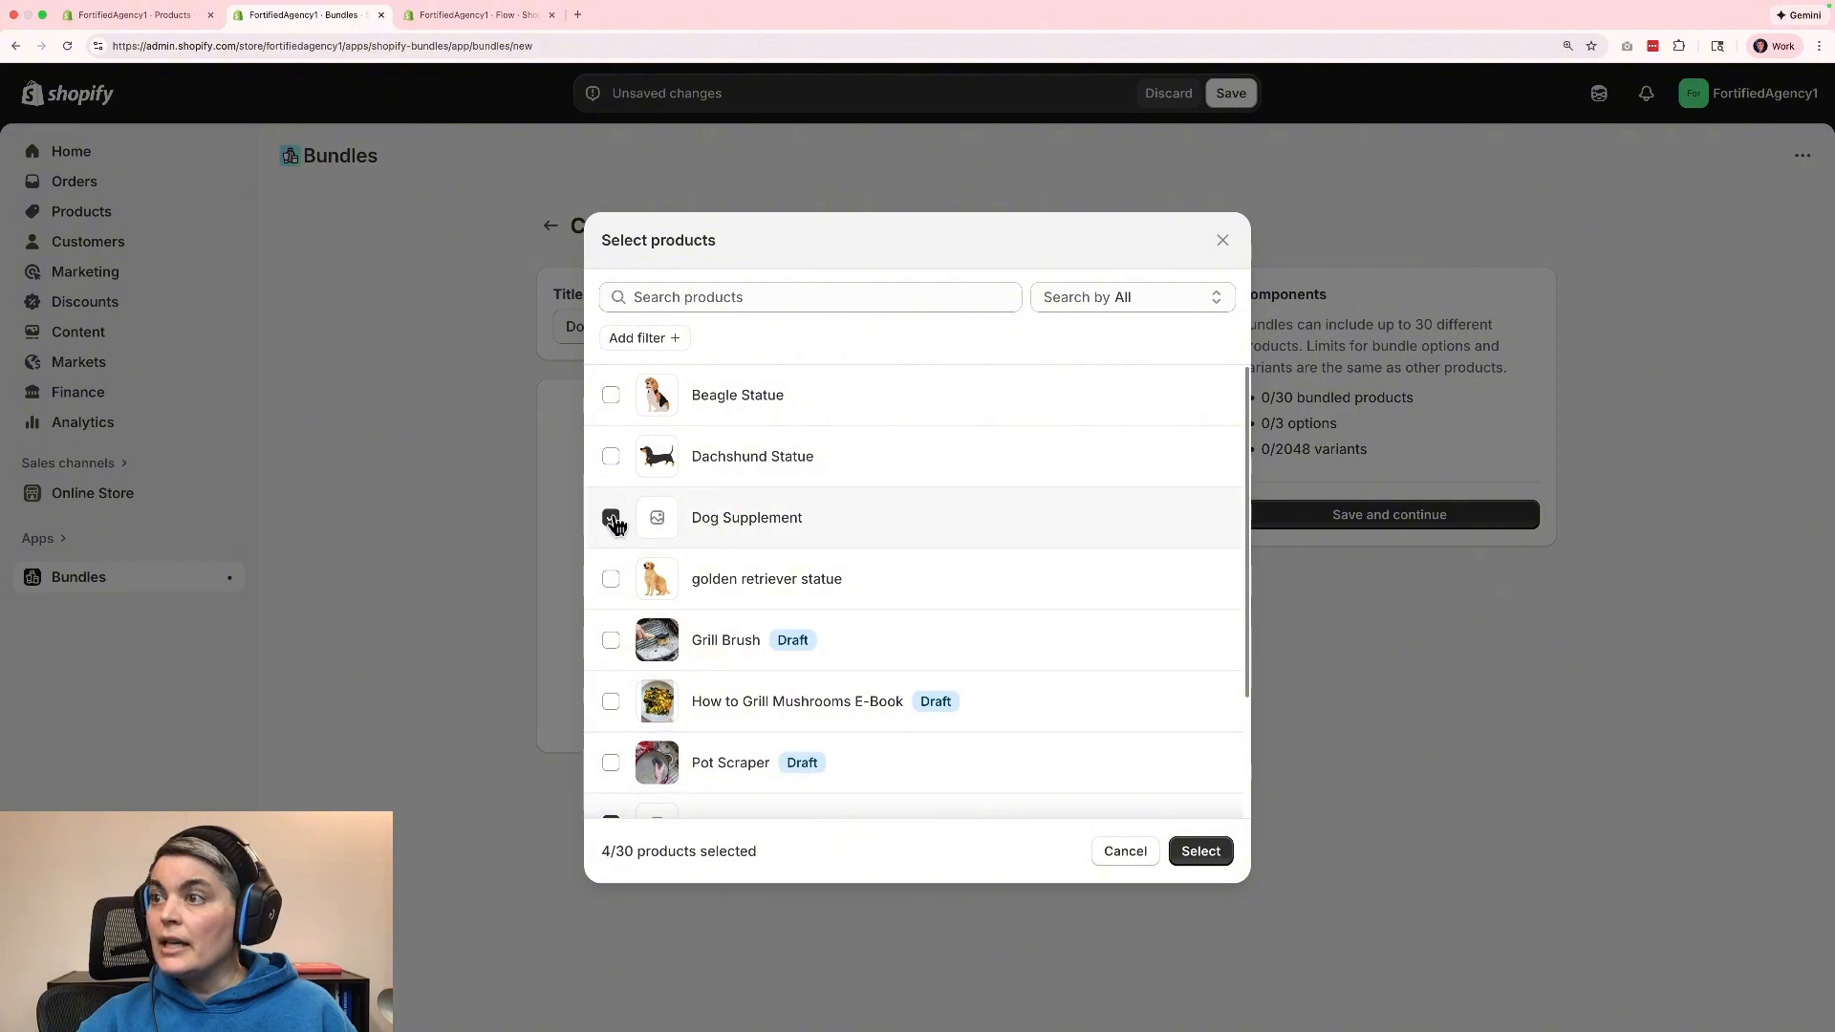
{"action": "left_click", "coordinate": [1200, 851]}
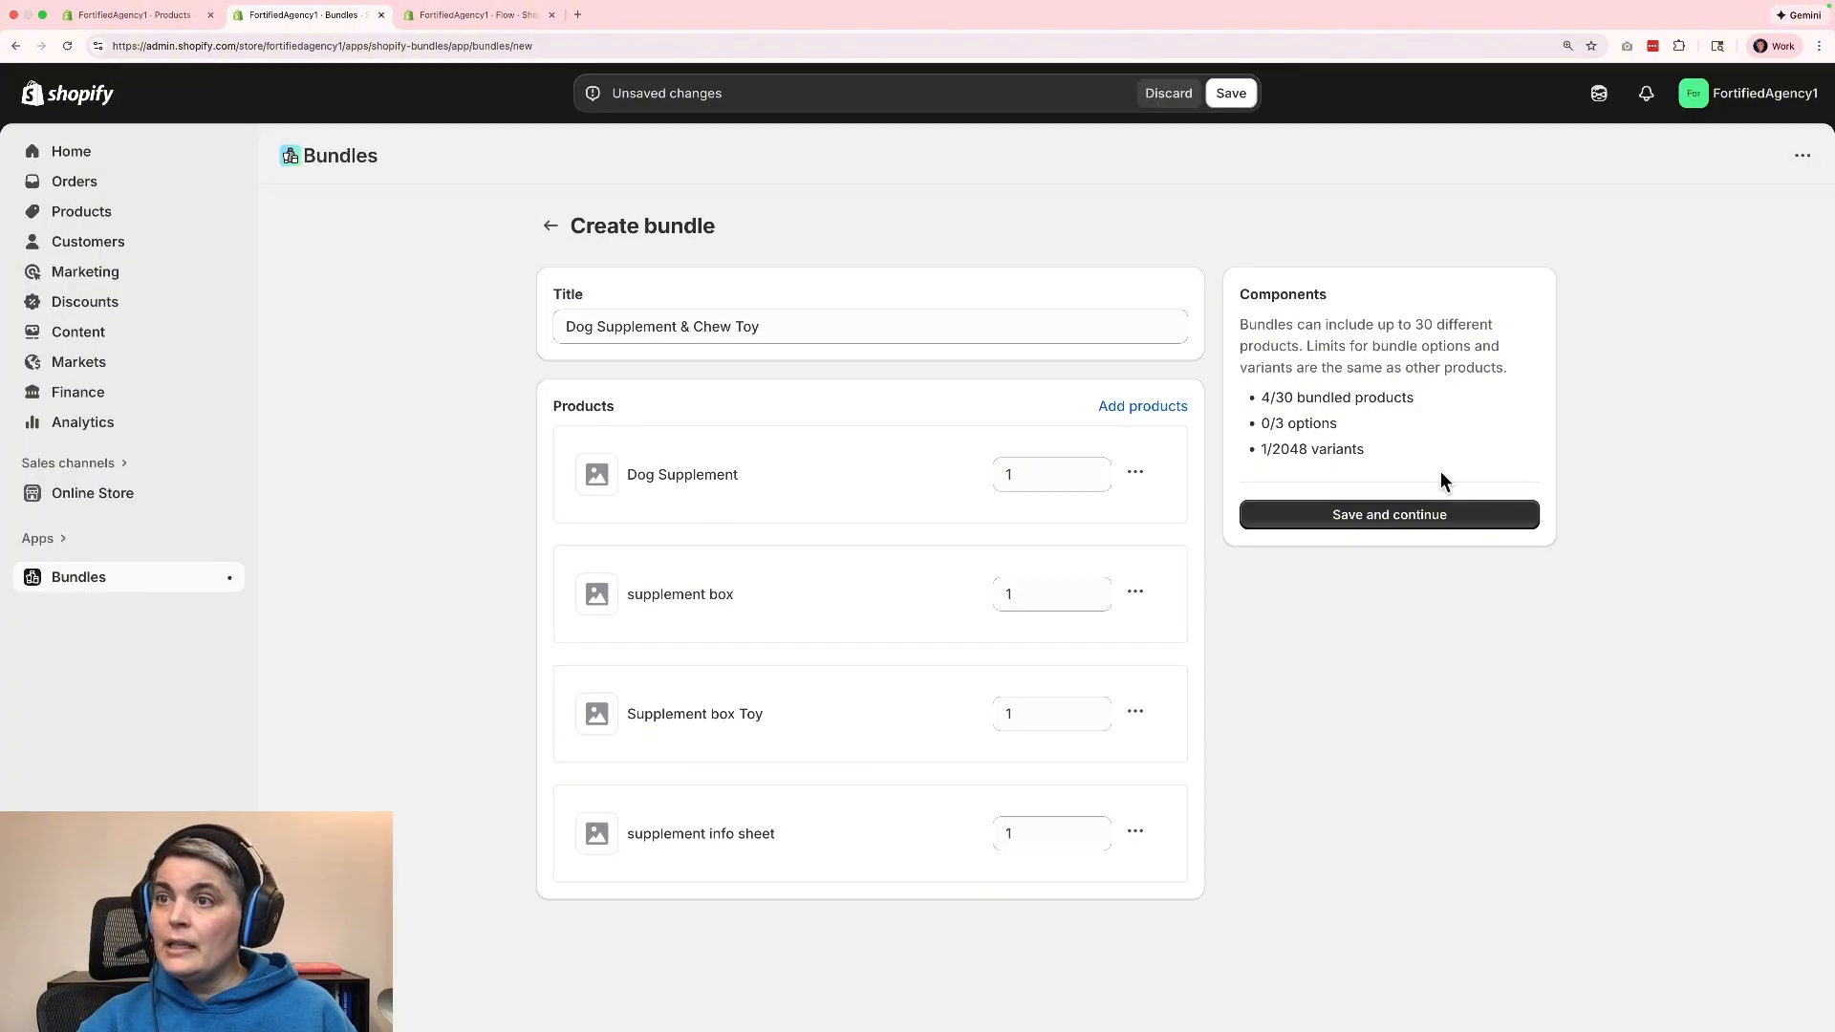
{"action": "left_click", "coordinate": [1424, 513]}
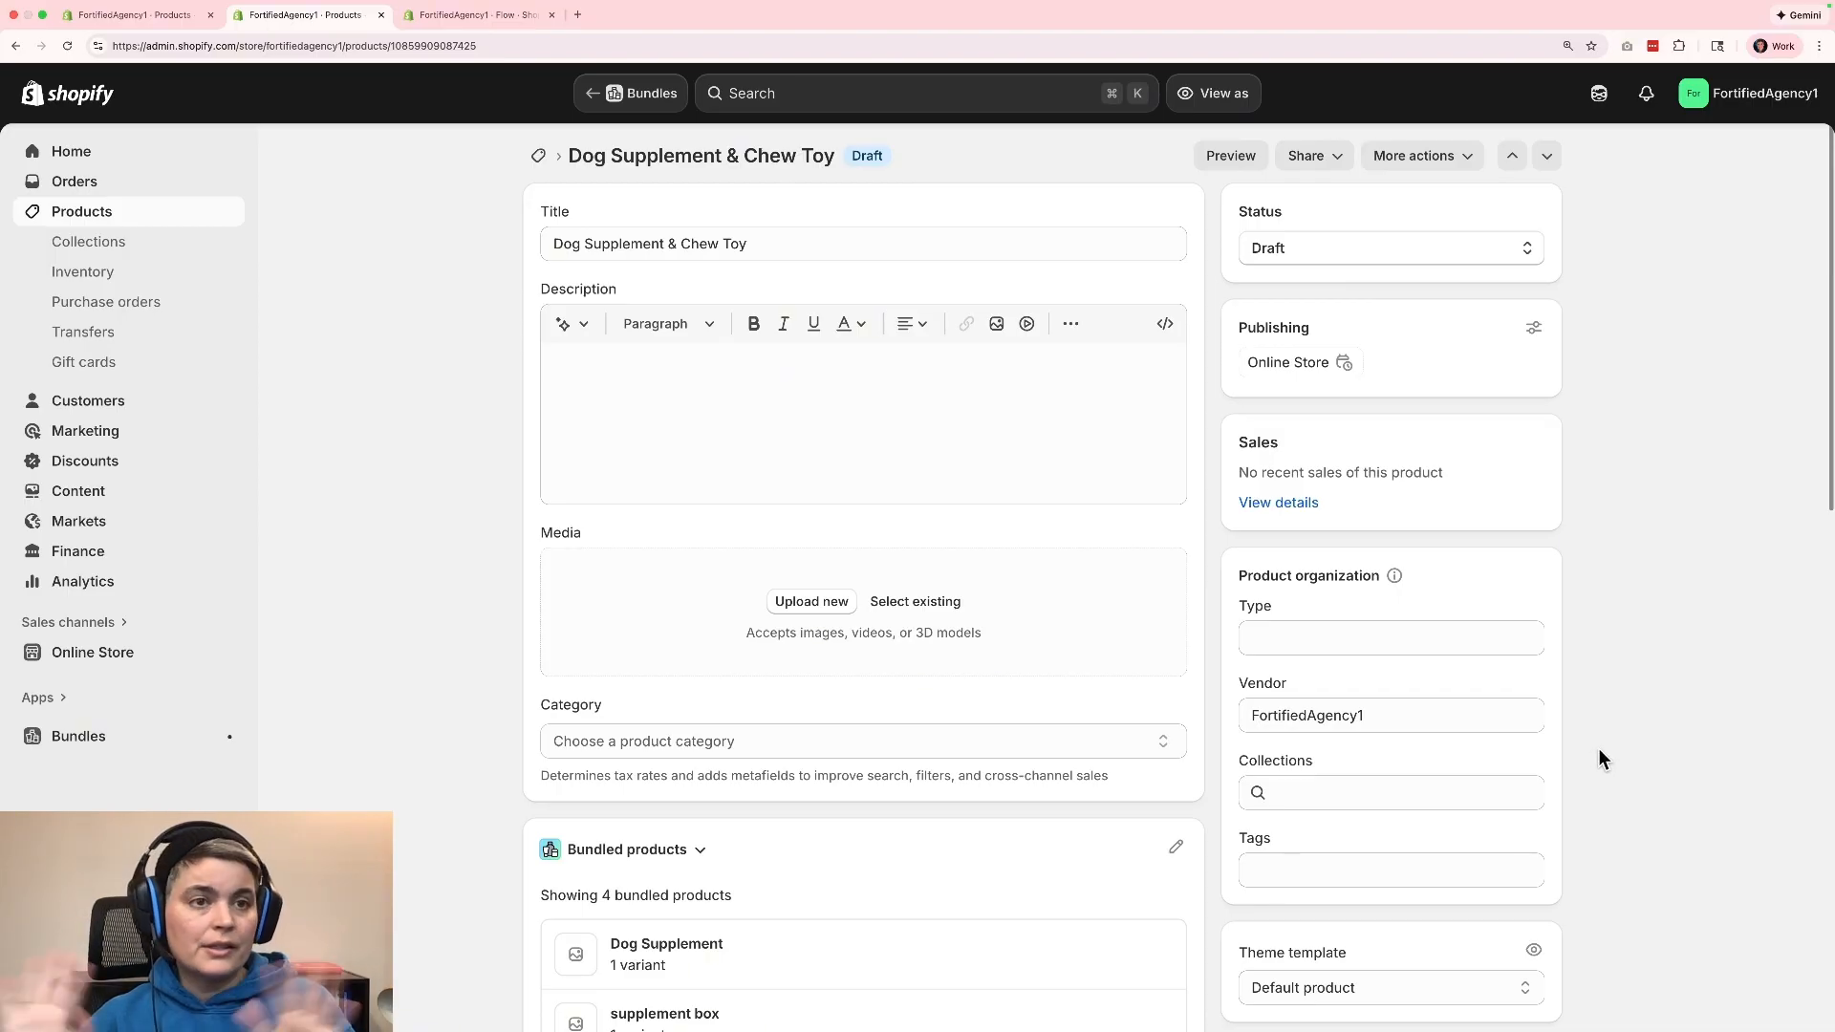
Generate a playful product description from "dog joint supplement 60 pills and a chew toy, also a info sheet" and keep it.
{"action": "left_click", "coordinate": [744, 441]}
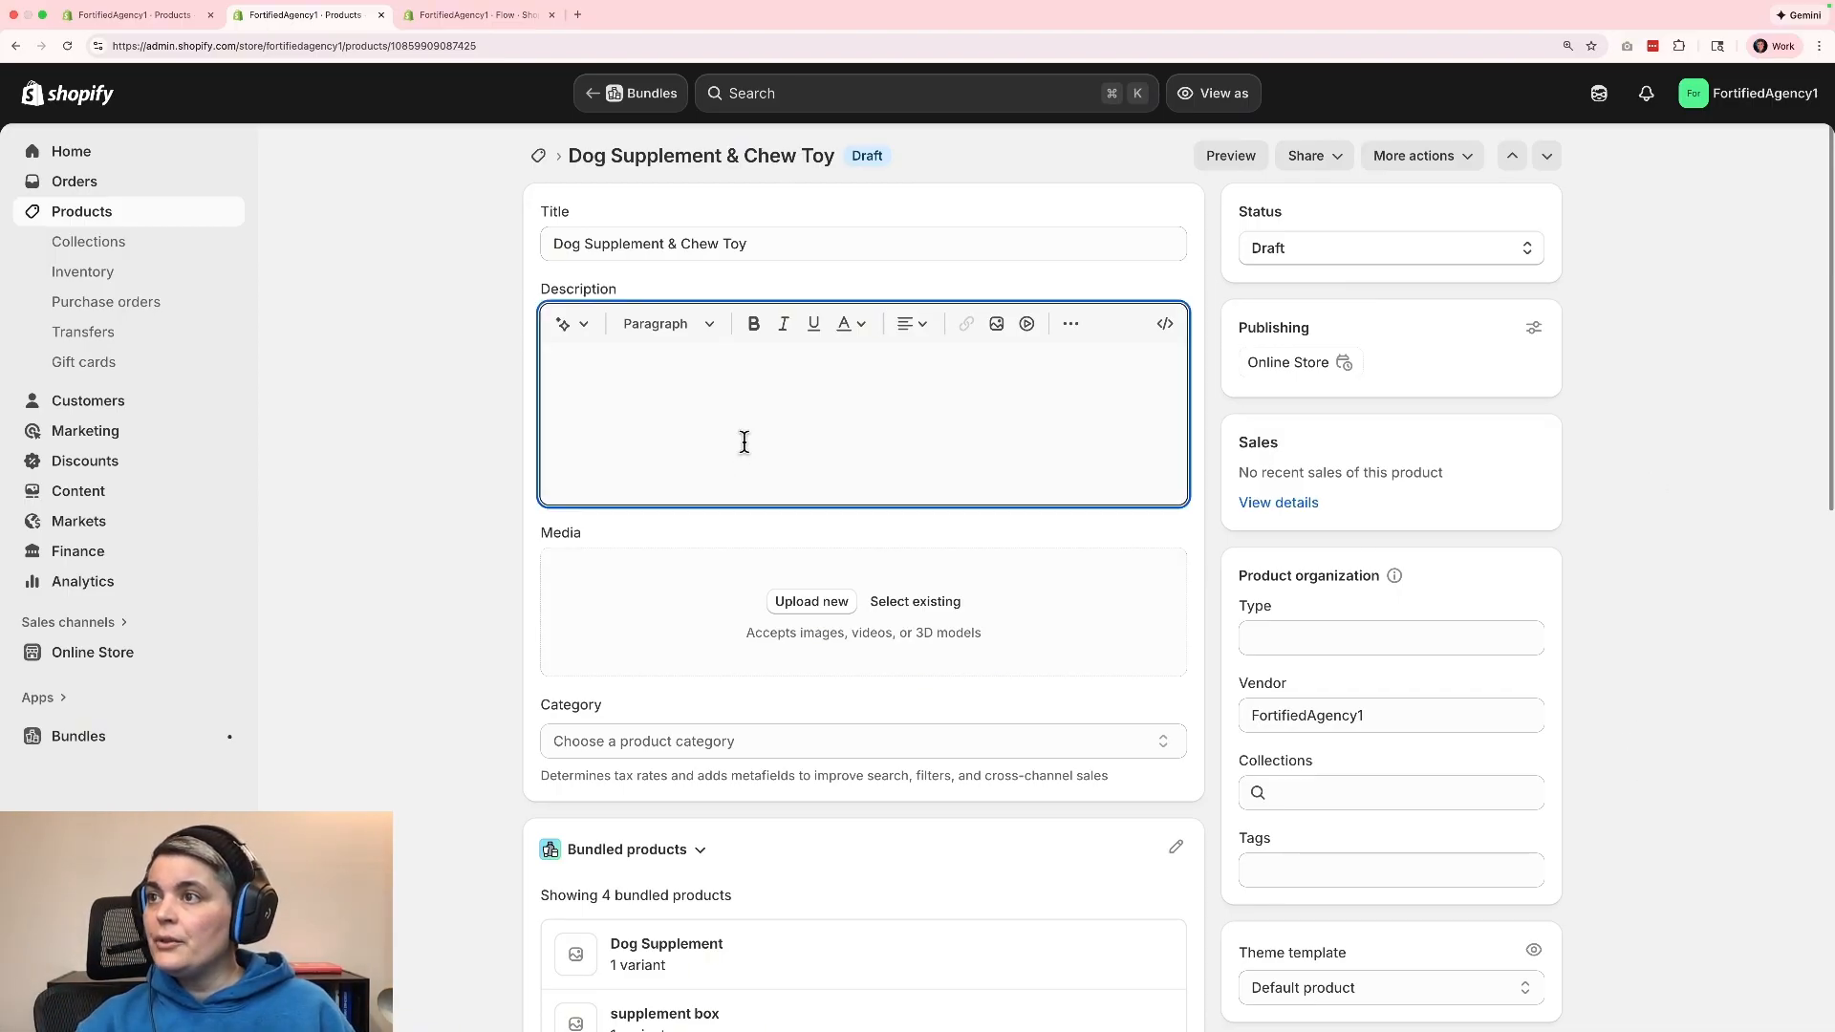
{"action": "left_click", "coordinate": [578, 325]}
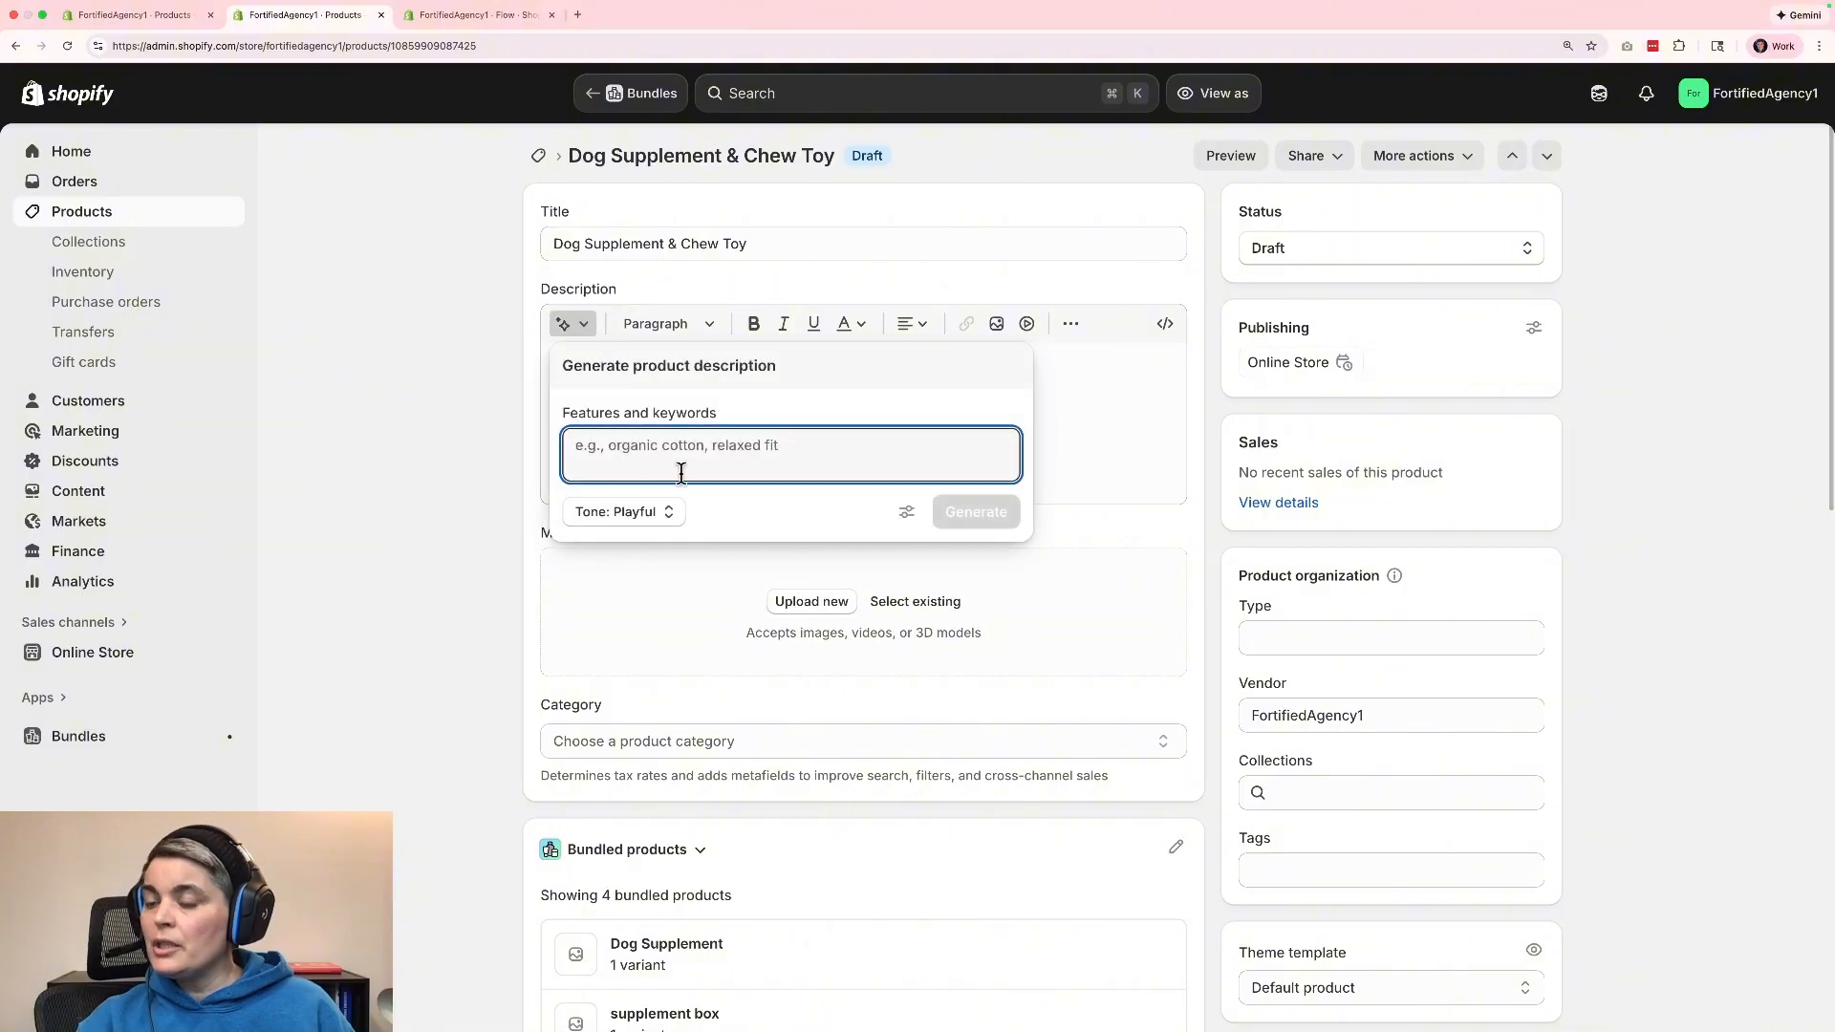
{"action": "type", "text": "dog"}
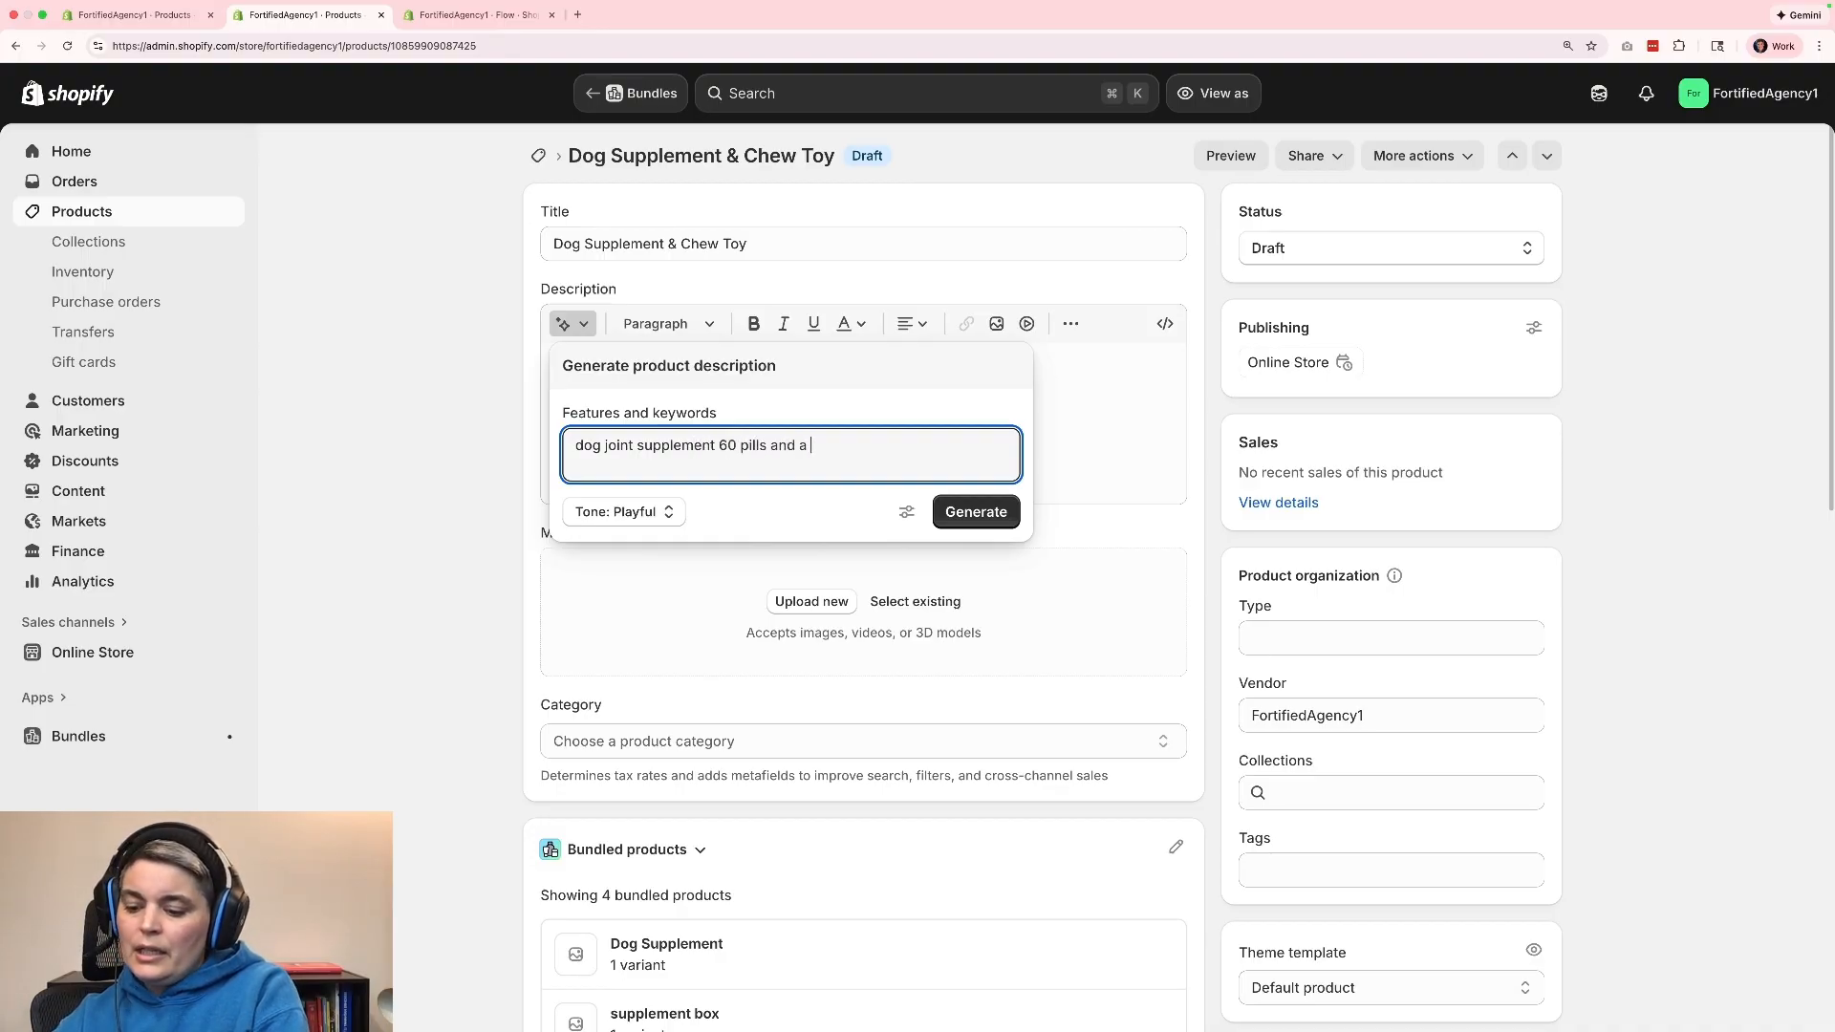
{"action": "type", "text": "y, also a info sheet"}
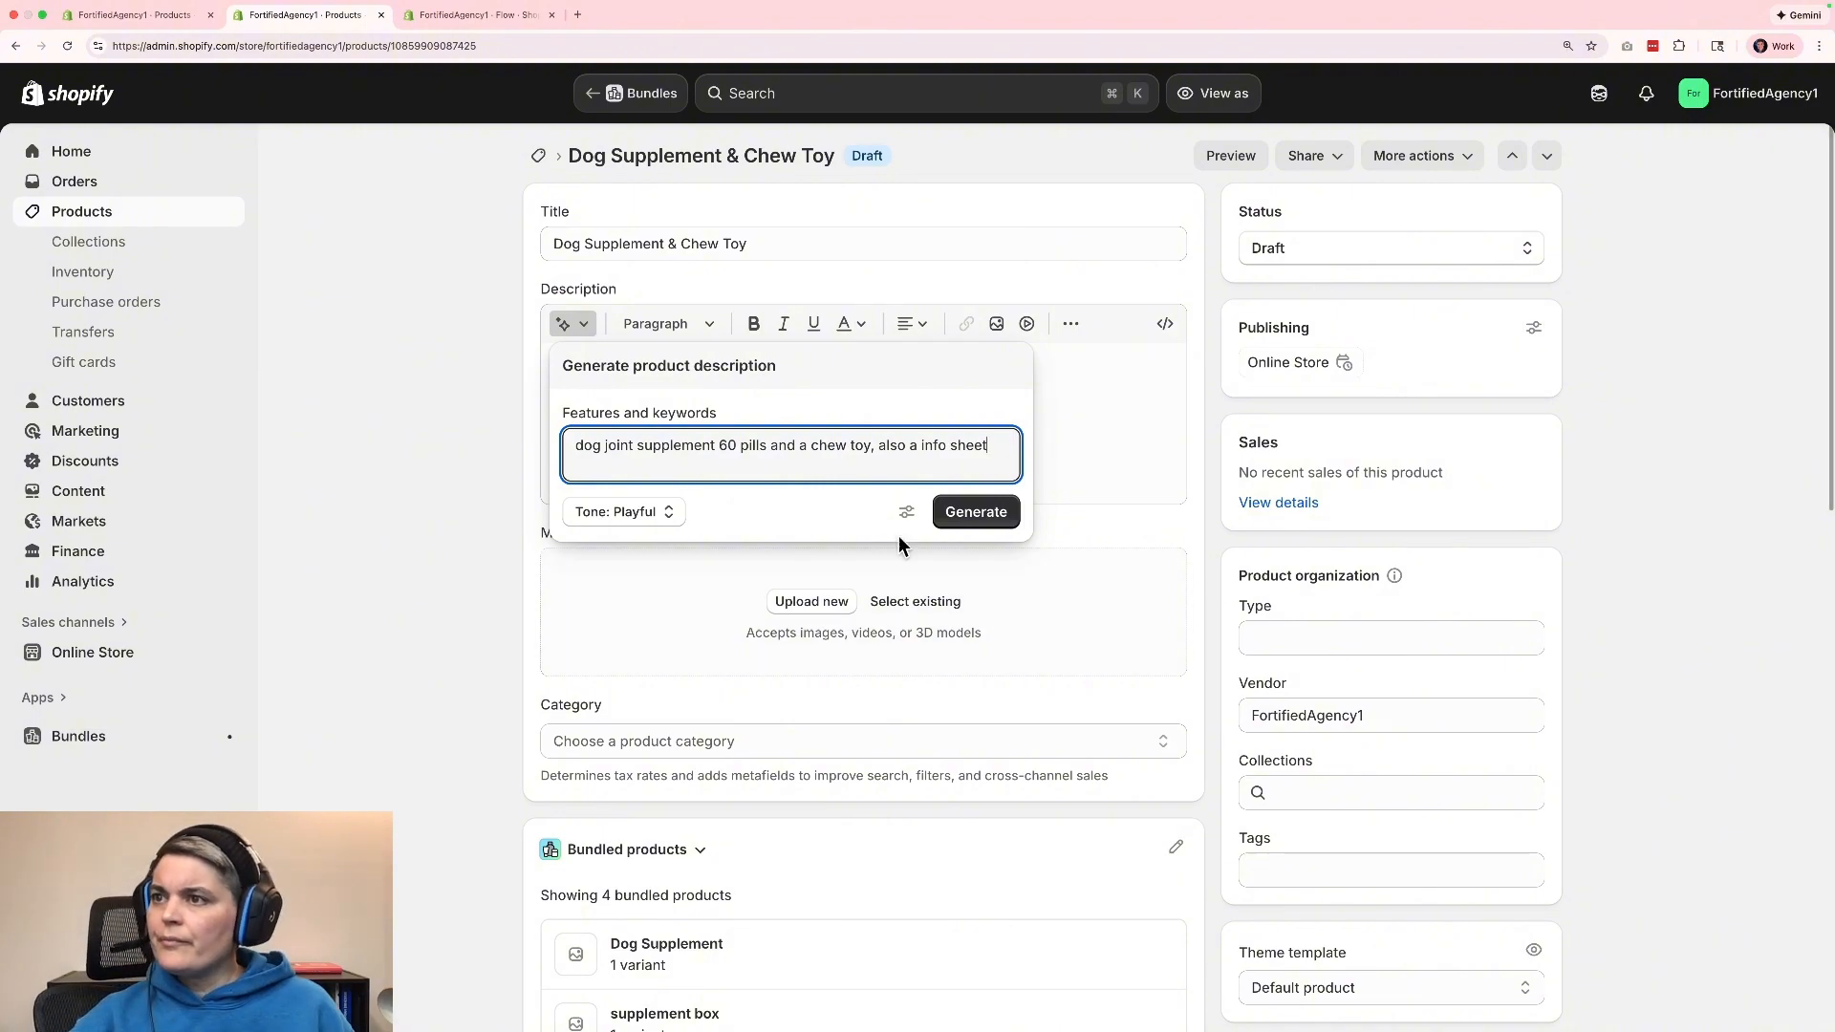
{"action": "left_click", "coordinate": [989, 514]}
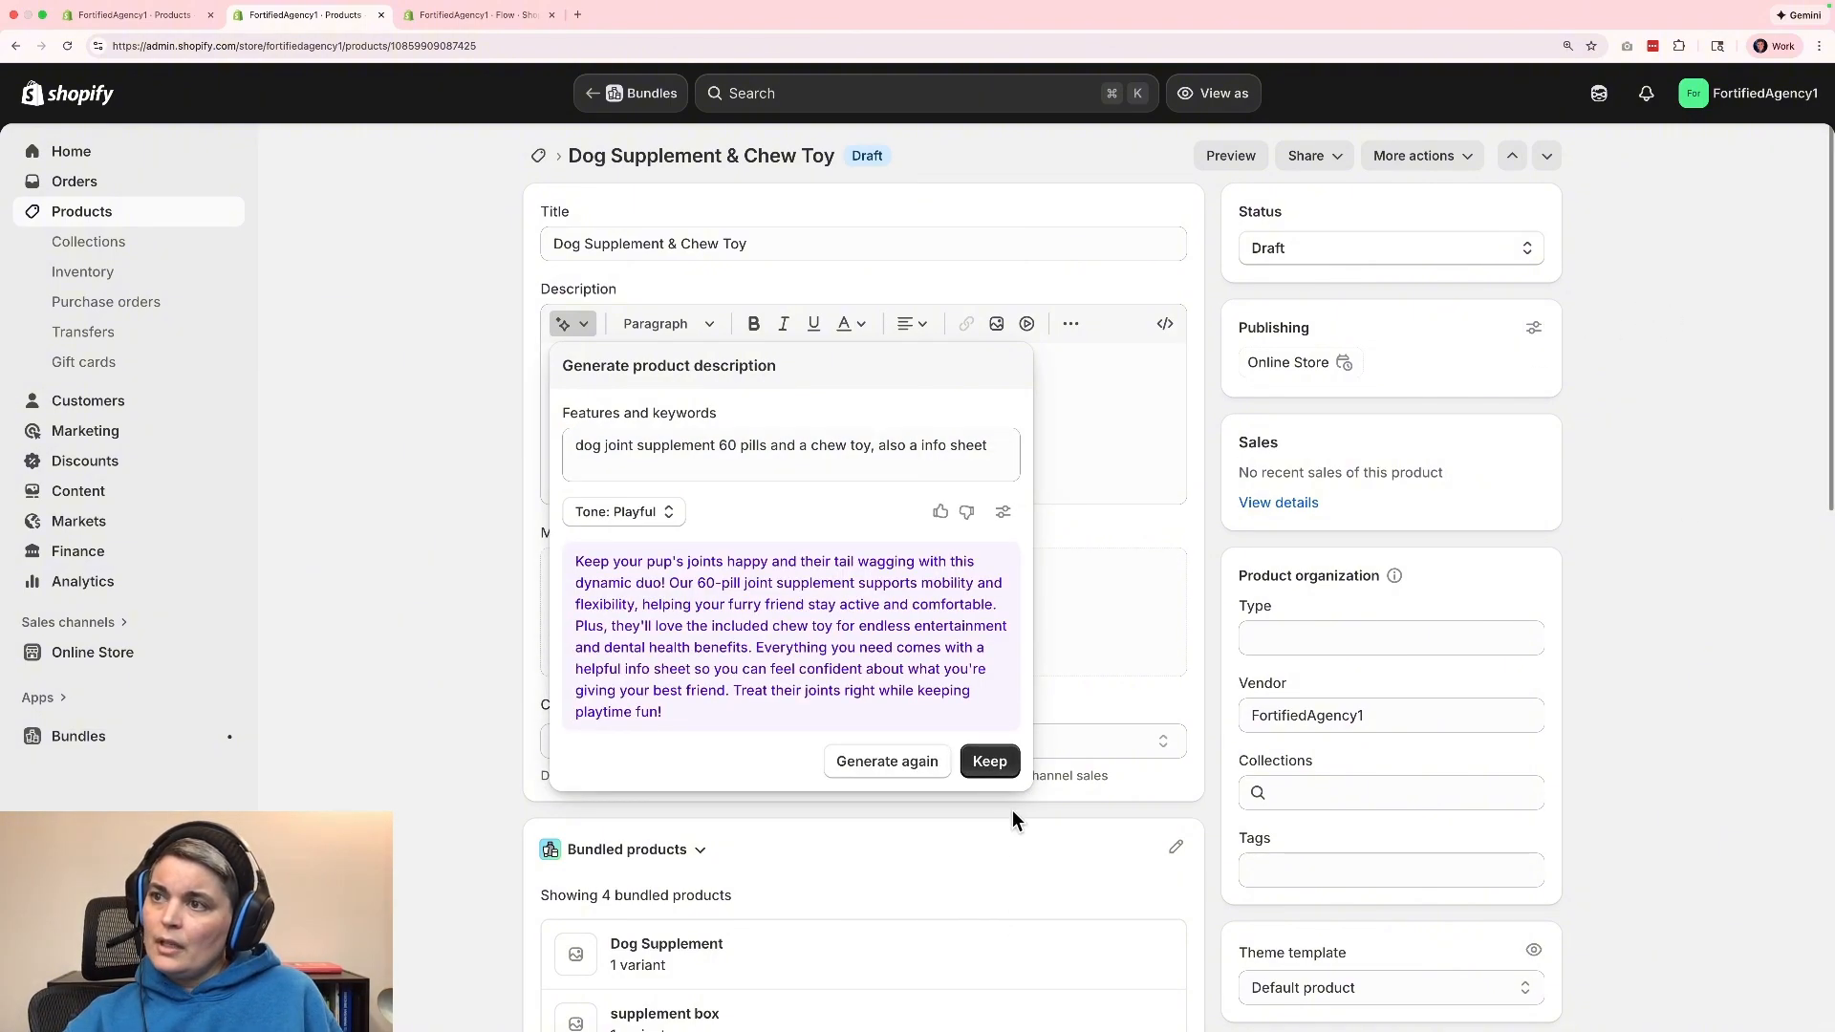
{"action": "left_click", "coordinate": [989, 761]}
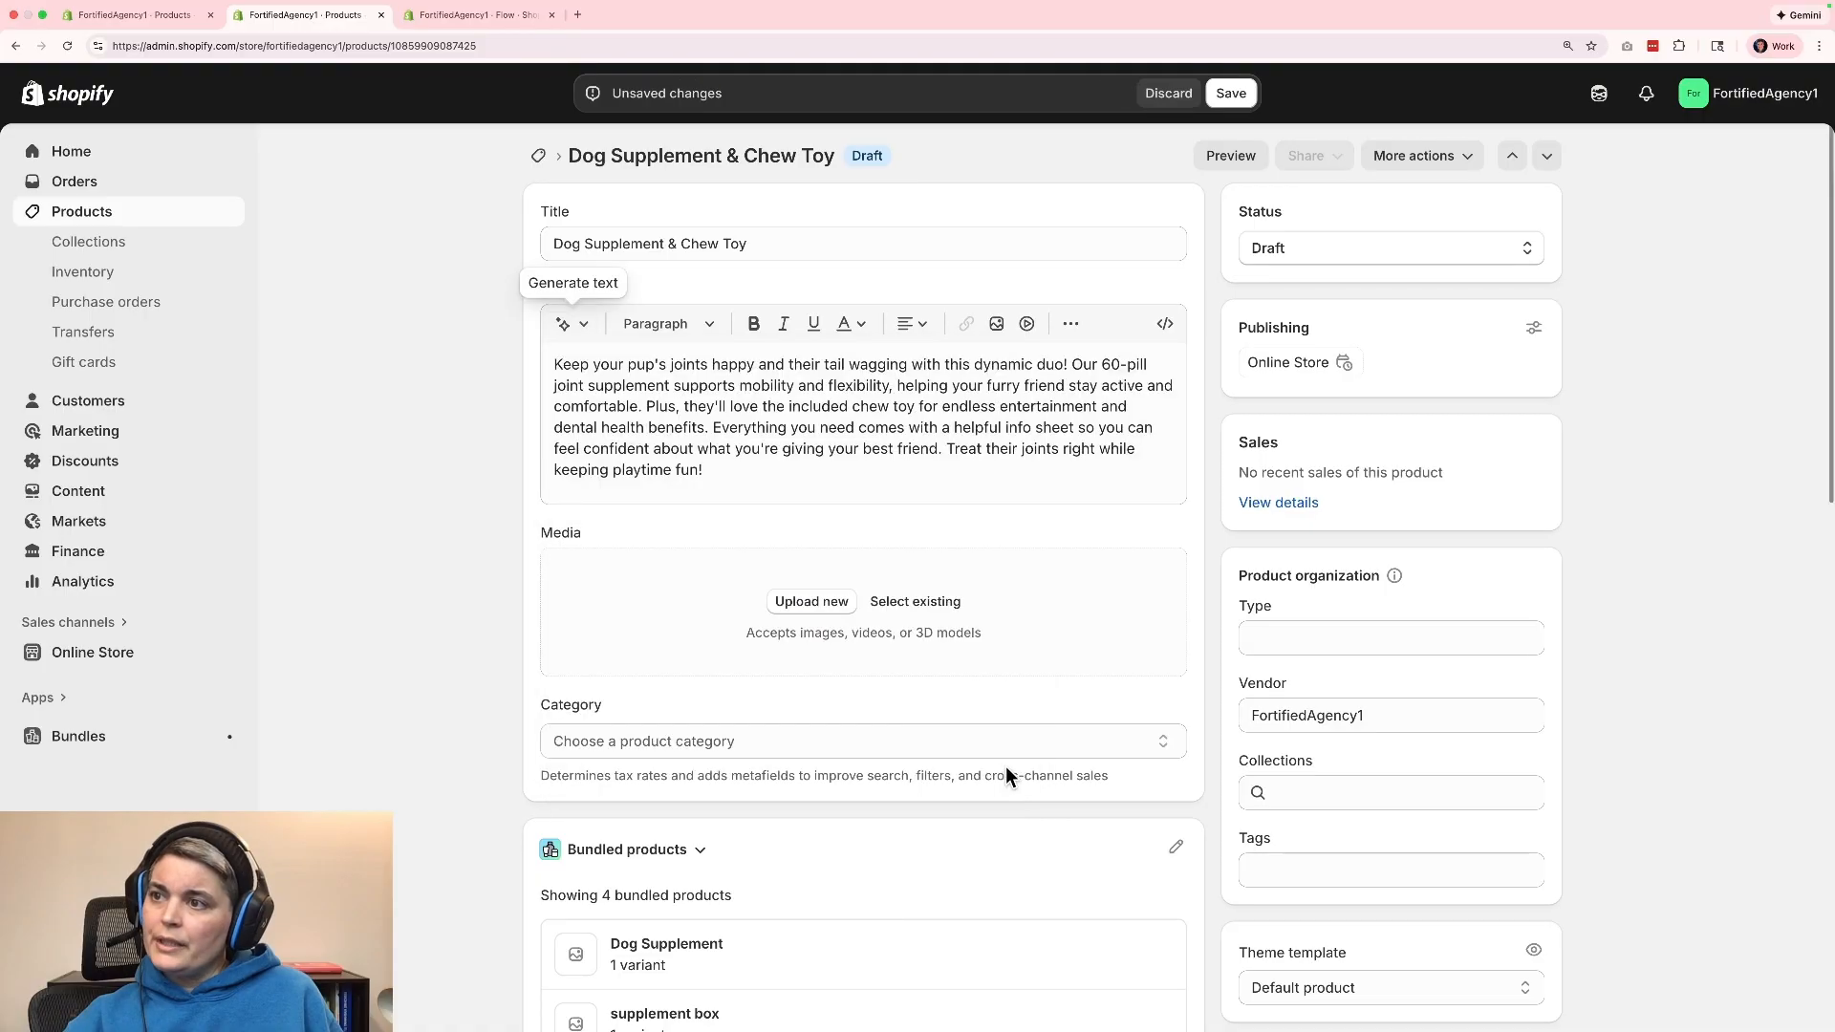
Add the existing PNG of the dog supplement bottle with the red bone toy as the product's media.
{"action": "left_click", "coordinate": [935, 604]}
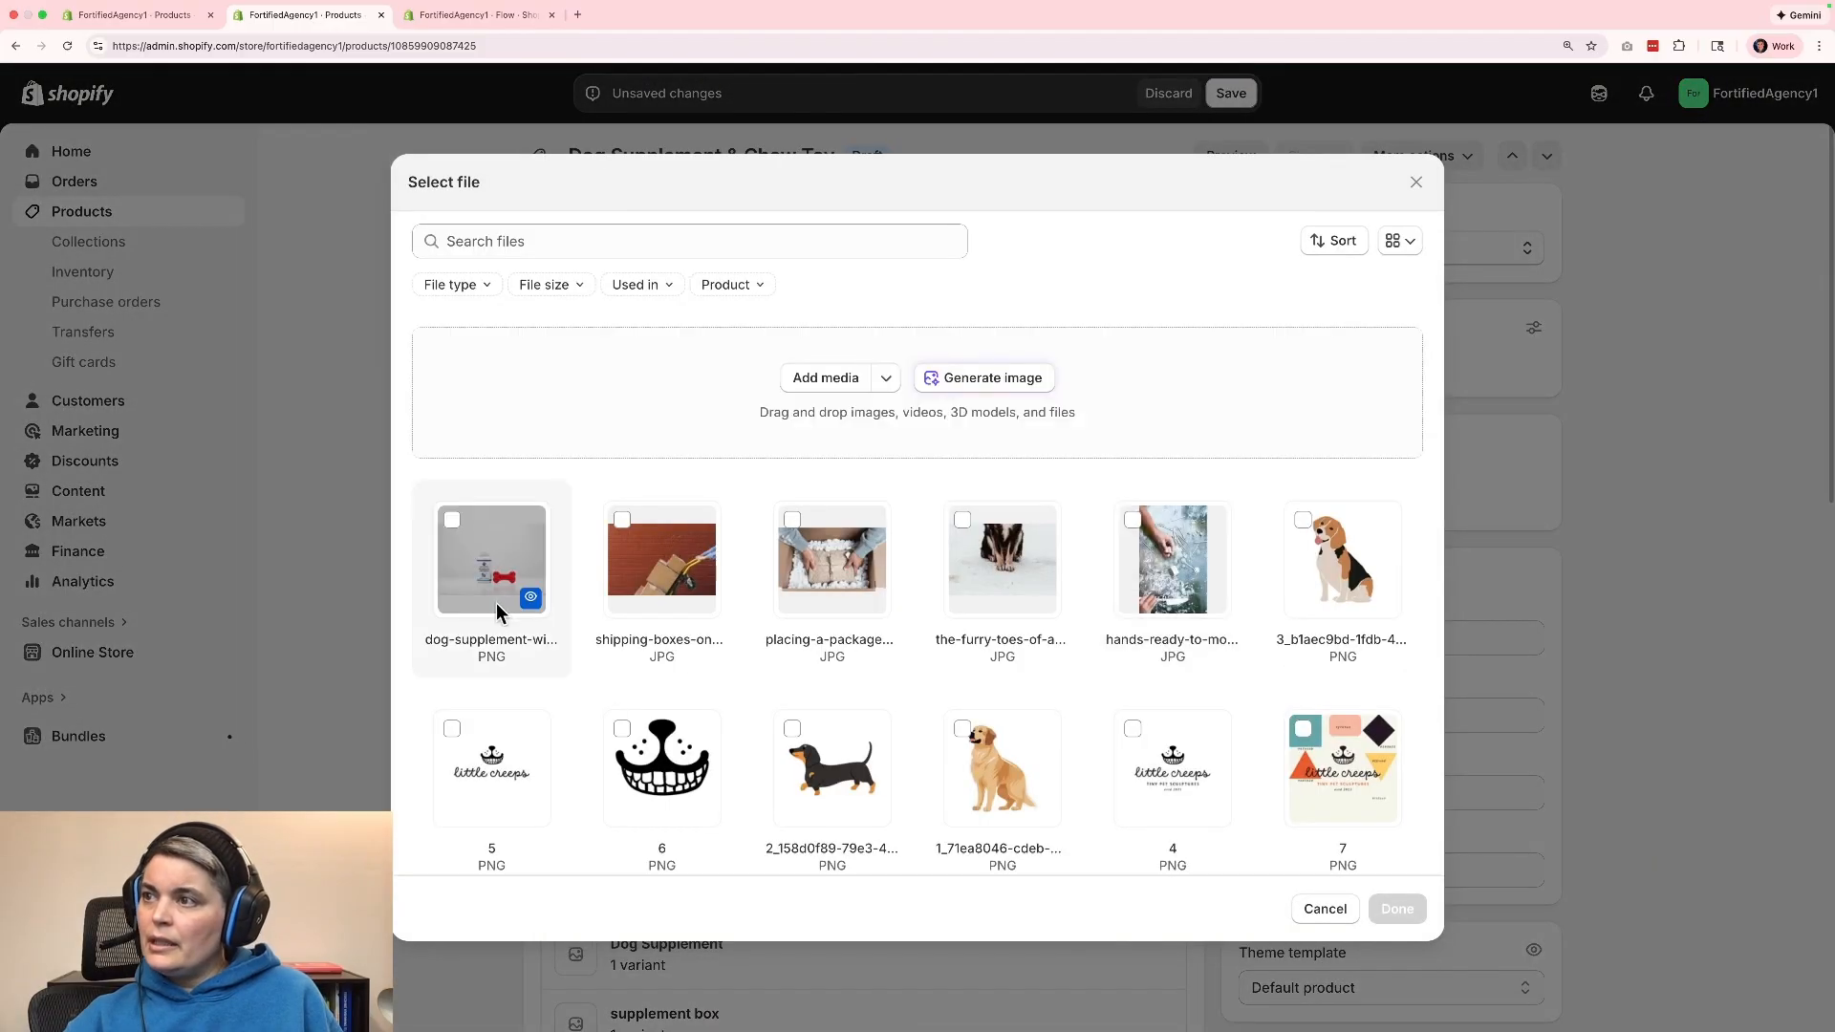
{"action": "left_click", "coordinate": [496, 611]}
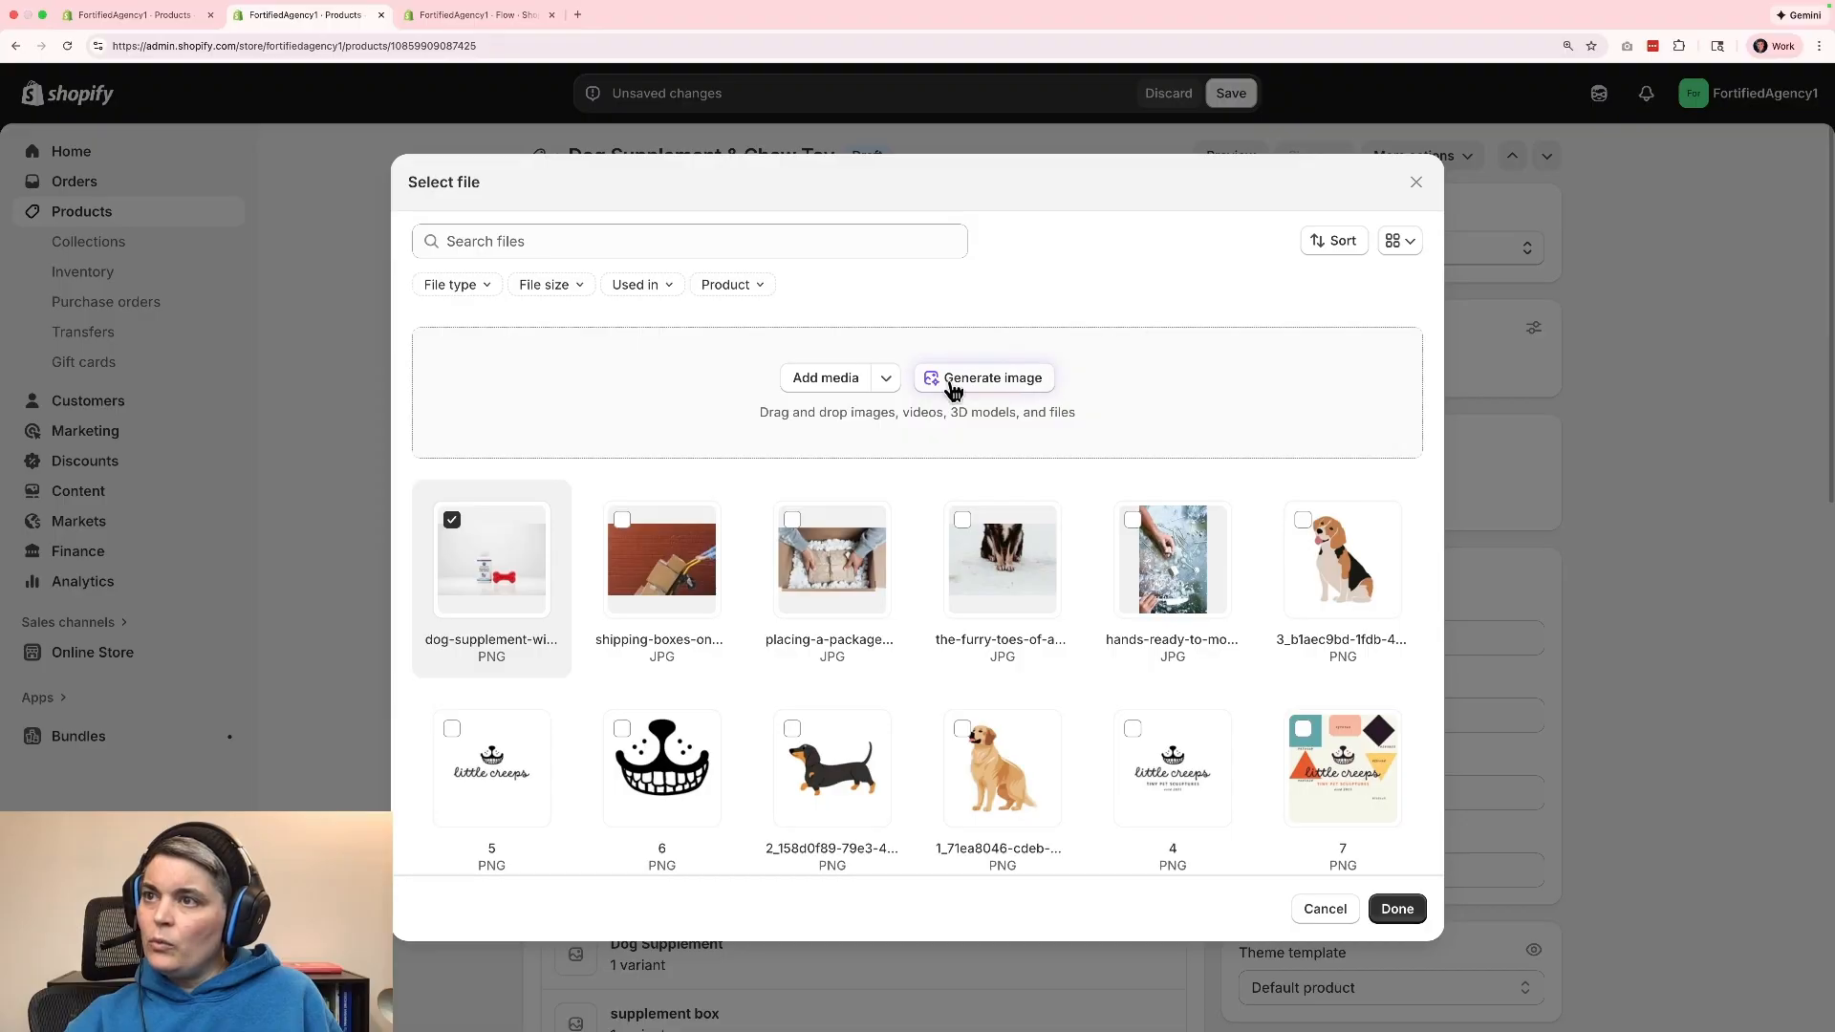
{"action": "left_click", "coordinate": [1397, 912]}
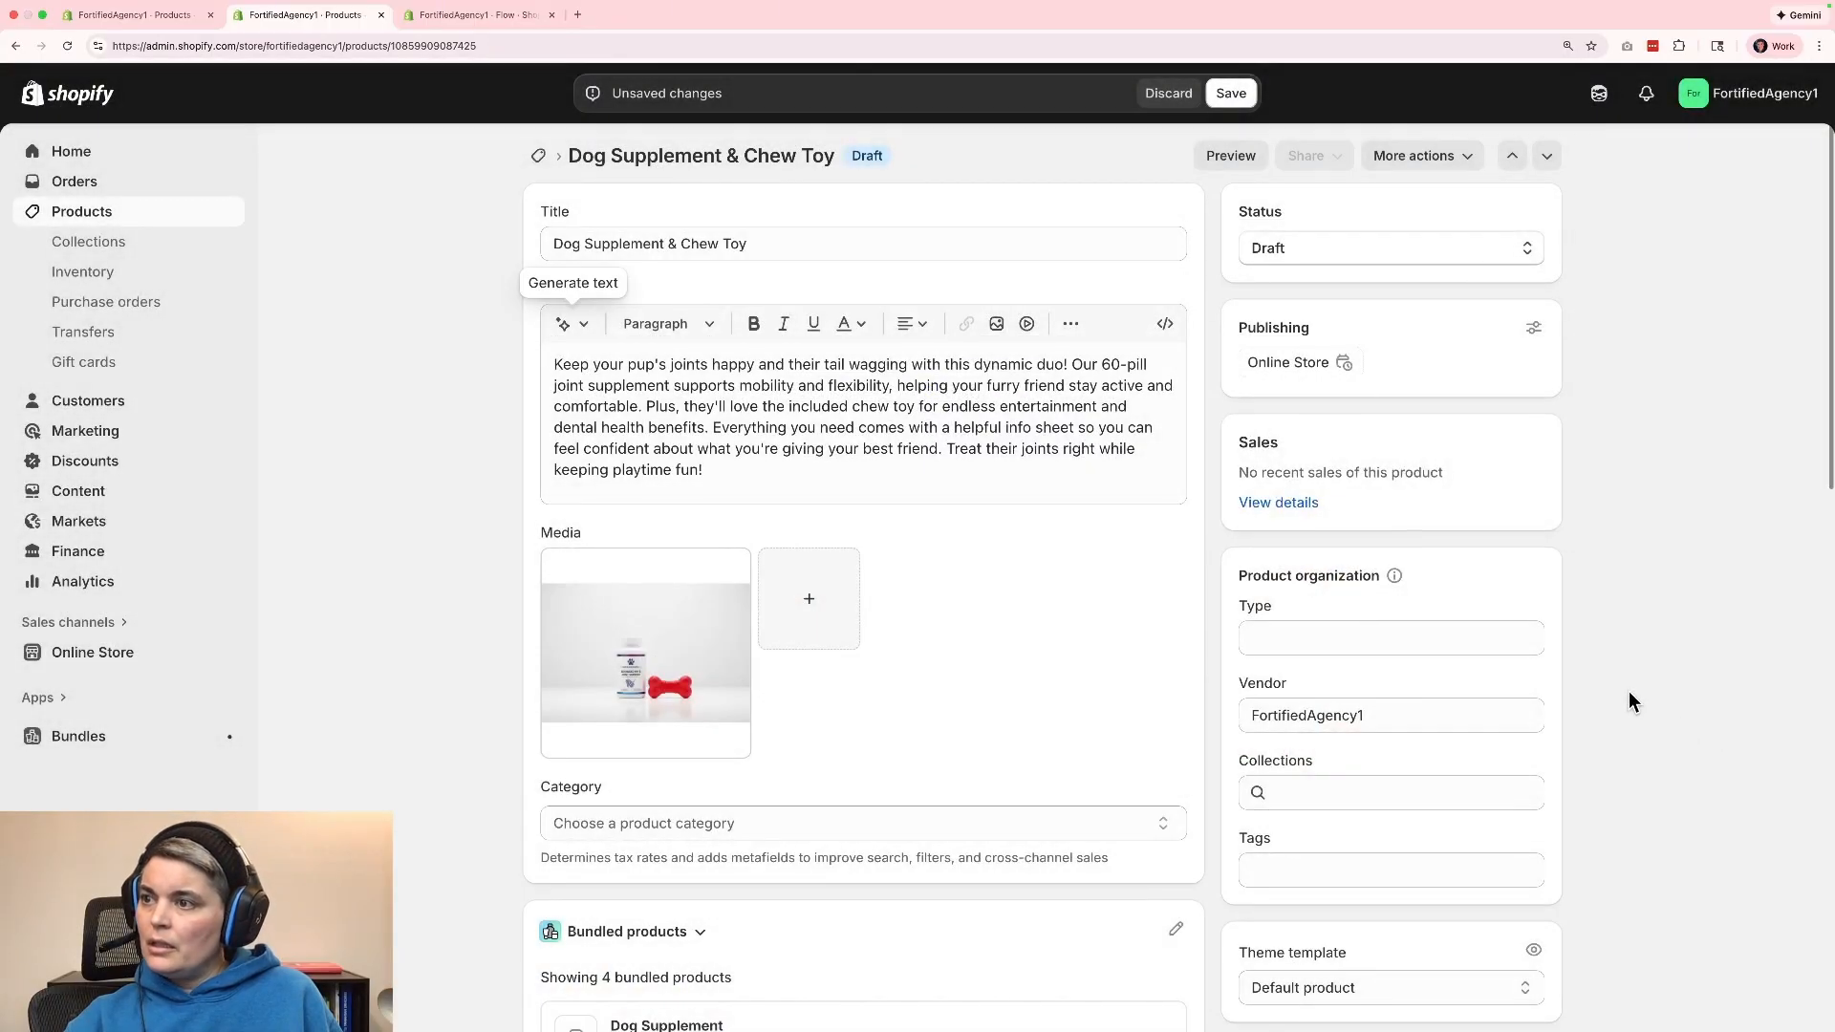
Set the product category to Pet Vitamins & Supplements under Animals & Pet Supplies > Pet Supplies.
{"action": "scroll", "coordinate": [1433, 697], "scroll_direction": "down", "scroll_amount": 3}
{"action": "left_click", "coordinate": [1005, 686]}
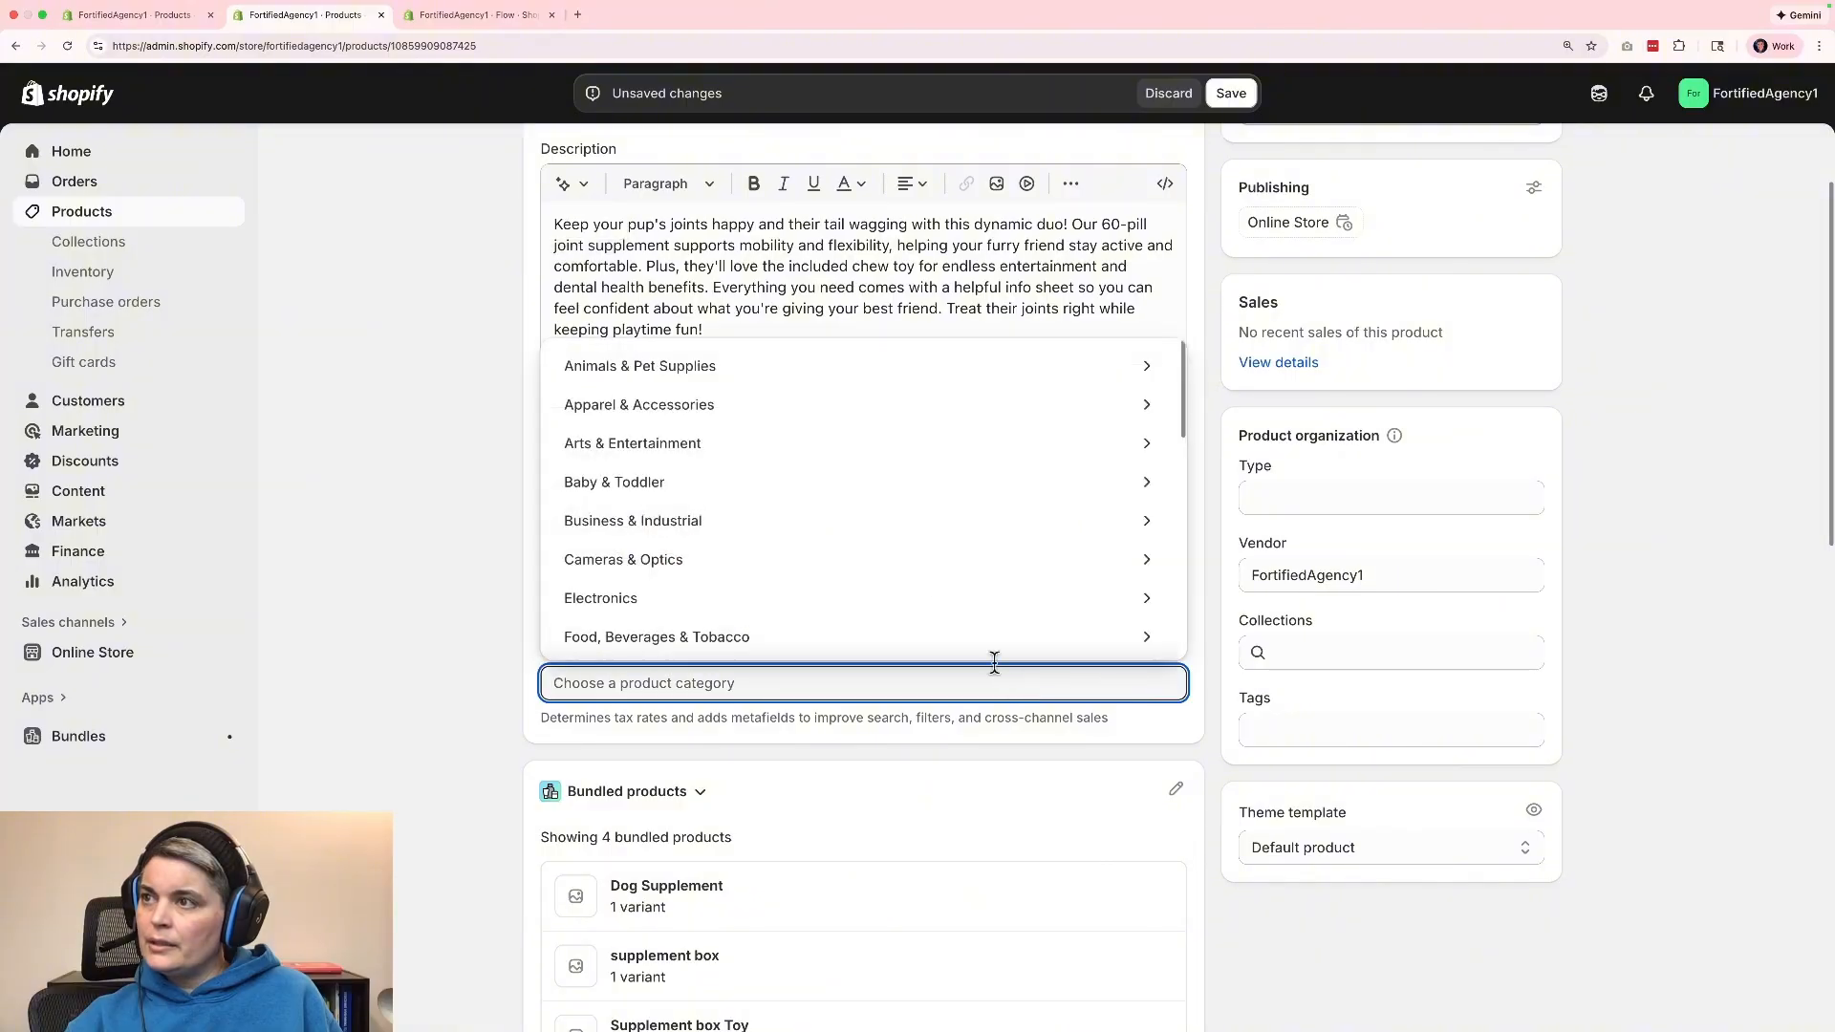
{"action": "left_click", "coordinate": [836, 366]}
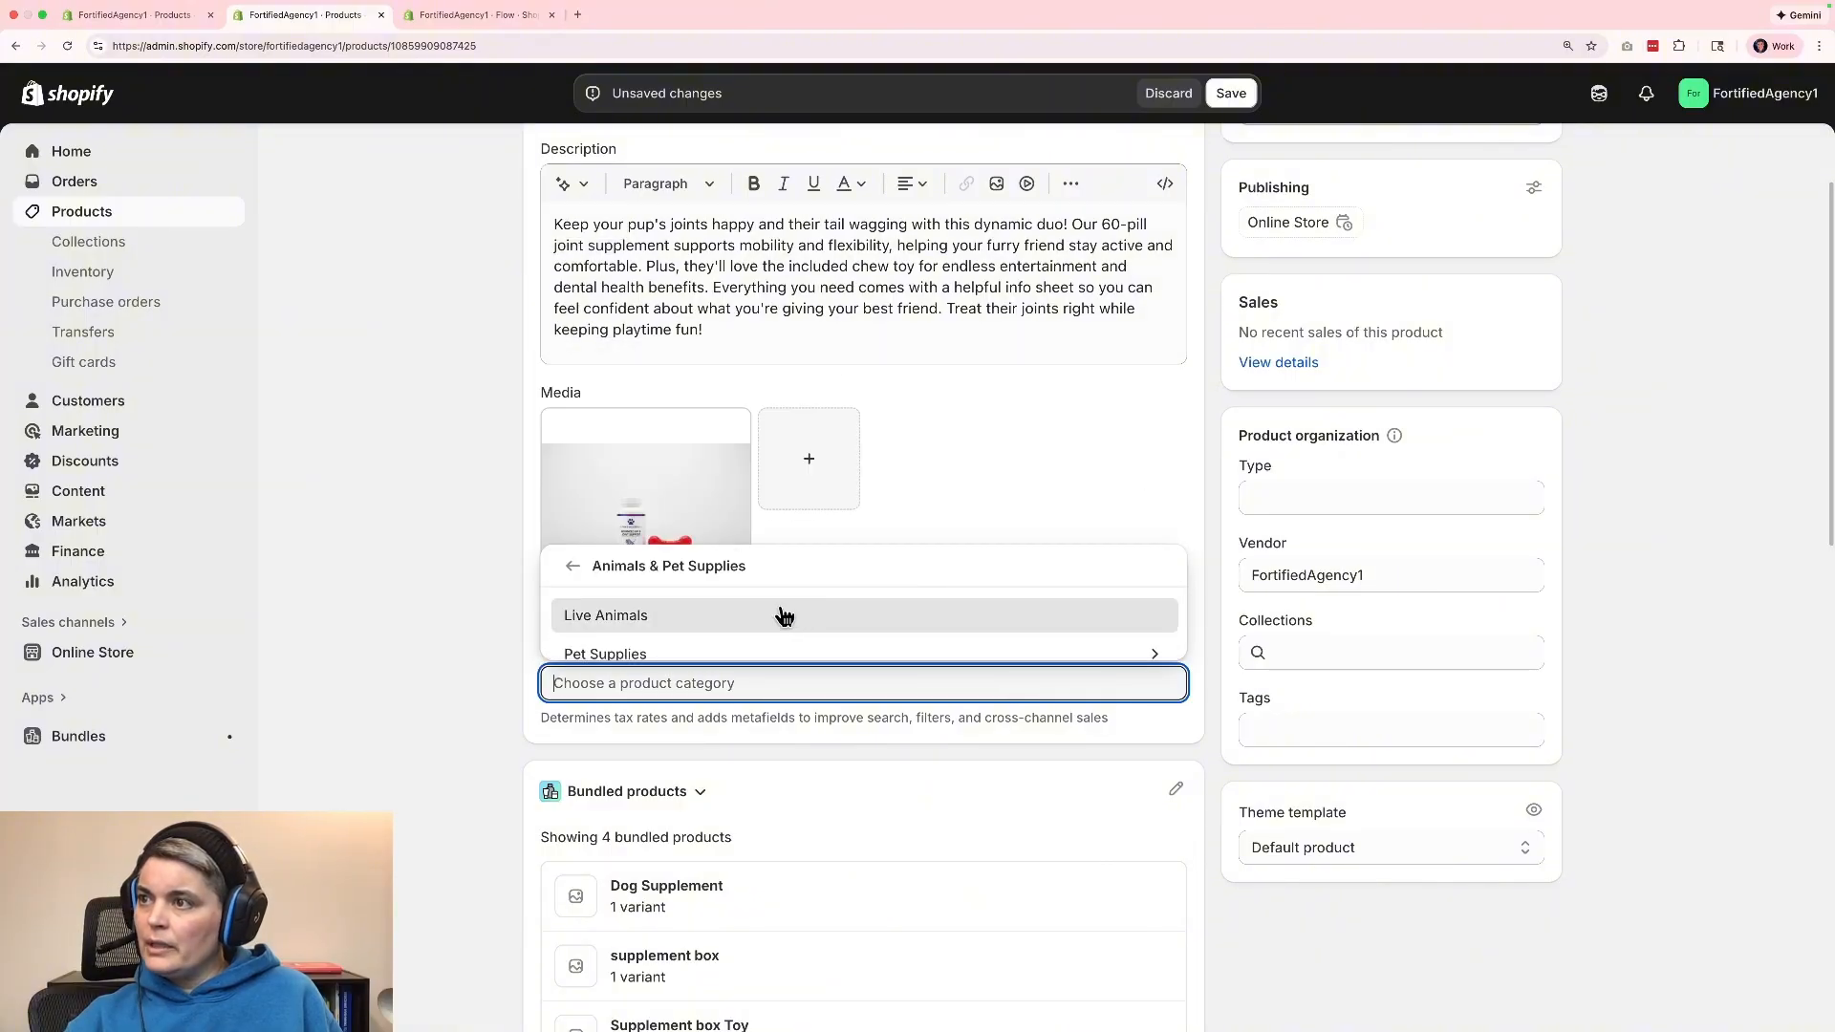
{"action": "left_click", "coordinate": [776, 652]}
{"action": "scroll", "coordinate": [917, 614], "scroll_direction": "down", "scroll_amount": 10}
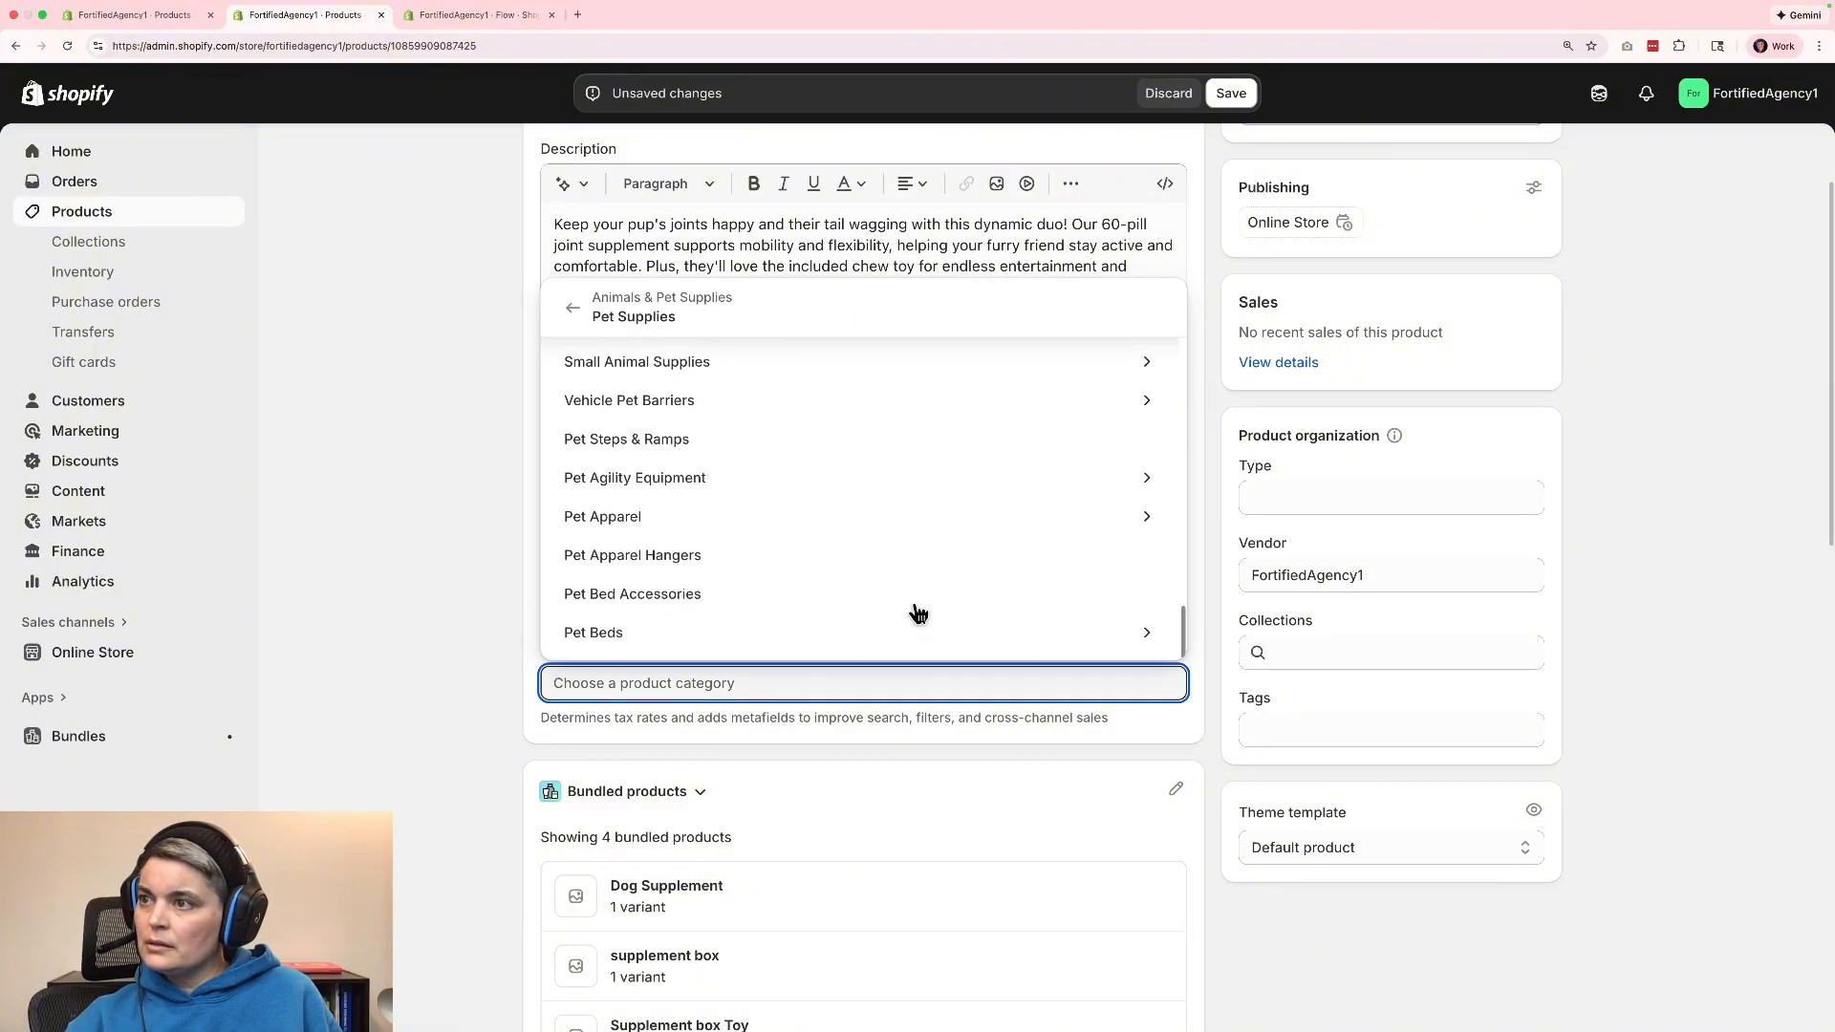
{"action": "scroll", "coordinate": [816, 543], "scroll_direction": "up", "scroll_amount": 5}
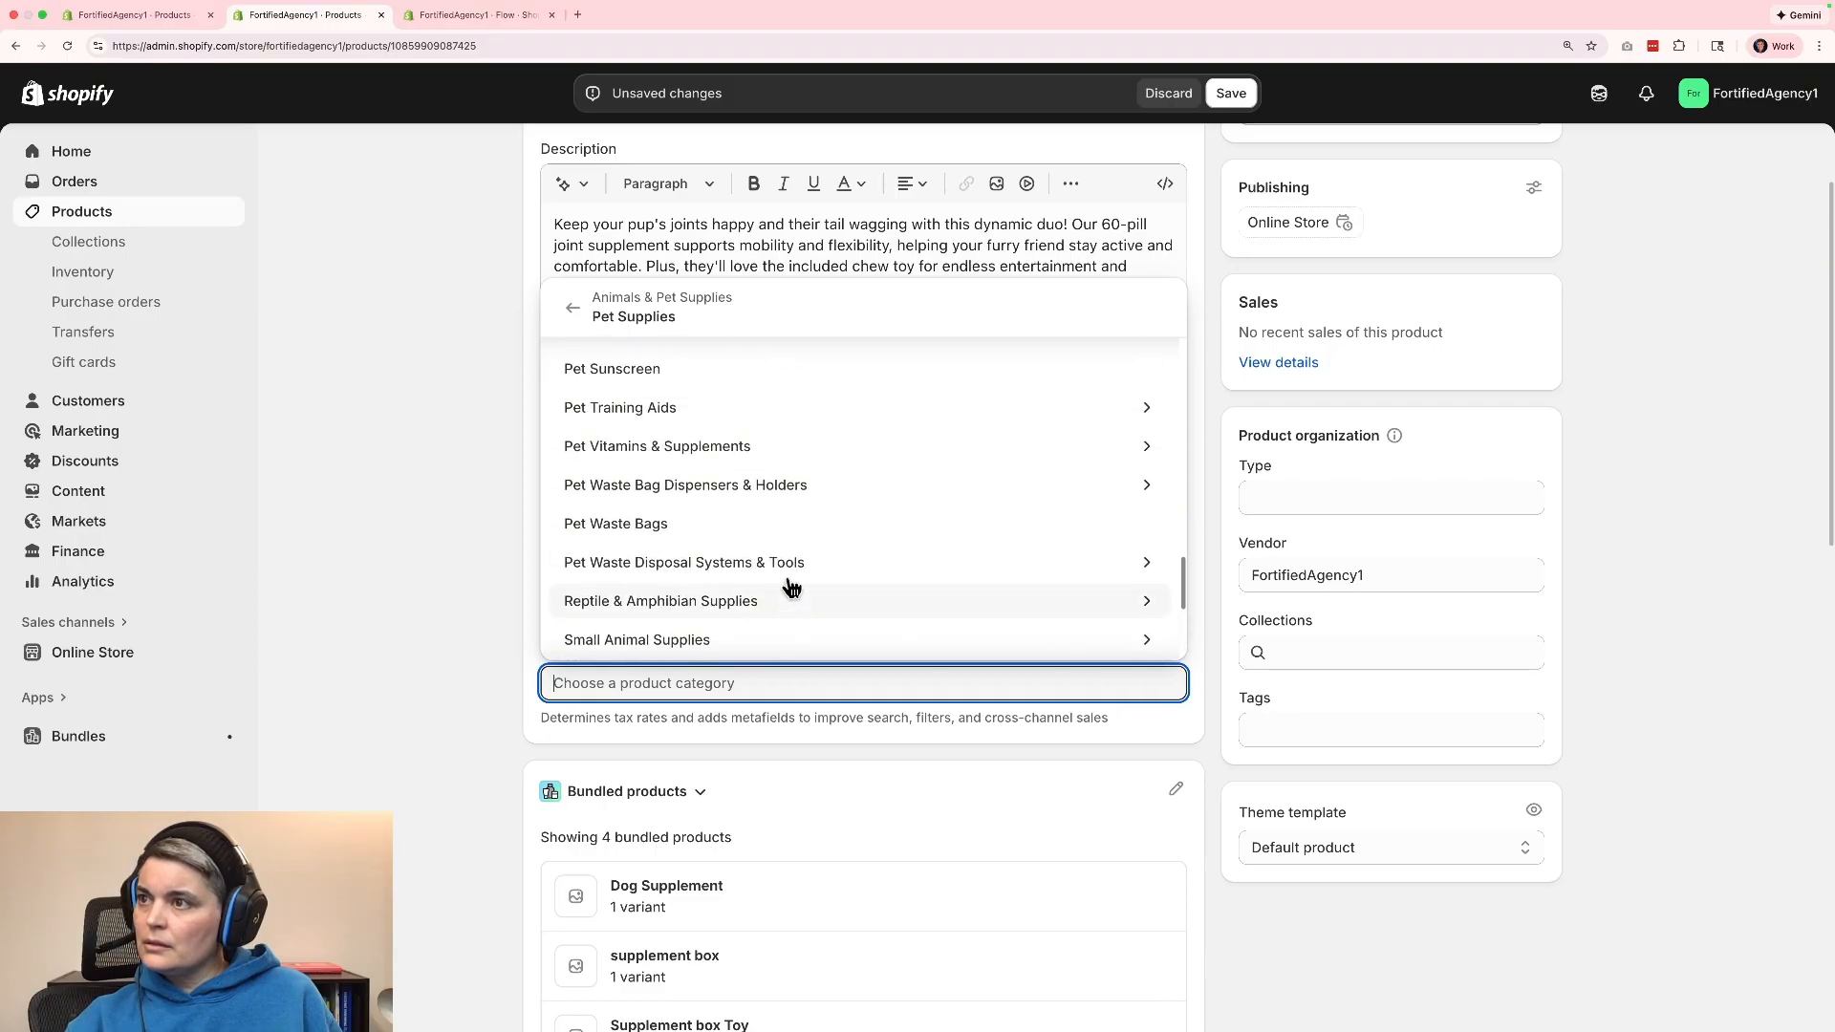
{"action": "left_click", "coordinate": [768, 449]}
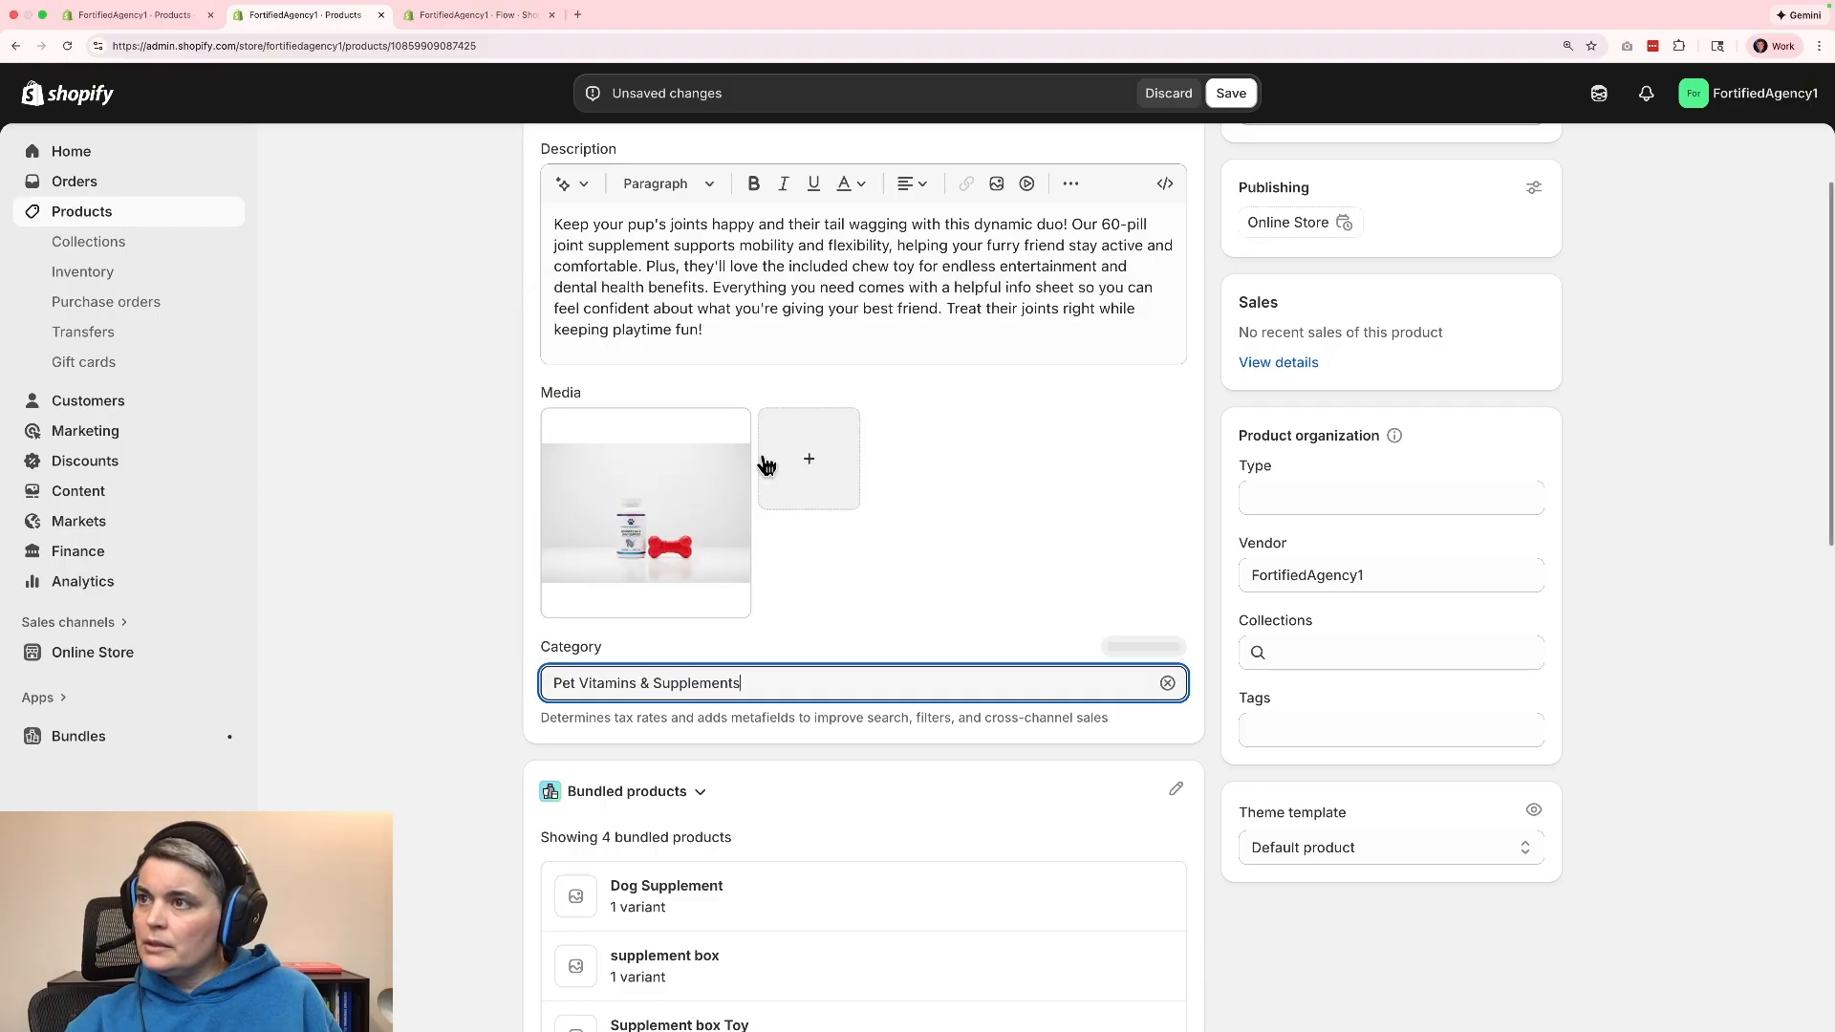
{"action": "left_click", "coordinate": [1688, 748]}
Set the bundle's price to $32.99.
{"action": "scroll", "coordinate": [1624, 707], "scroll_direction": "down", "scroll_amount": 4}
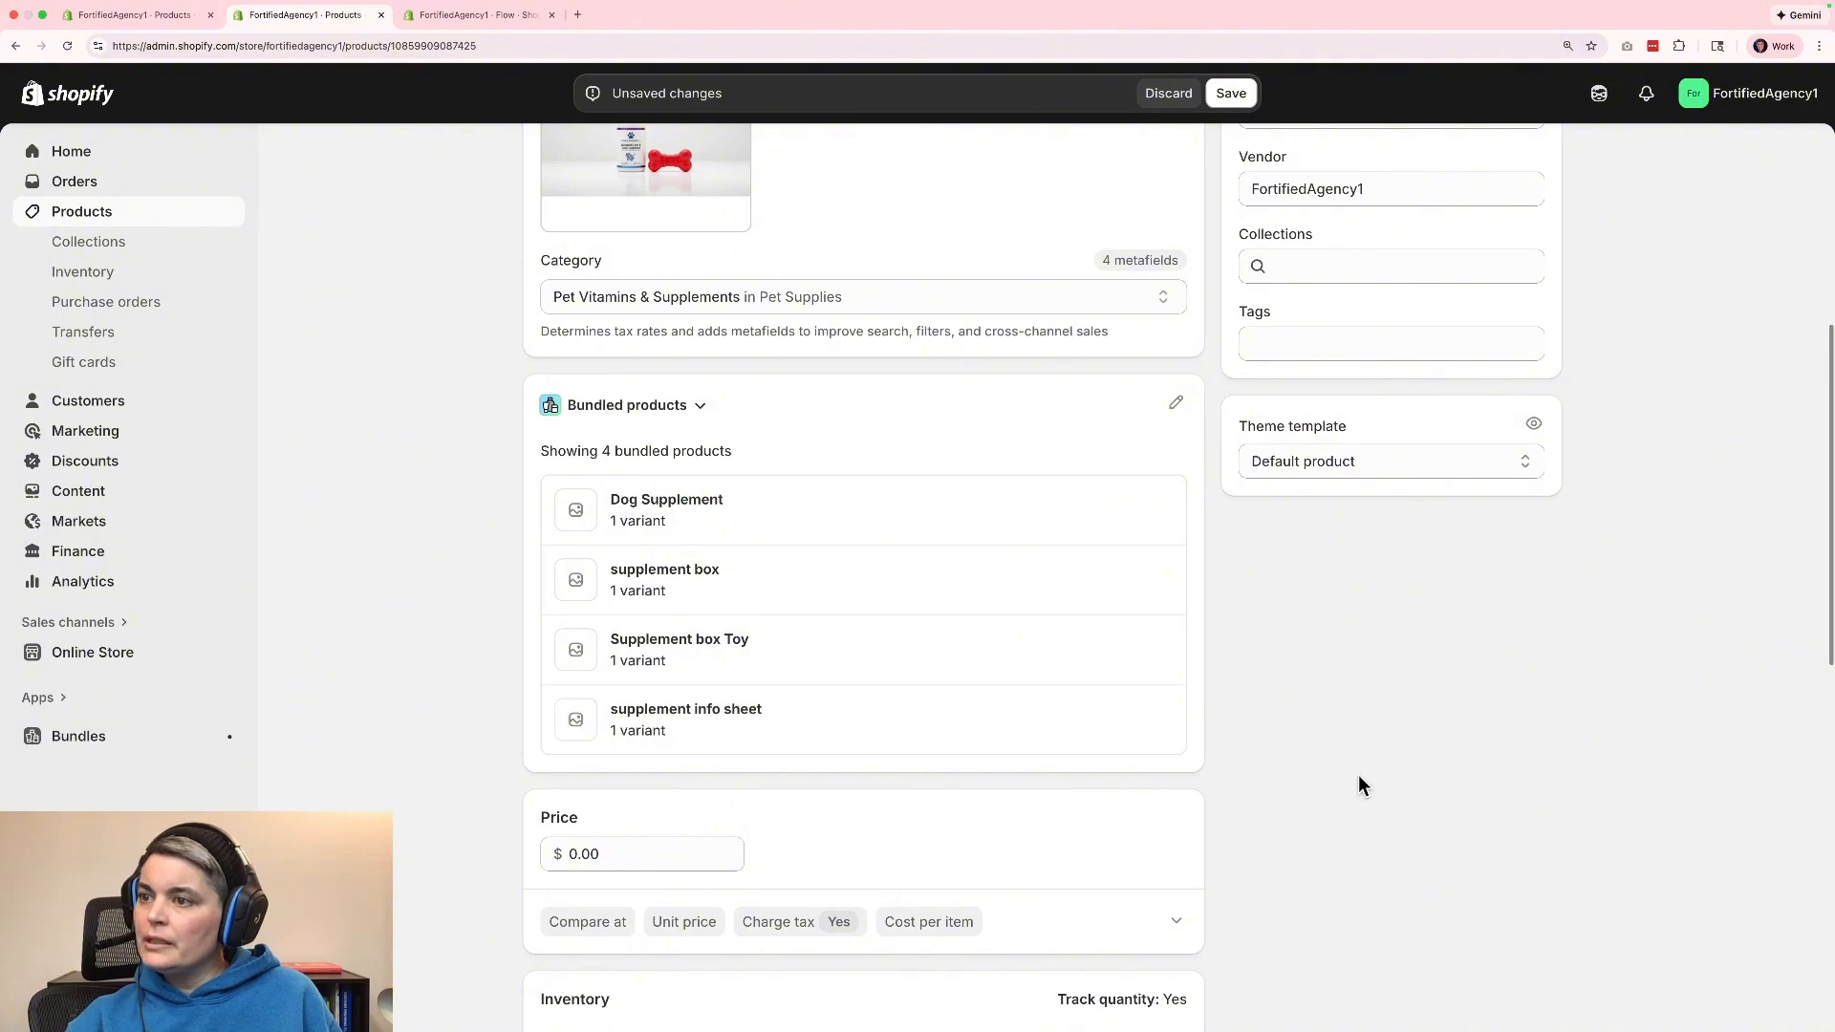
{"action": "scroll", "coordinate": [1357, 774], "scroll_direction": "down", "scroll_amount": 3}
{"action": "left_click", "coordinate": [611, 594]}
{"action": "double_click", "coordinate": [612, 595]}
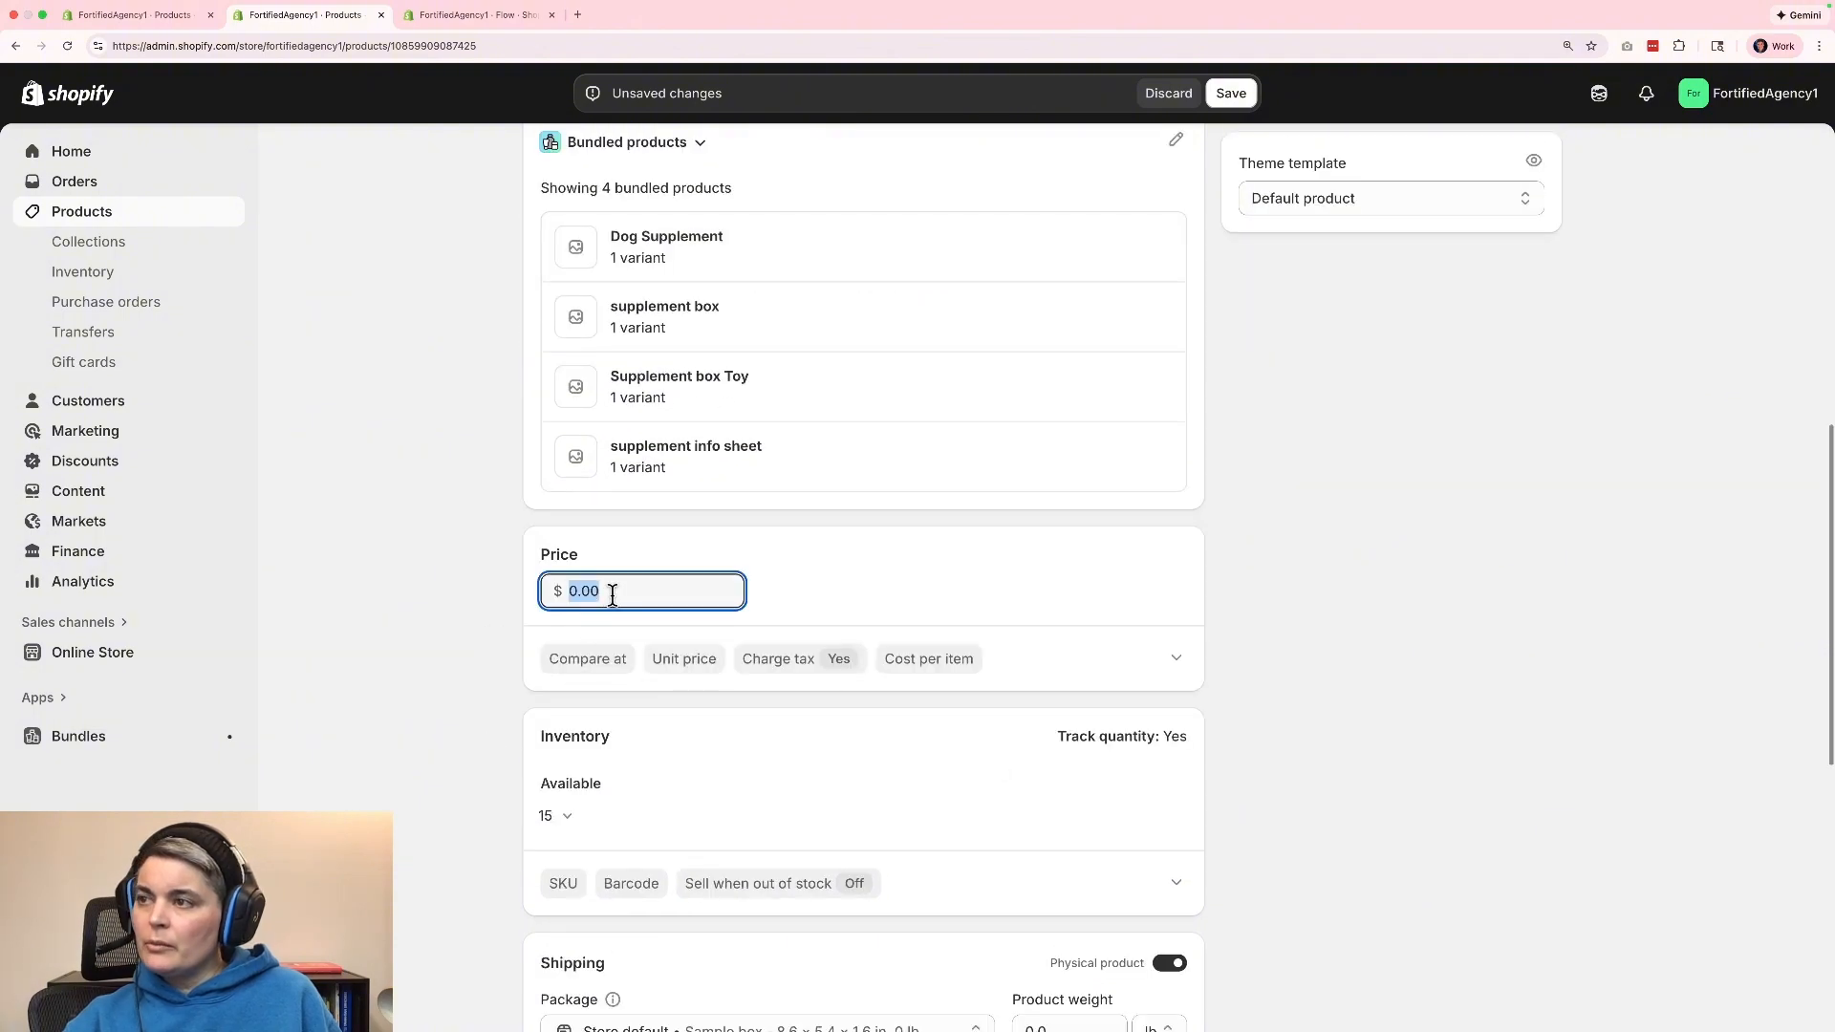
{"action": "type", "text": "320."}
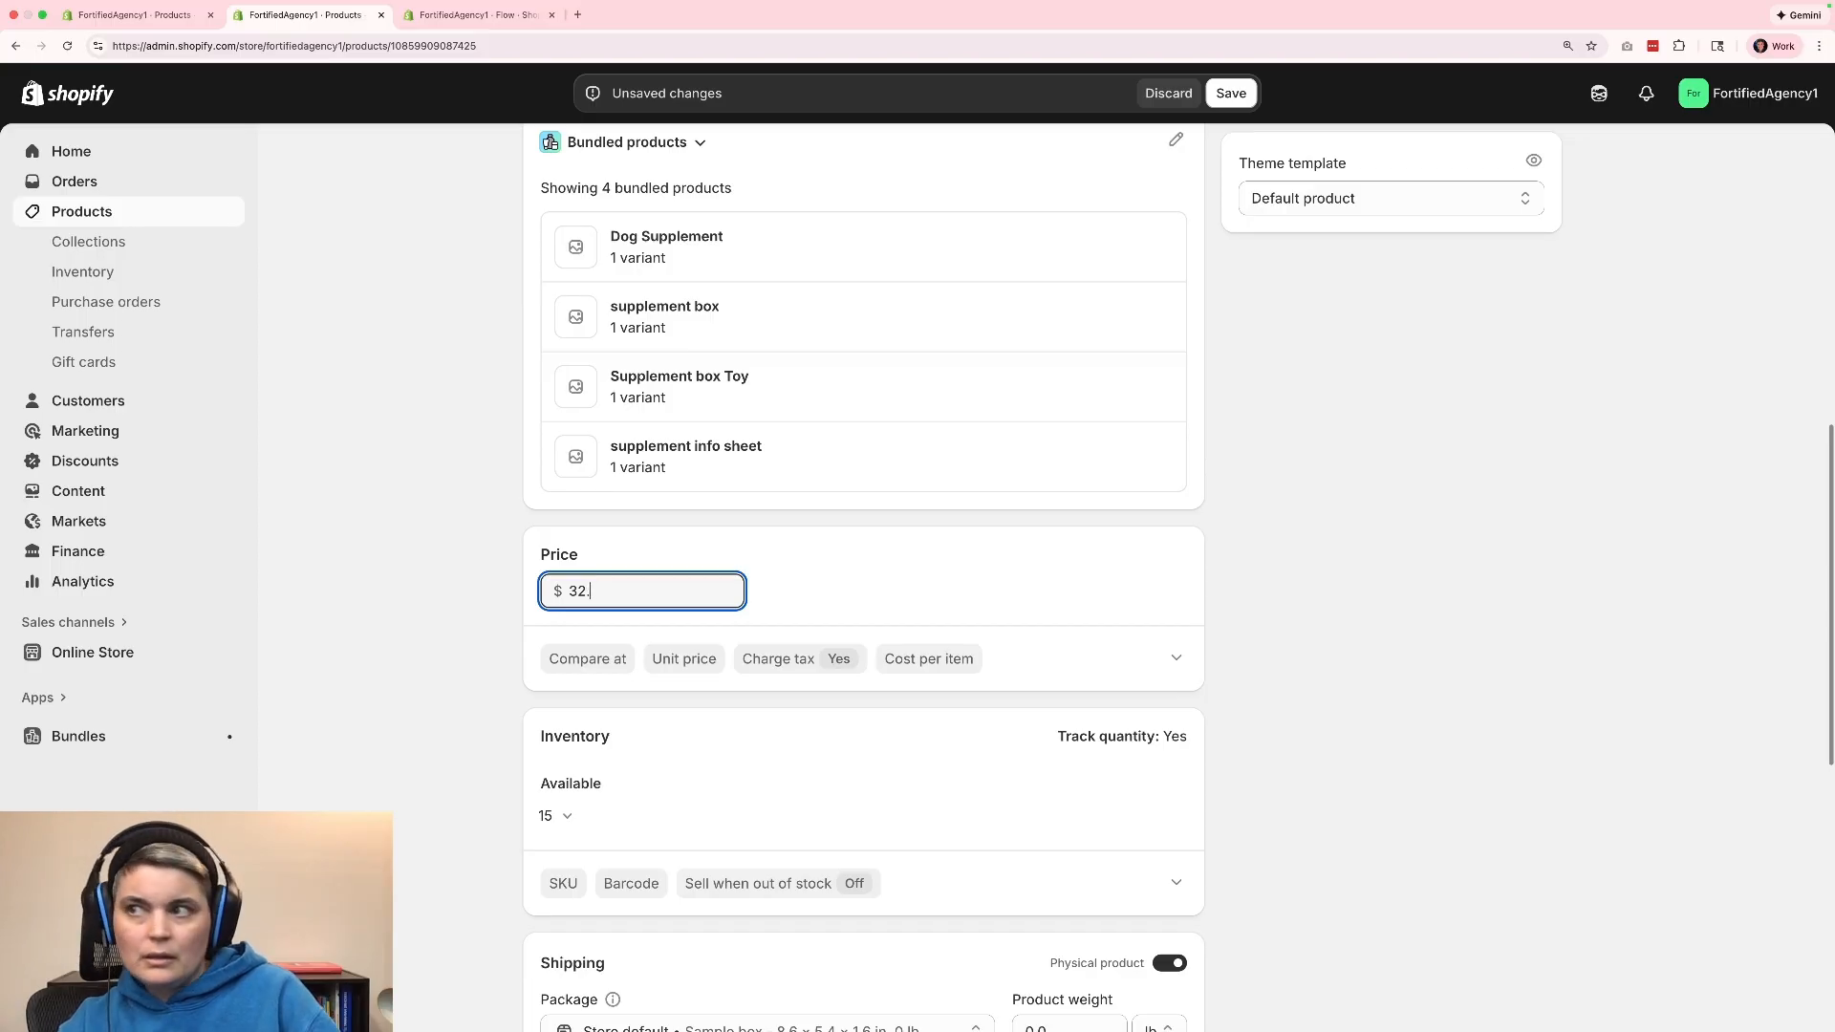
{"action": "left_click", "coordinate": [1296, 653]}
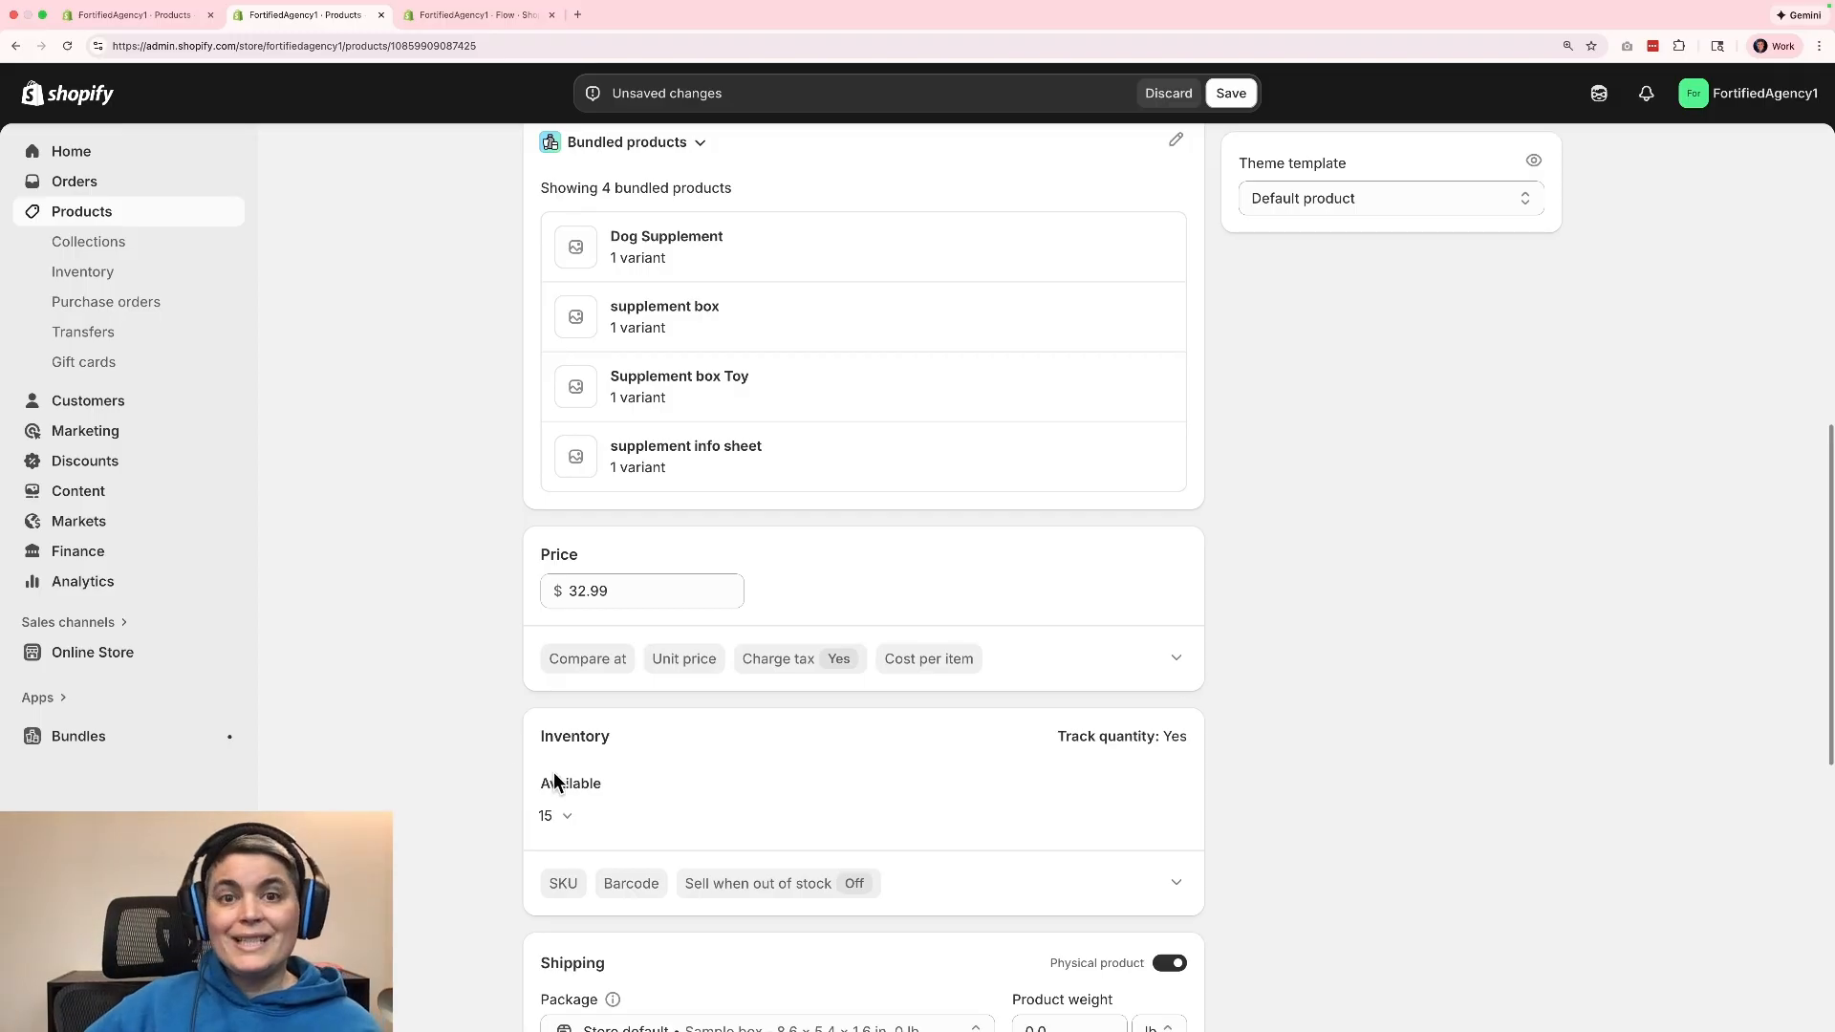
Check how the bundle's available quantity is determined, and review its shipping, metafield and search engine listing sections.
{"action": "left_click", "coordinate": [567, 824]}
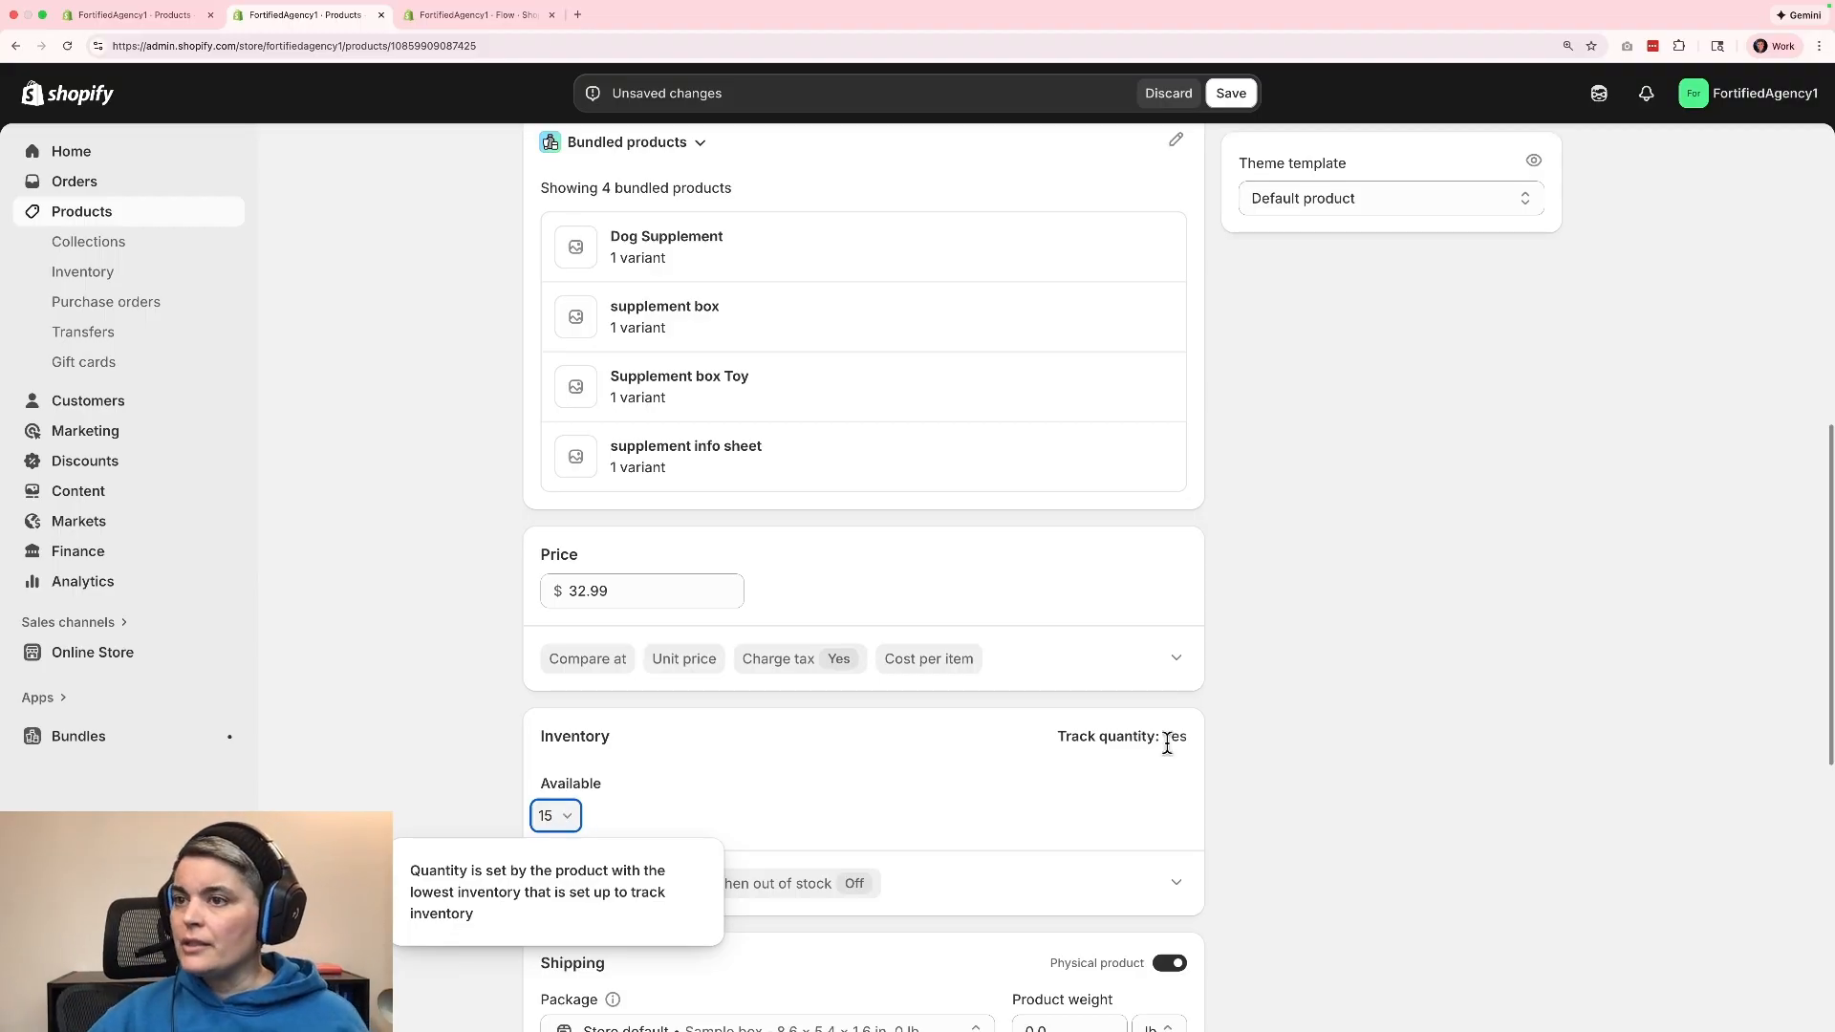
{"action": "left_click", "coordinate": [1378, 801]}
{"action": "scroll", "coordinate": [1376, 853], "scroll_direction": "down", "scroll_amount": 4}
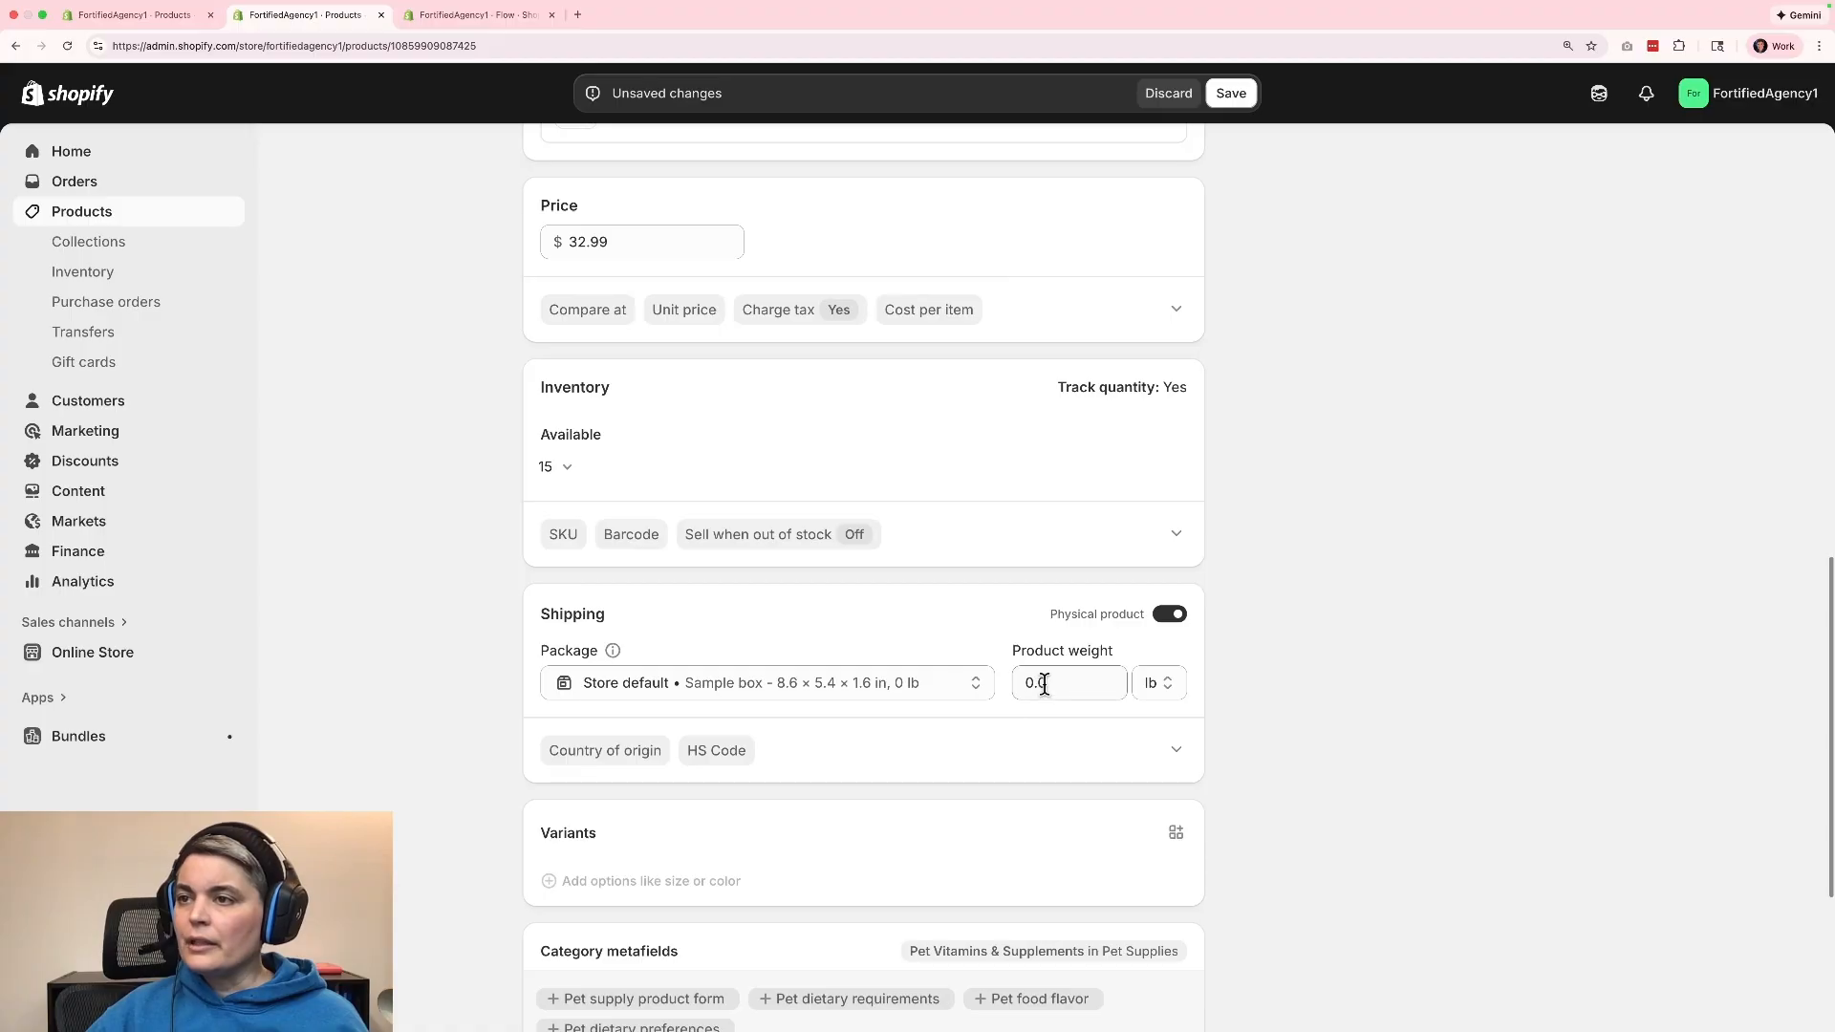
{"action": "scroll", "coordinate": [1368, 840], "scroll_direction": "down", "scroll_amount": 4}
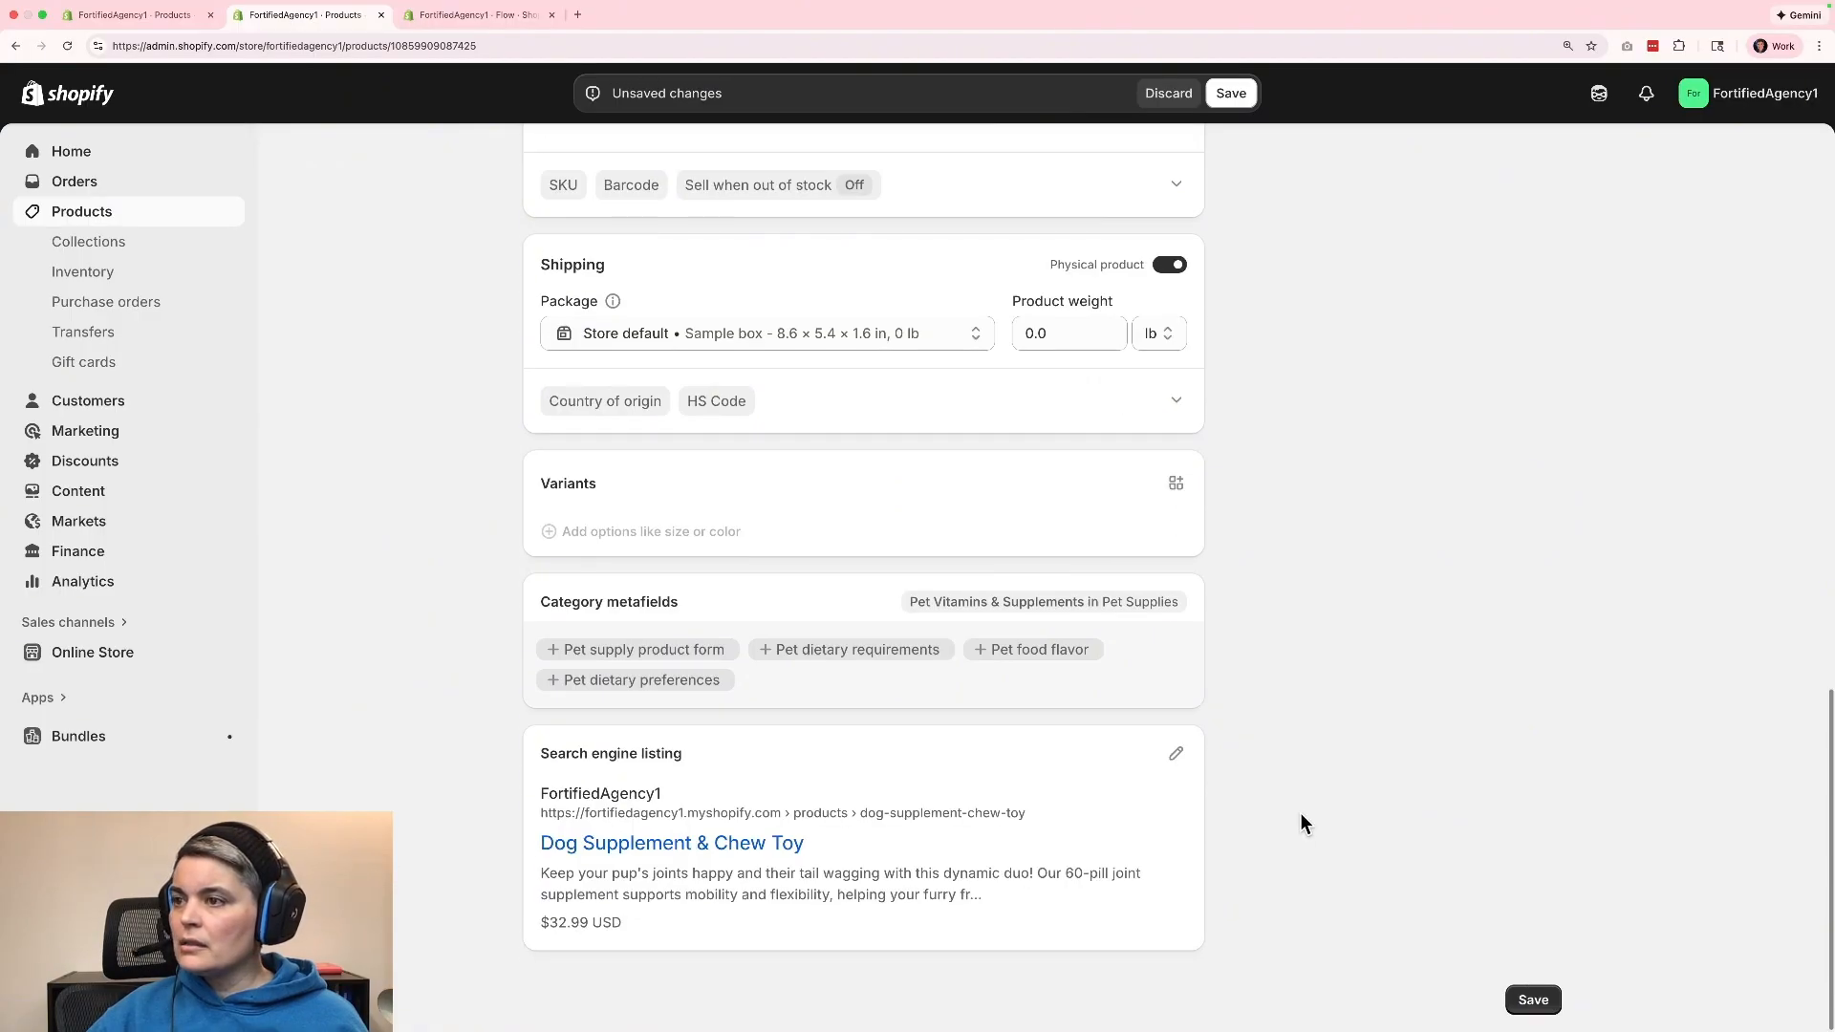
Change the bundle product's status to Active and save the product.
{"action": "scroll", "coordinate": [1300, 813], "scroll_direction": "up", "scroll_amount": 15}
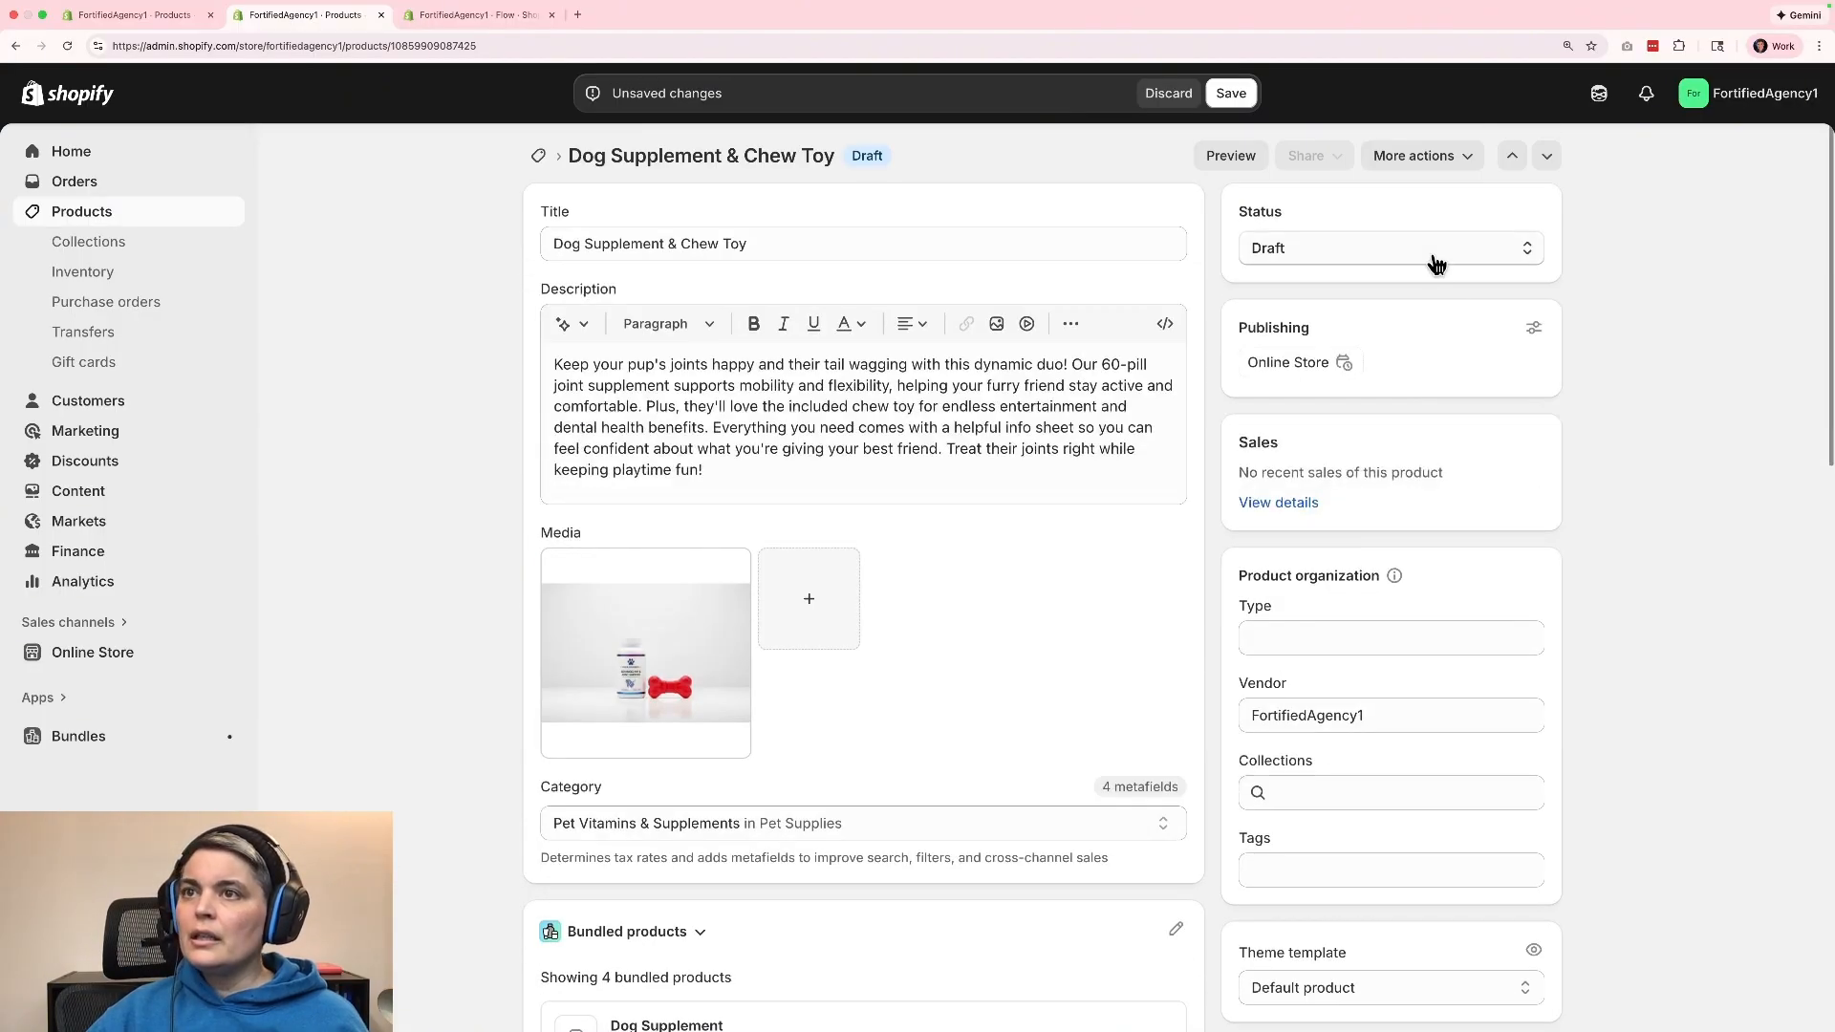
{"action": "left_click", "coordinate": [1436, 263]}
{"action": "left_click", "coordinate": [1413, 294]}
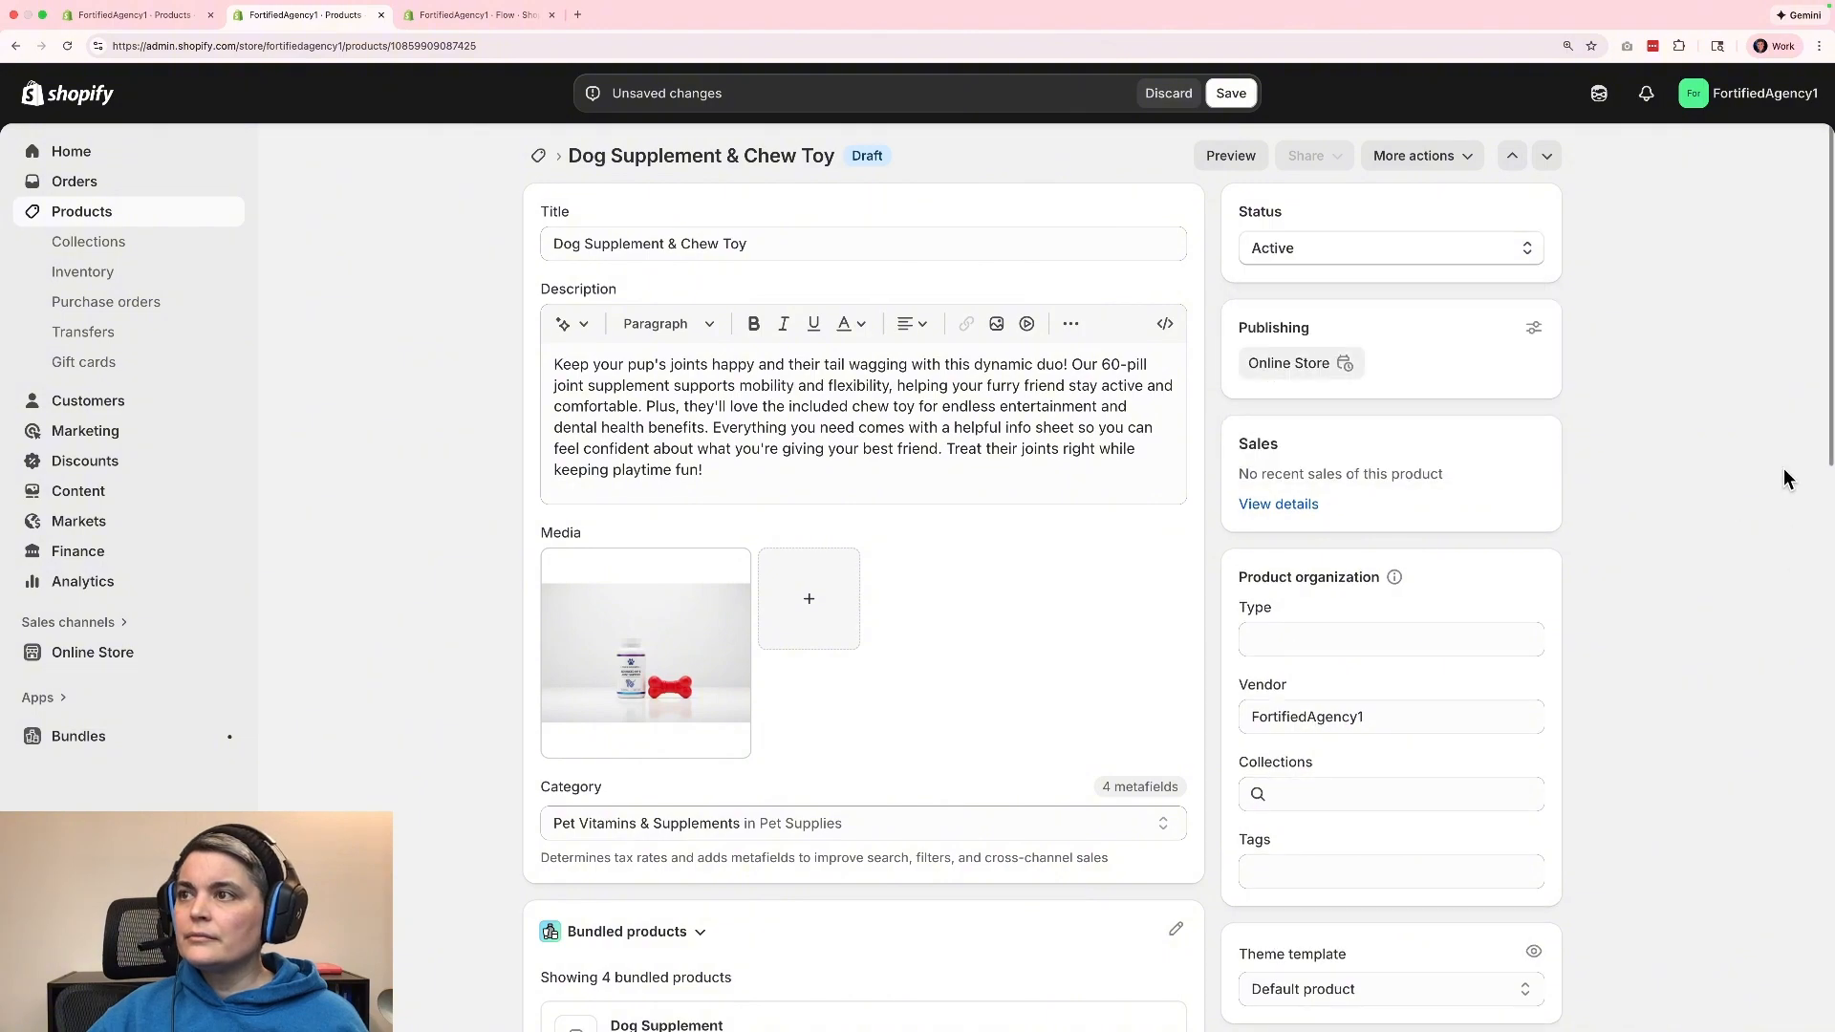
{"action": "left_click", "coordinate": [1233, 93]}
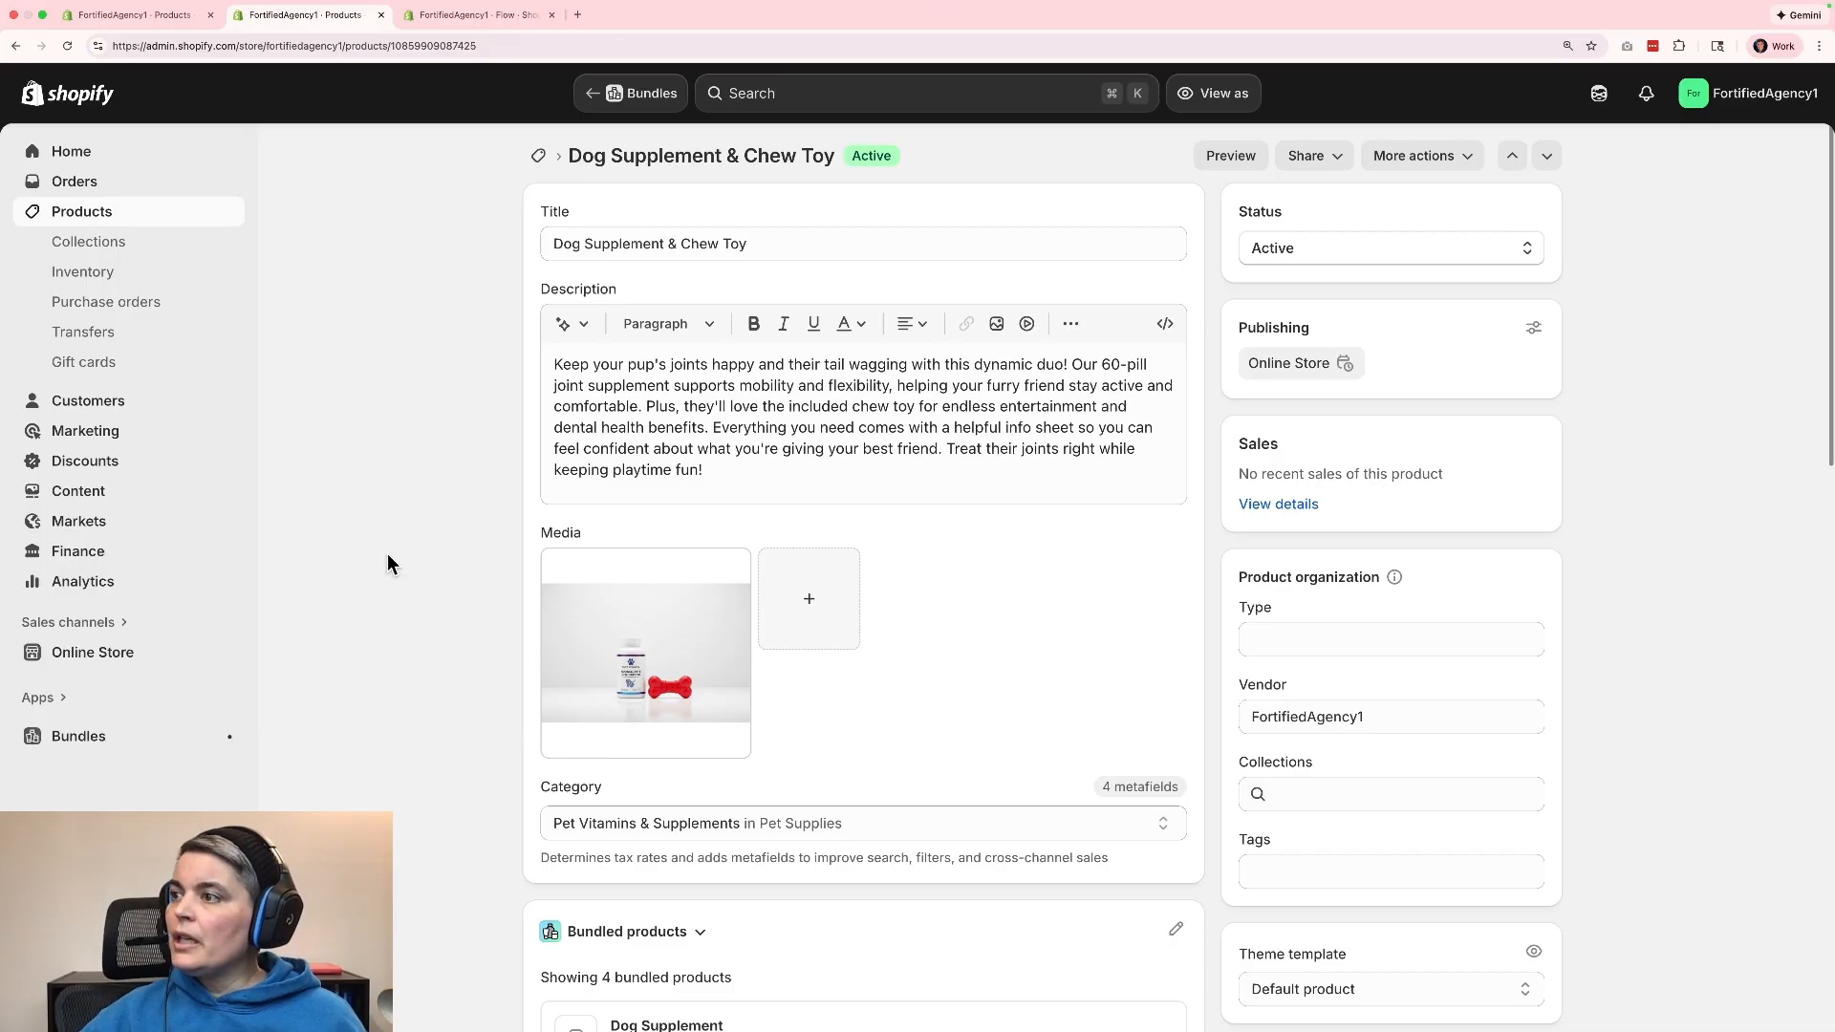
Switch to the Flow app and open its workflow template library.
{"action": "left_click", "coordinate": [43, 697]}
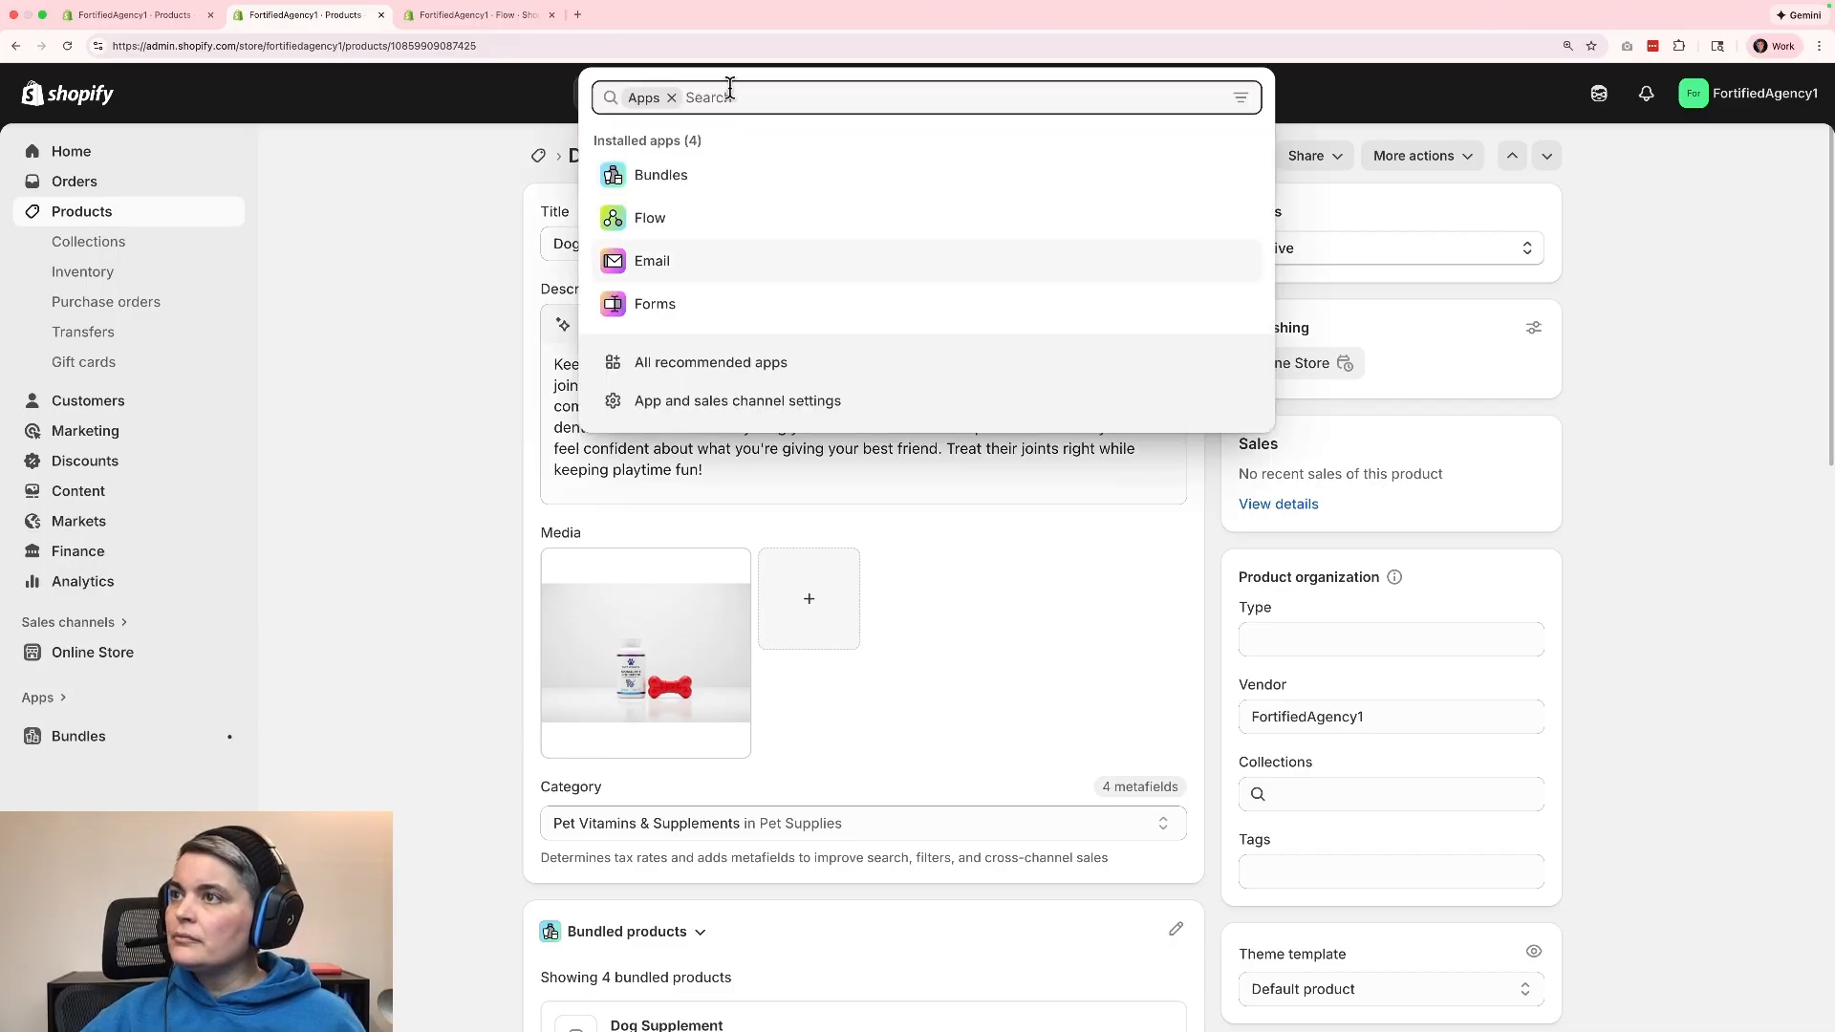
{"action": "left_click", "coordinate": [666, 230]}
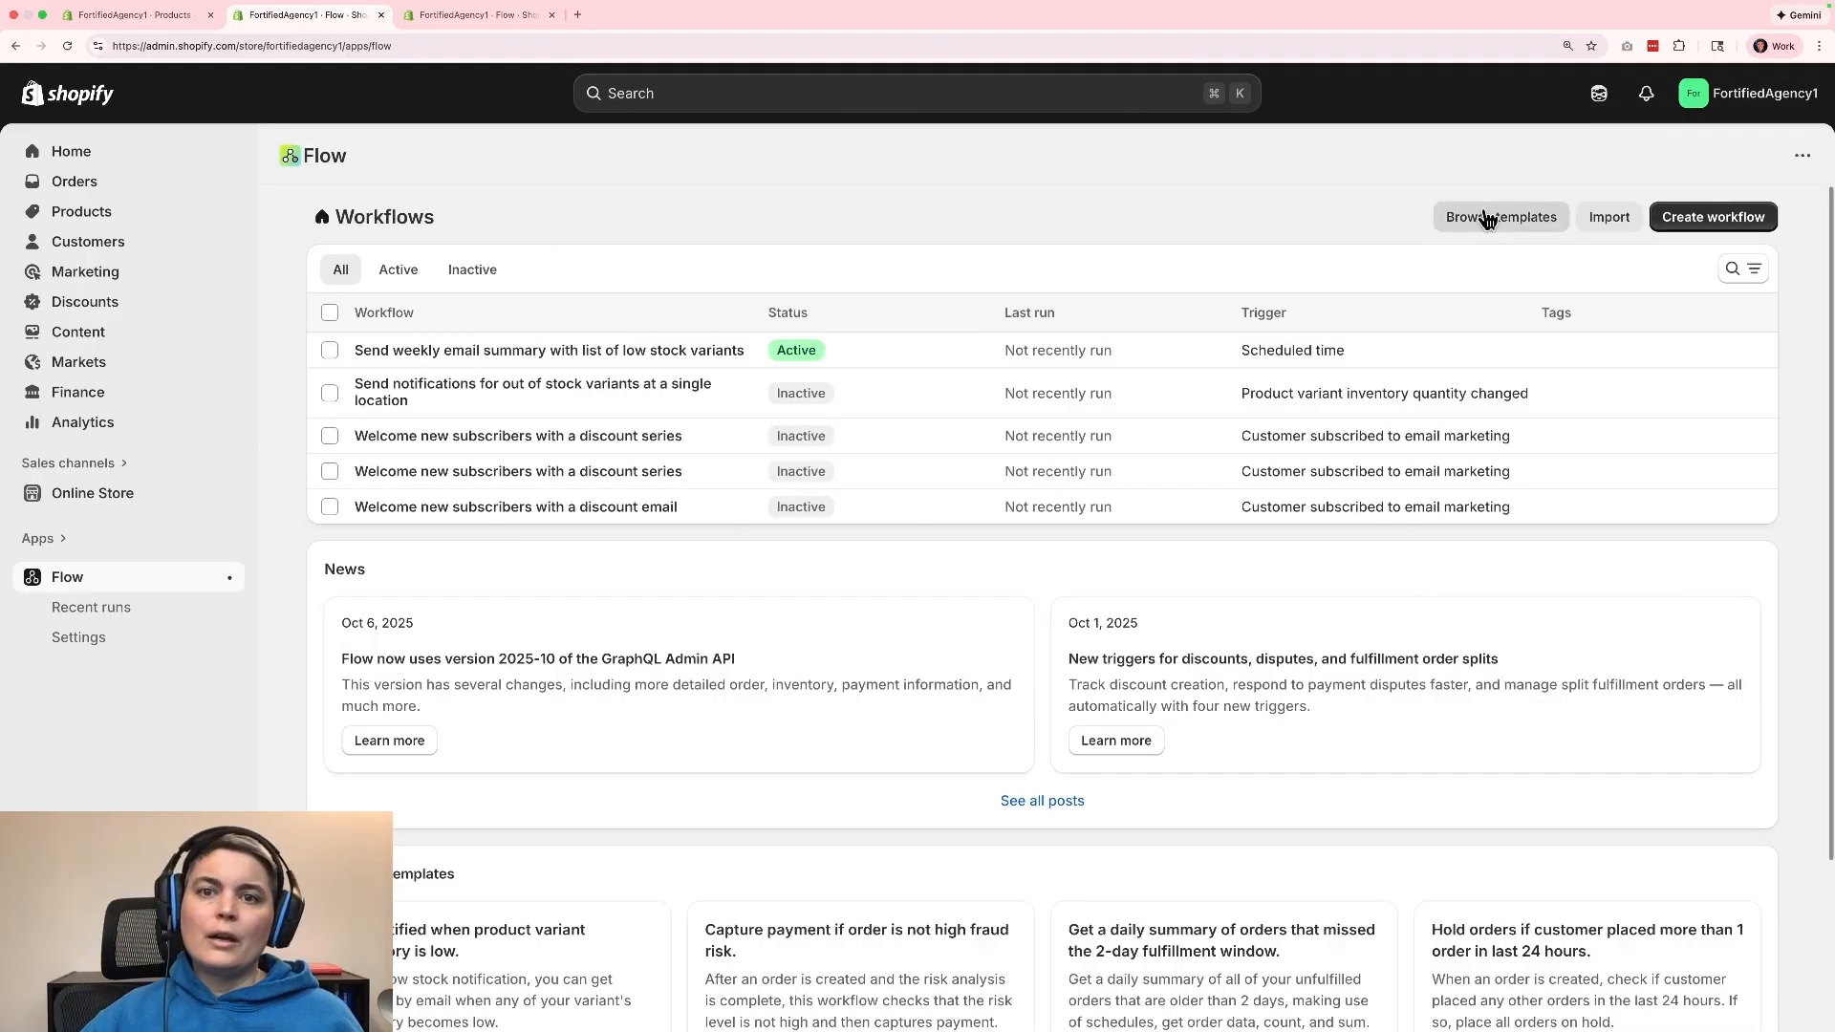
{"action": "left_click", "coordinate": [1486, 230]}
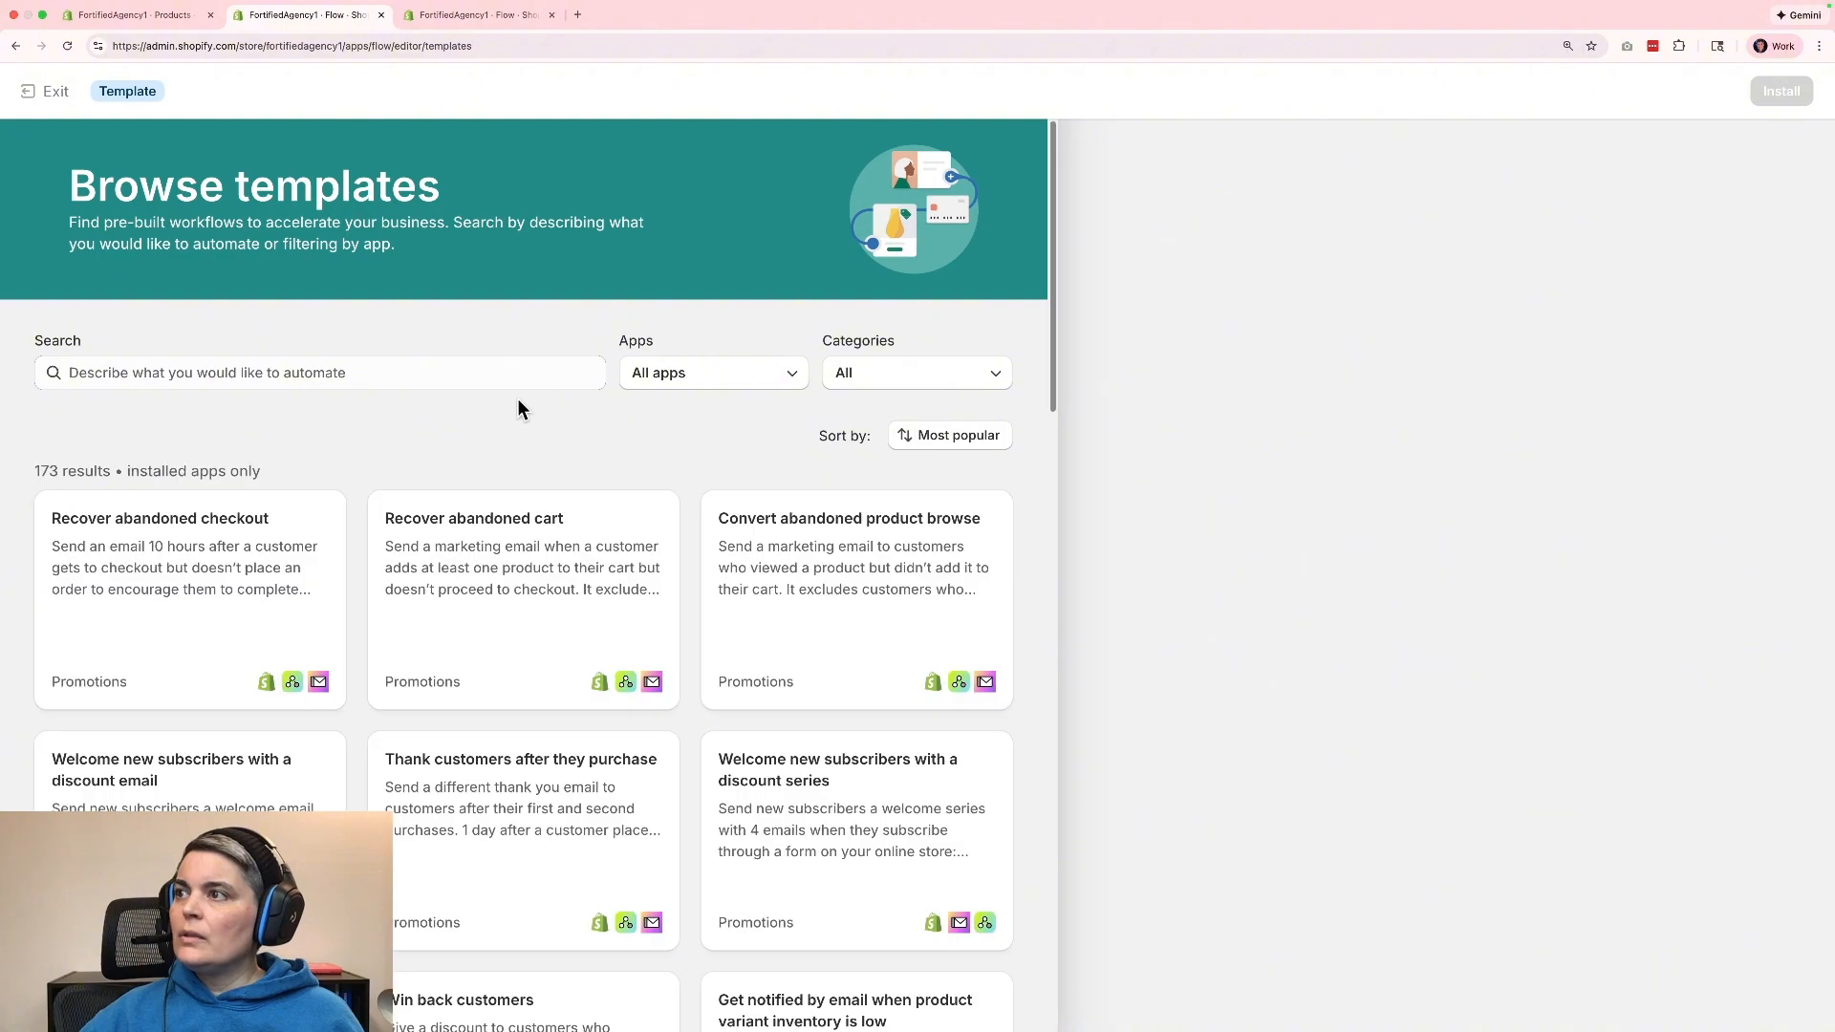
Search the workflow template library for "stock".
{"action": "left_click", "coordinate": [399, 376]}
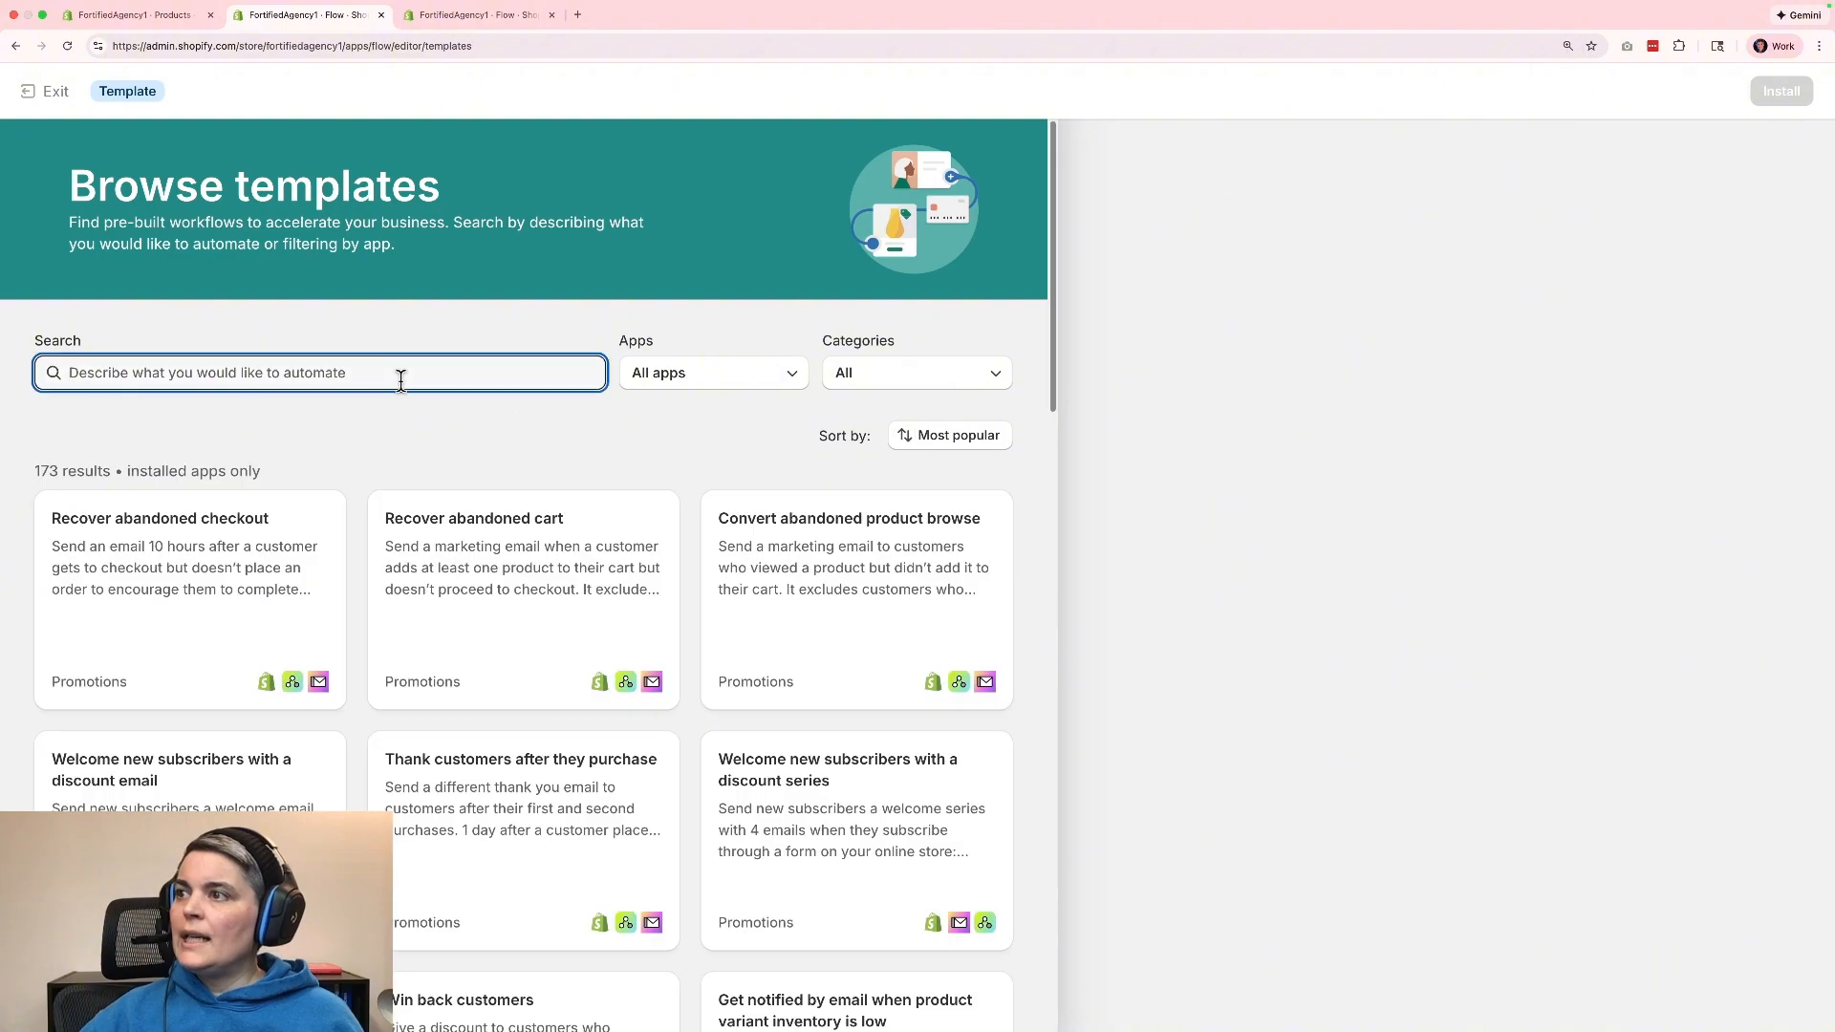
{"action": "type", "text": "stock"}
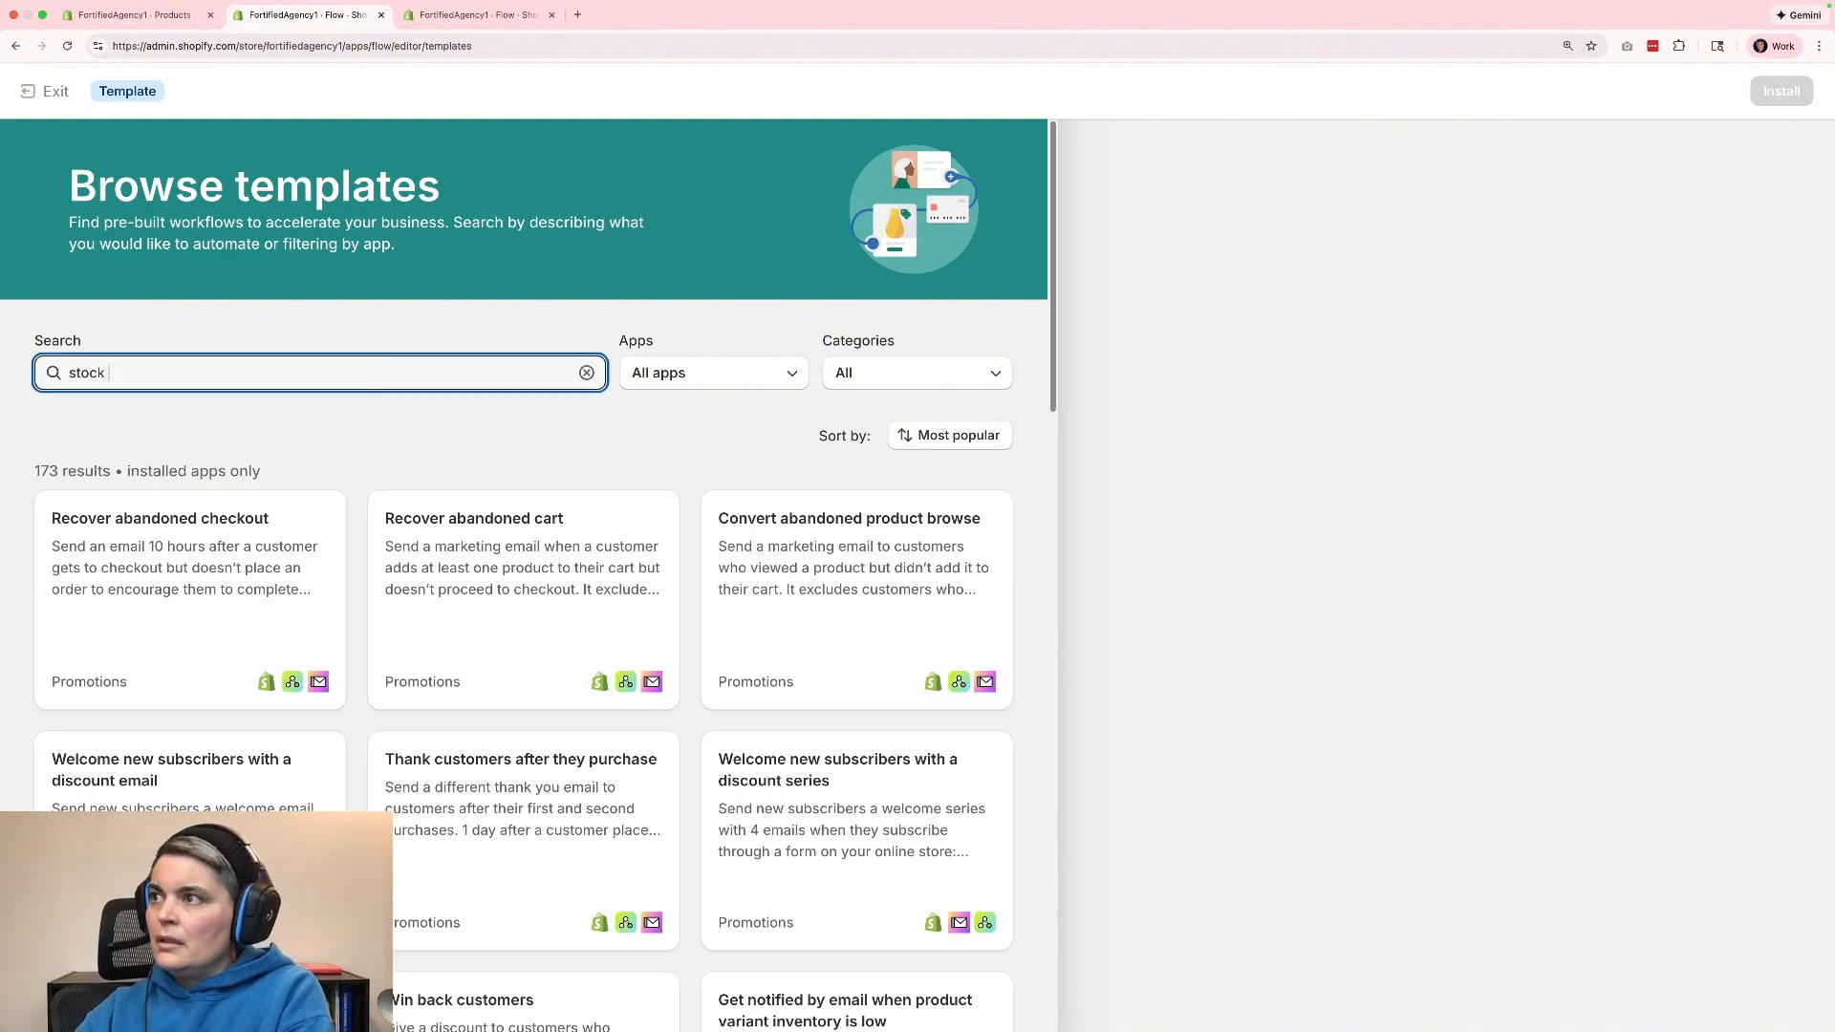
{"action": "key", "text": "BackSpace"}
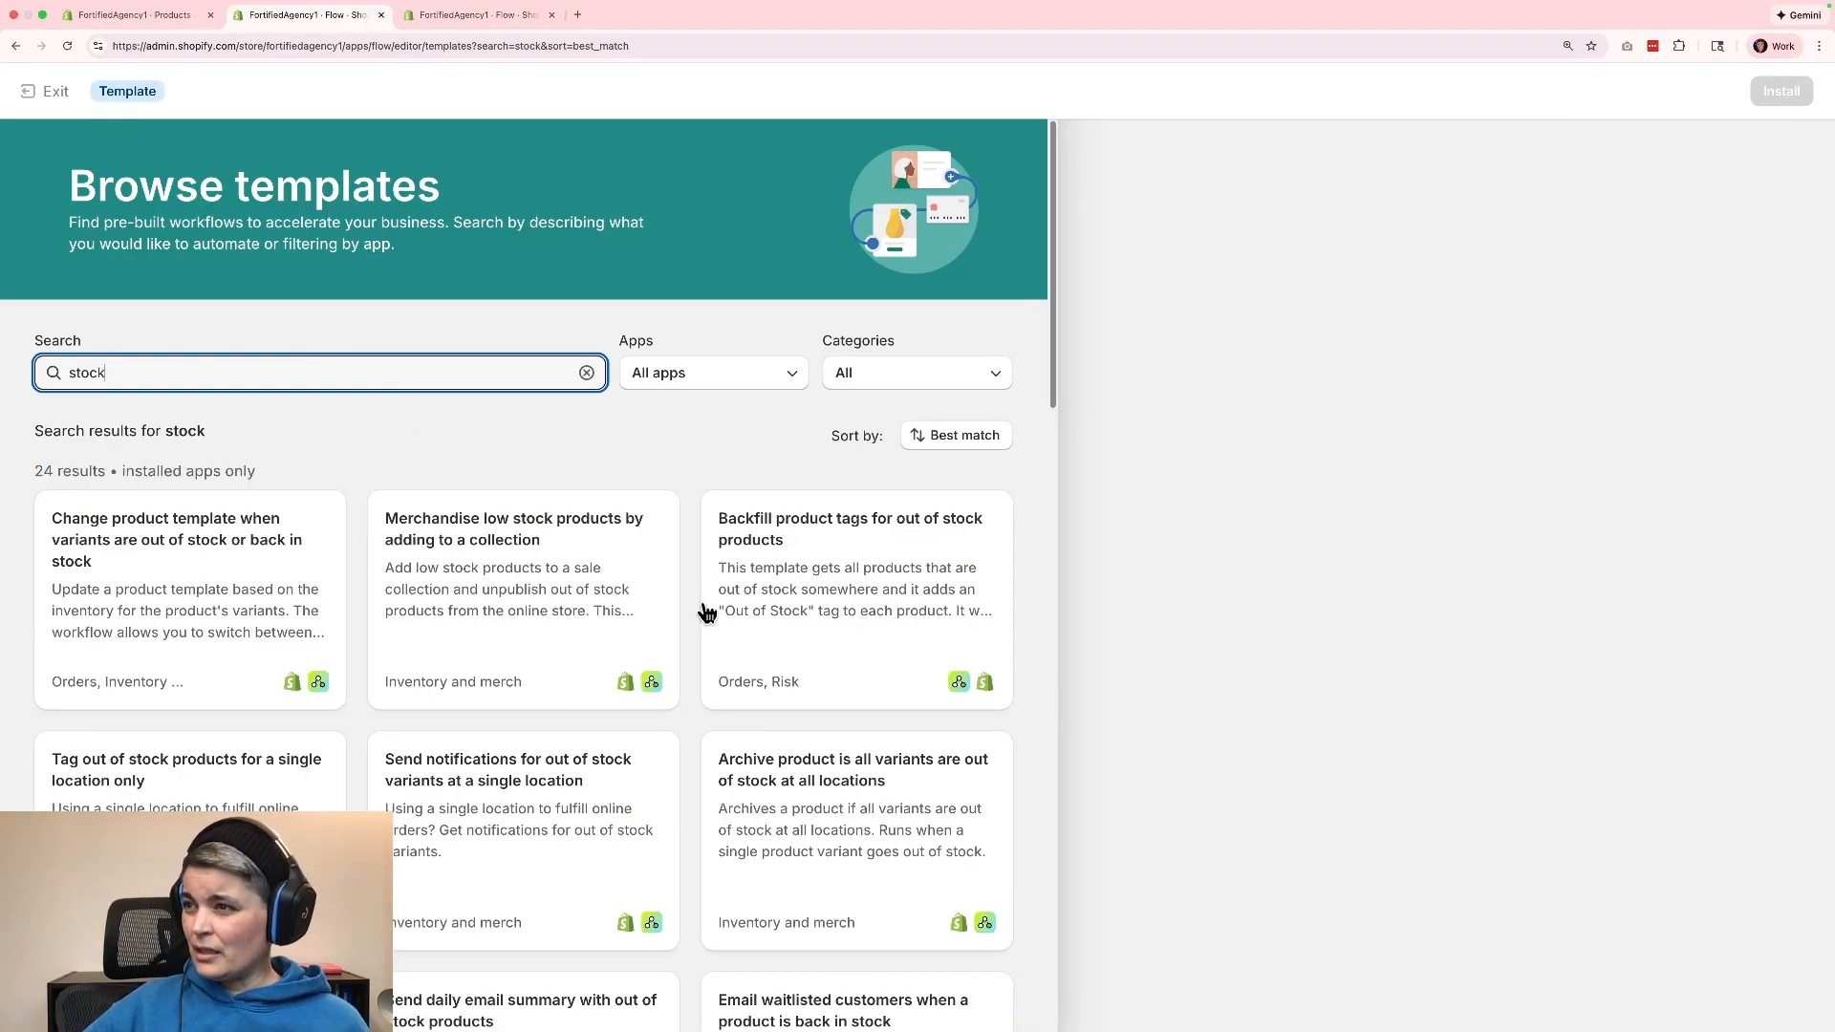
Find the "Send weekly email summary with list of low stock variants" template among the results and install it.
{"action": "scroll", "coordinate": [705, 611], "scroll_direction": "down", "scroll_amount": 20}
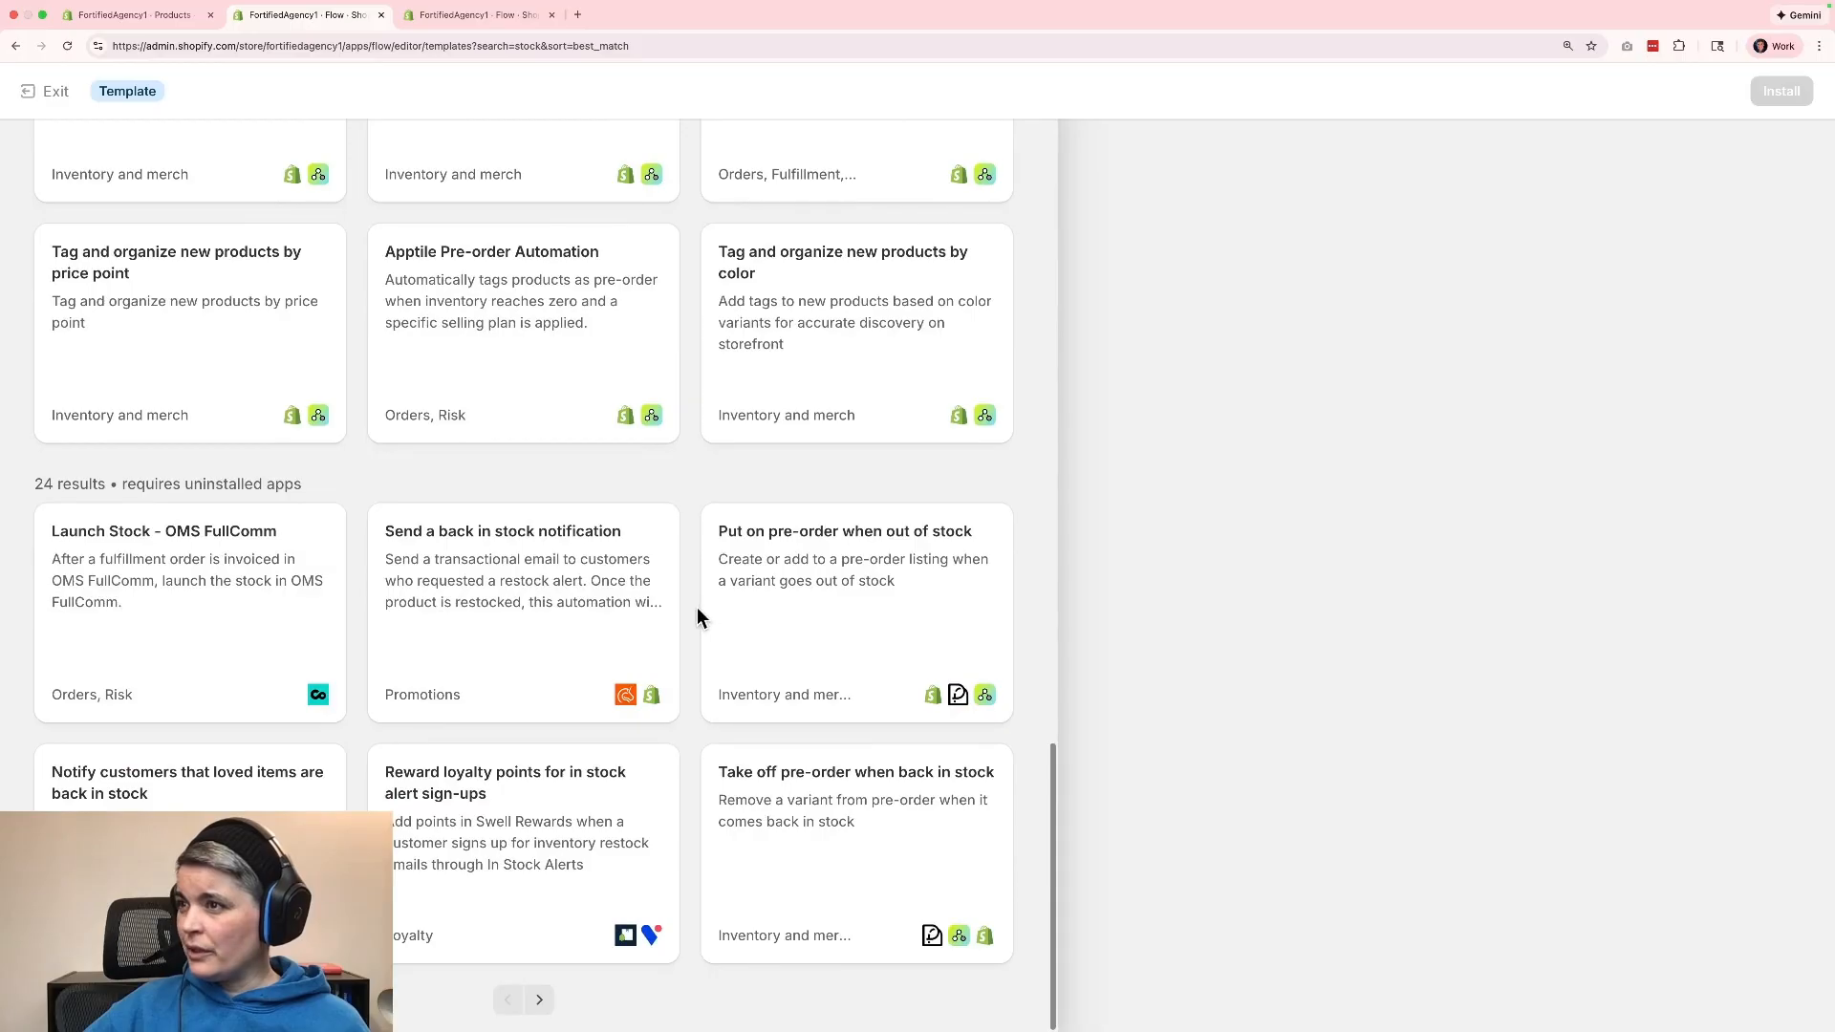
{"action": "scroll", "coordinate": [696, 612], "scroll_direction": "up", "scroll_amount": 1}
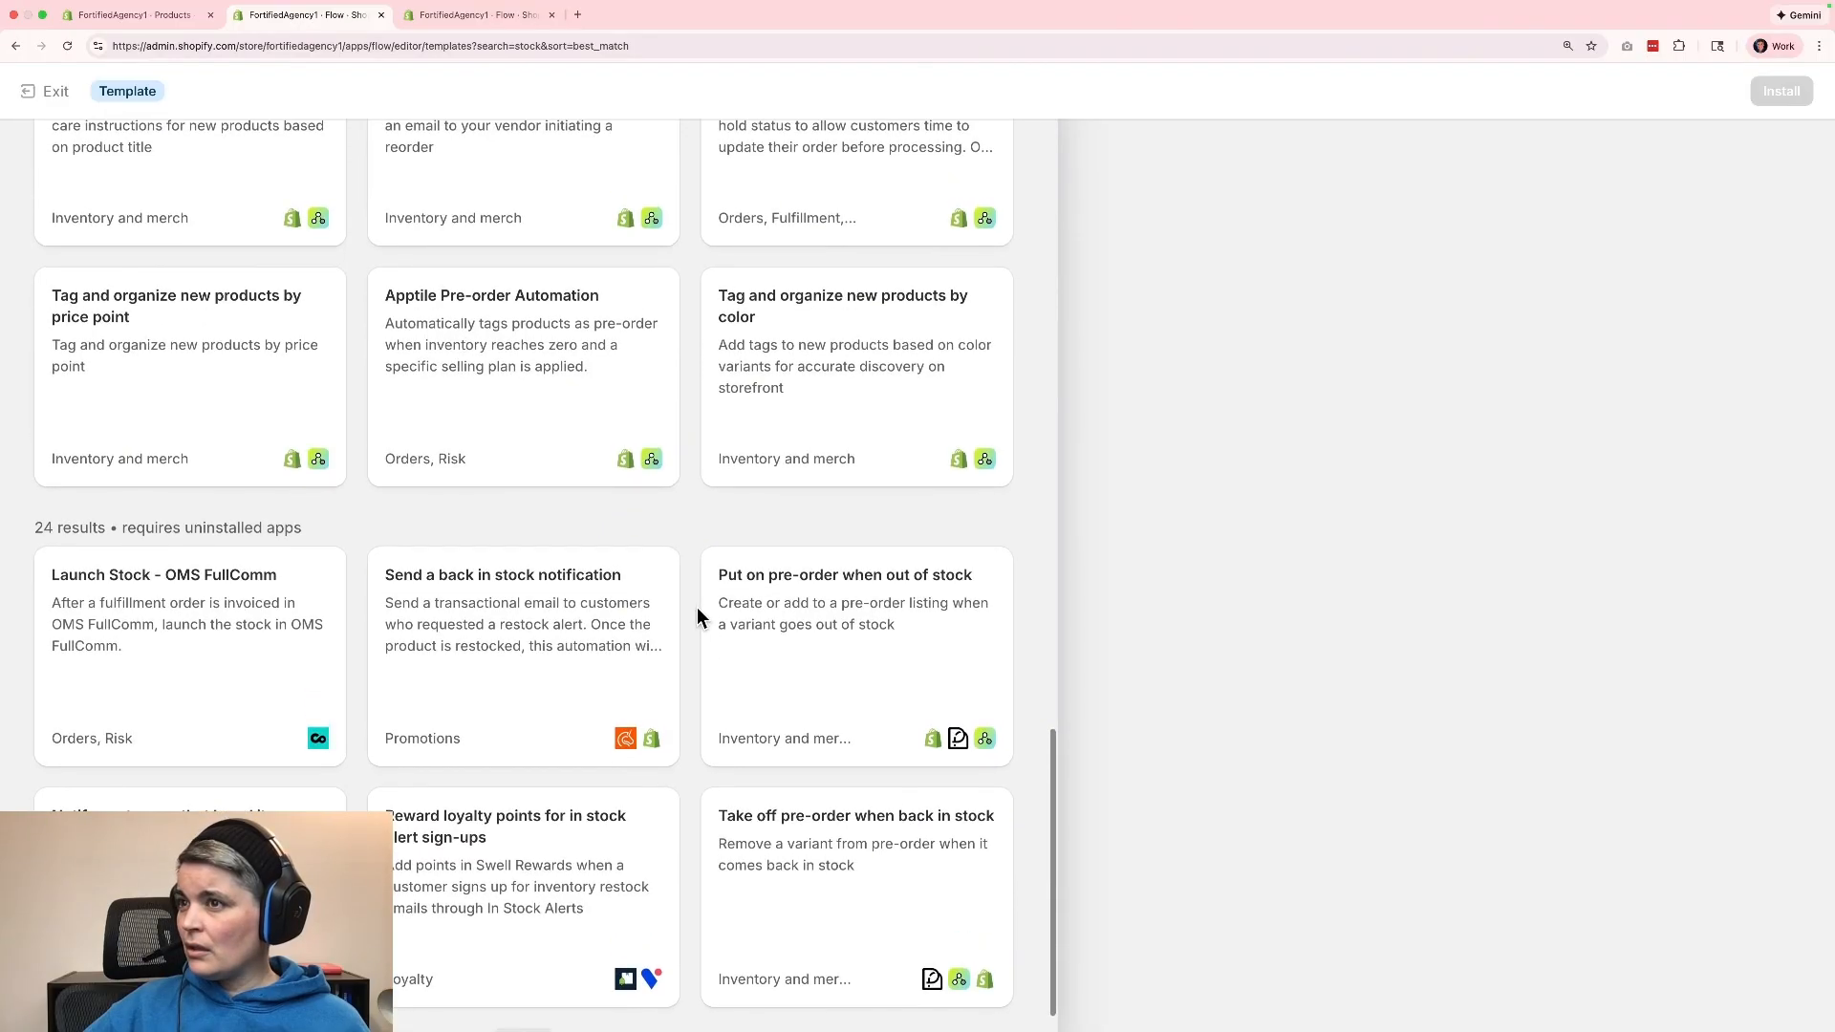
{"action": "scroll", "coordinate": [675, 609], "scroll_direction": "up", "scroll_amount": 5}
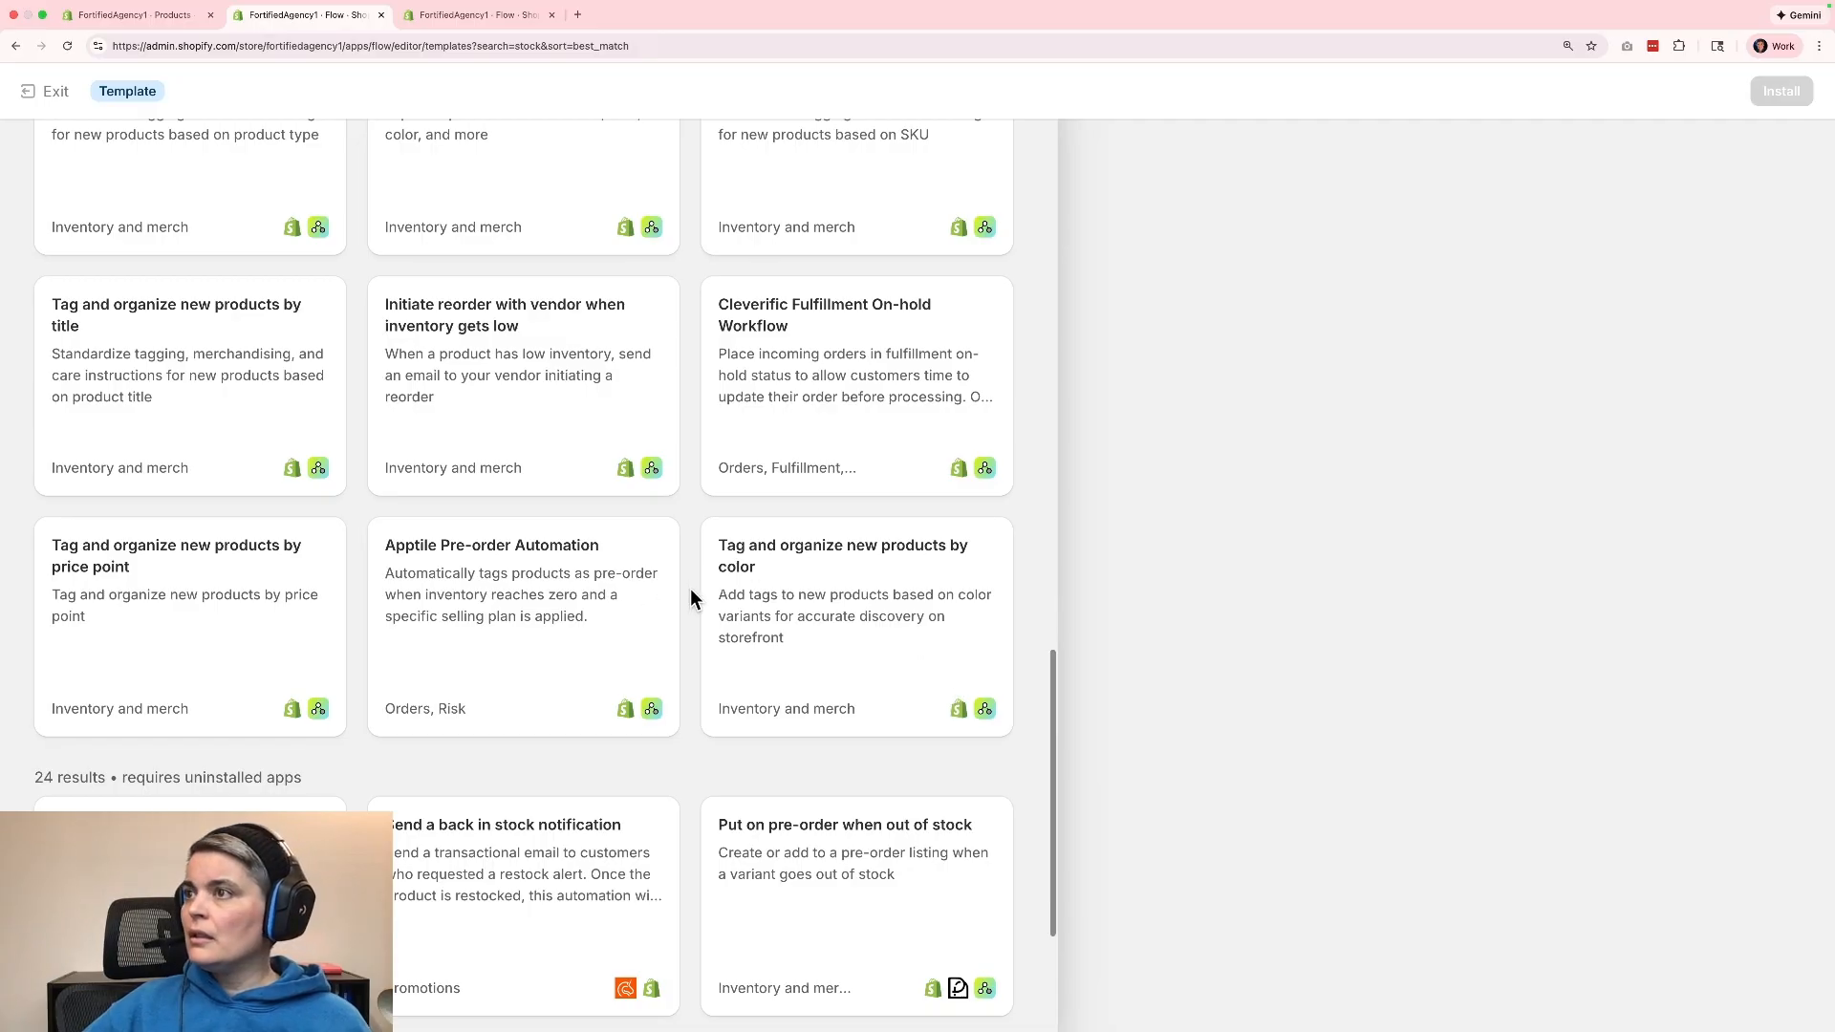
{"action": "scroll", "coordinate": [692, 597], "scroll_direction": "up", "scroll_amount": 2}
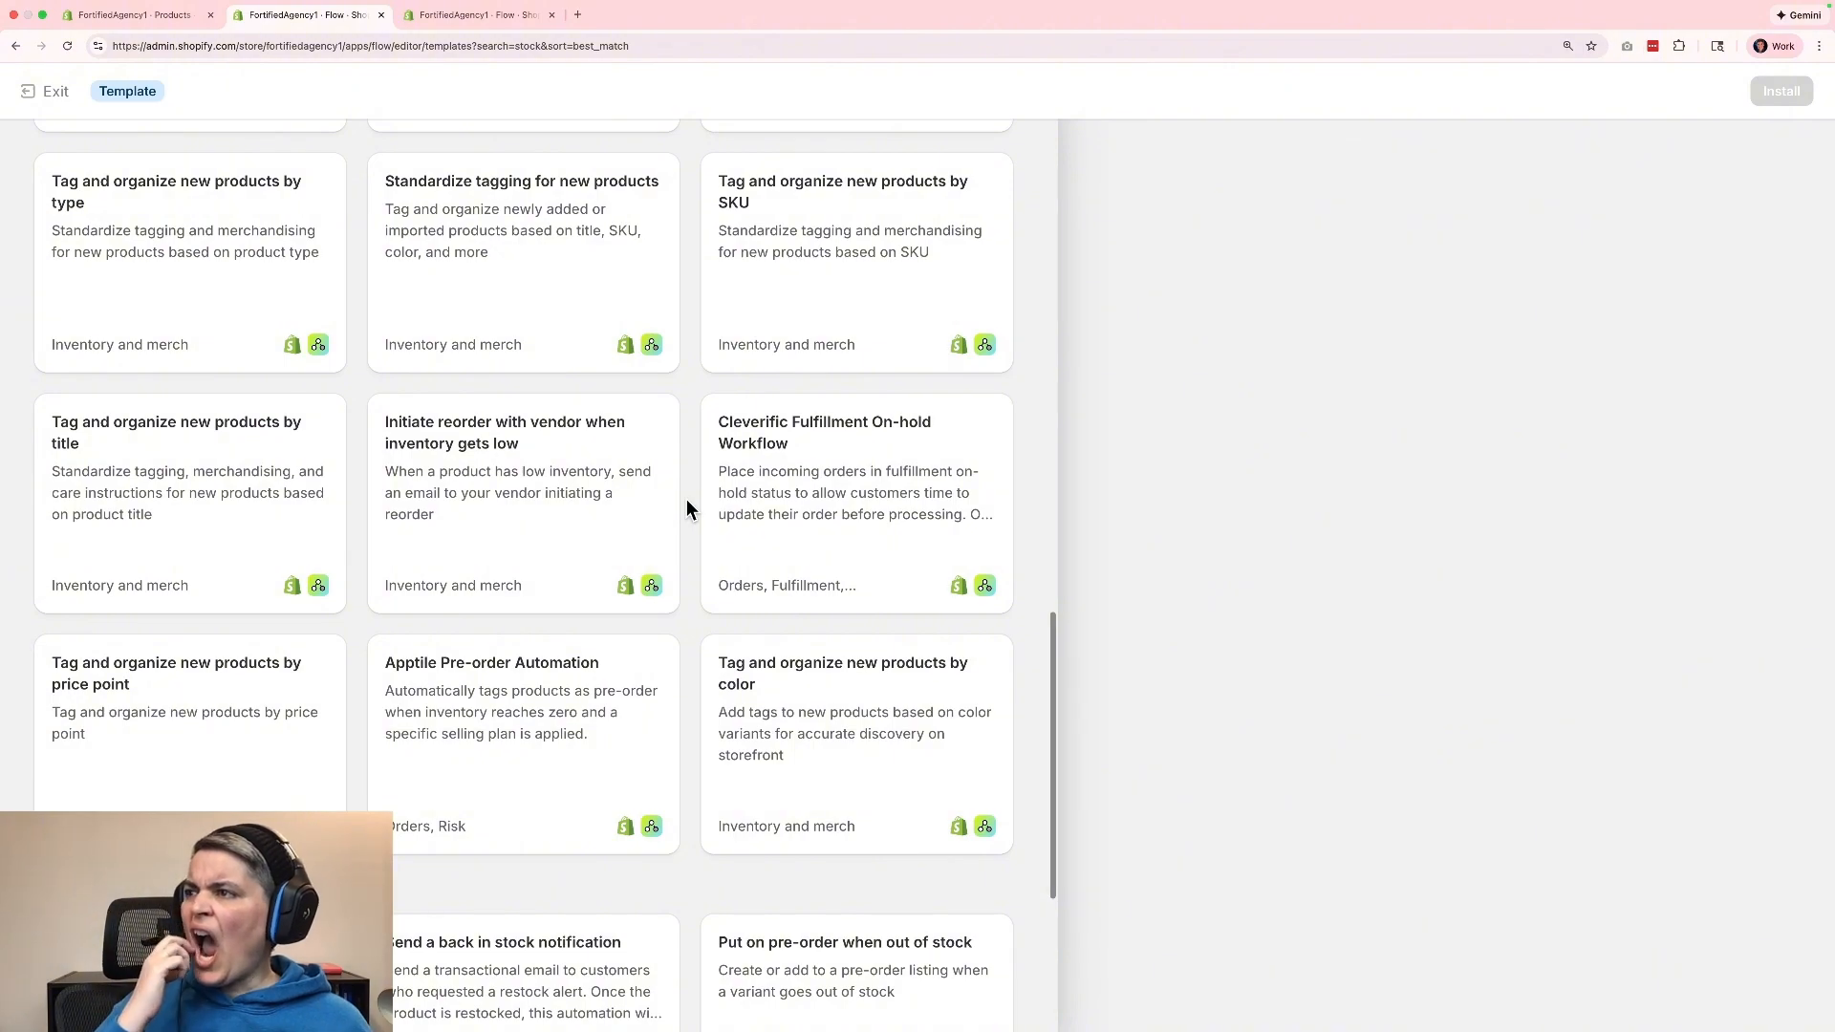
{"action": "scroll", "coordinate": [686, 500], "scroll_direction": "up", "scroll_amount": 2}
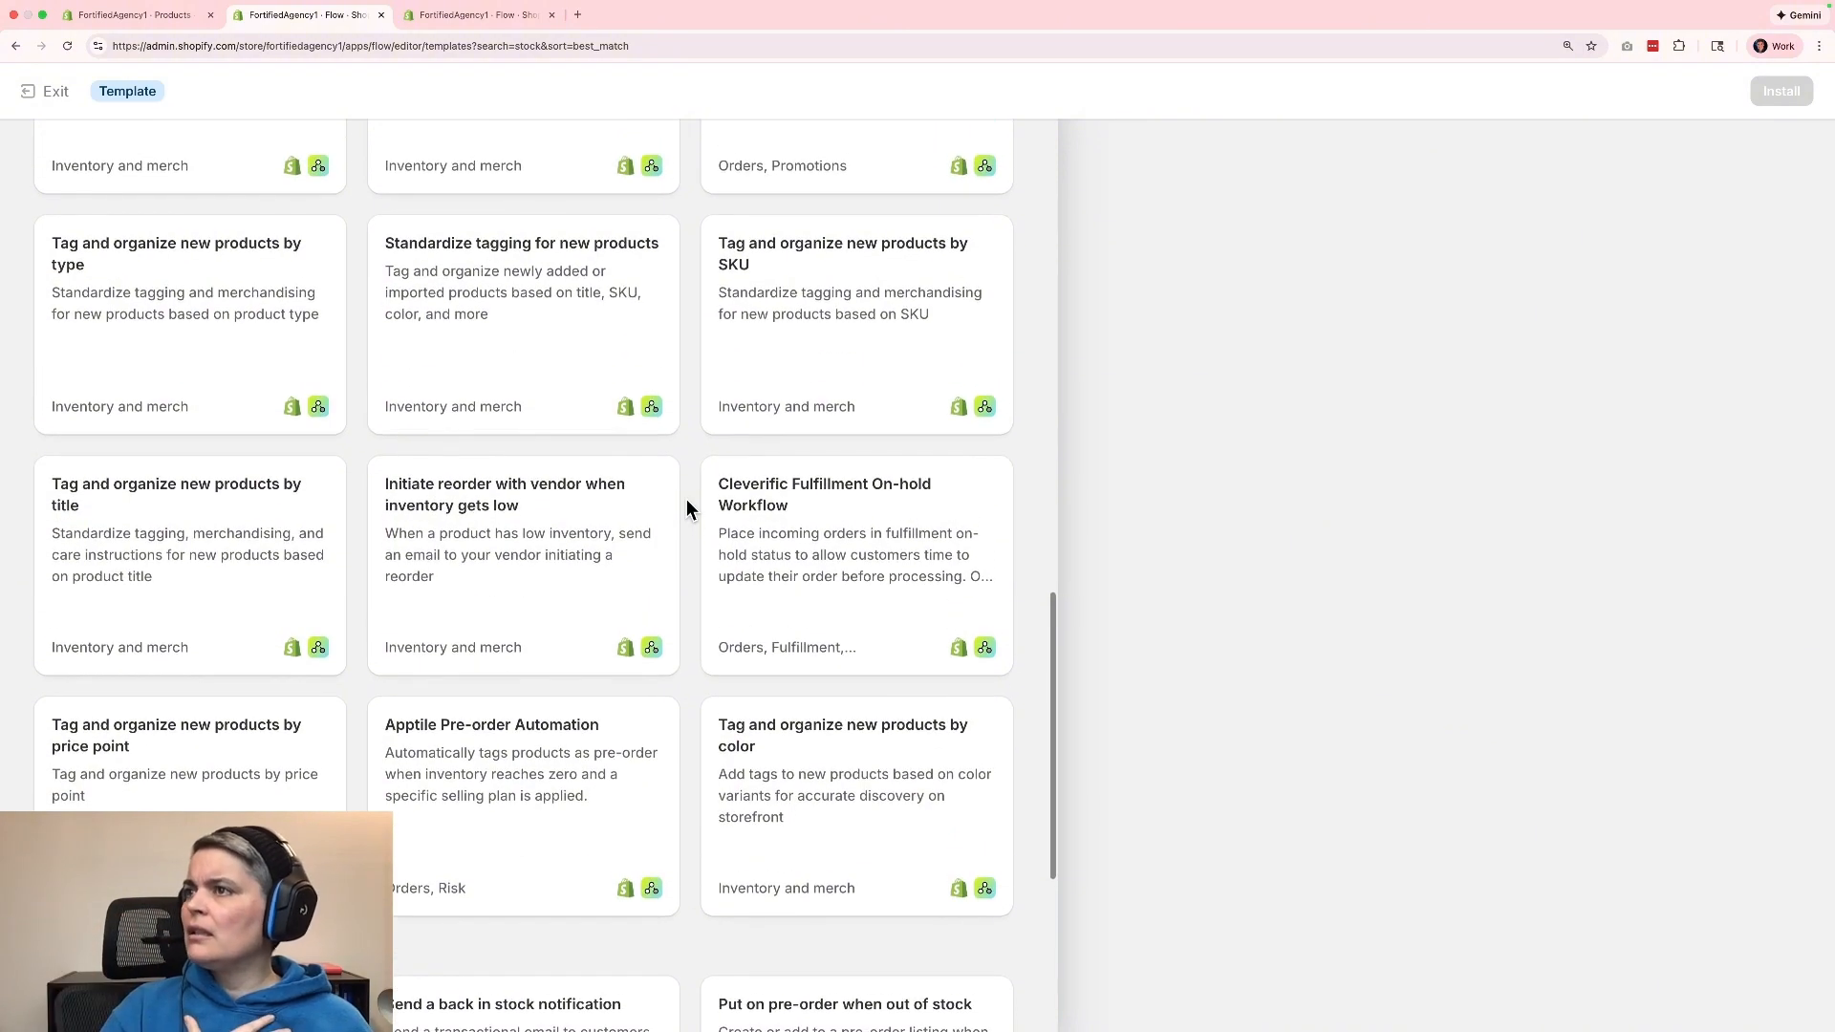
{"action": "scroll", "coordinate": [686, 500], "scroll_direction": "up", "scroll_amount": 5}
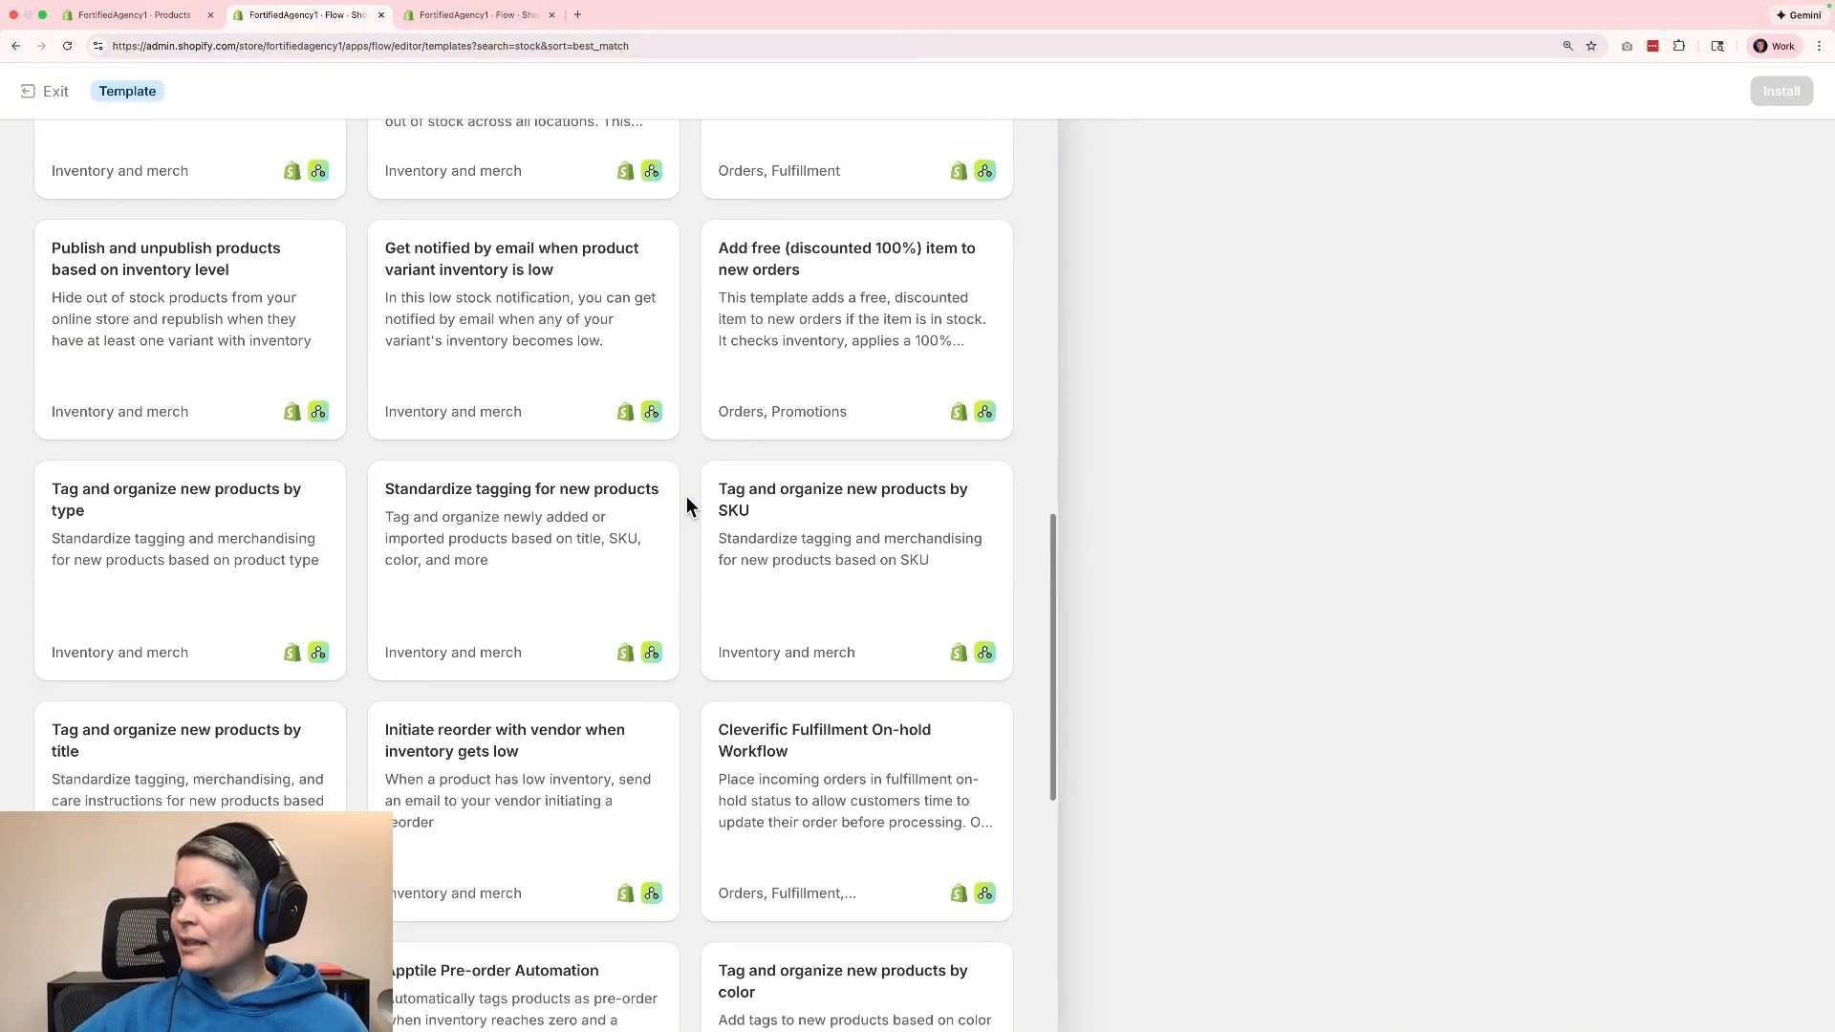
{"action": "scroll", "coordinate": [686, 501], "scroll_direction": "up", "scroll_amount": 3}
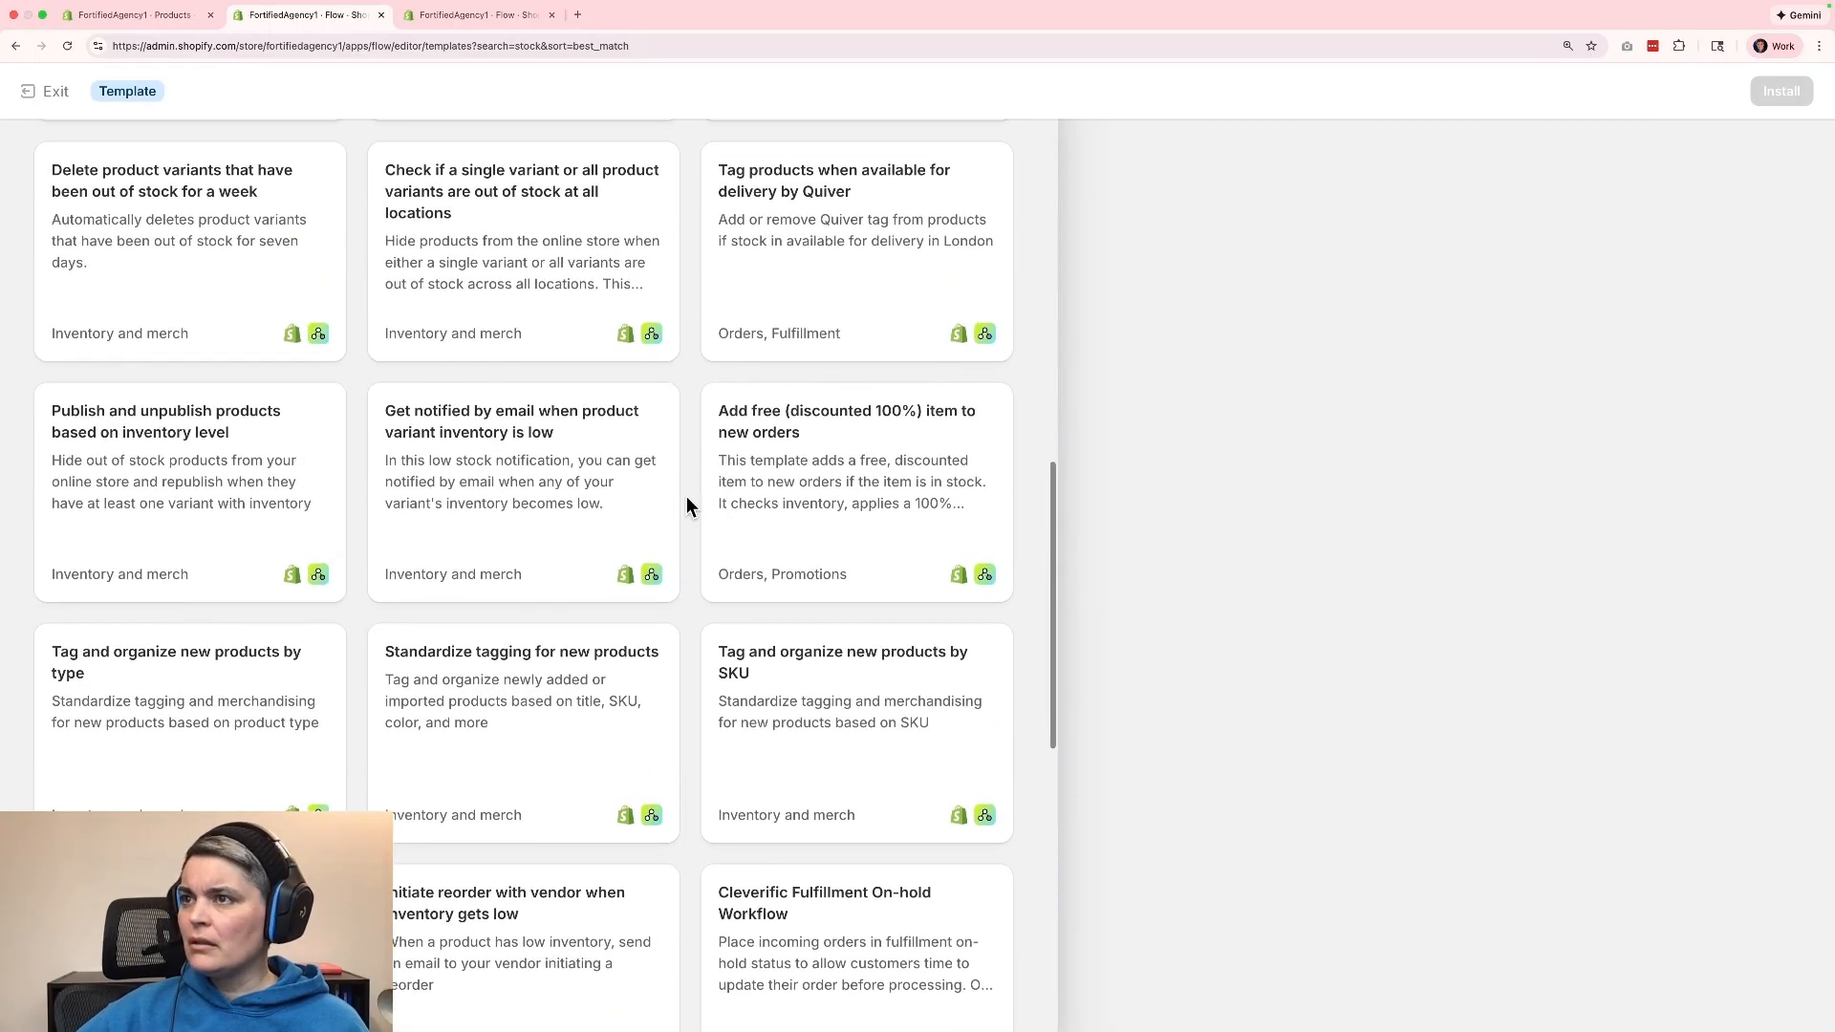
{"action": "scroll", "coordinate": [687, 500], "scroll_direction": "up", "scroll_amount": 3}
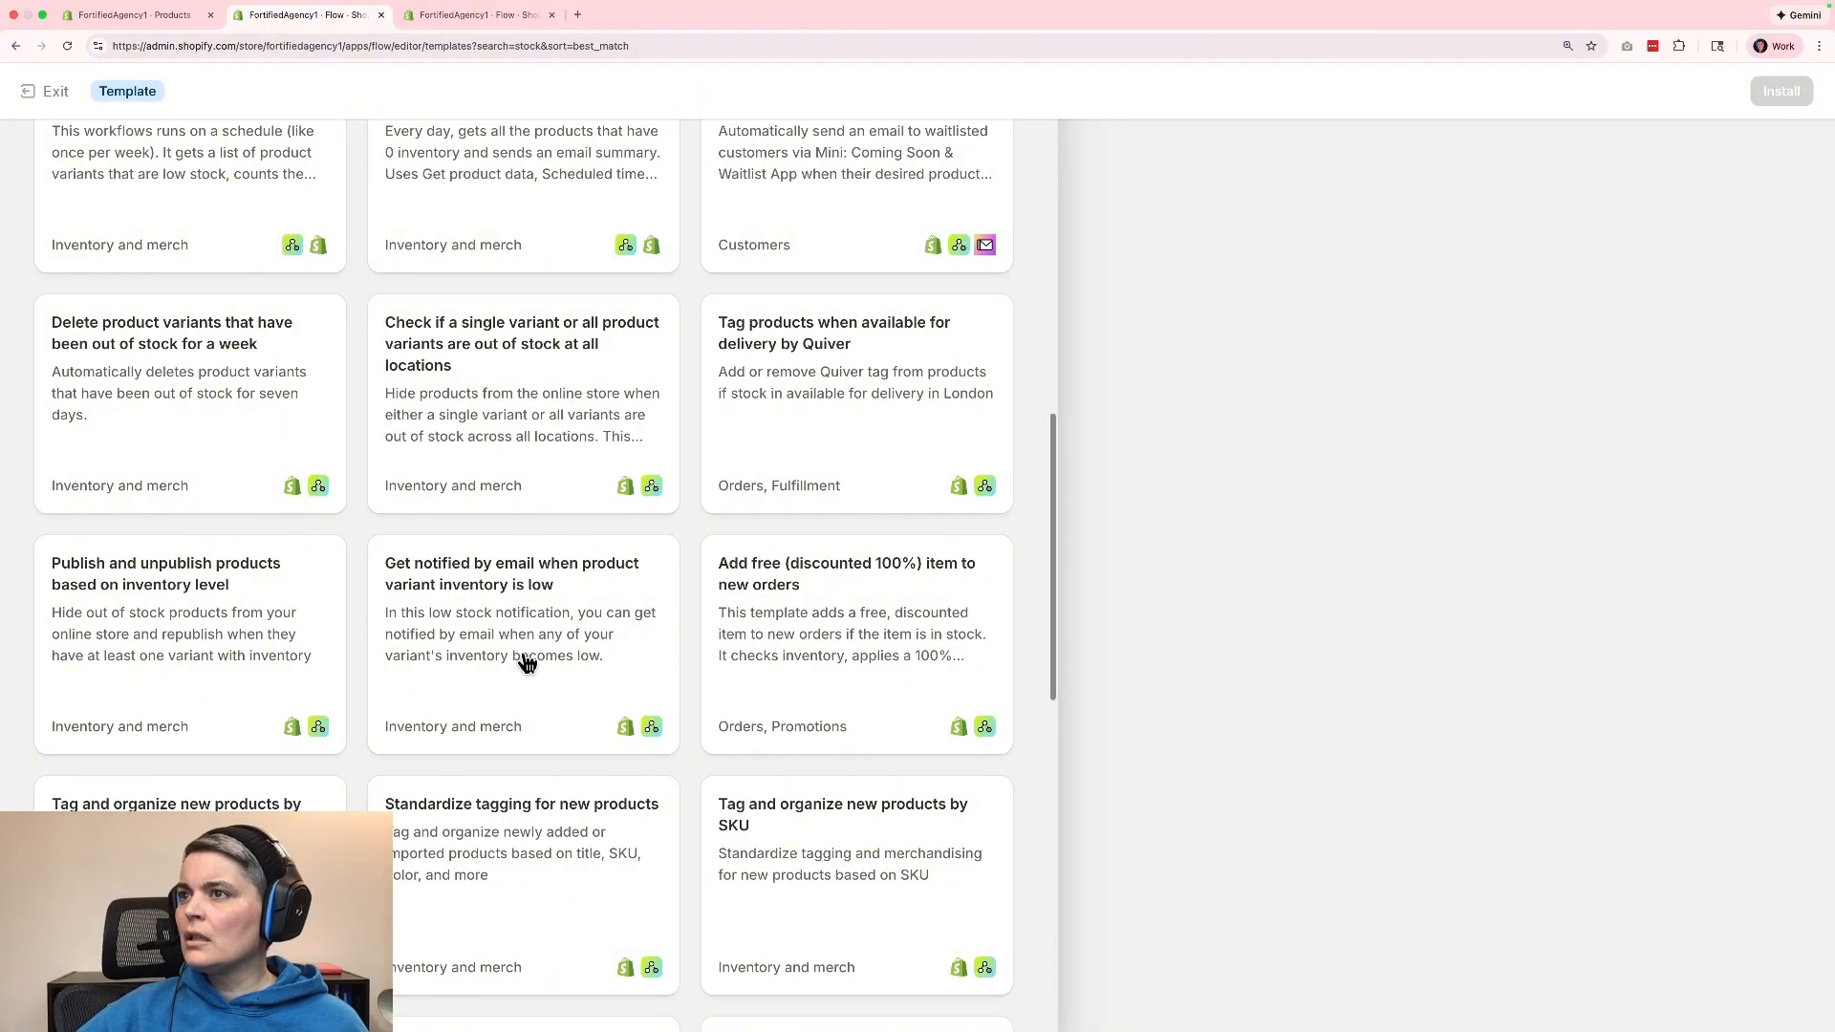
{"action": "scroll", "coordinate": [525, 659], "scroll_direction": "up", "scroll_amount": 1}
{"action": "scroll", "coordinate": [525, 659], "scroll_direction": "up", "scroll_amount": 2}
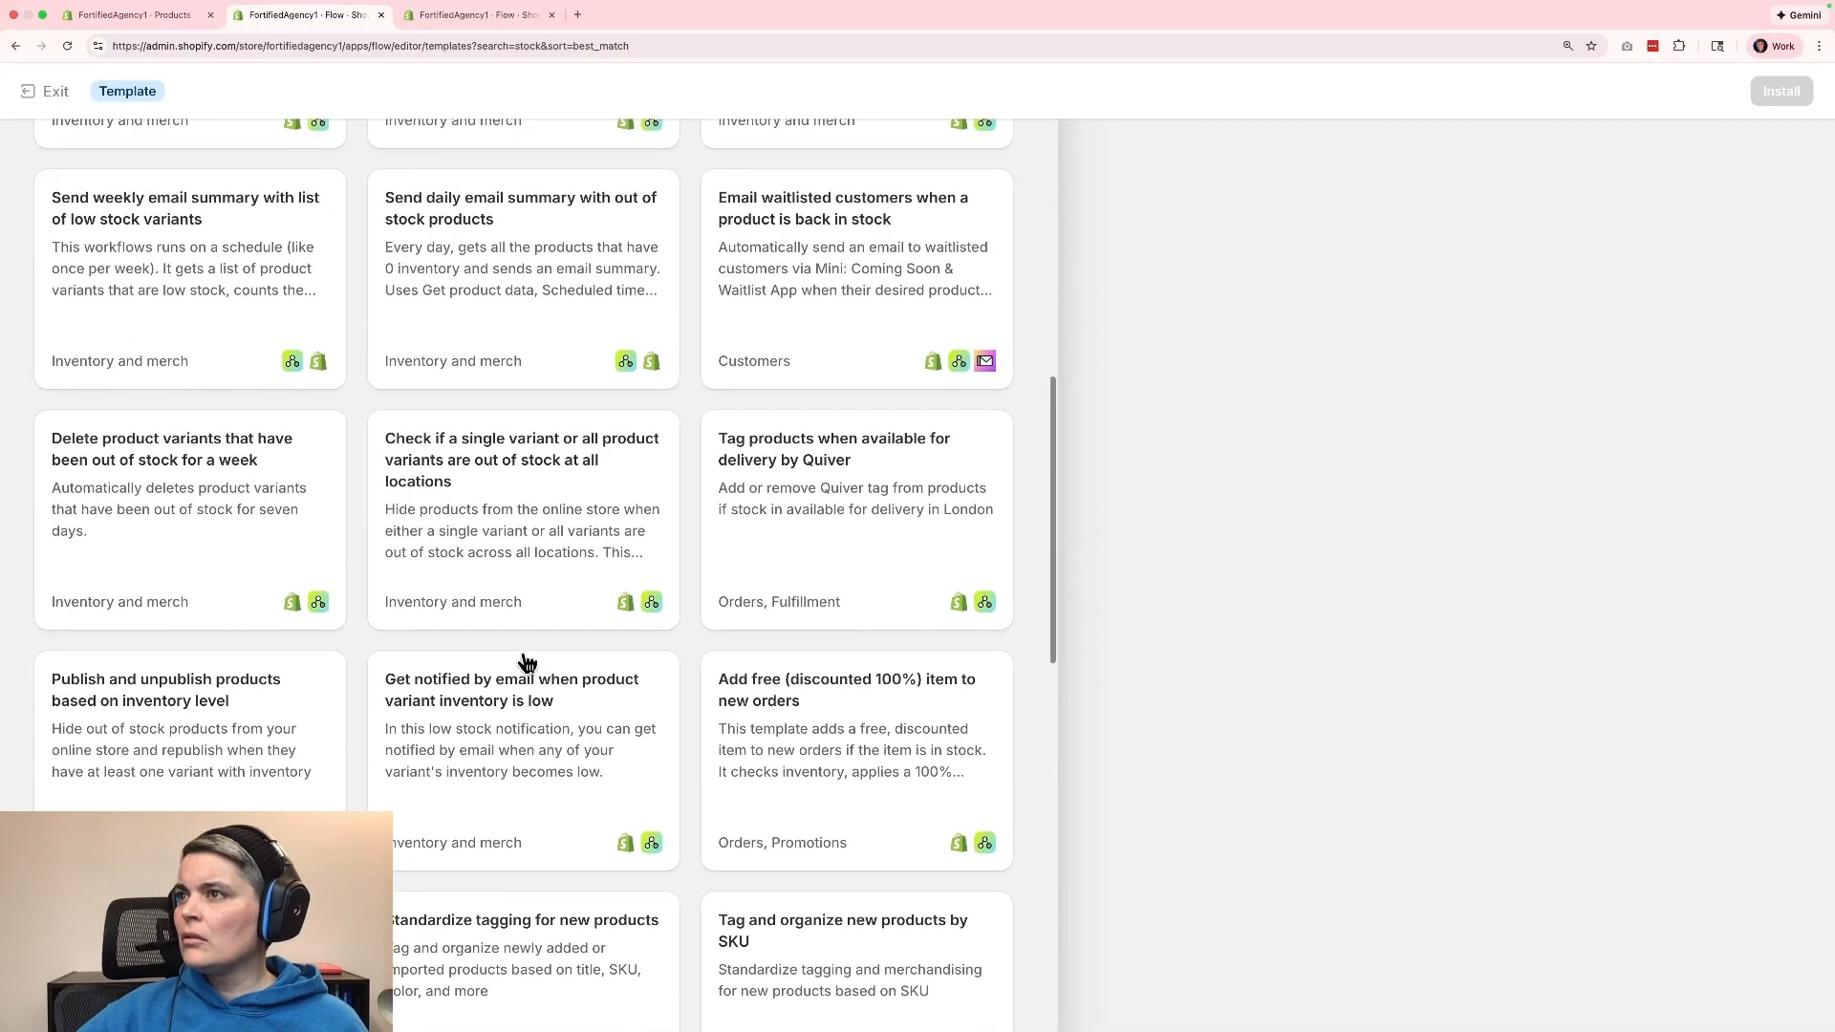
{"action": "scroll", "coordinate": [528, 664], "scroll_direction": "up", "scroll_amount": 1}
{"action": "scroll", "coordinate": [527, 664], "scroll_direction": "up", "scroll_amount": 1}
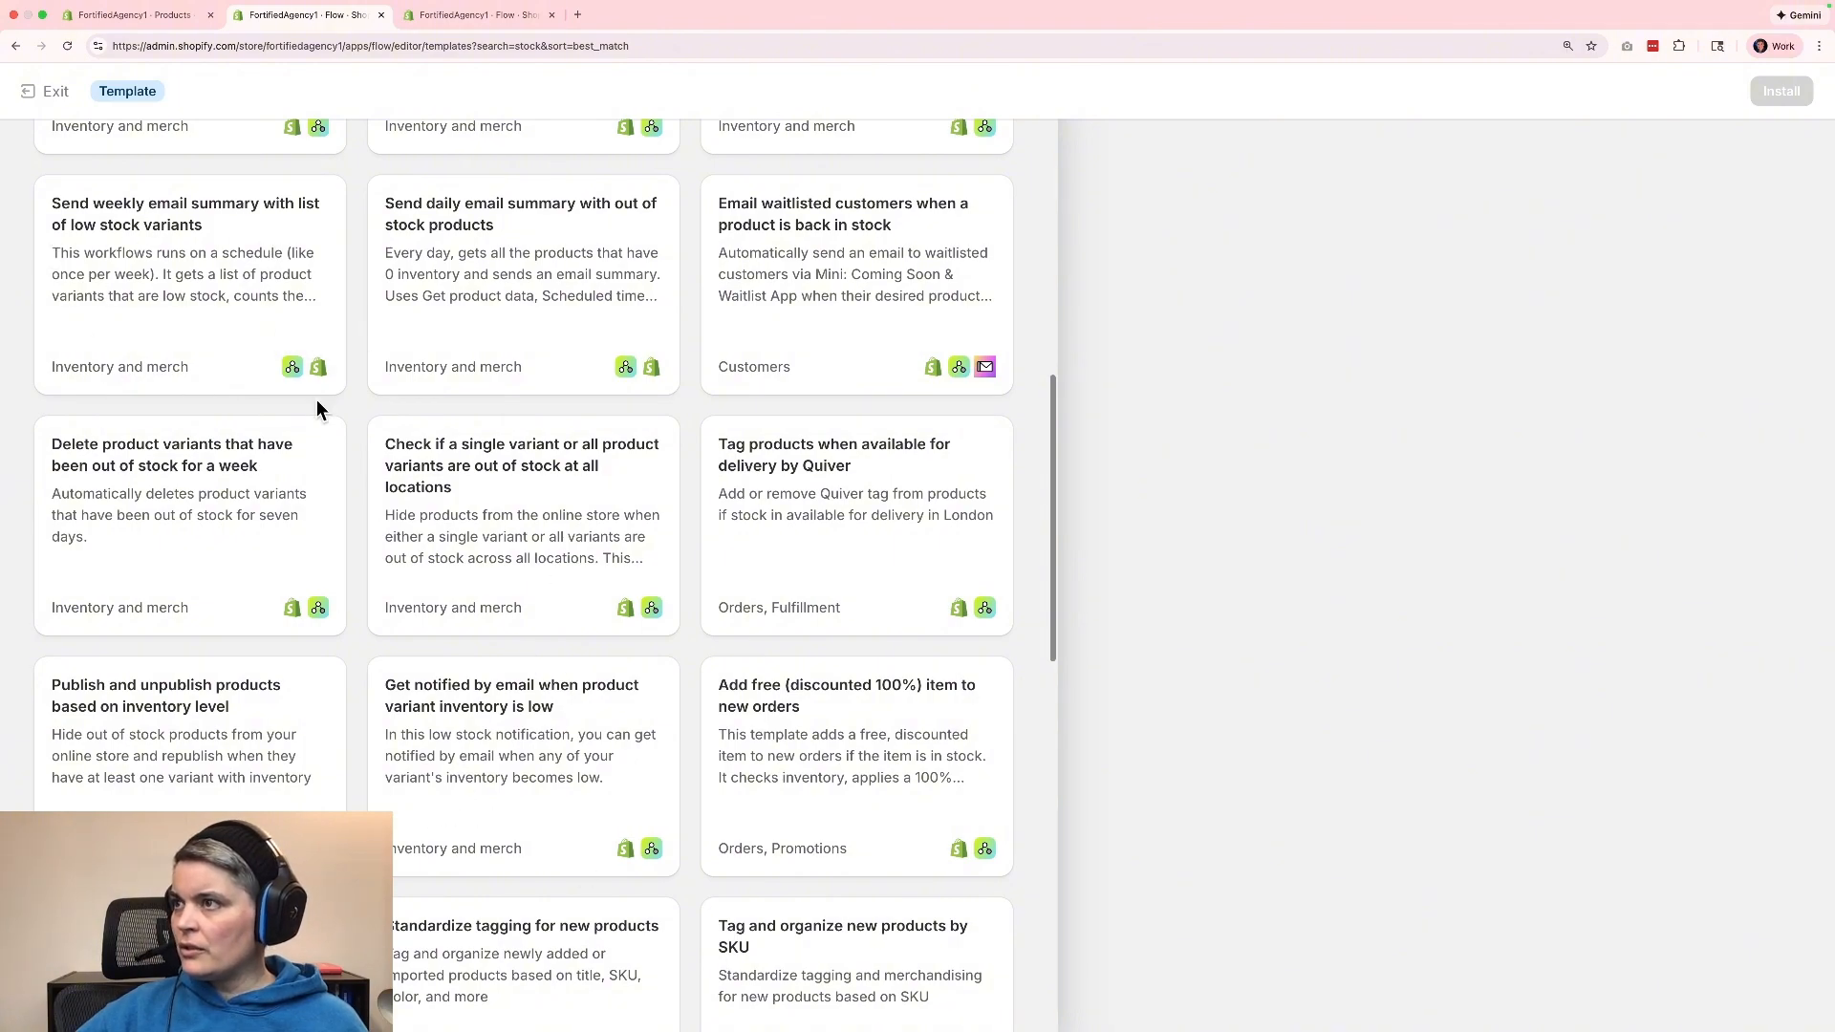
{"action": "left_click", "coordinate": [171, 243]}
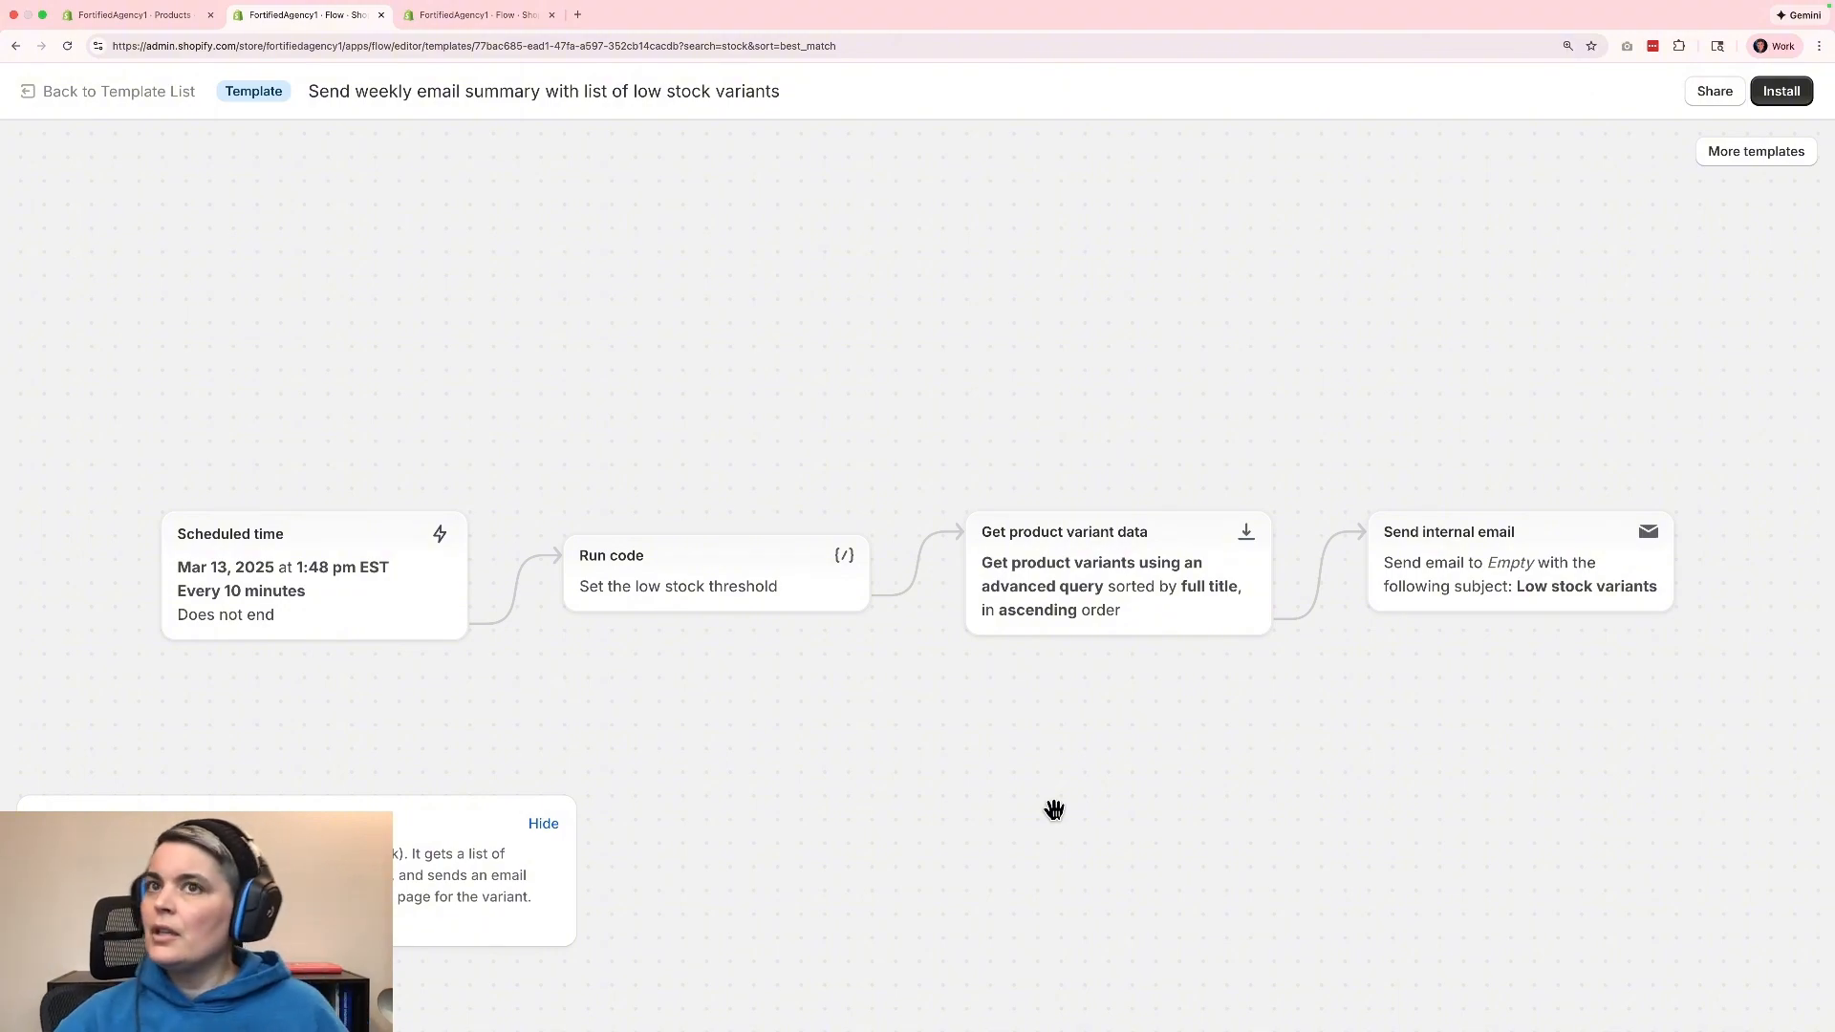
{"action": "left_click", "coordinate": [1782, 93]}
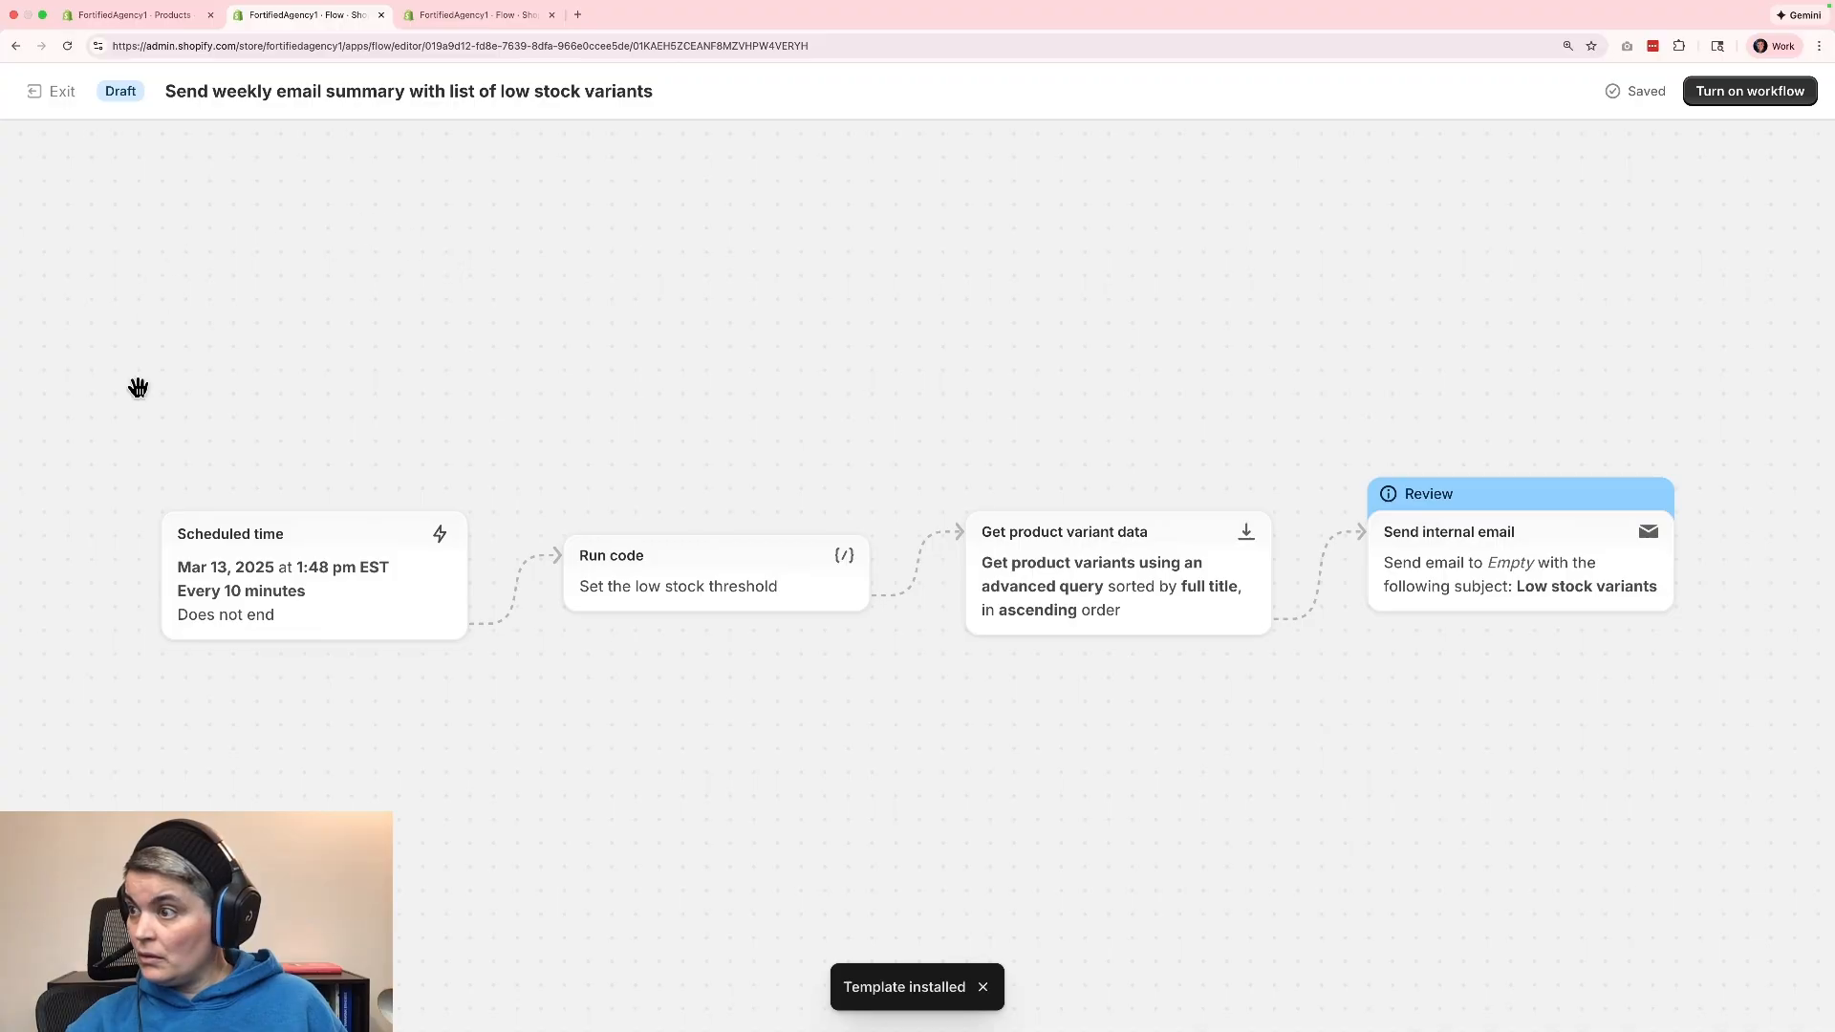
Set the Scheduled time trigger's start date to Nov 19, 2025.
{"action": "left_click", "coordinate": [376, 611]}
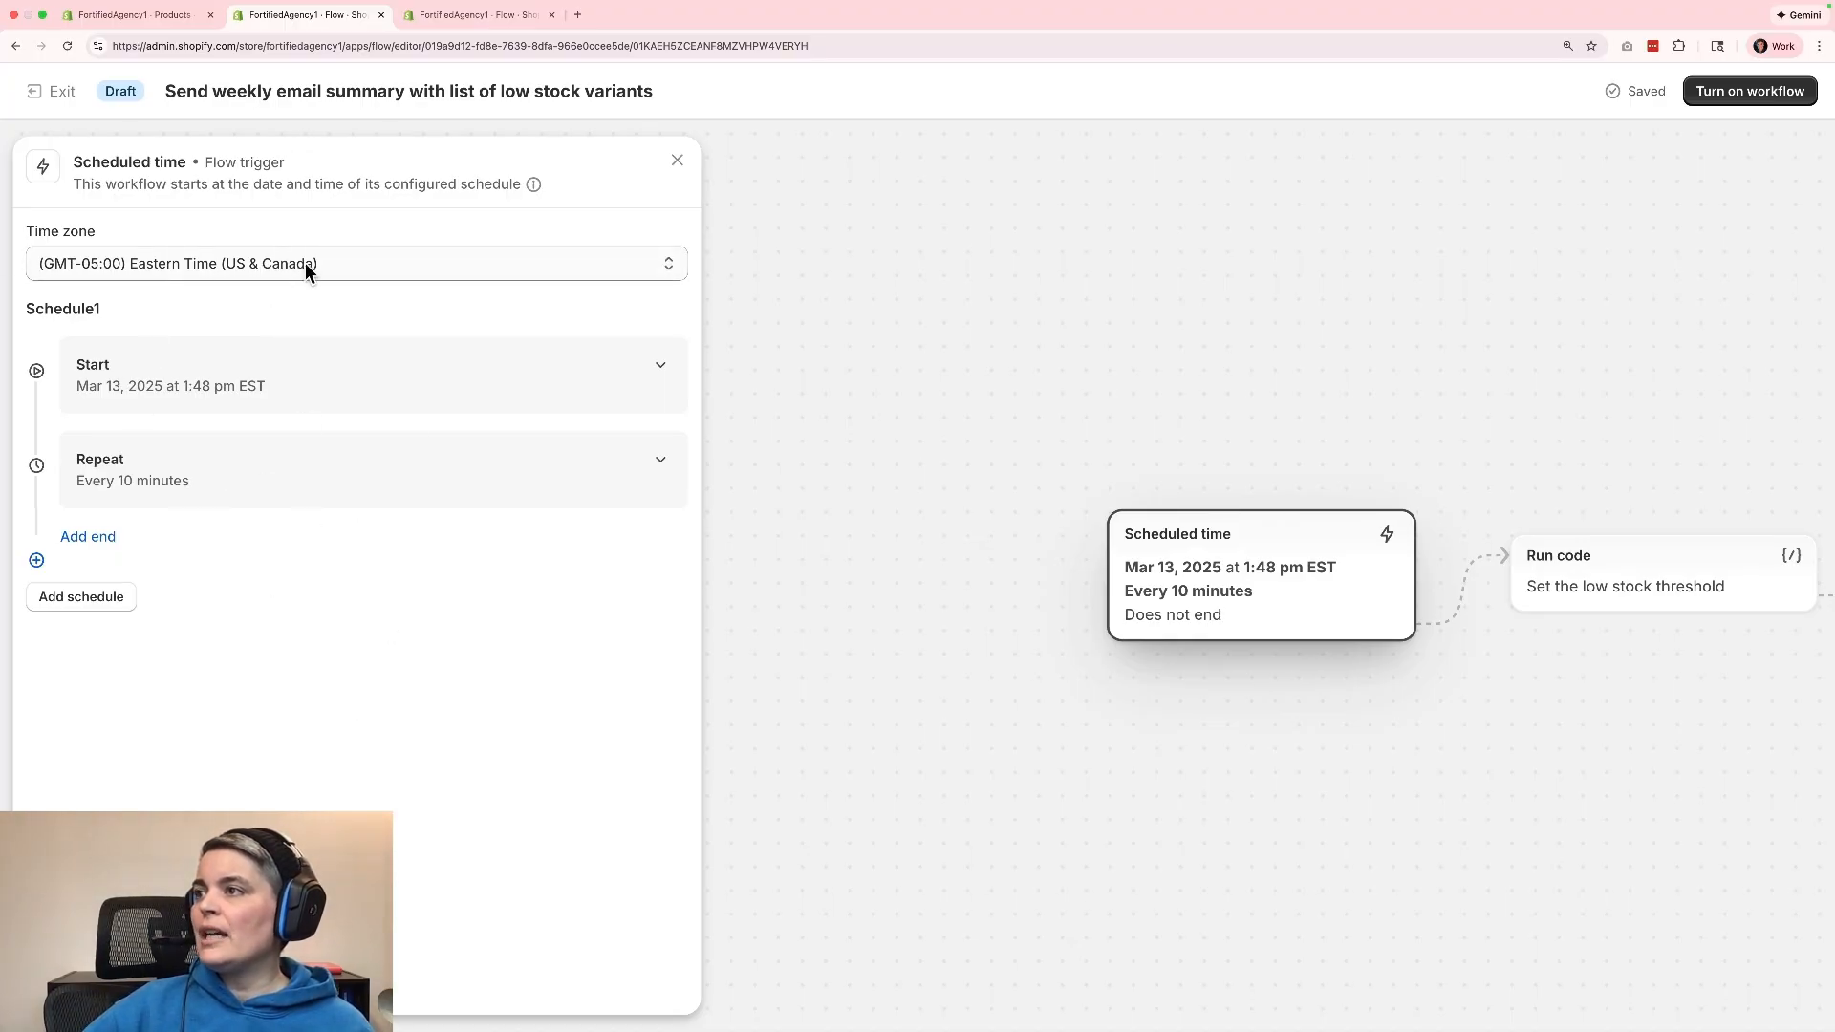
{"action": "left_click", "coordinate": [391, 401]}
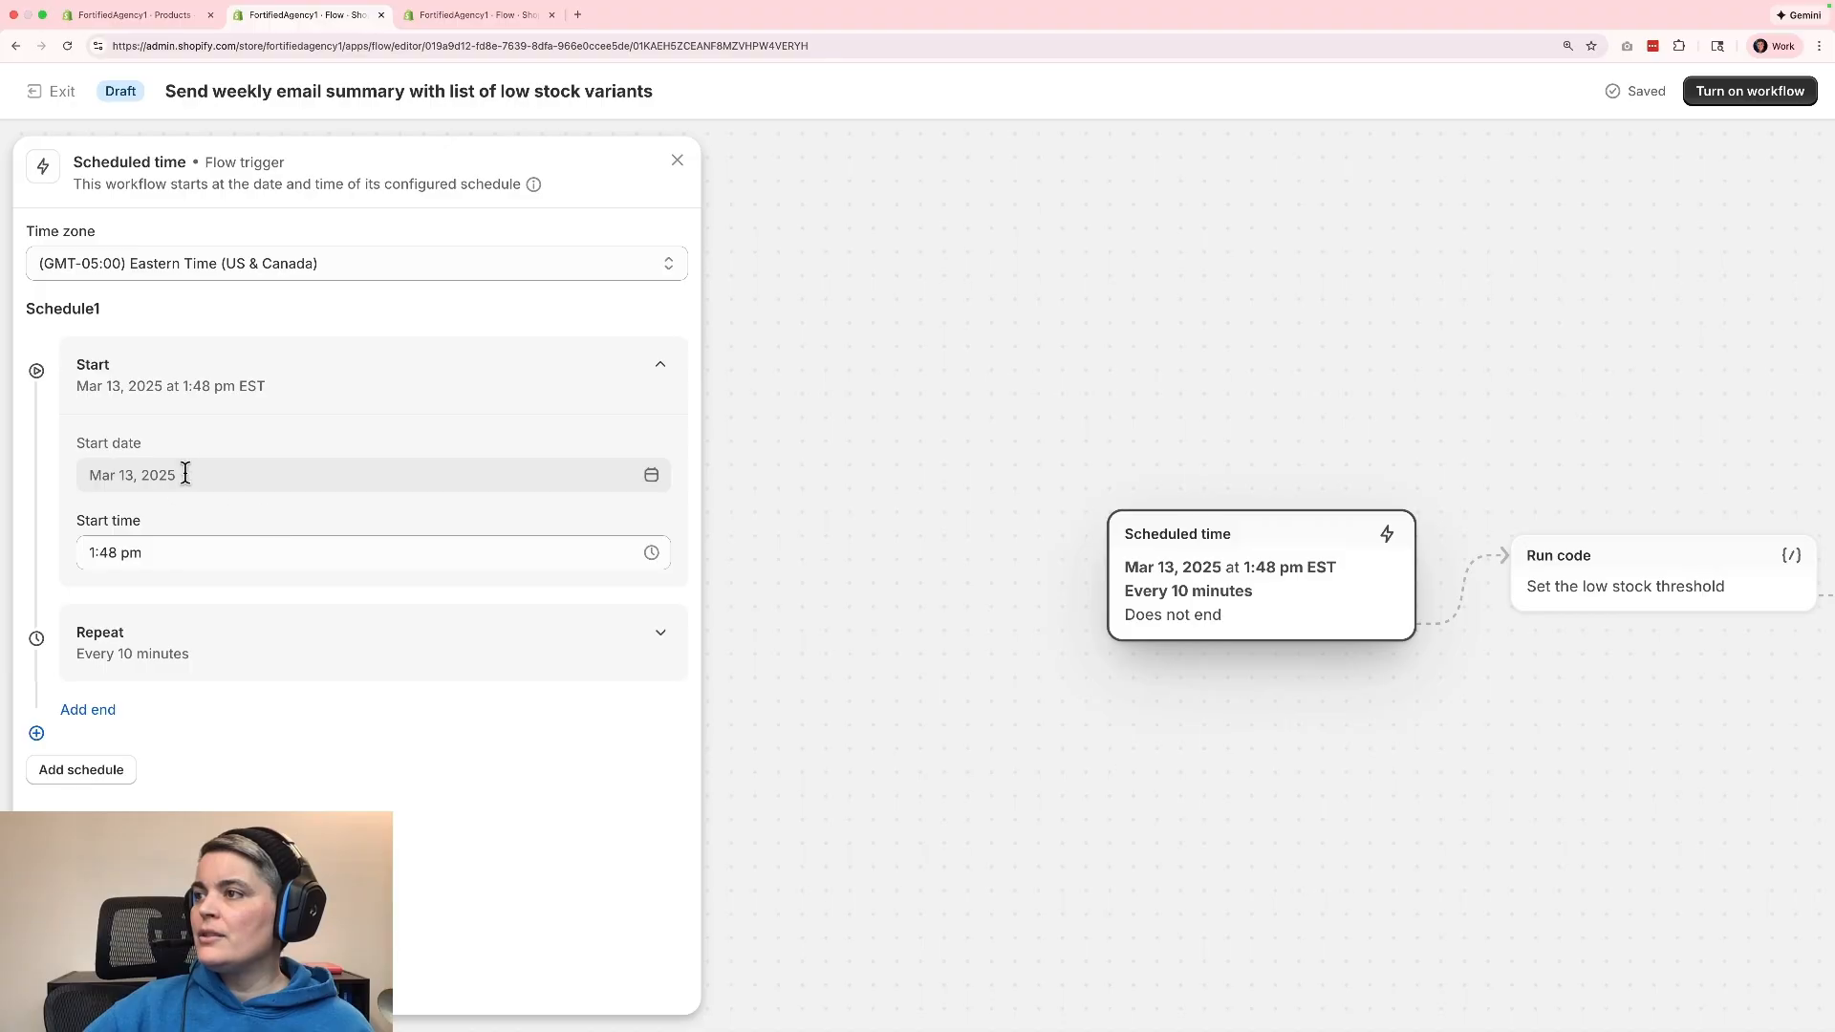
{"action": "left_click", "coordinate": [140, 477]}
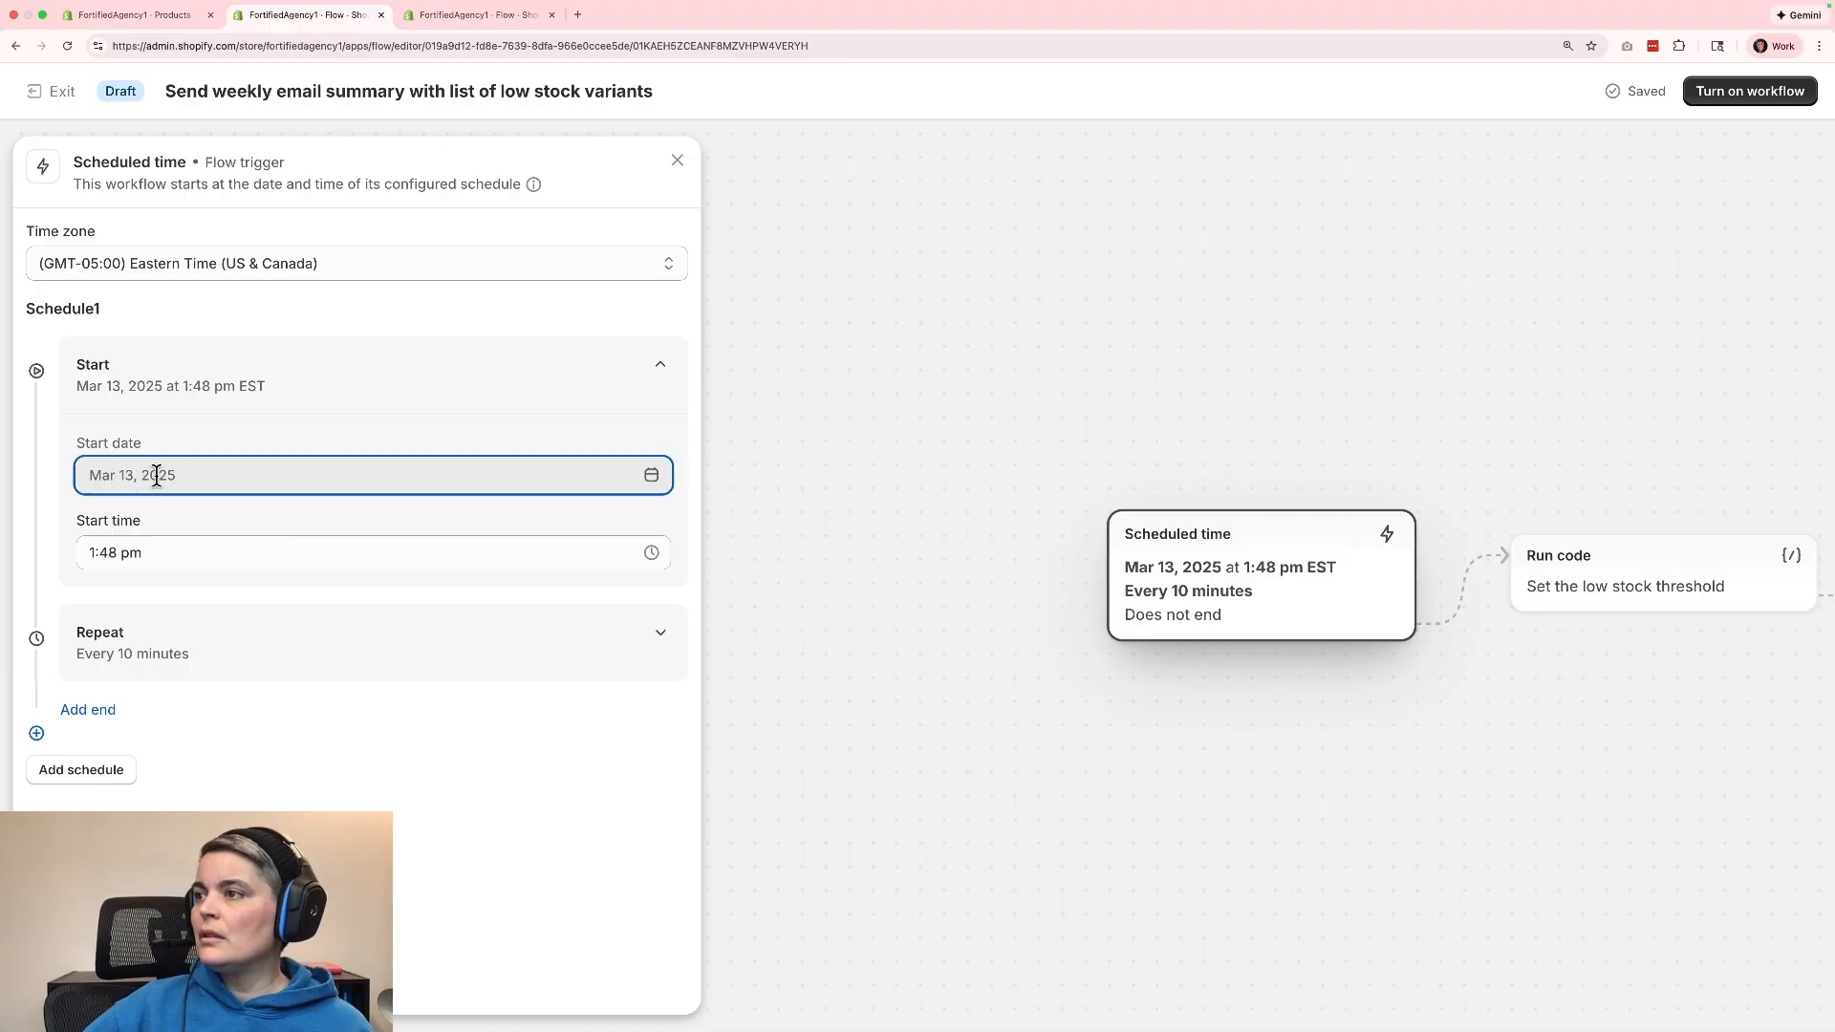
{"action": "triple_click", "coordinate": [157, 476]}
{"action": "left_click", "coordinate": [650, 477]}
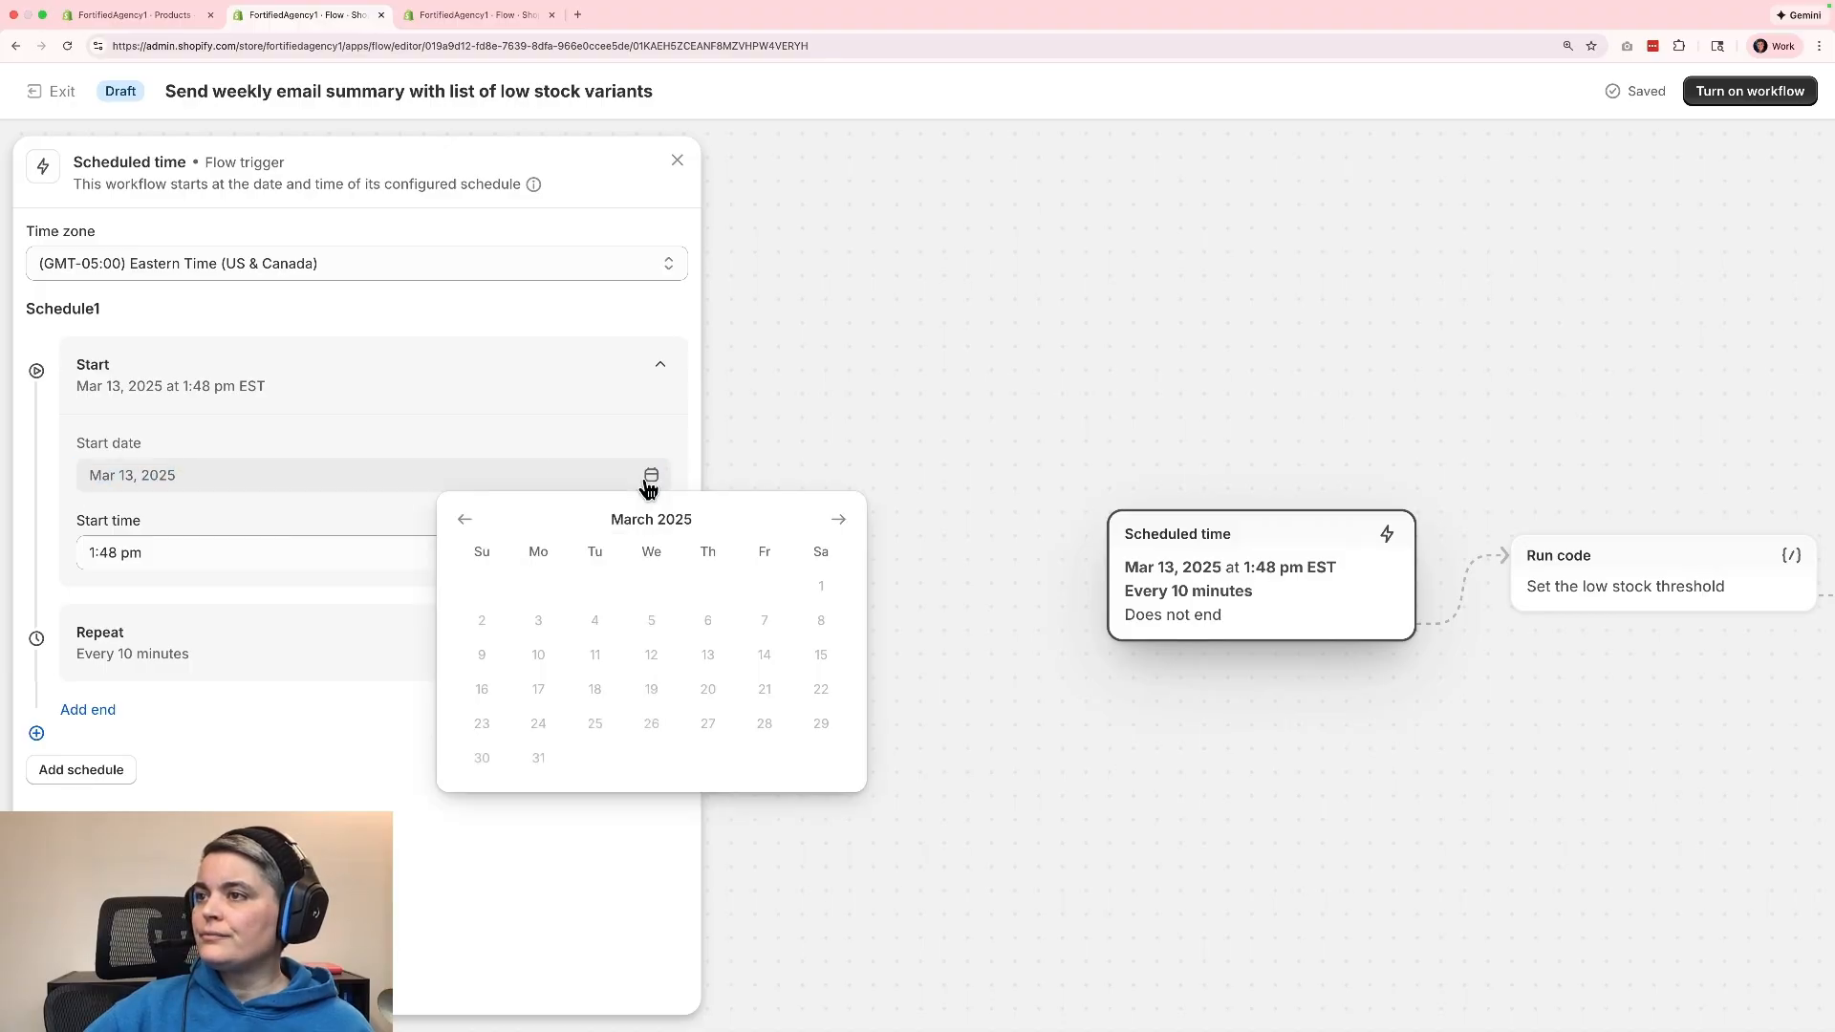
{"action": "left_click", "coordinate": [838, 521]}
{"action": "left_click", "coordinate": [838, 521]}
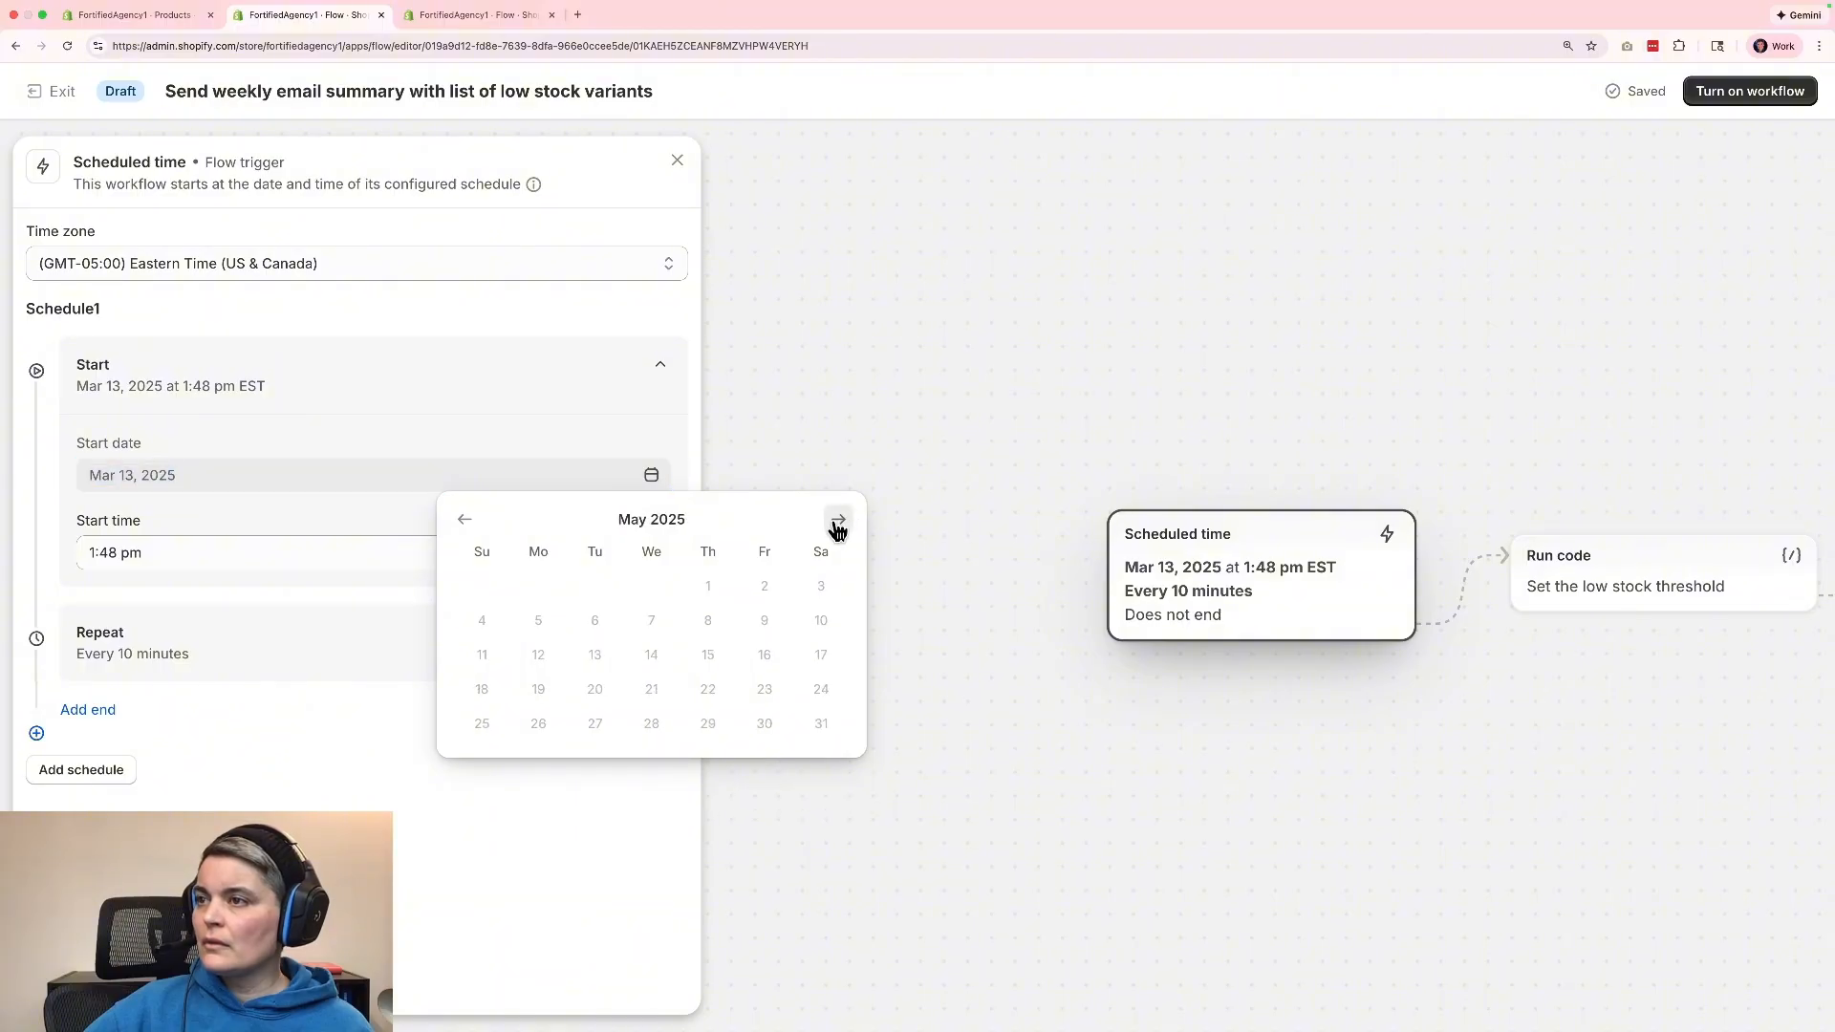
{"action": "left_click", "coordinate": [838, 521]}
{"action": "left_click", "coordinate": [838, 521]}
{"action": "left_click", "coordinate": [838, 520]}
{"action": "left_click", "coordinate": [838, 521]}
{"action": "left_click", "coordinate": [838, 521]}
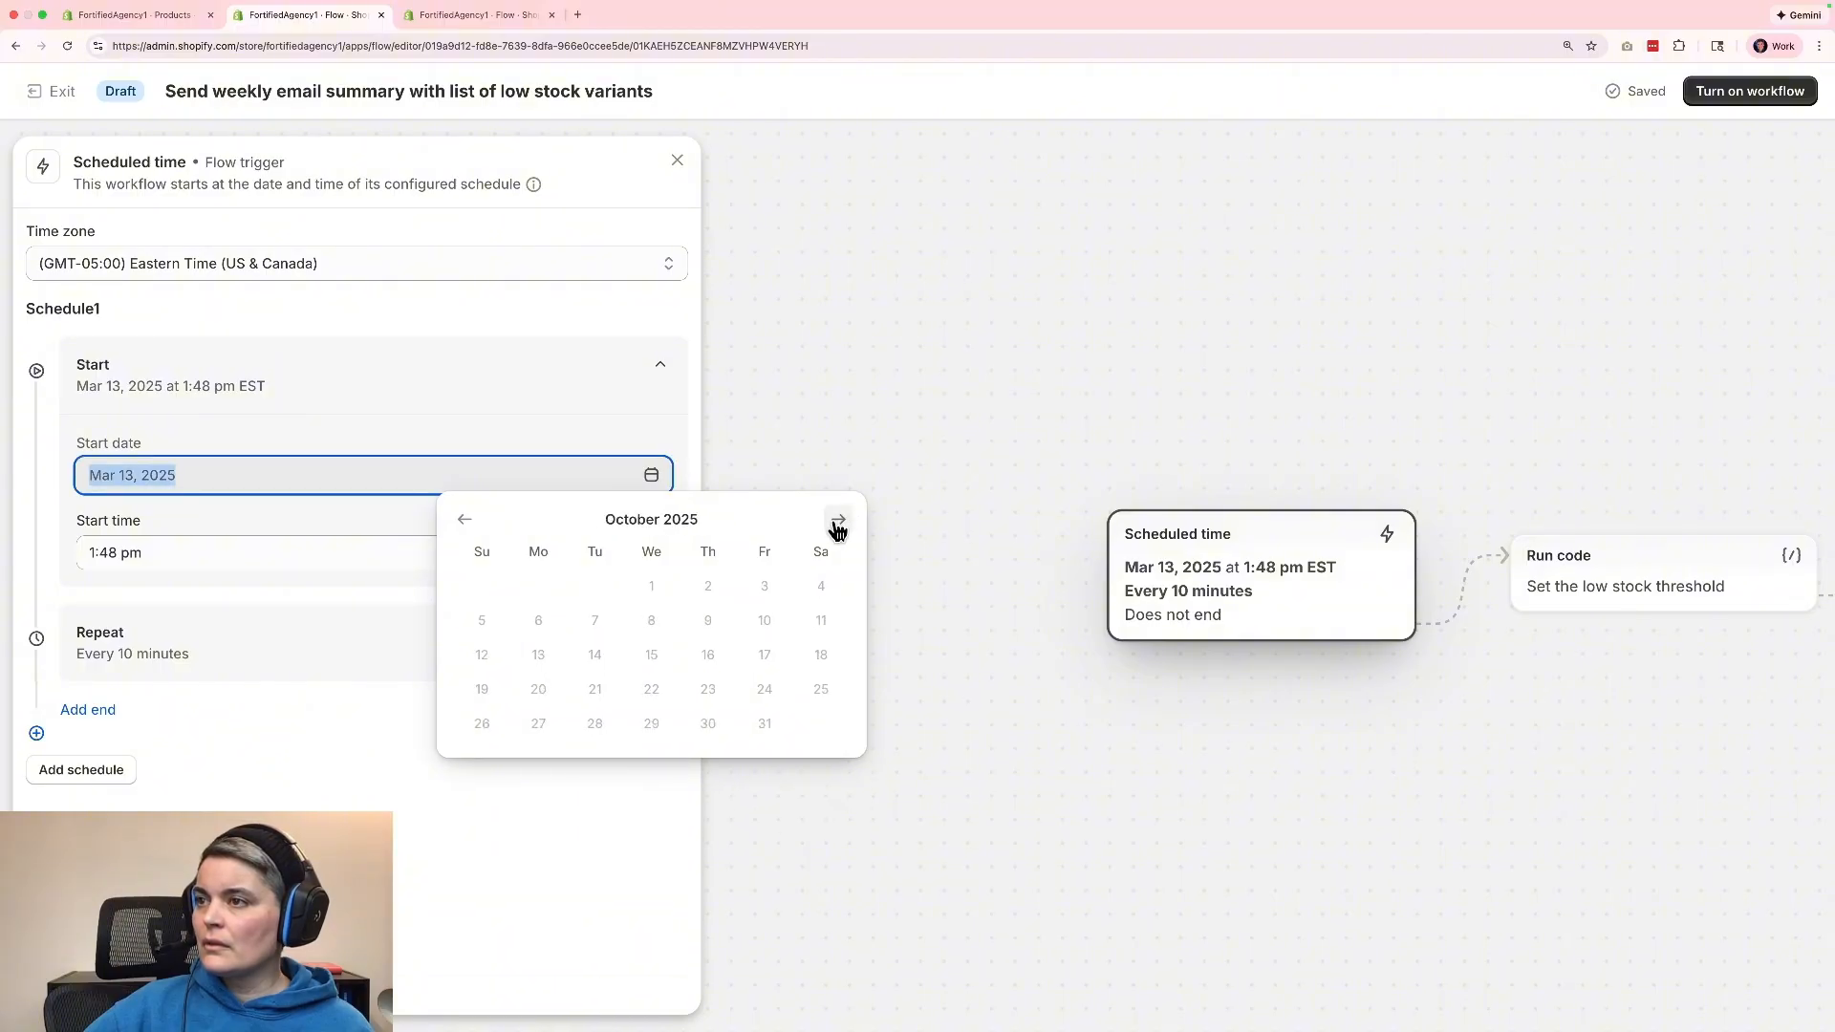
{"action": "left_click", "coordinate": [838, 520]}
{"action": "left_click", "coordinate": [650, 689]}
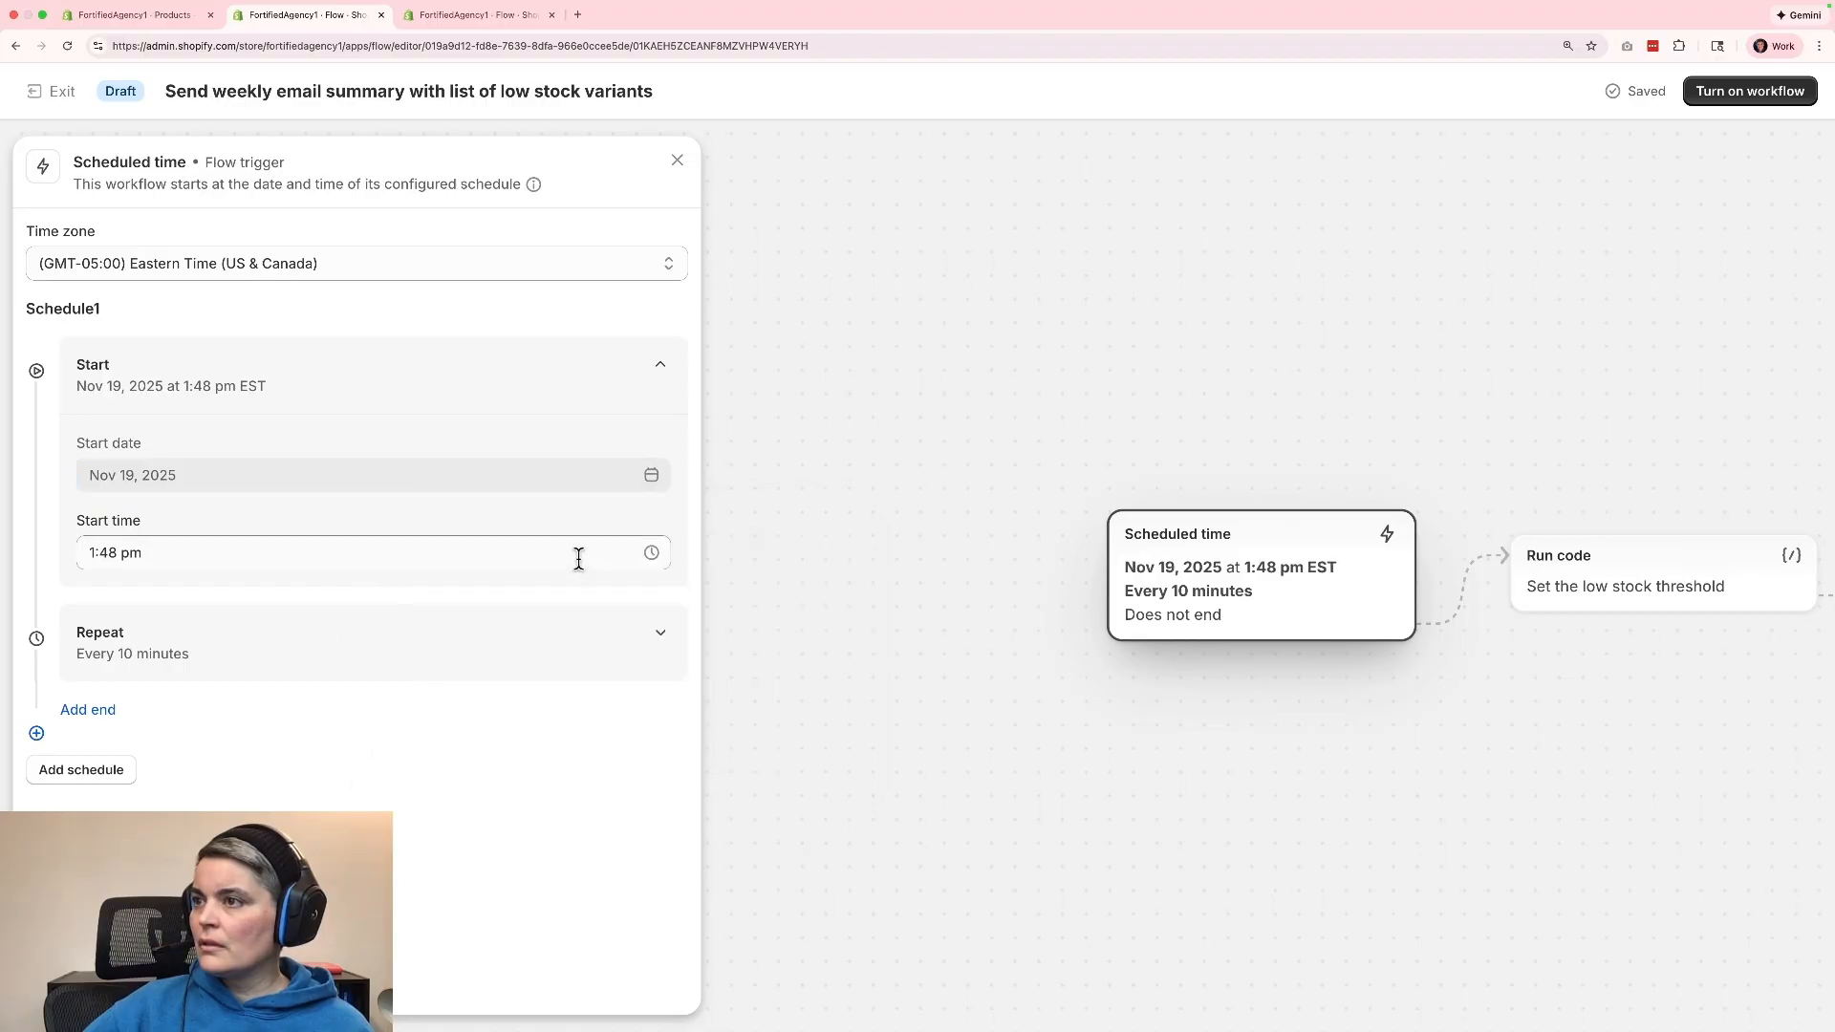
Set the schedule's start time to 12:30 pm.
{"action": "left_click", "coordinate": [521, 550]}
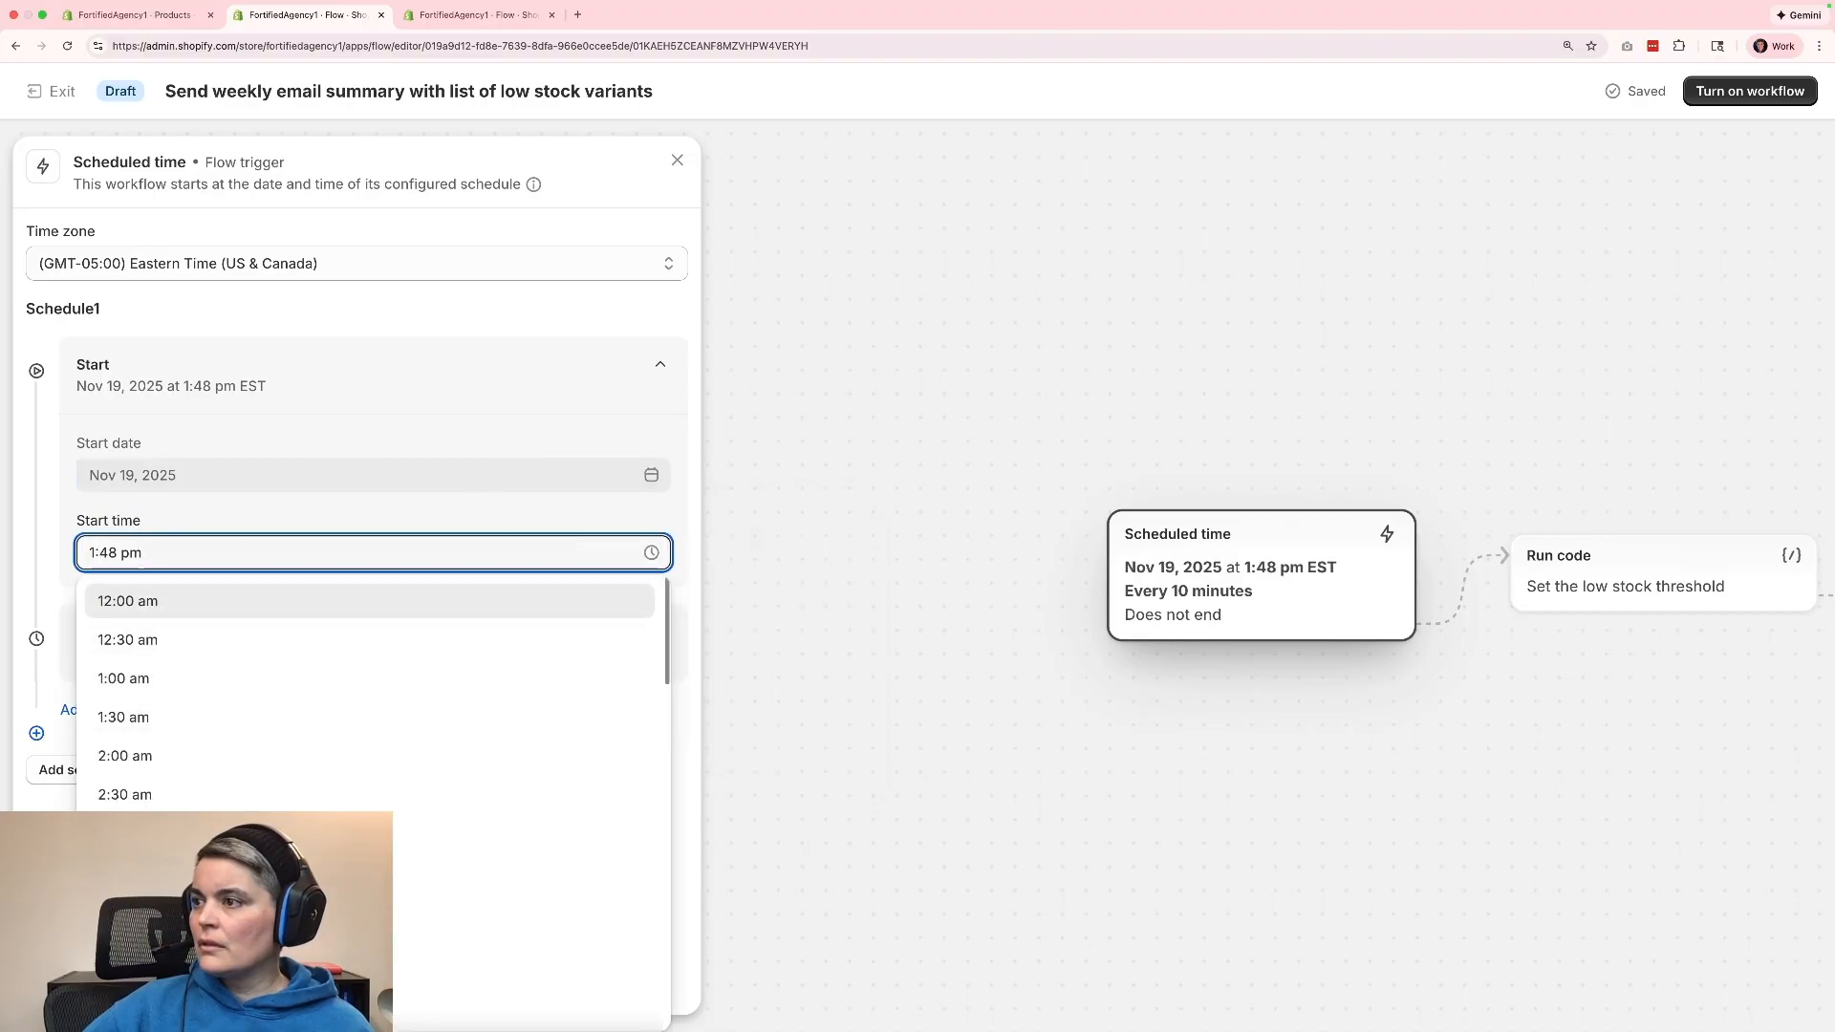
{"action": "scroll", "coordinate": [287, 755], "scroll_direction": "down", "scroll_amount": 10}
{"action": "scroll", "coordinate": [267, 806], "scroll_direction": "up", "scroll_amount": 4}
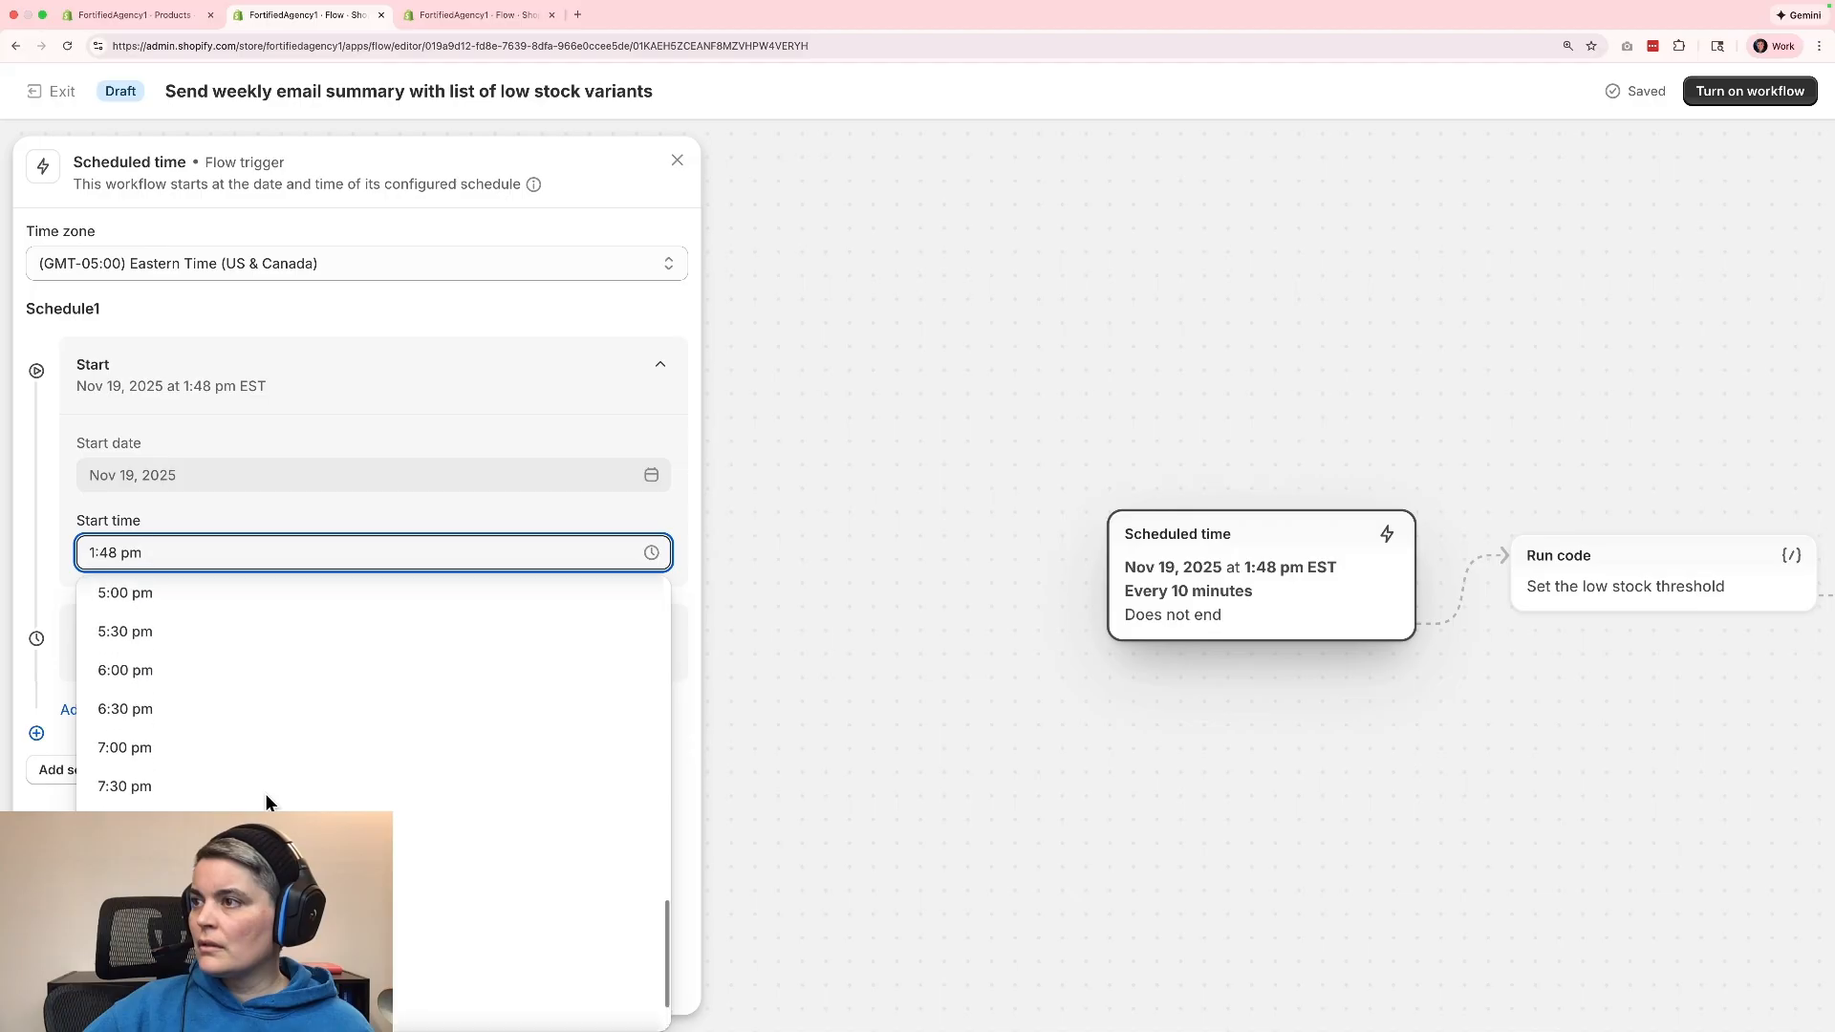
{"action": "scroll", "coordinate": [266, 801], "scroll_direction": "up", "scroll_amount": 6}
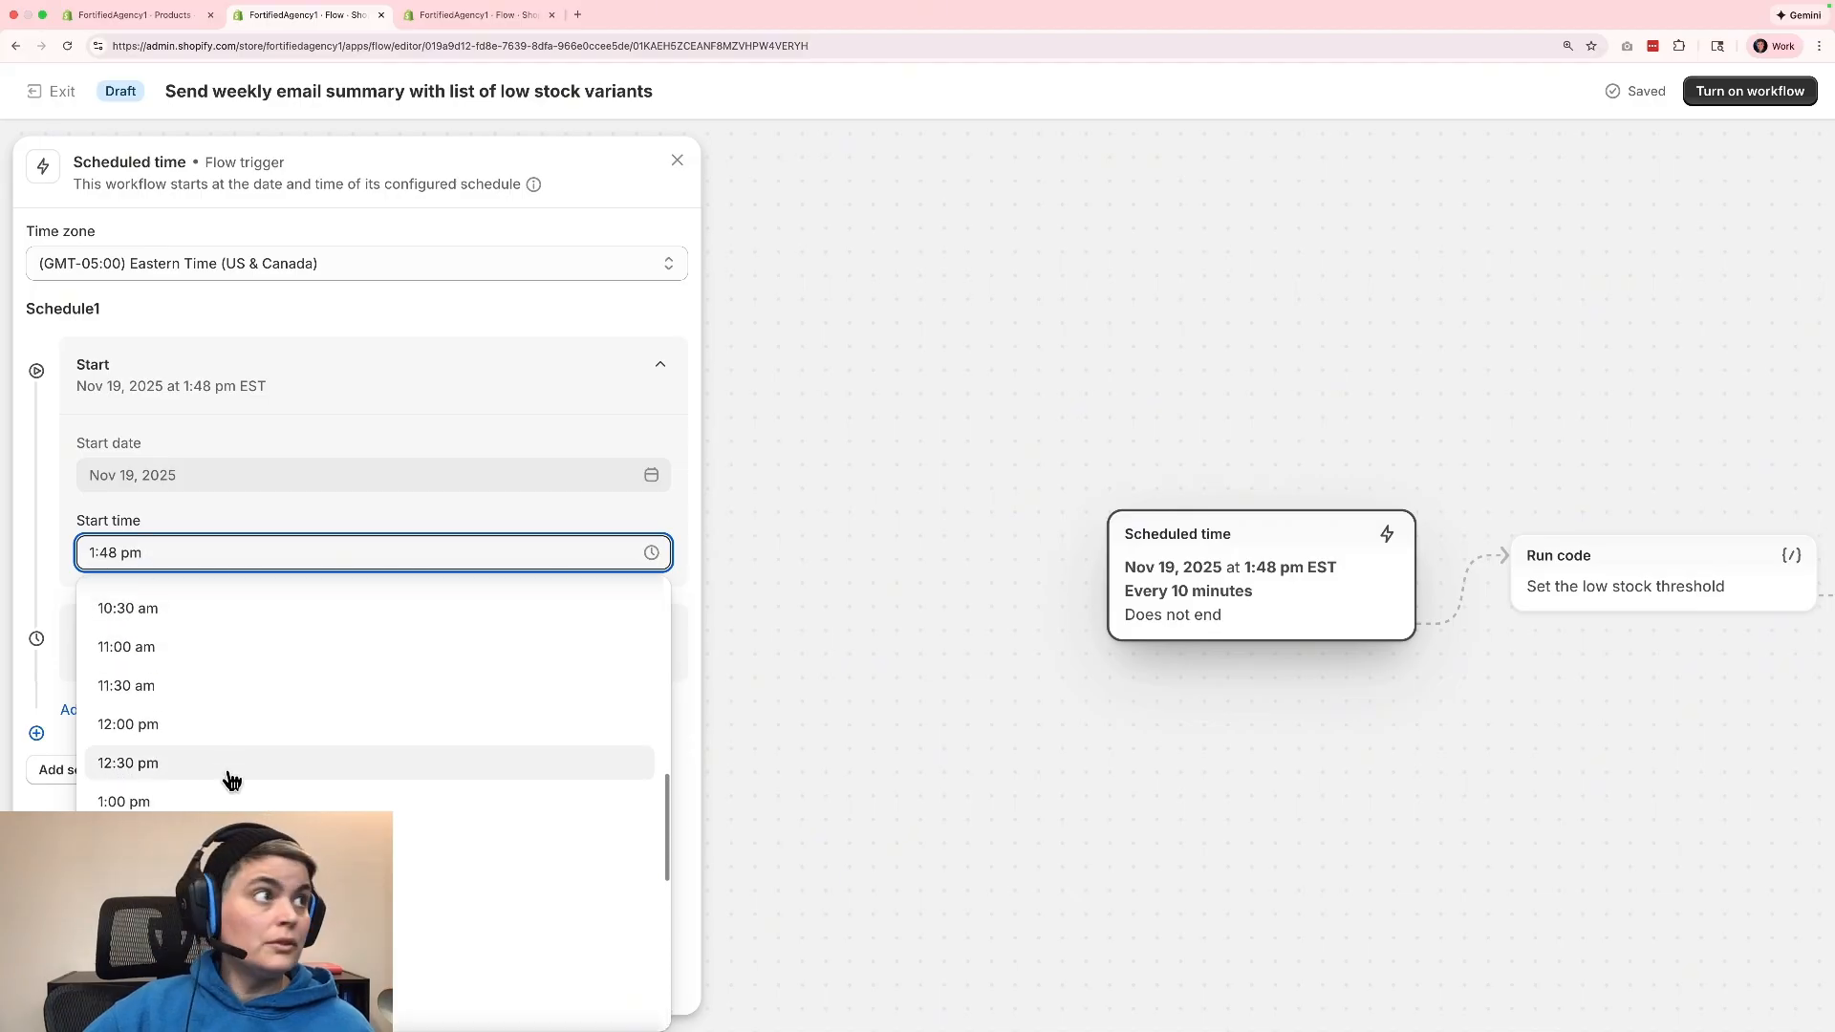
{"action": "left_click", "coordinate": [228, 770]}
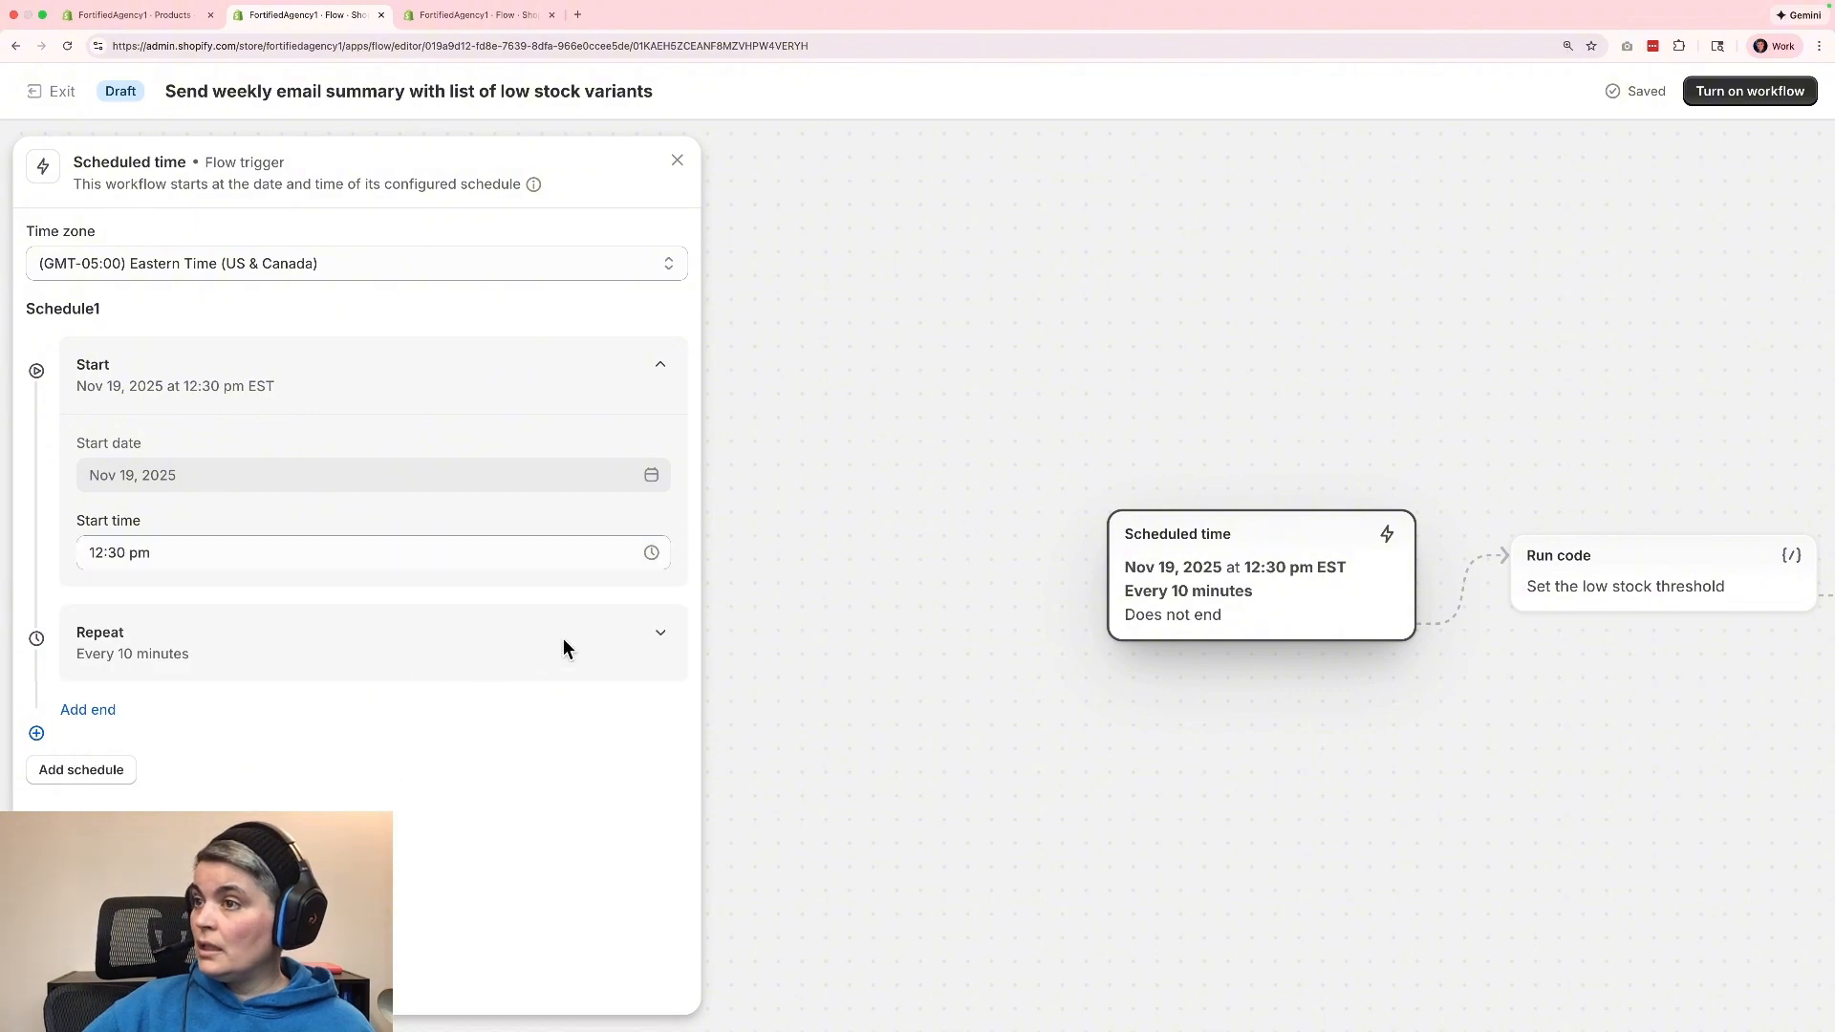
Set the schedule to repeat every 1 week.
{"action": "left_click", "coordinate": [656, 640]}
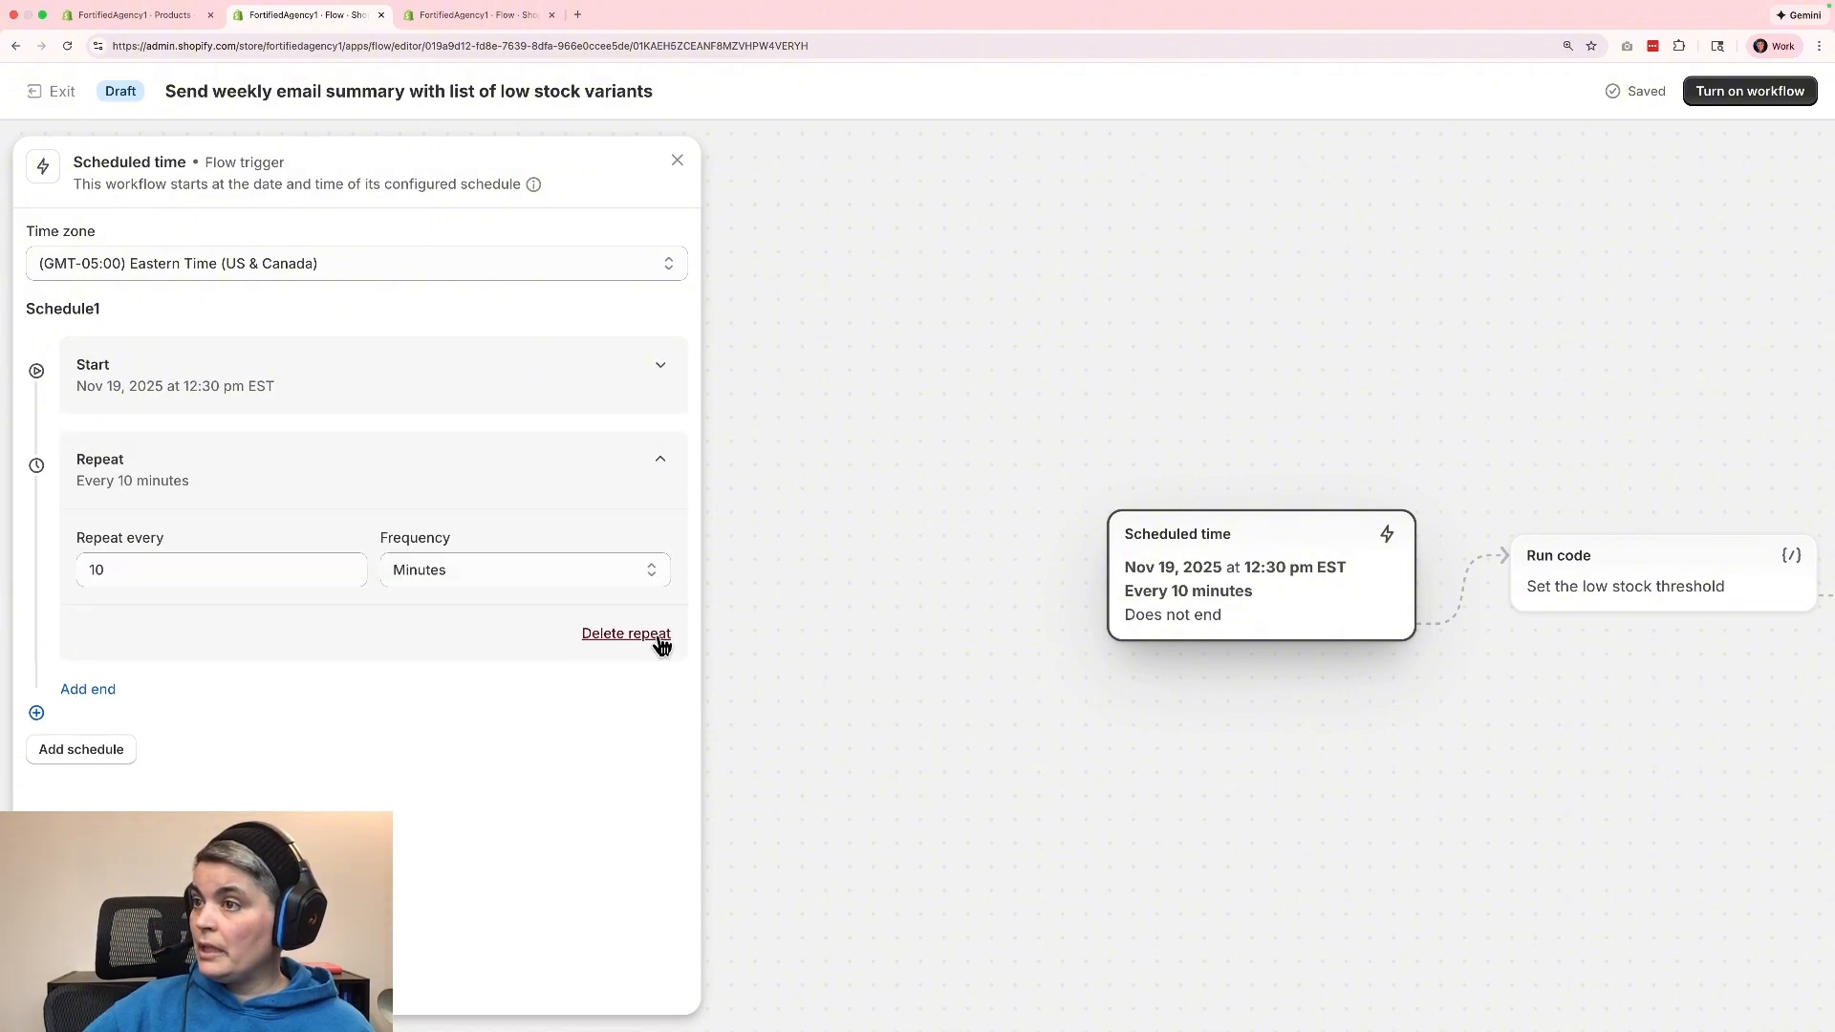
{"action": "left_click", "coordinate": [242, 565]}
{"action": "key", "text": "BackSpace"}
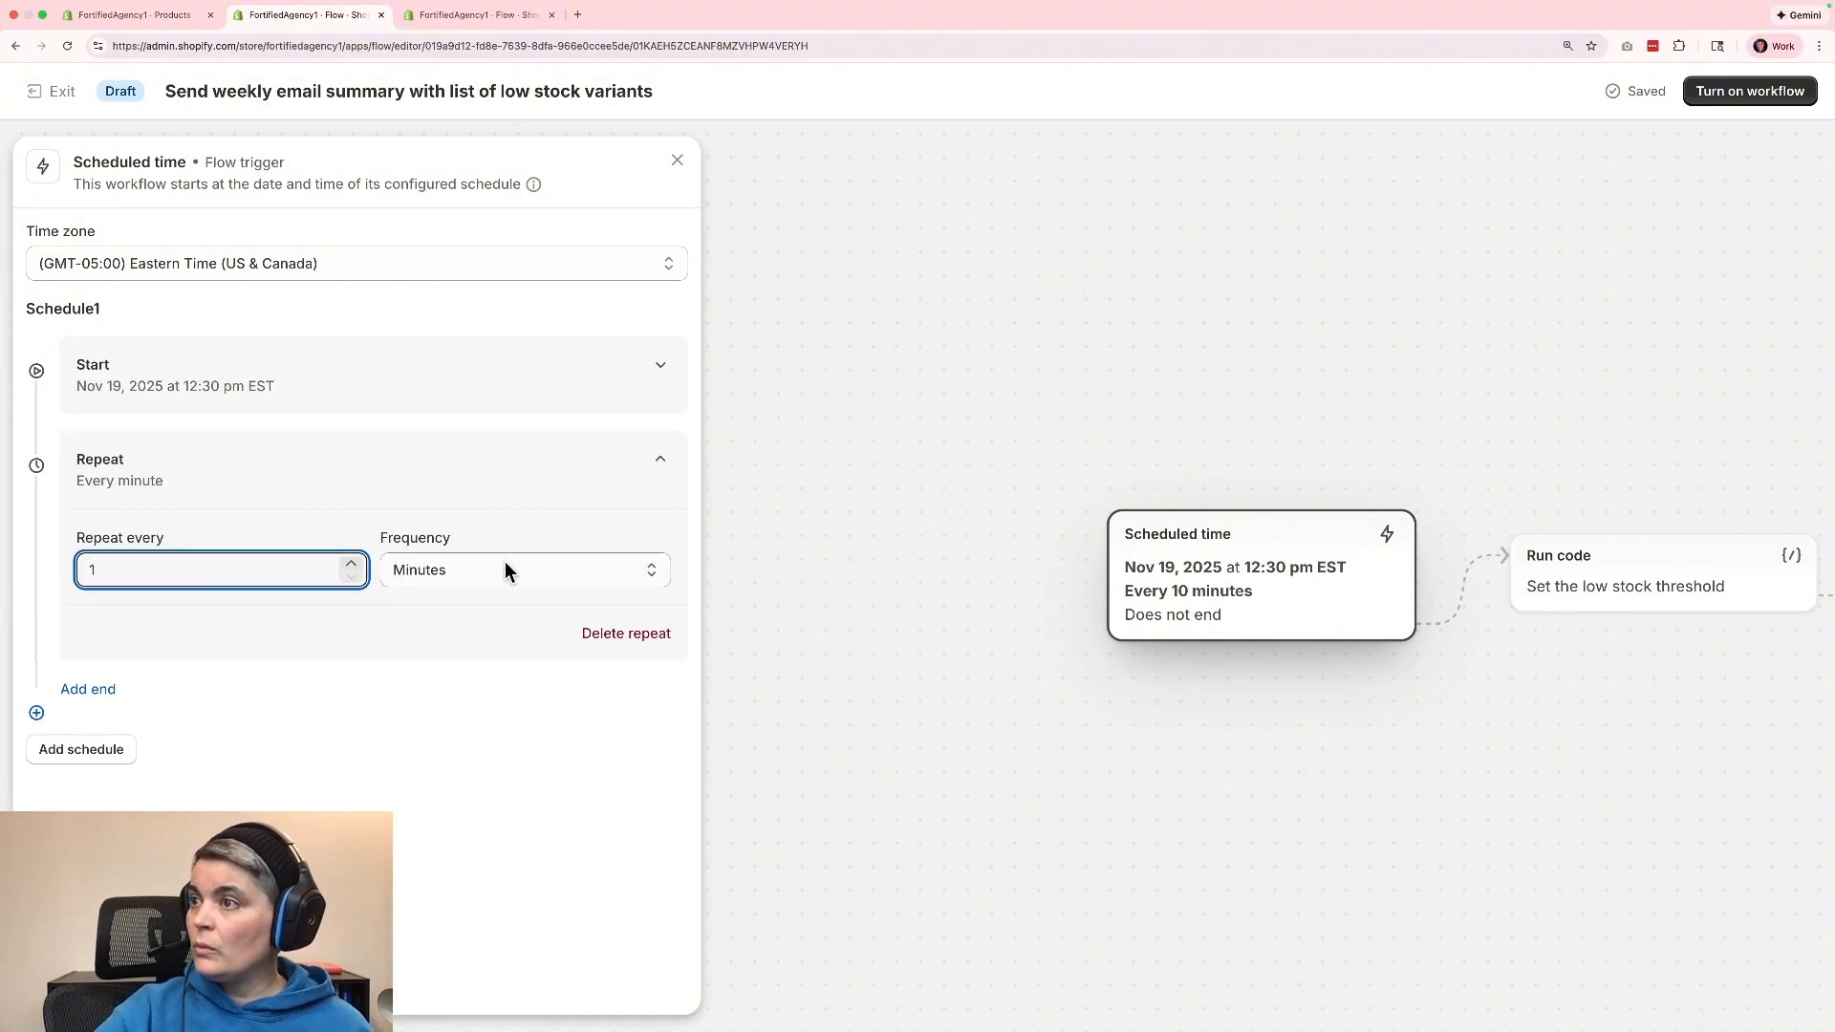
{"action": "left_click", "coordinate": [505, 563]}
{"action": "left_click", "coordinate": [479, 635]}
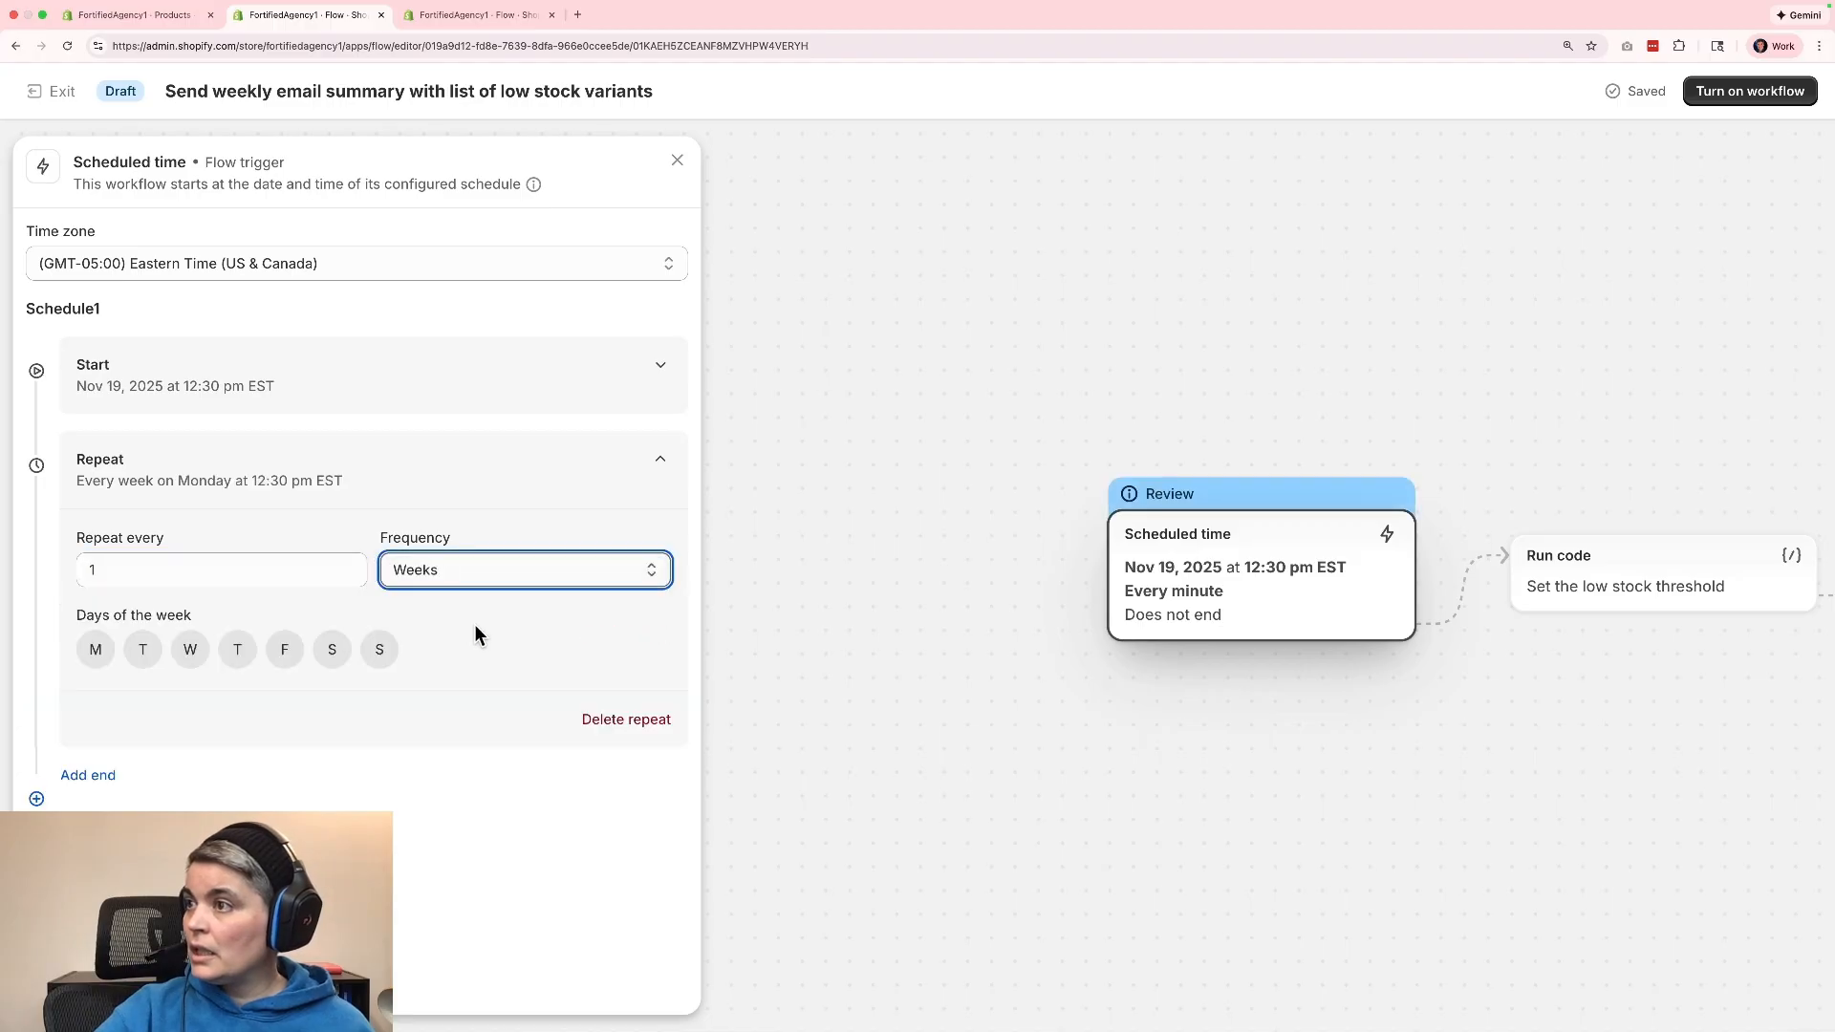
Choose Wednesday as the only day of the week for the repeat.
{"action": "left_click", "coordinate": [143, 649]}
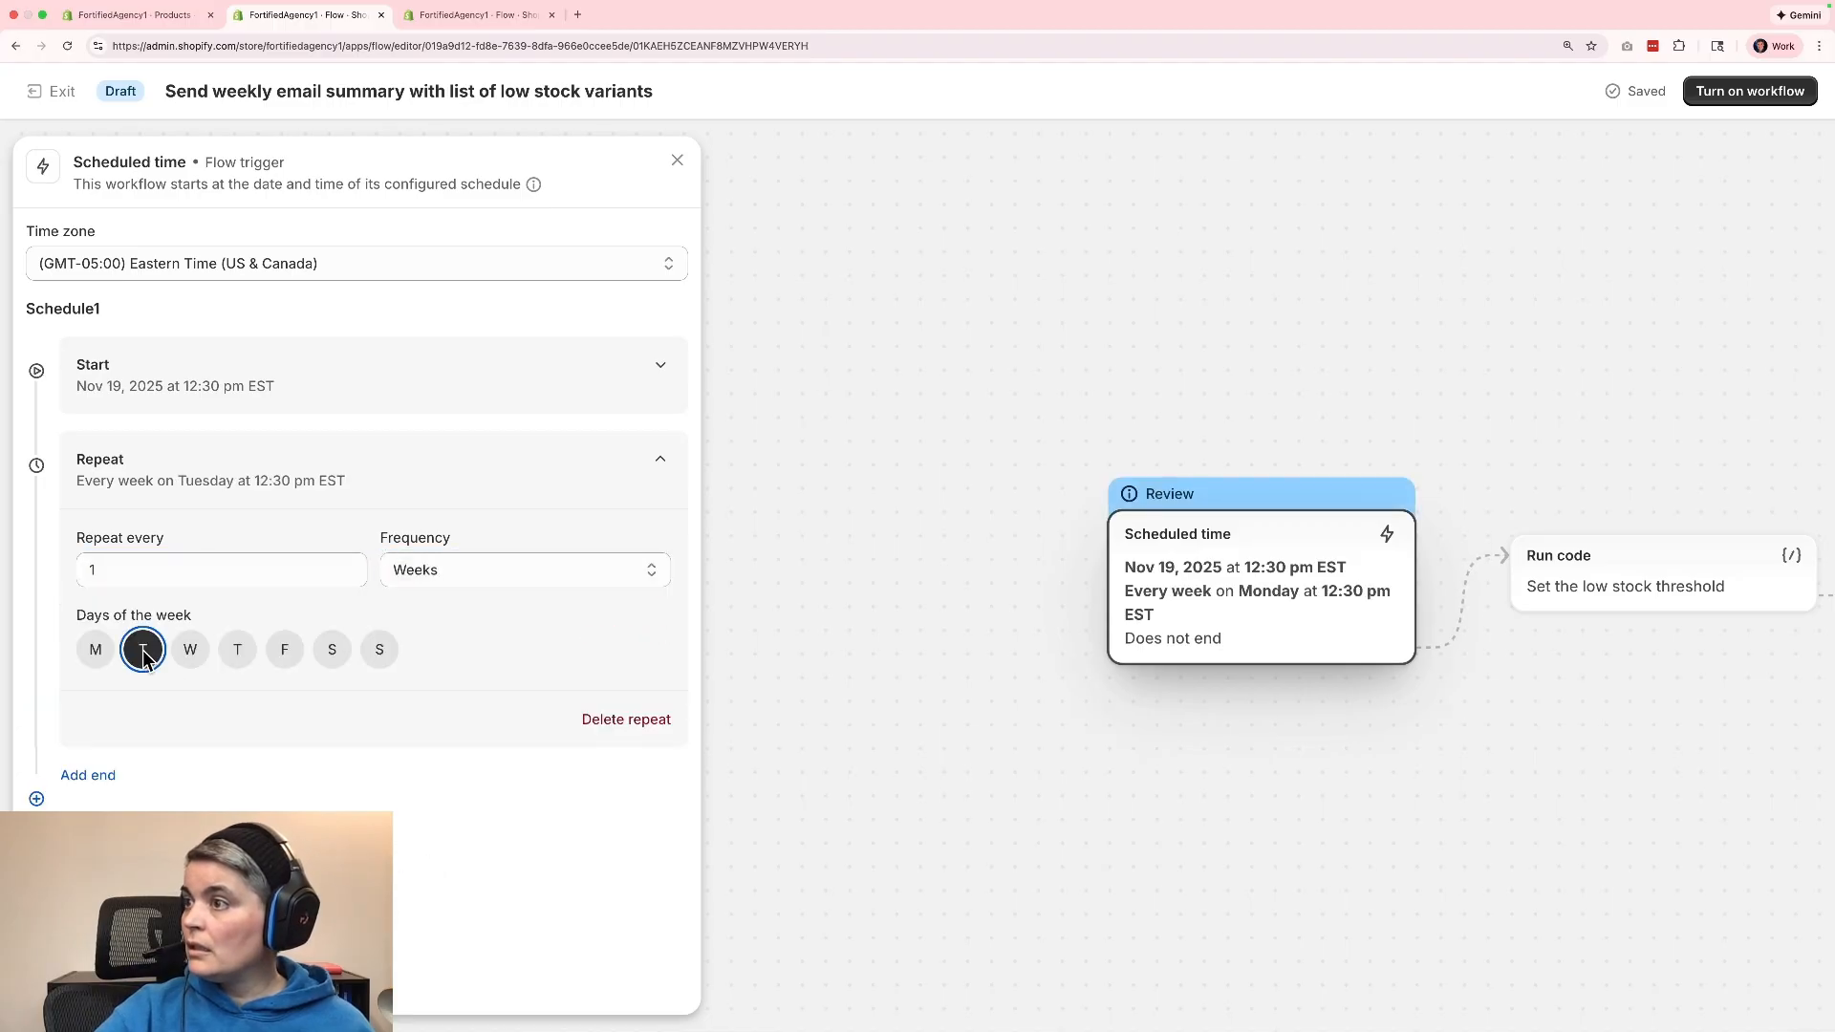
{"action": "left_click", "coordinate": [207, 655]}
{"action": "left_click", "coordinate": [239, 656]}
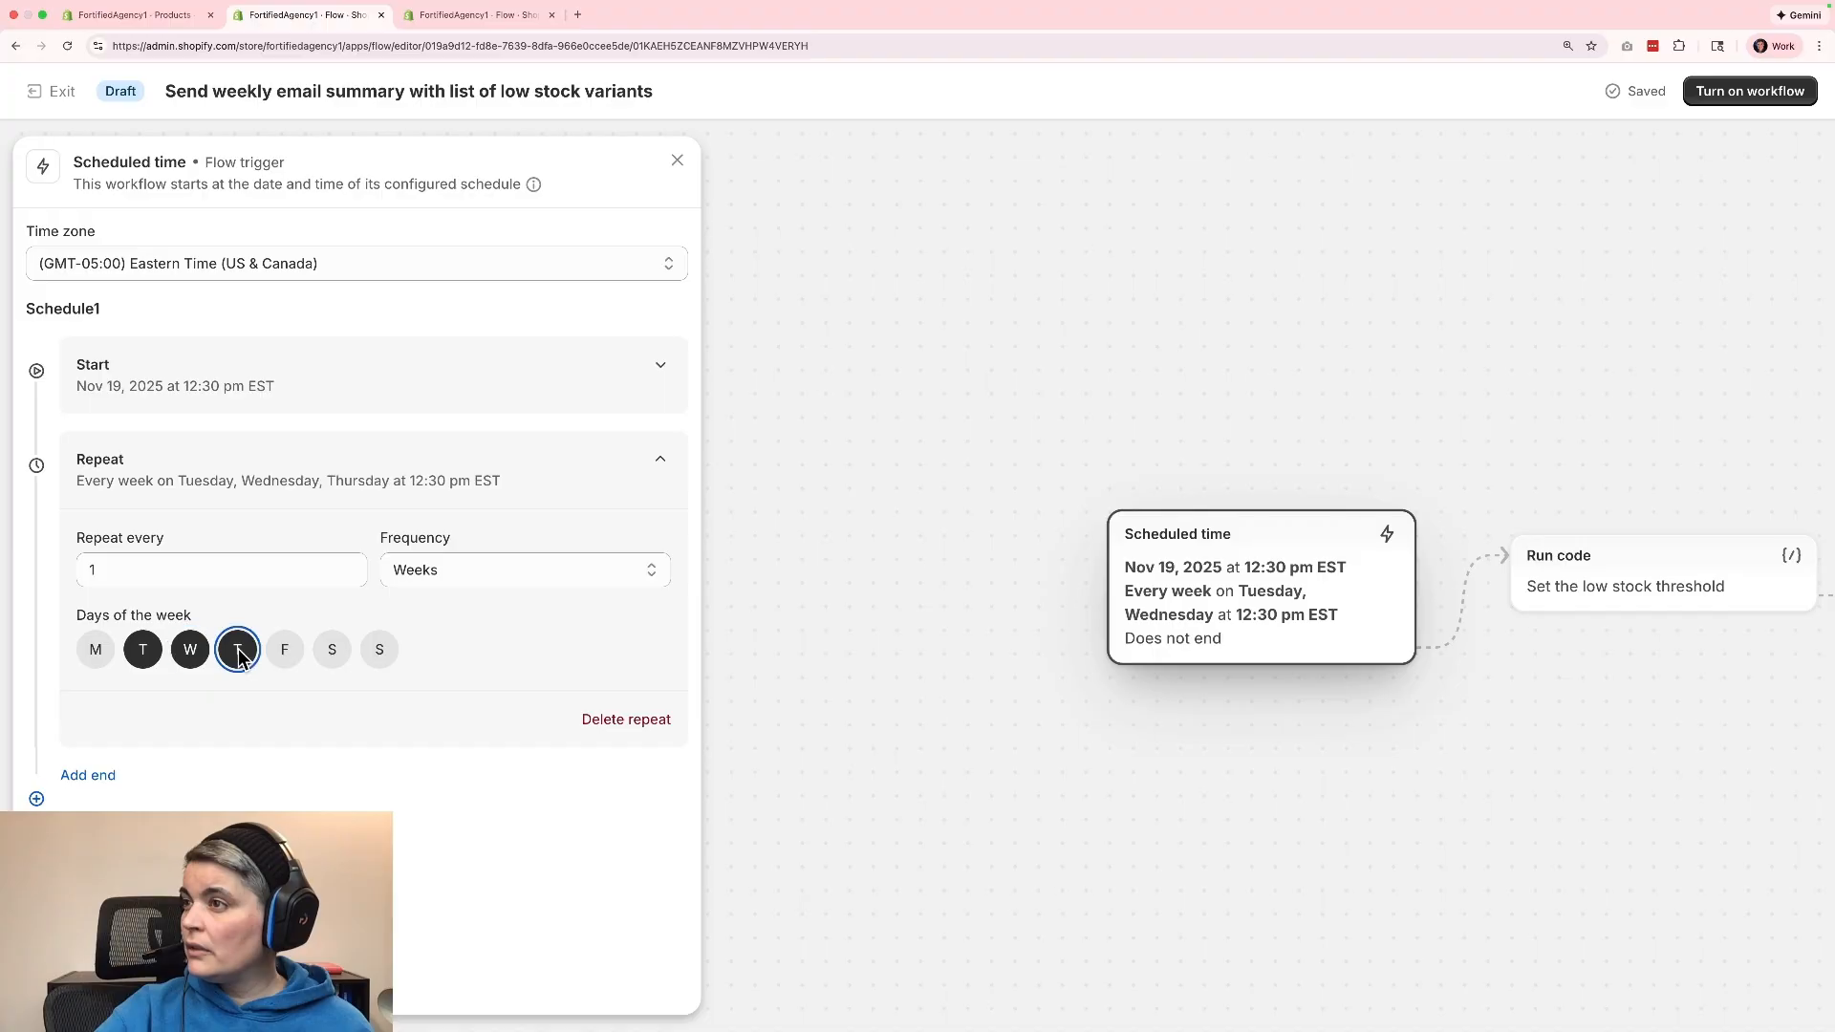
{"action": "left_click", "coordinate": [239, 656]}
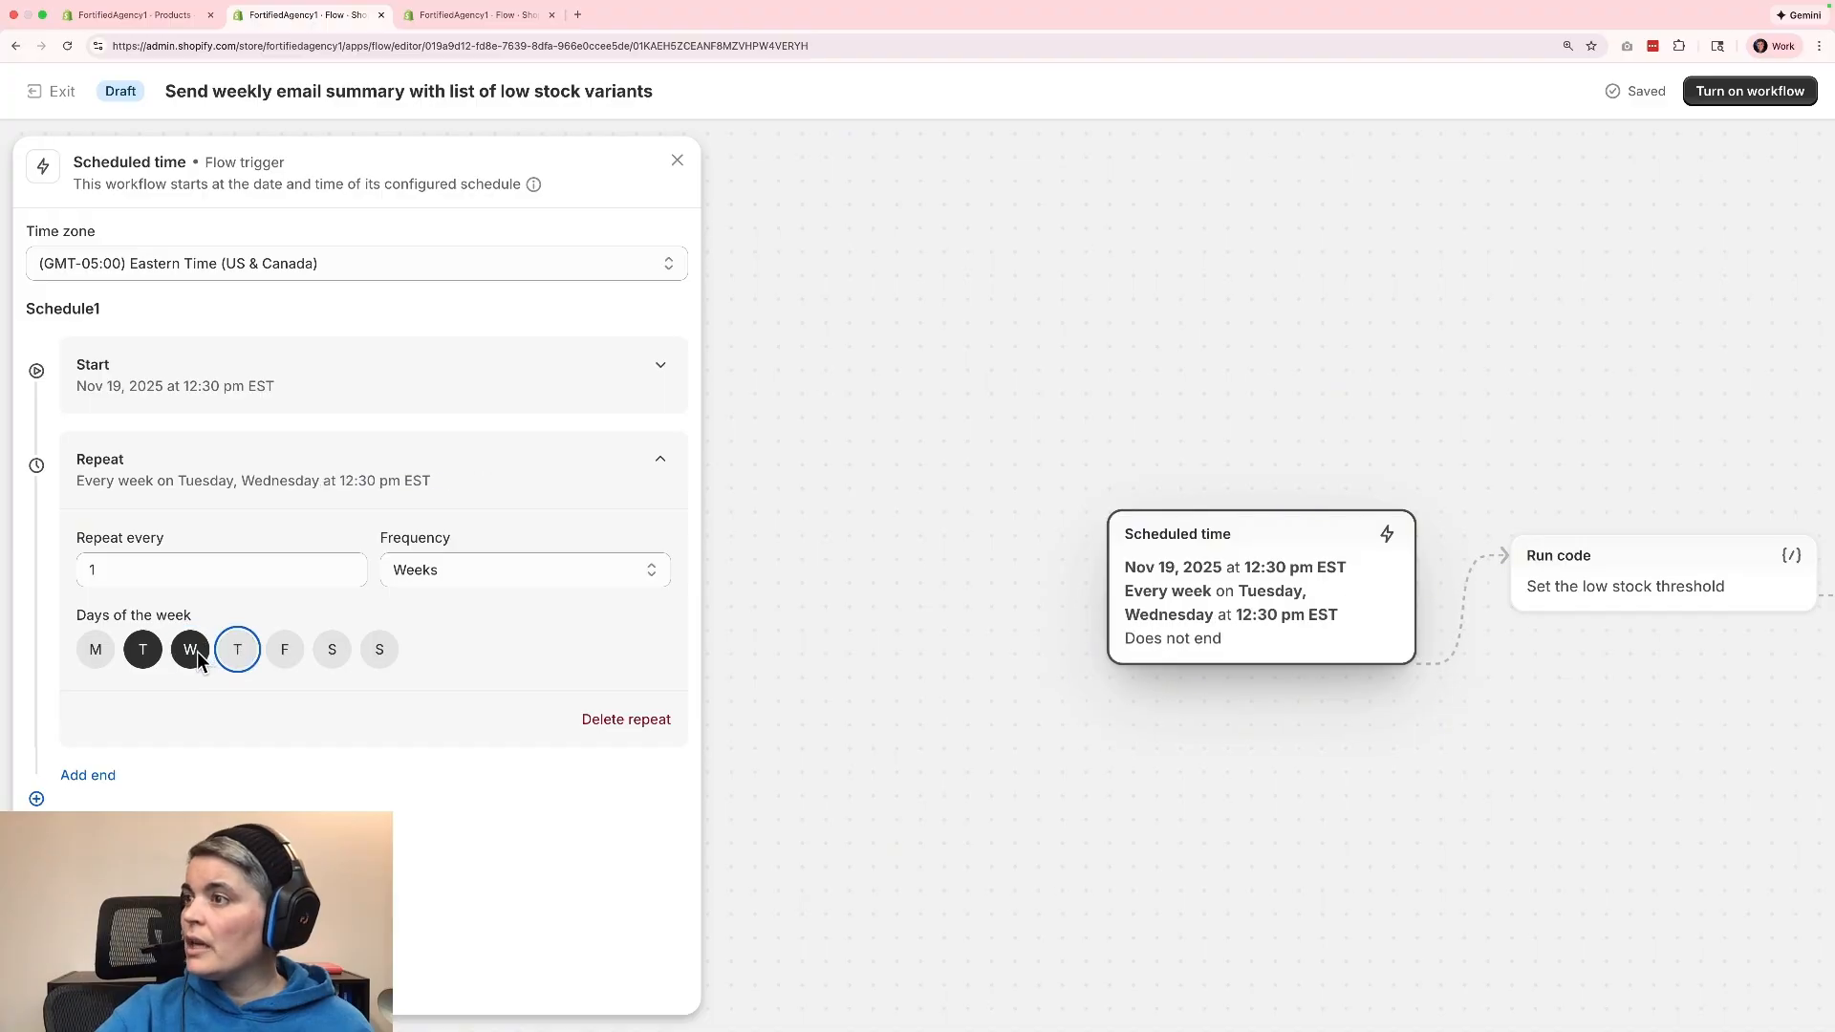
{"action": "left_click", "coordinate": [196, 651]}
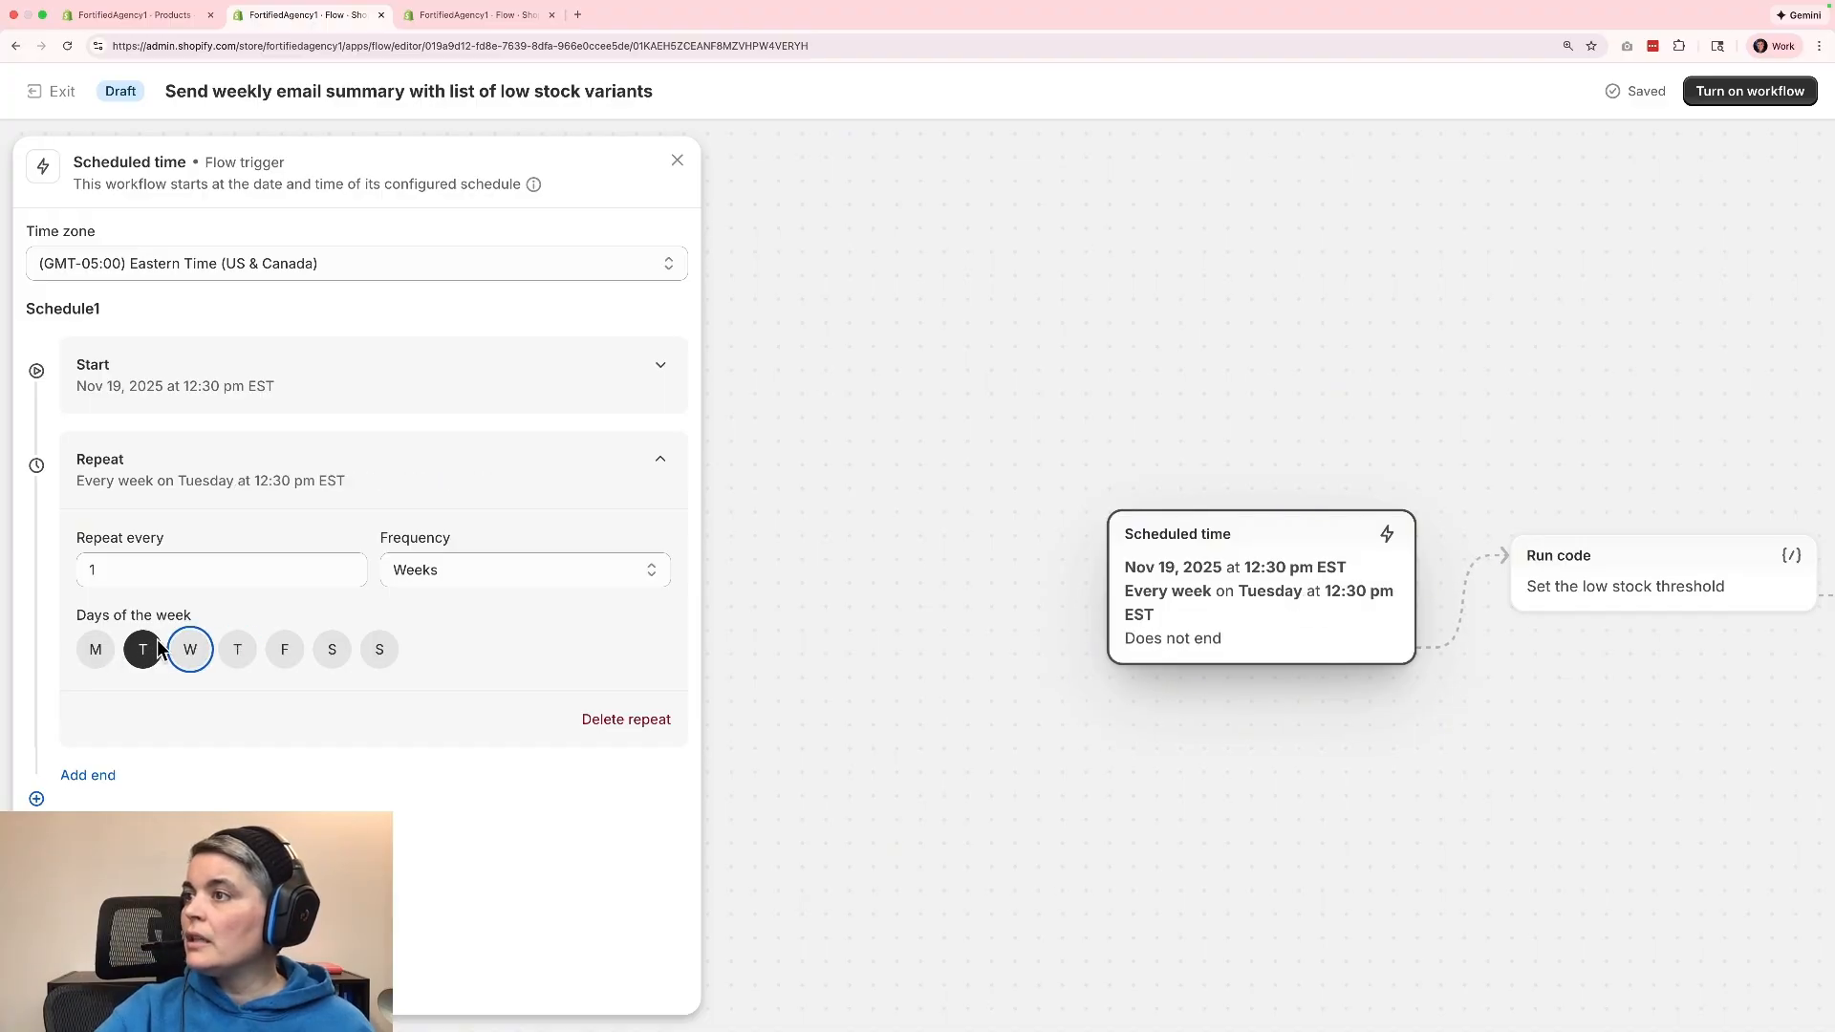
{"action": "left_click", "coordinate": [145, 653]}
{"action": "left_click", "coordinate": [193, 651]}
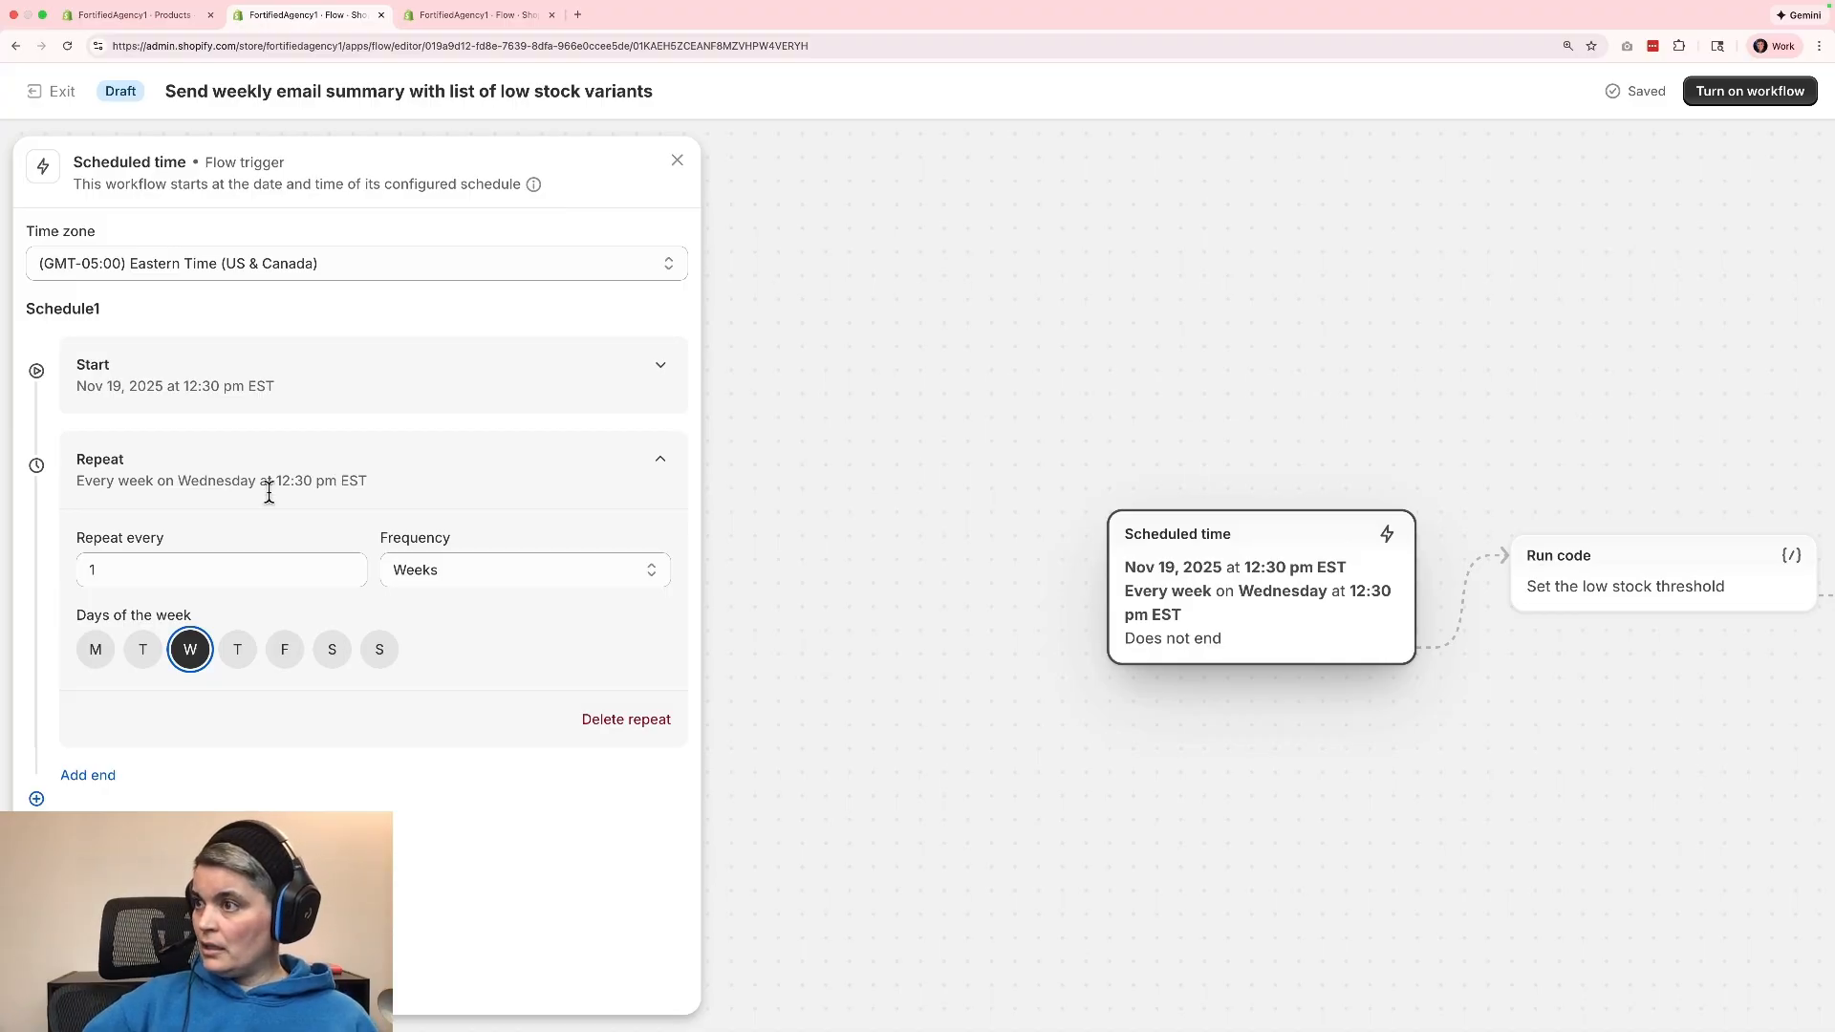
{"action": "left_click", "coordinate": [84, 834]}
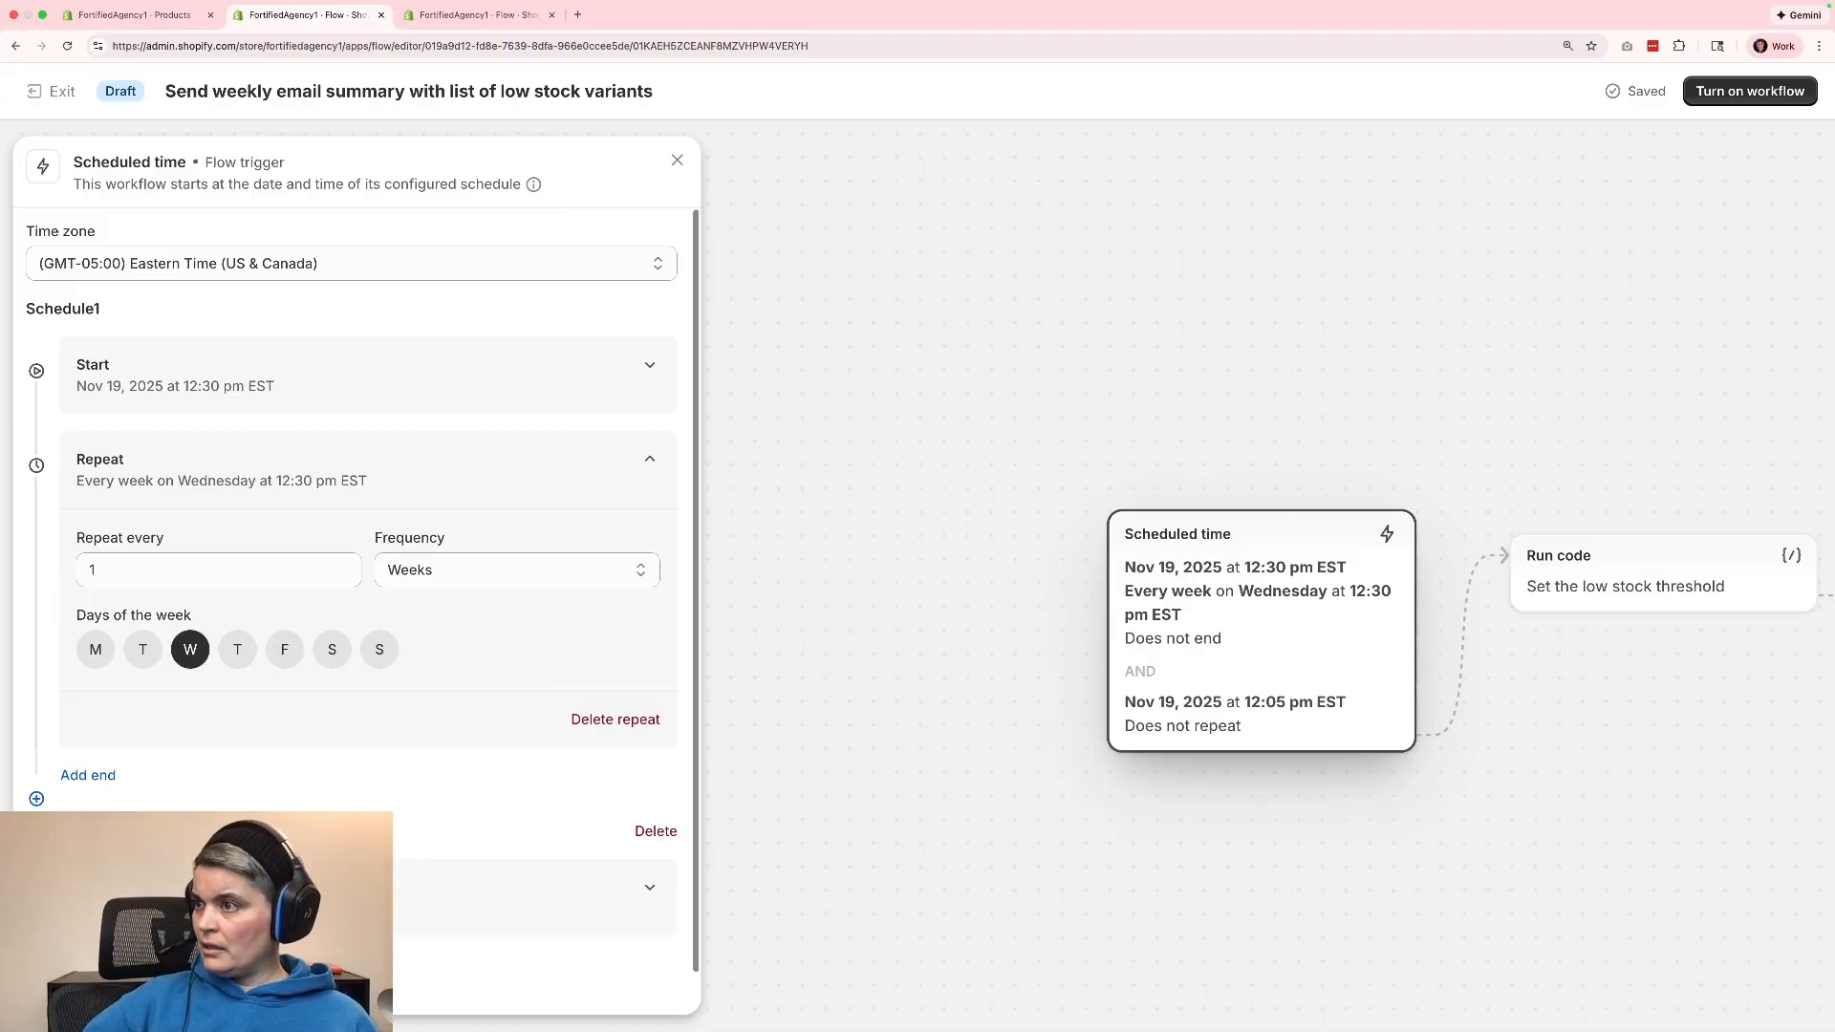
{"action": "scroll", "coordinate": [287, 860], "scroll_direction": "down", "scroll_amount": 1}
{"action": "left_click", "coordinate": [637, 795]}
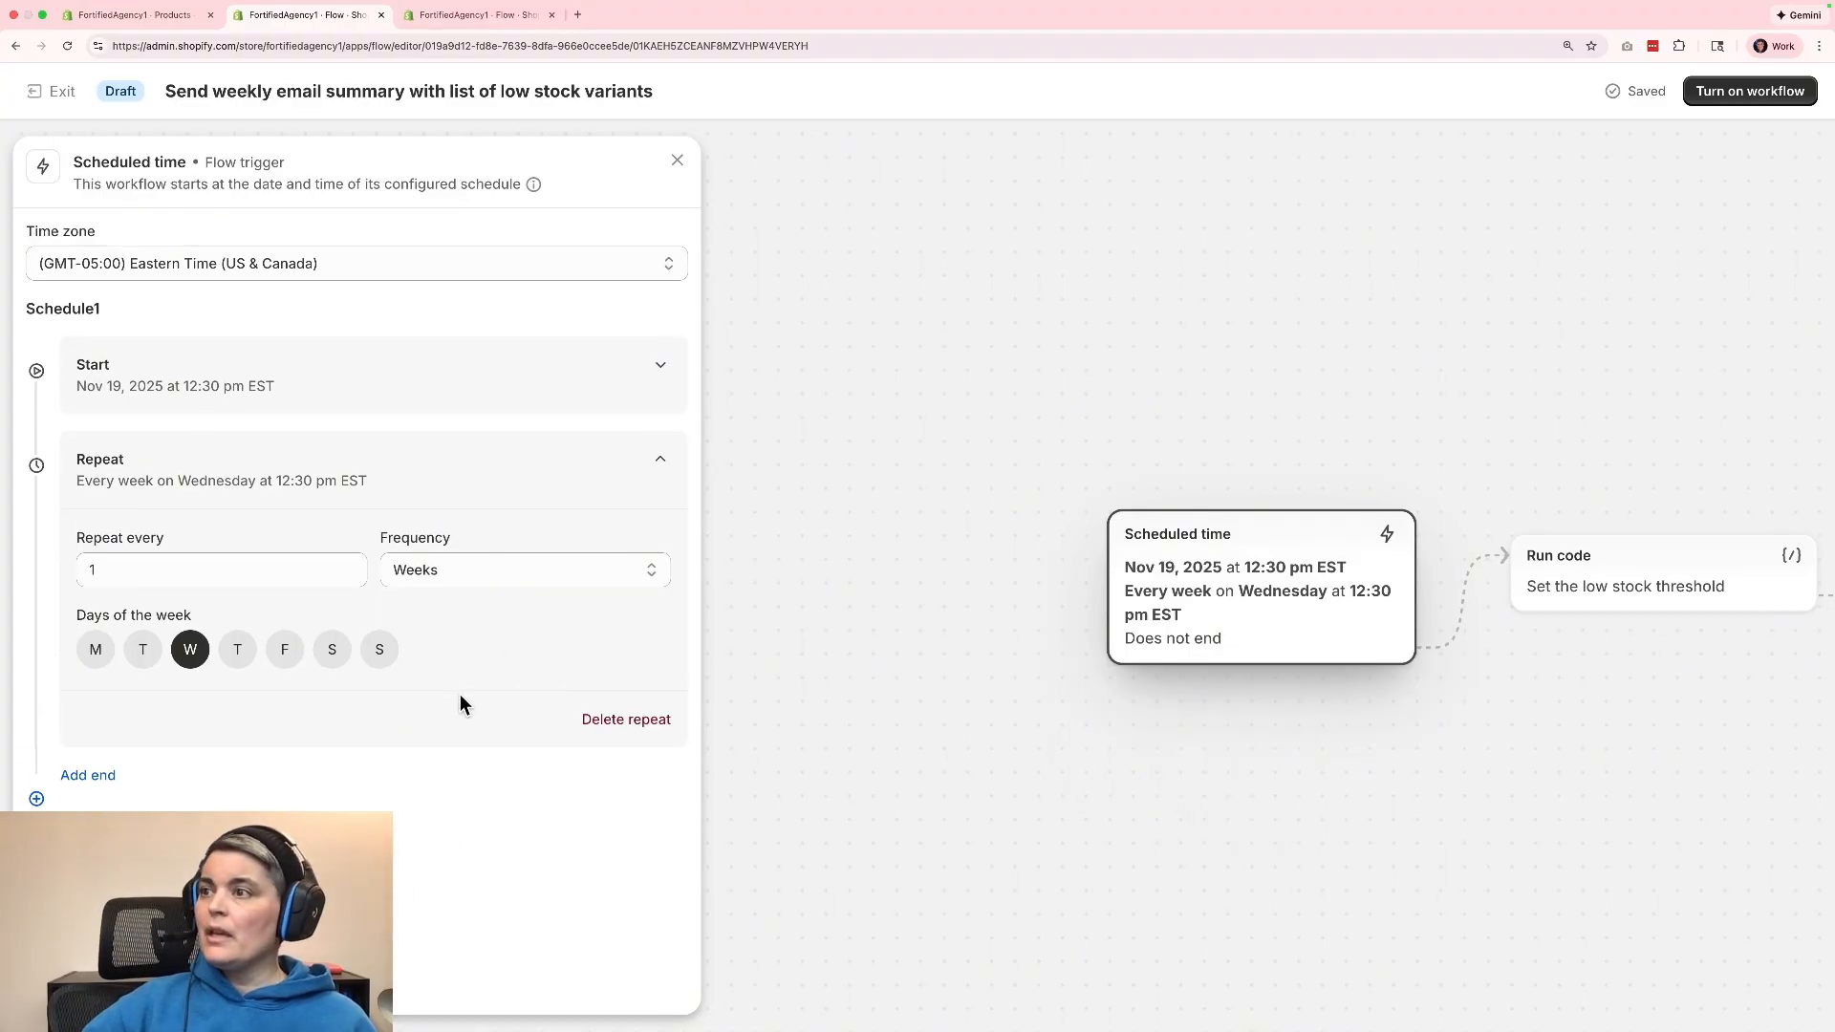
Set the lowStockThreshold returned by the Run code action to 25 and close the code editor.
{"action": "left_click", "coordinate": [679, 165]}
{"action": "left_click_drag", "start_coordinate": [1392, 729], "coordinate": [573, 669]}
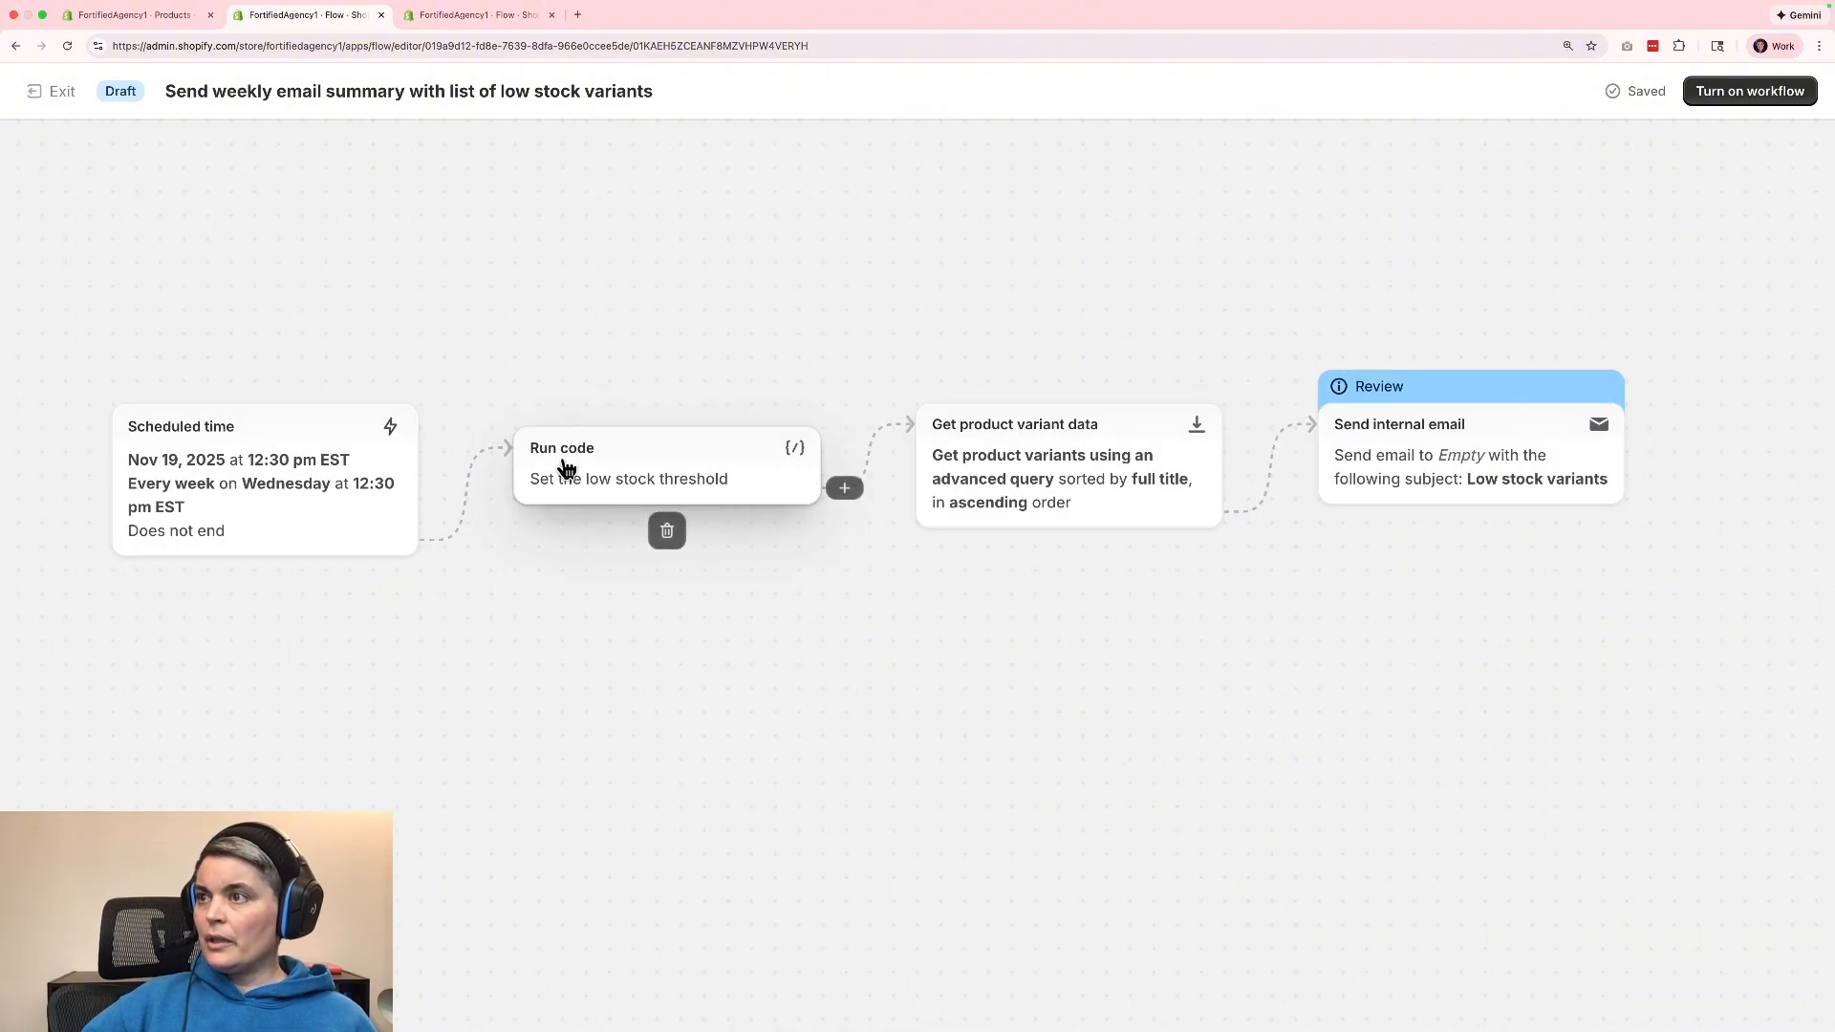
{"action": "left_click", "coordinate": [680, 461]}
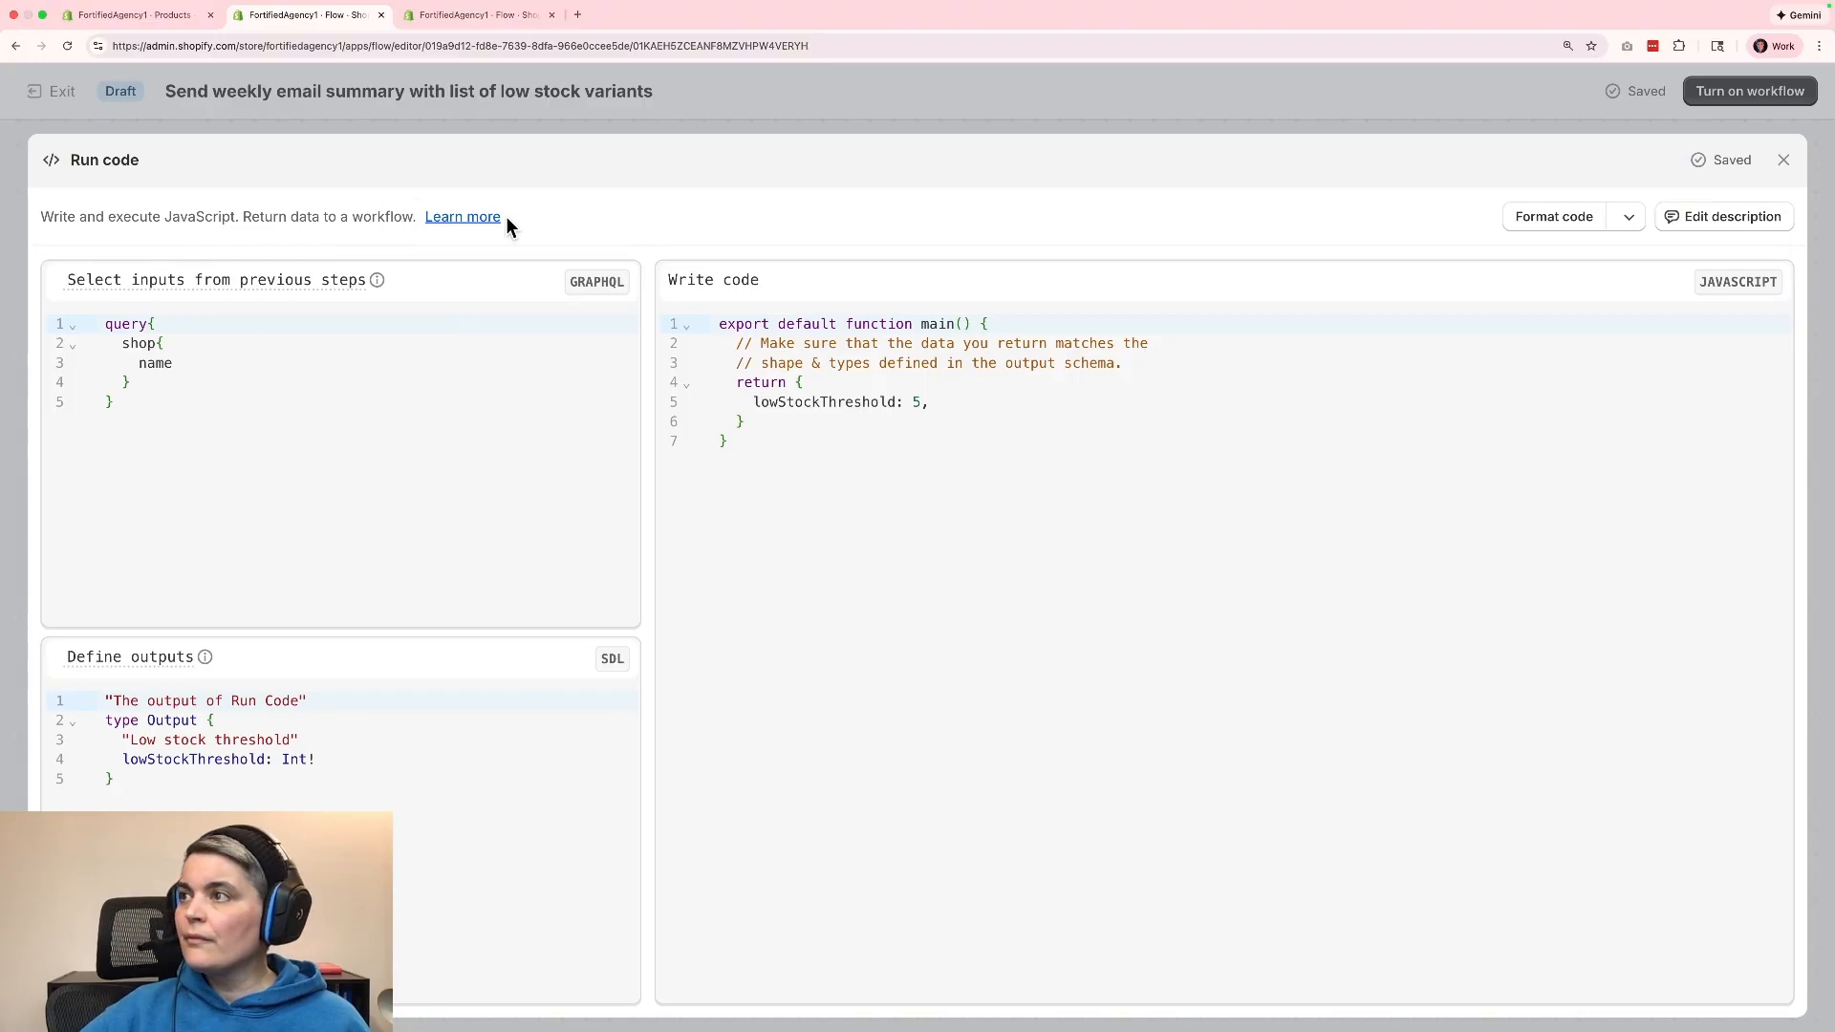
{"action": "mouse_move", "coordinate": [233, 287]}
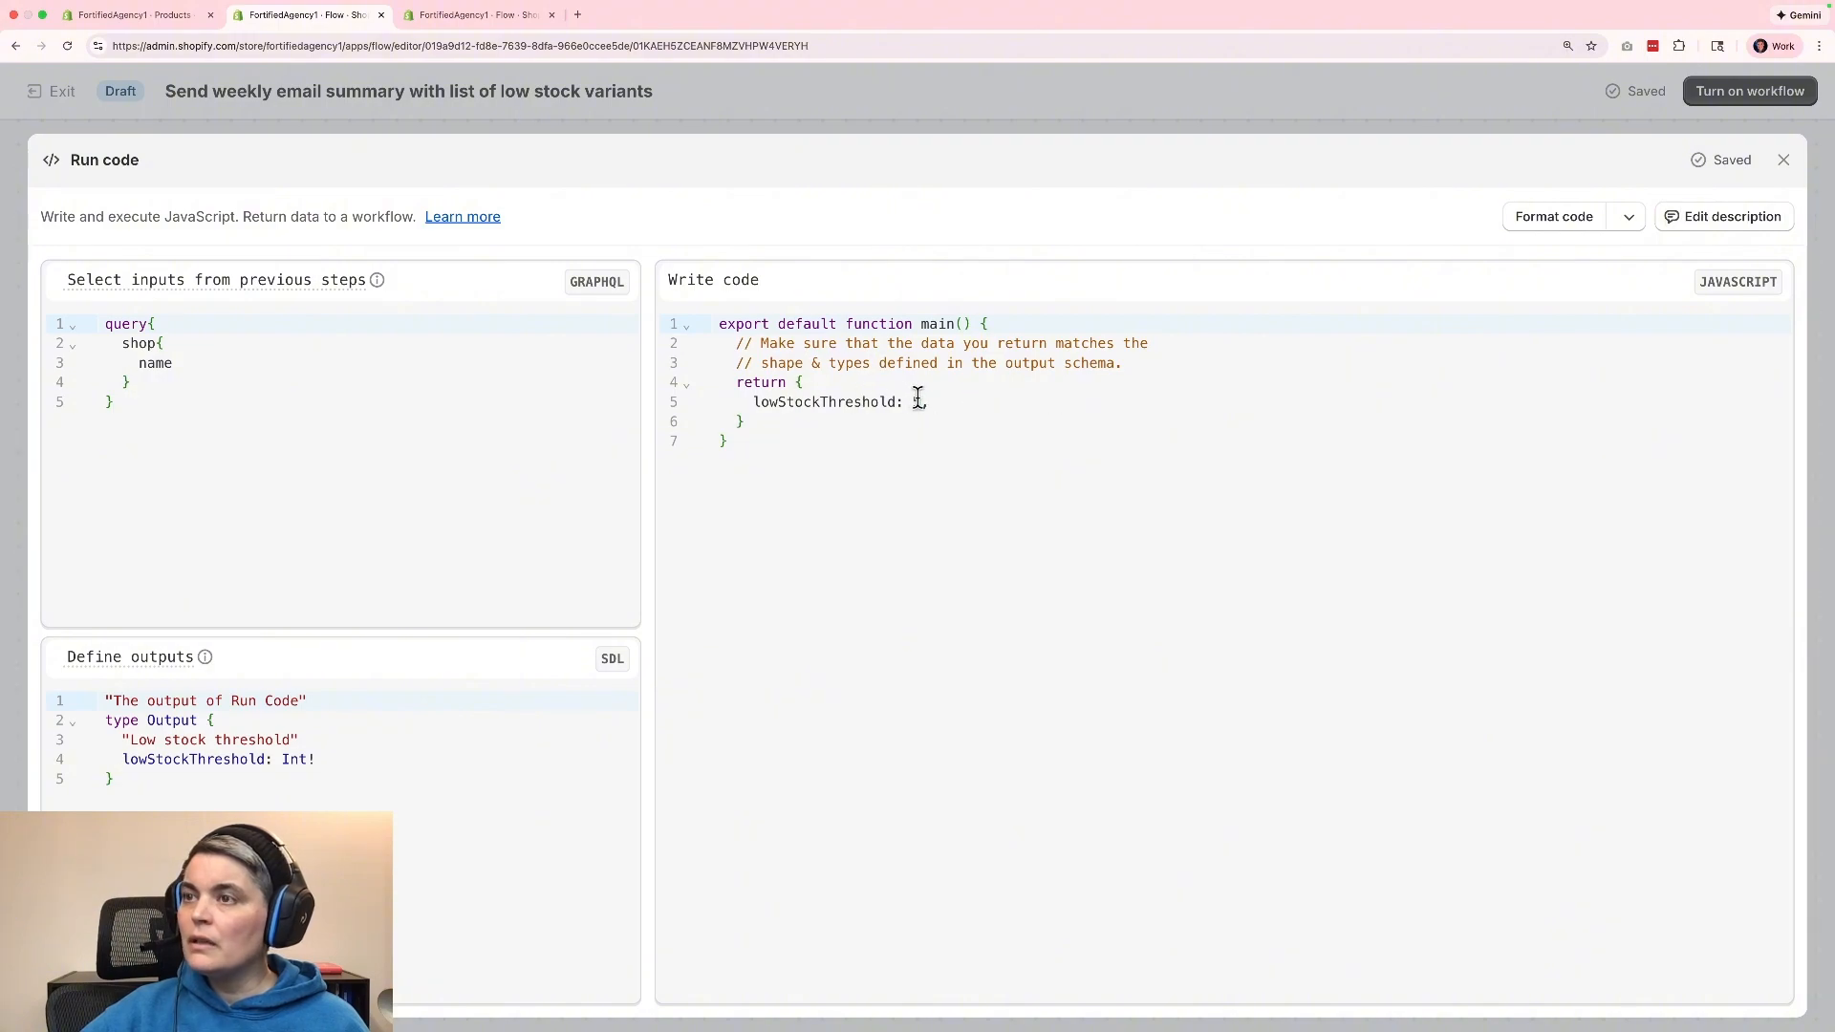
{"action": "left_click", "coordinate": [919, 401]}
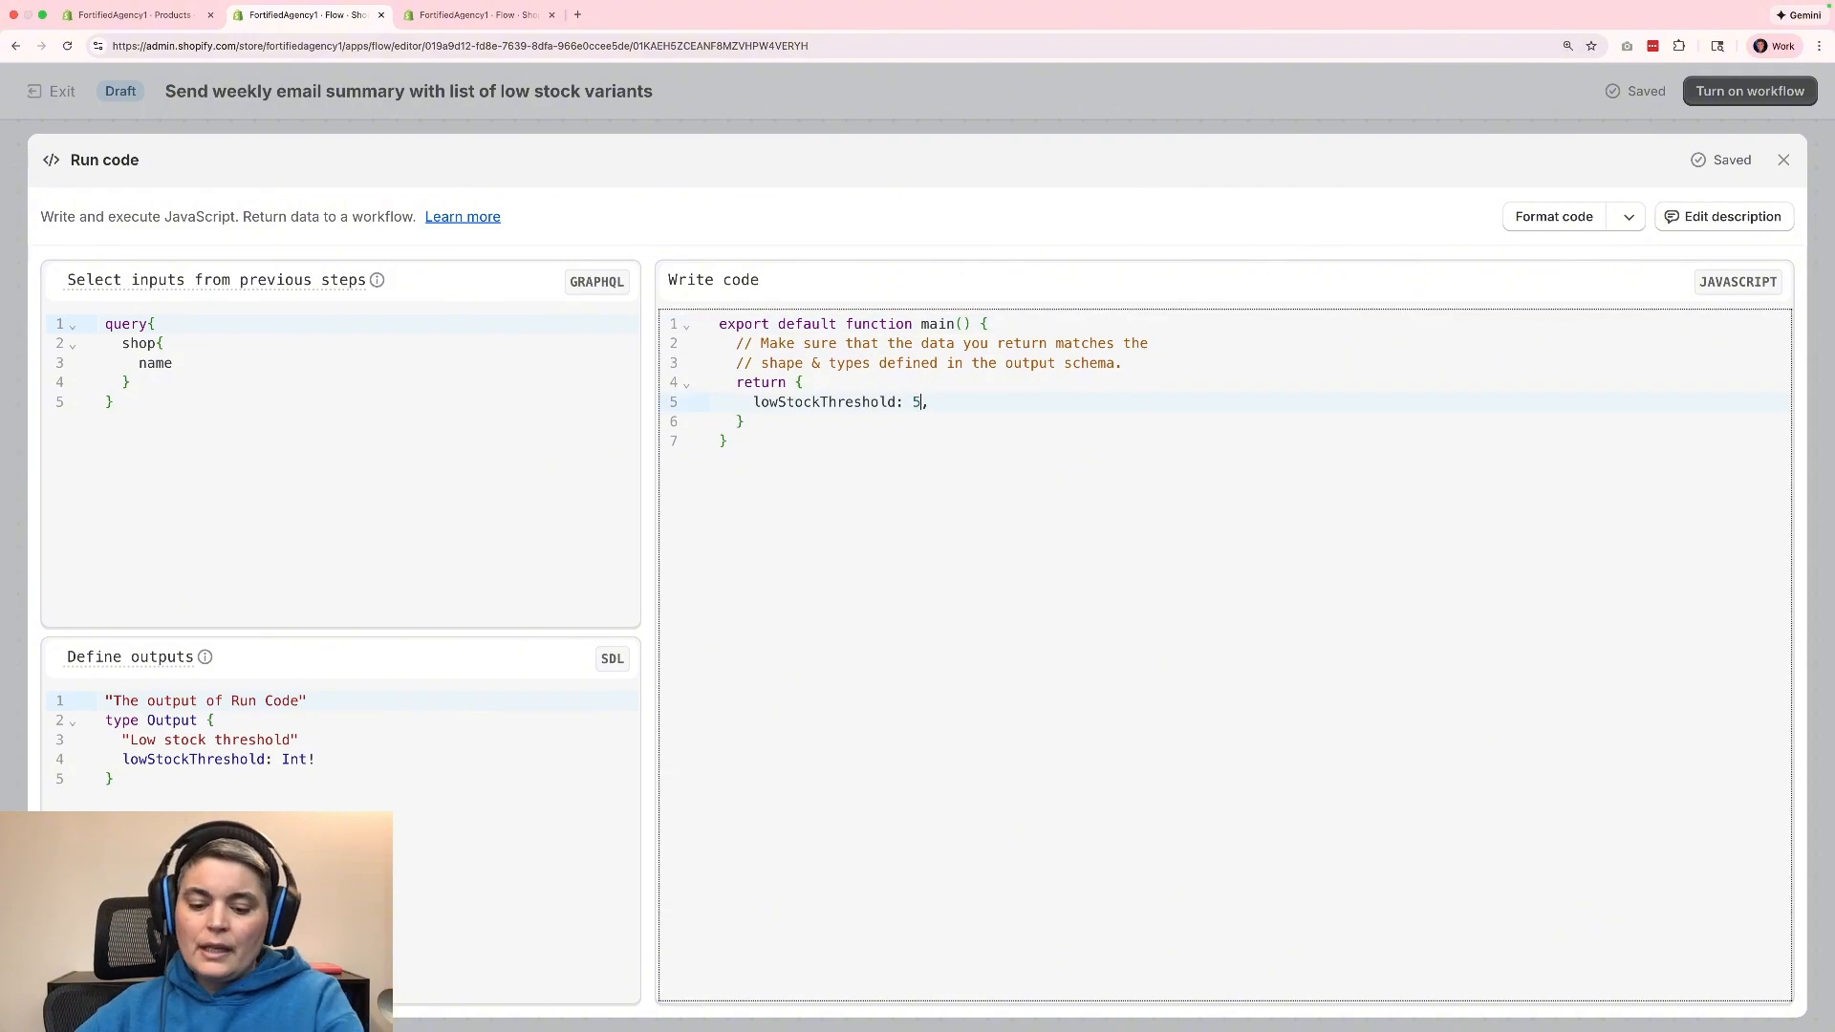
{"action": "key", "text": "BackSpace"}
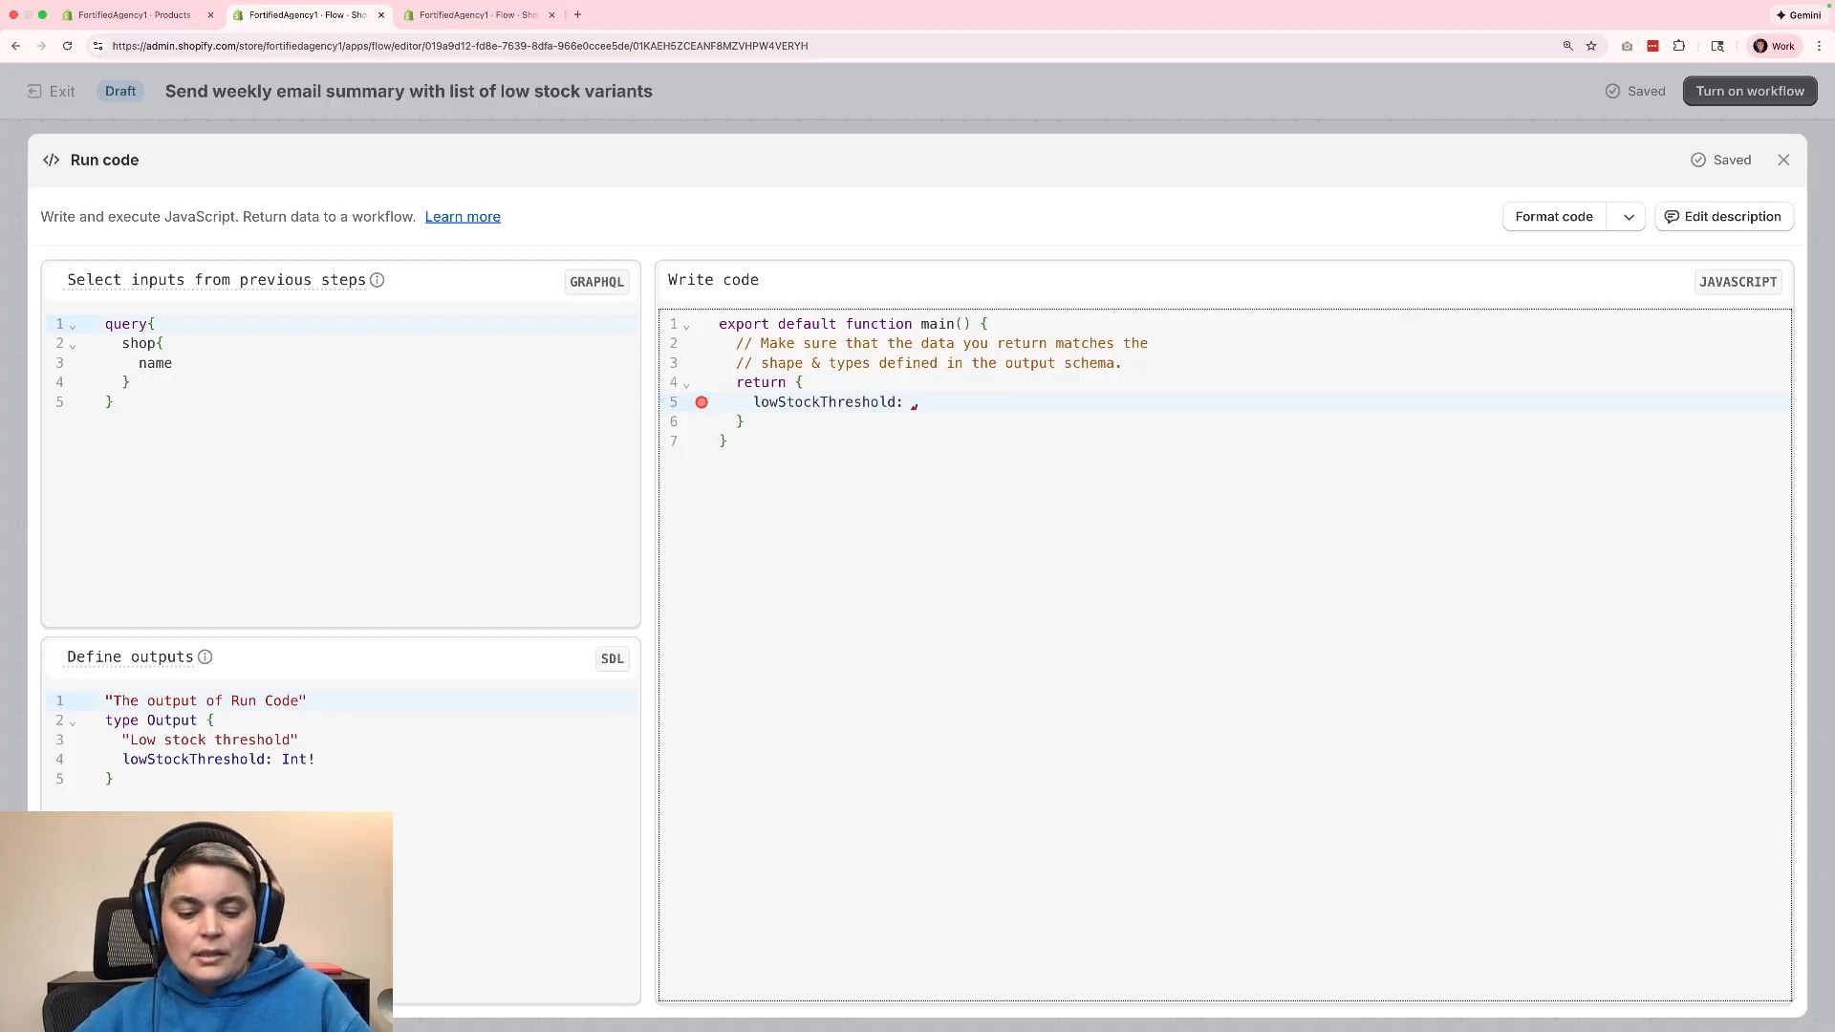
{"action": "type", "text": "25,"}
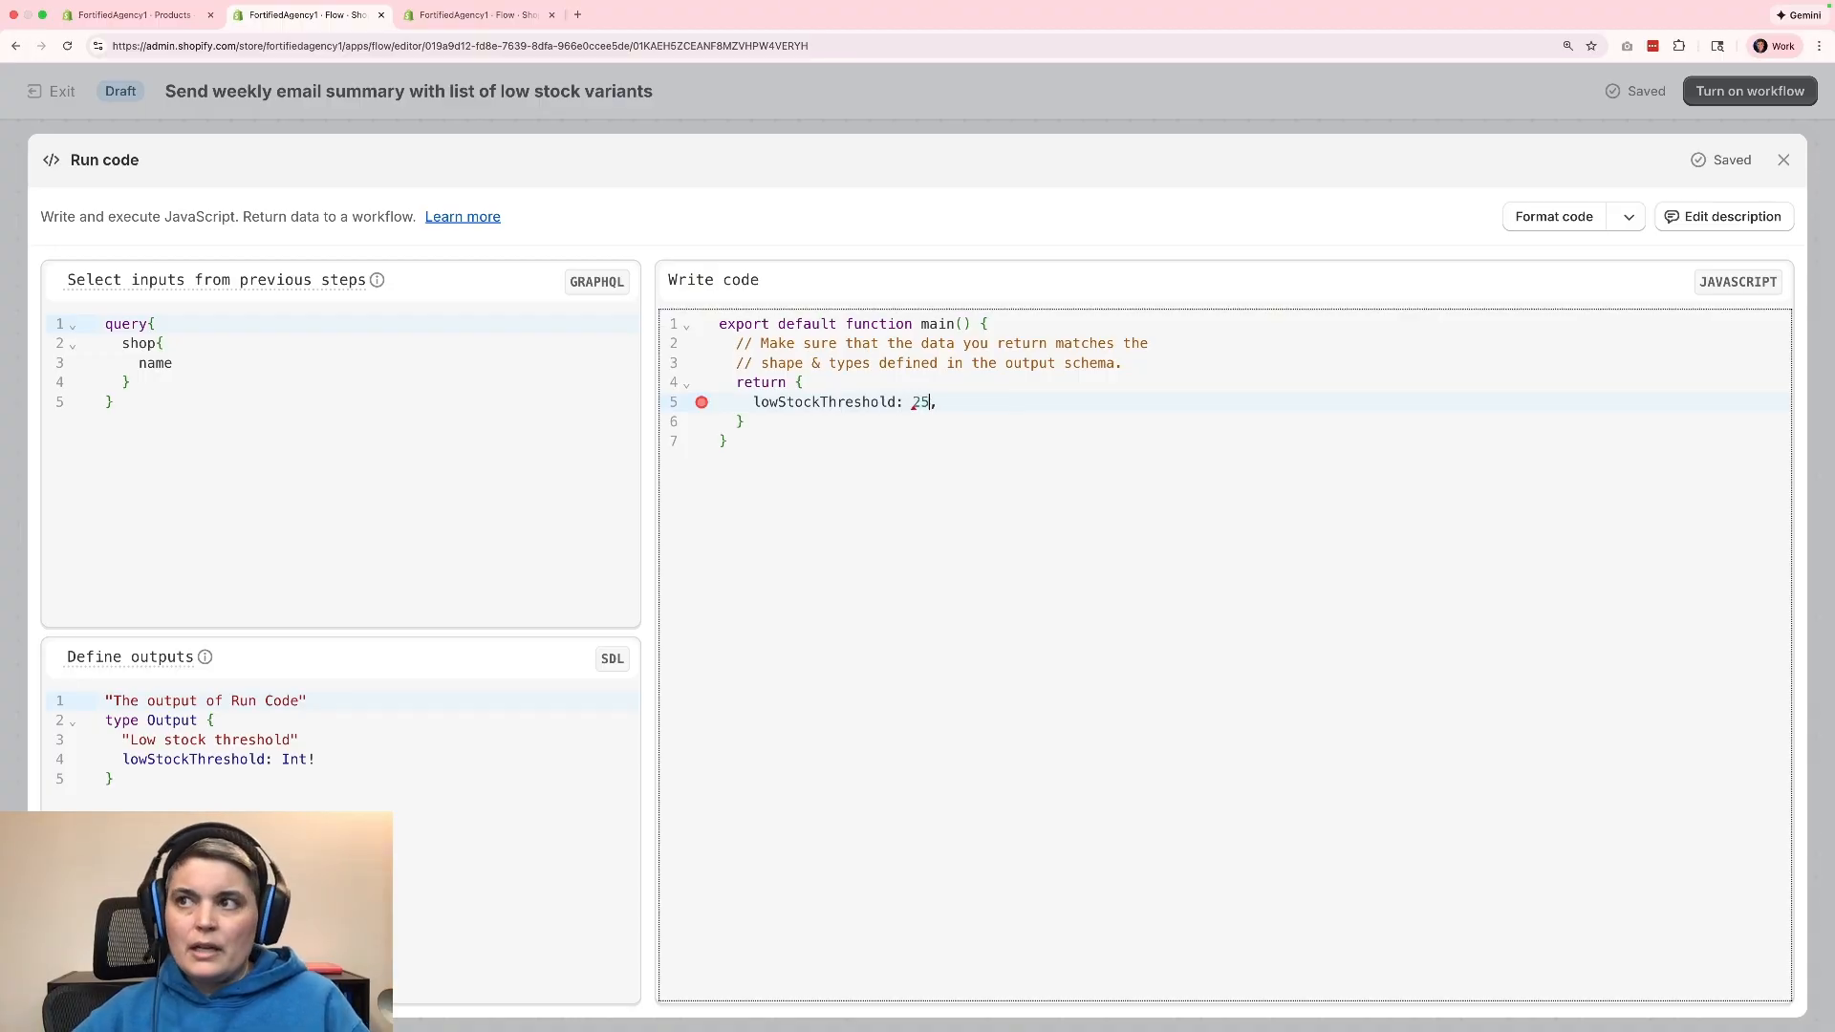
{"action": "type", "text": "5"}
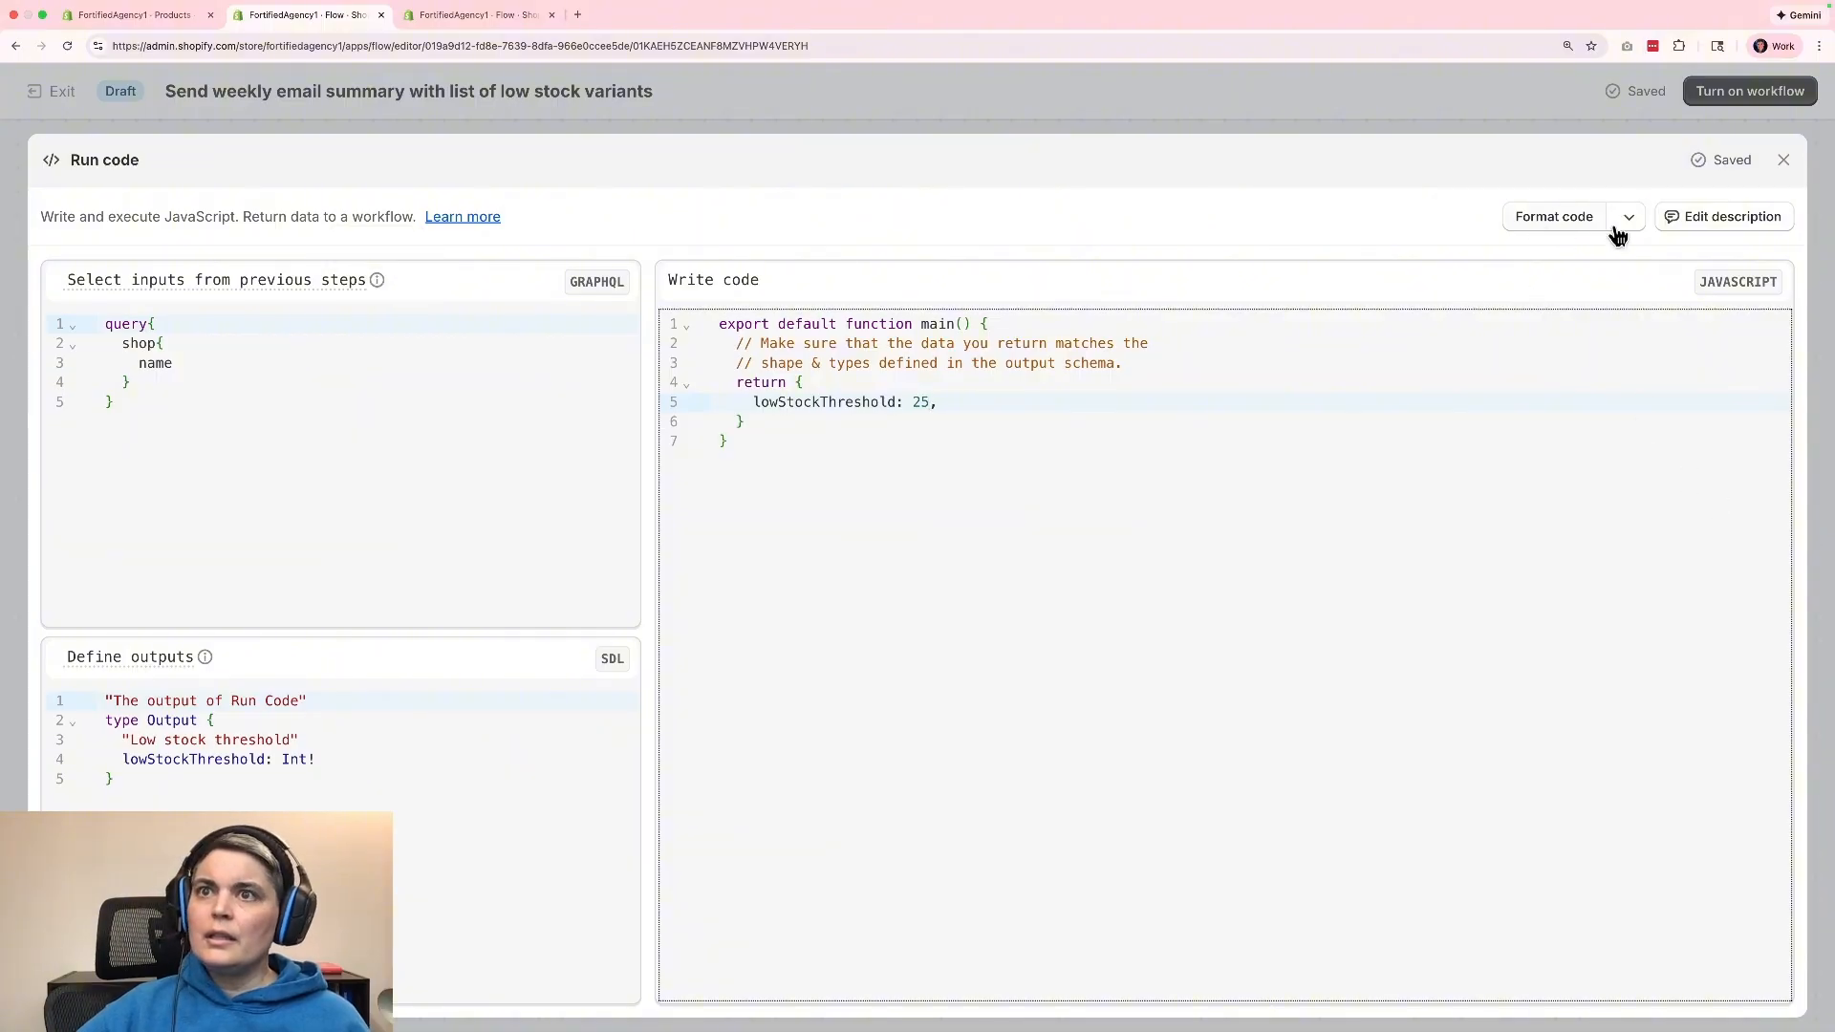
{"action": "left_click", "coordinate": [1728, 220]}
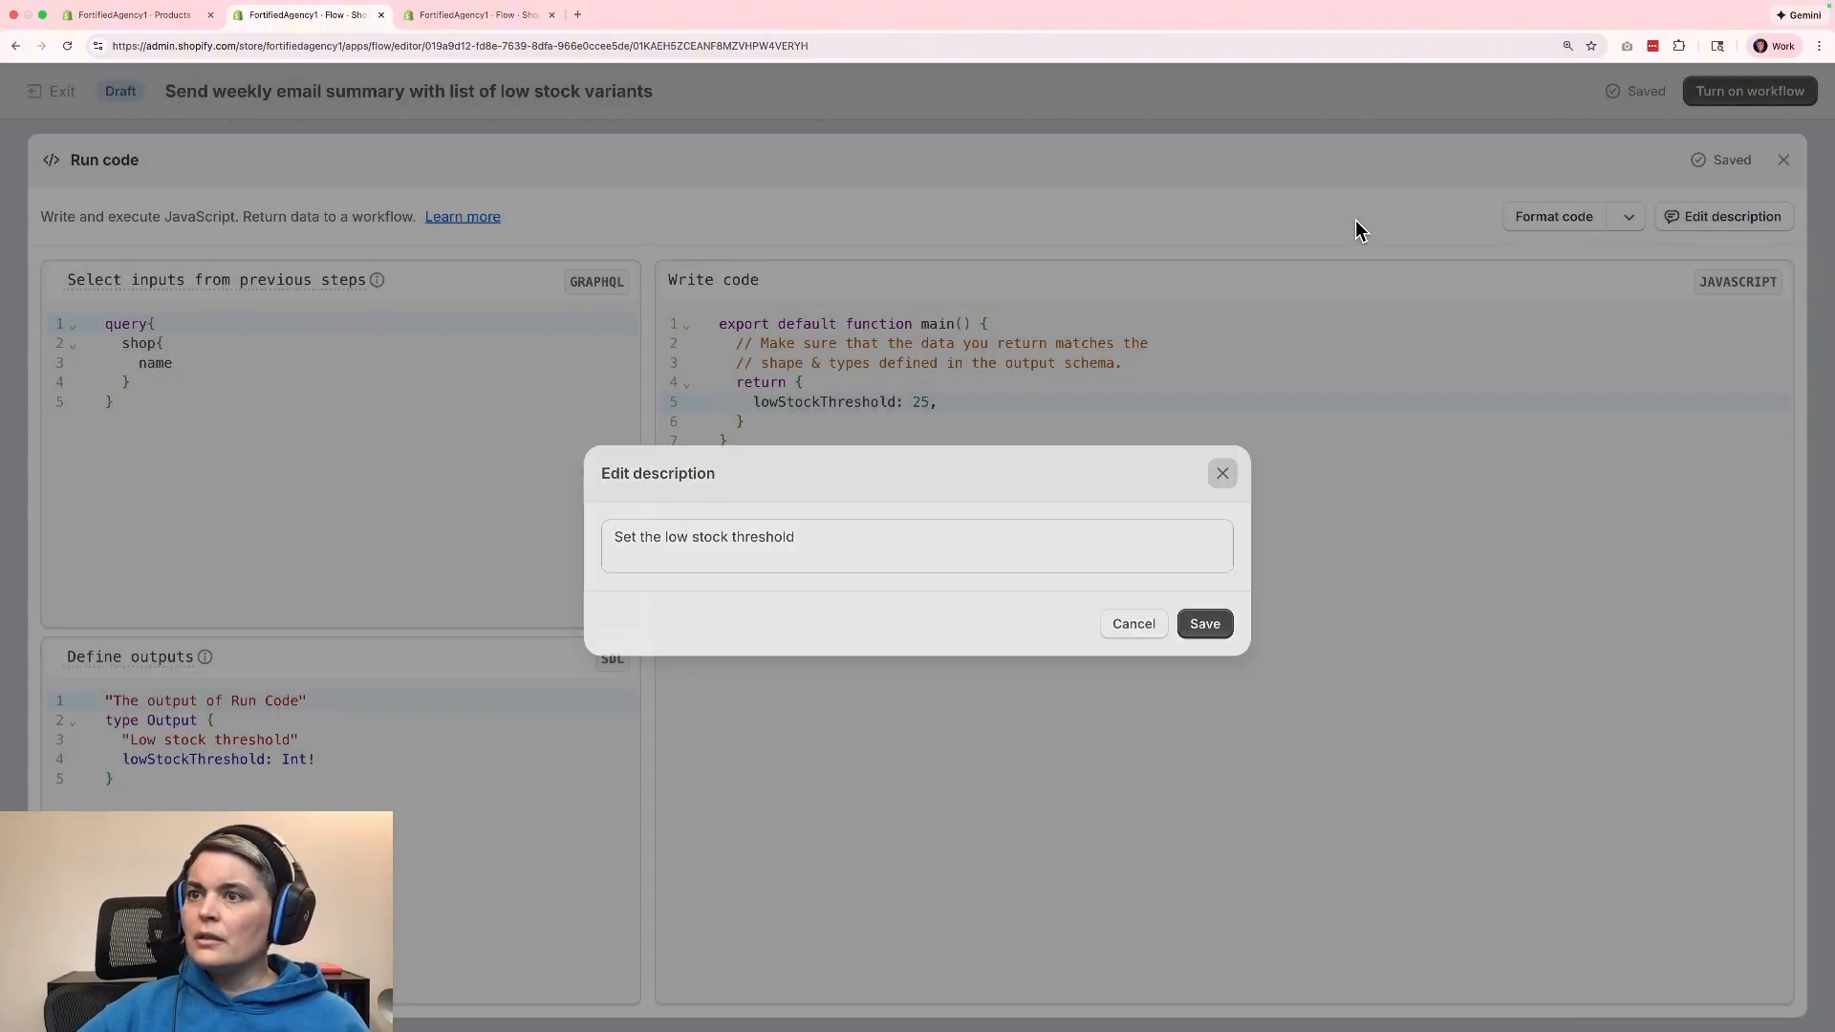
{"action": "left_click", "coordinate": [1222, 470]}
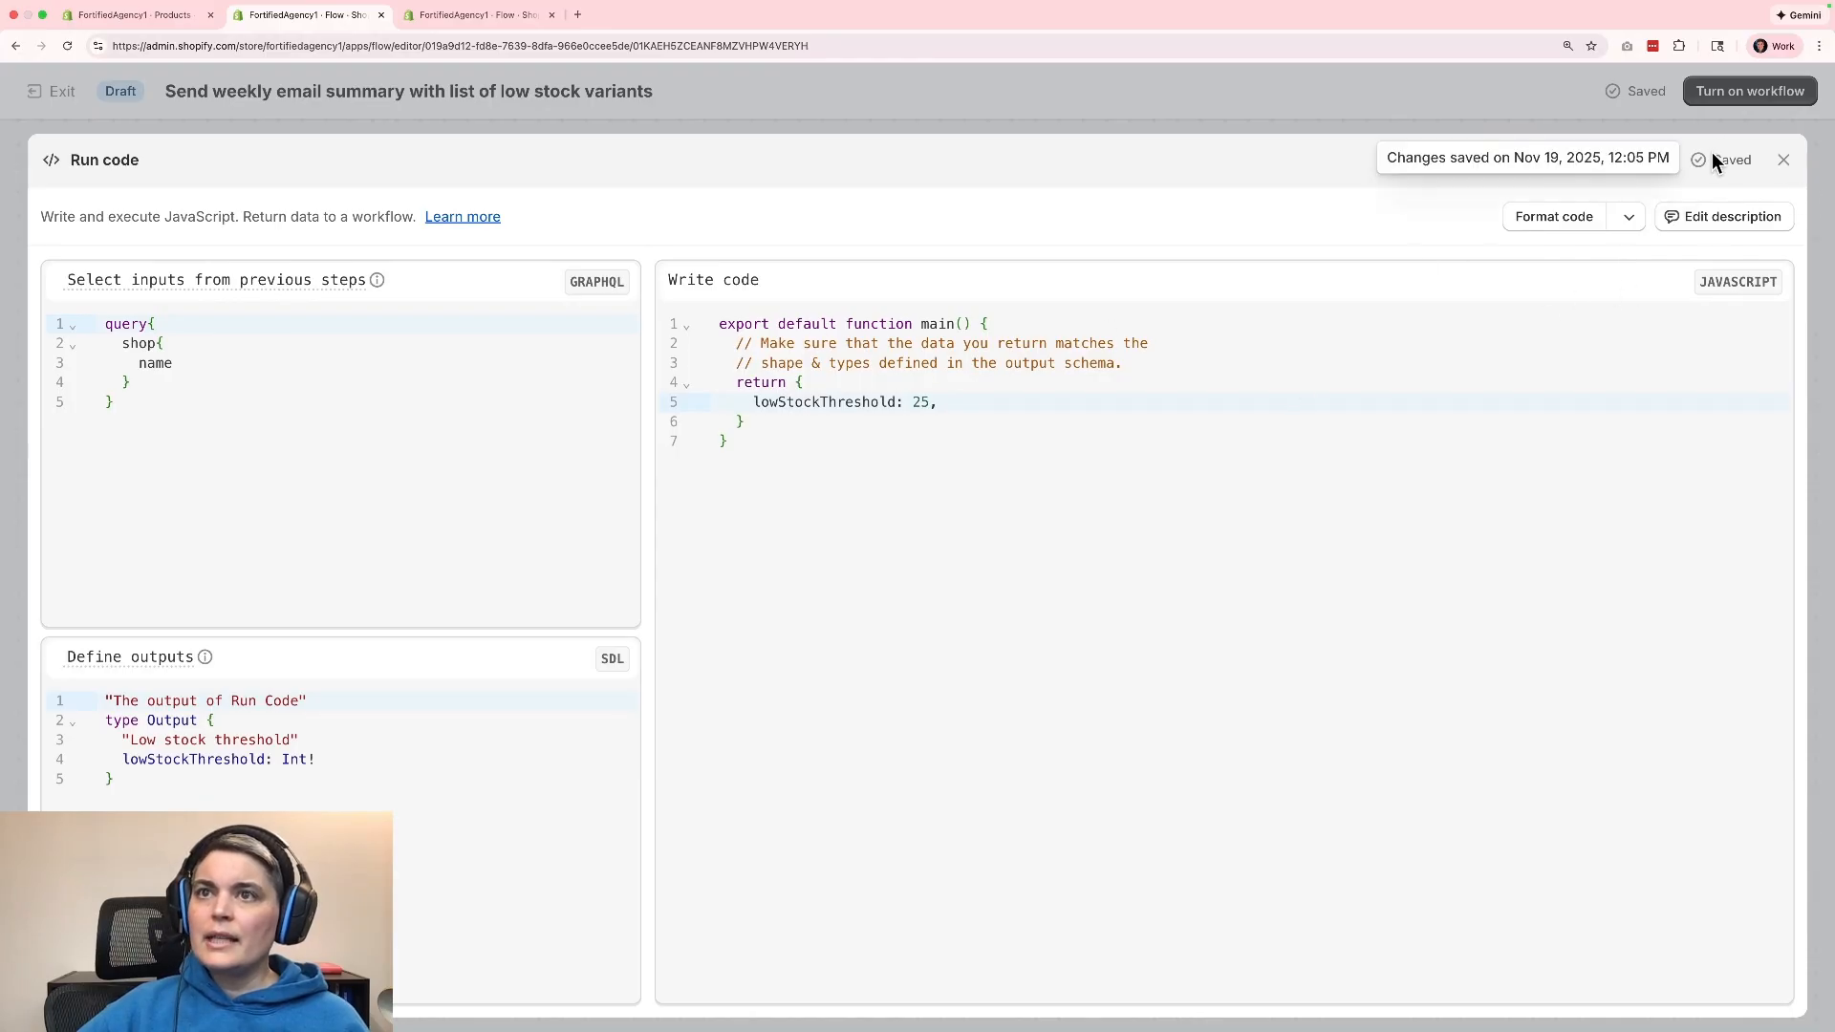
{"action": "left_click", "coordinate": [1783, 160]}
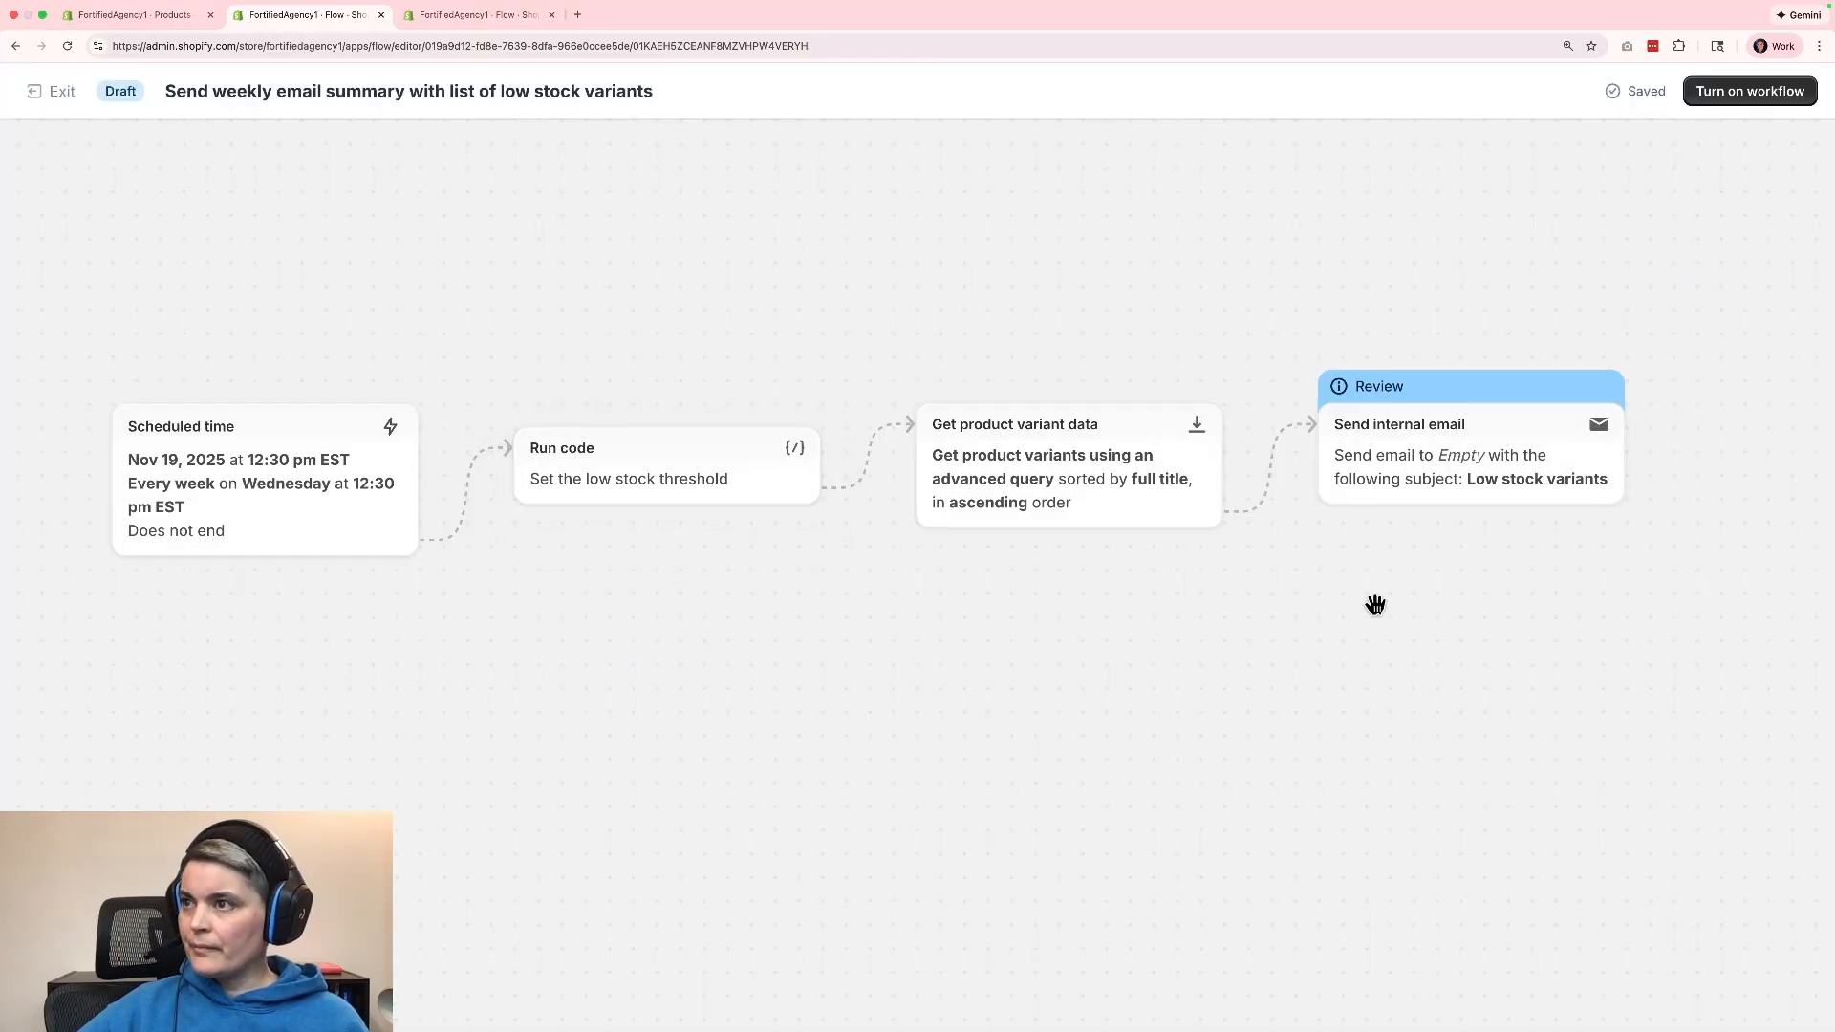
Review the sorting, maximum count and filter query of the Get product variant data action.
{"action": "mouse_move", "coordinate": [883, 470]}
{"action": "mouse_move", "coordinate": [983, 459]}
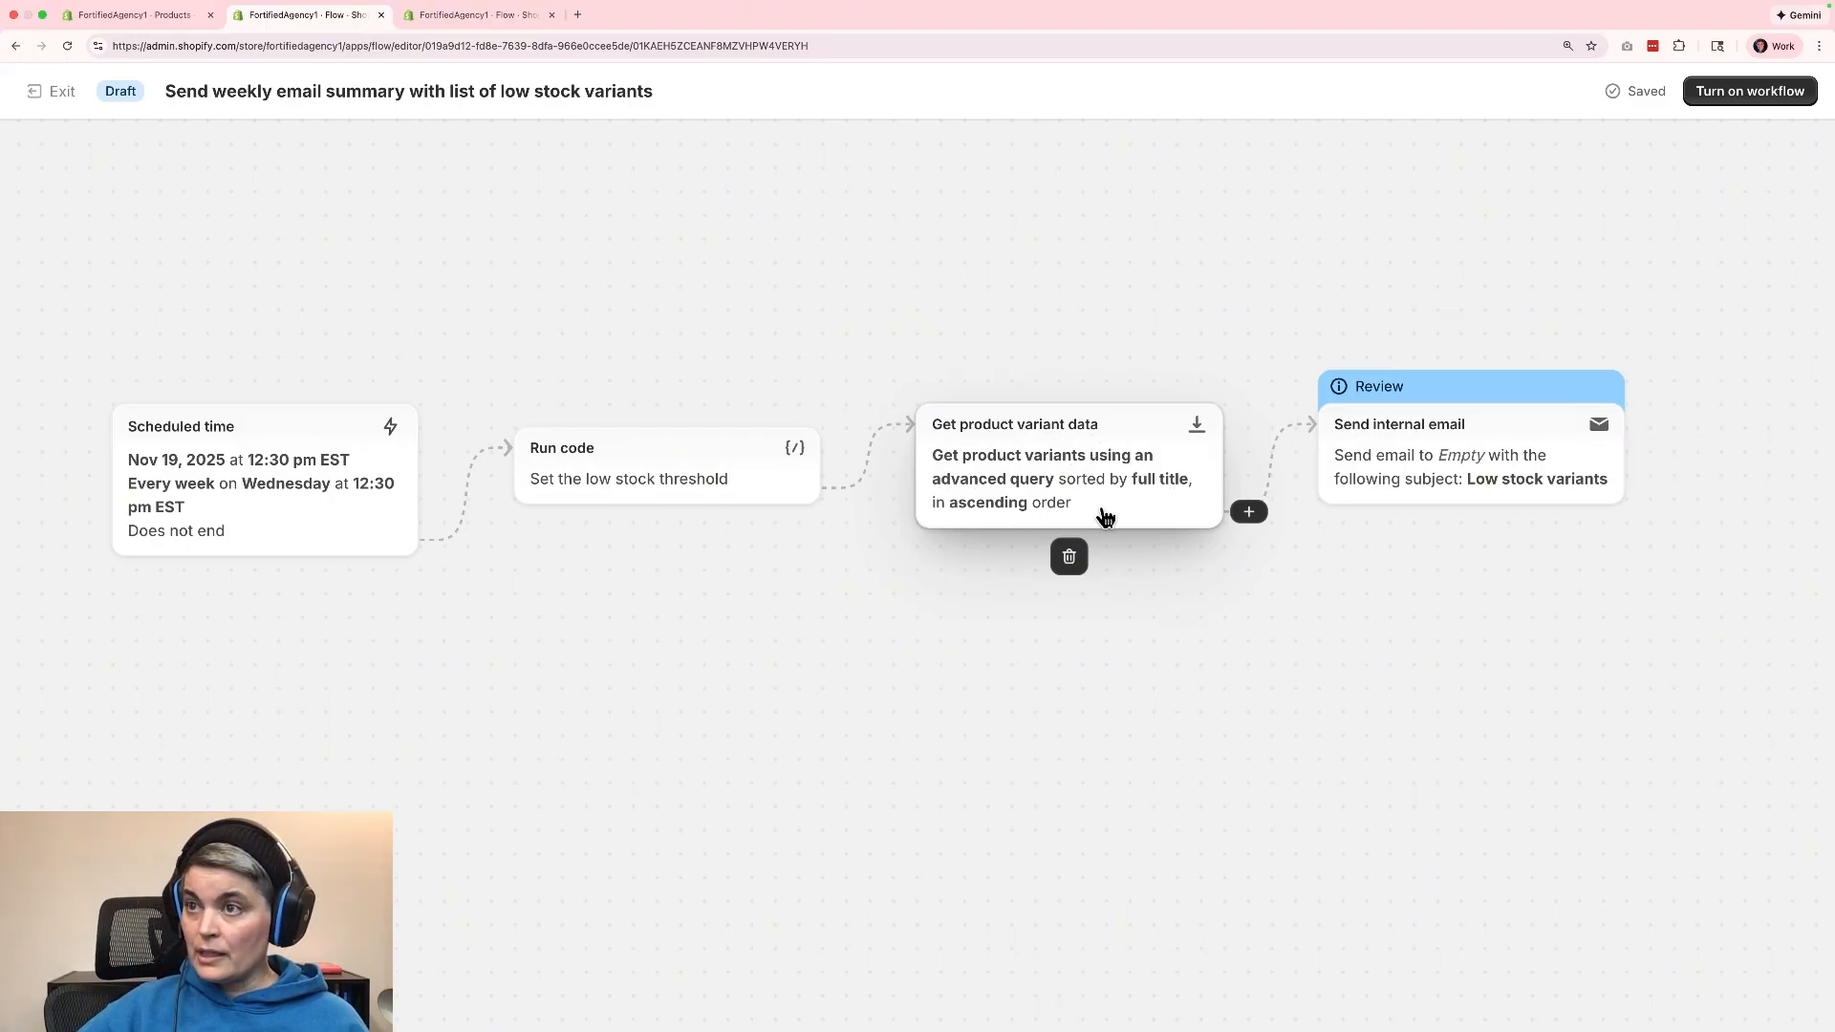
{"action": "left_click", "coordinate": [1067, 498]}
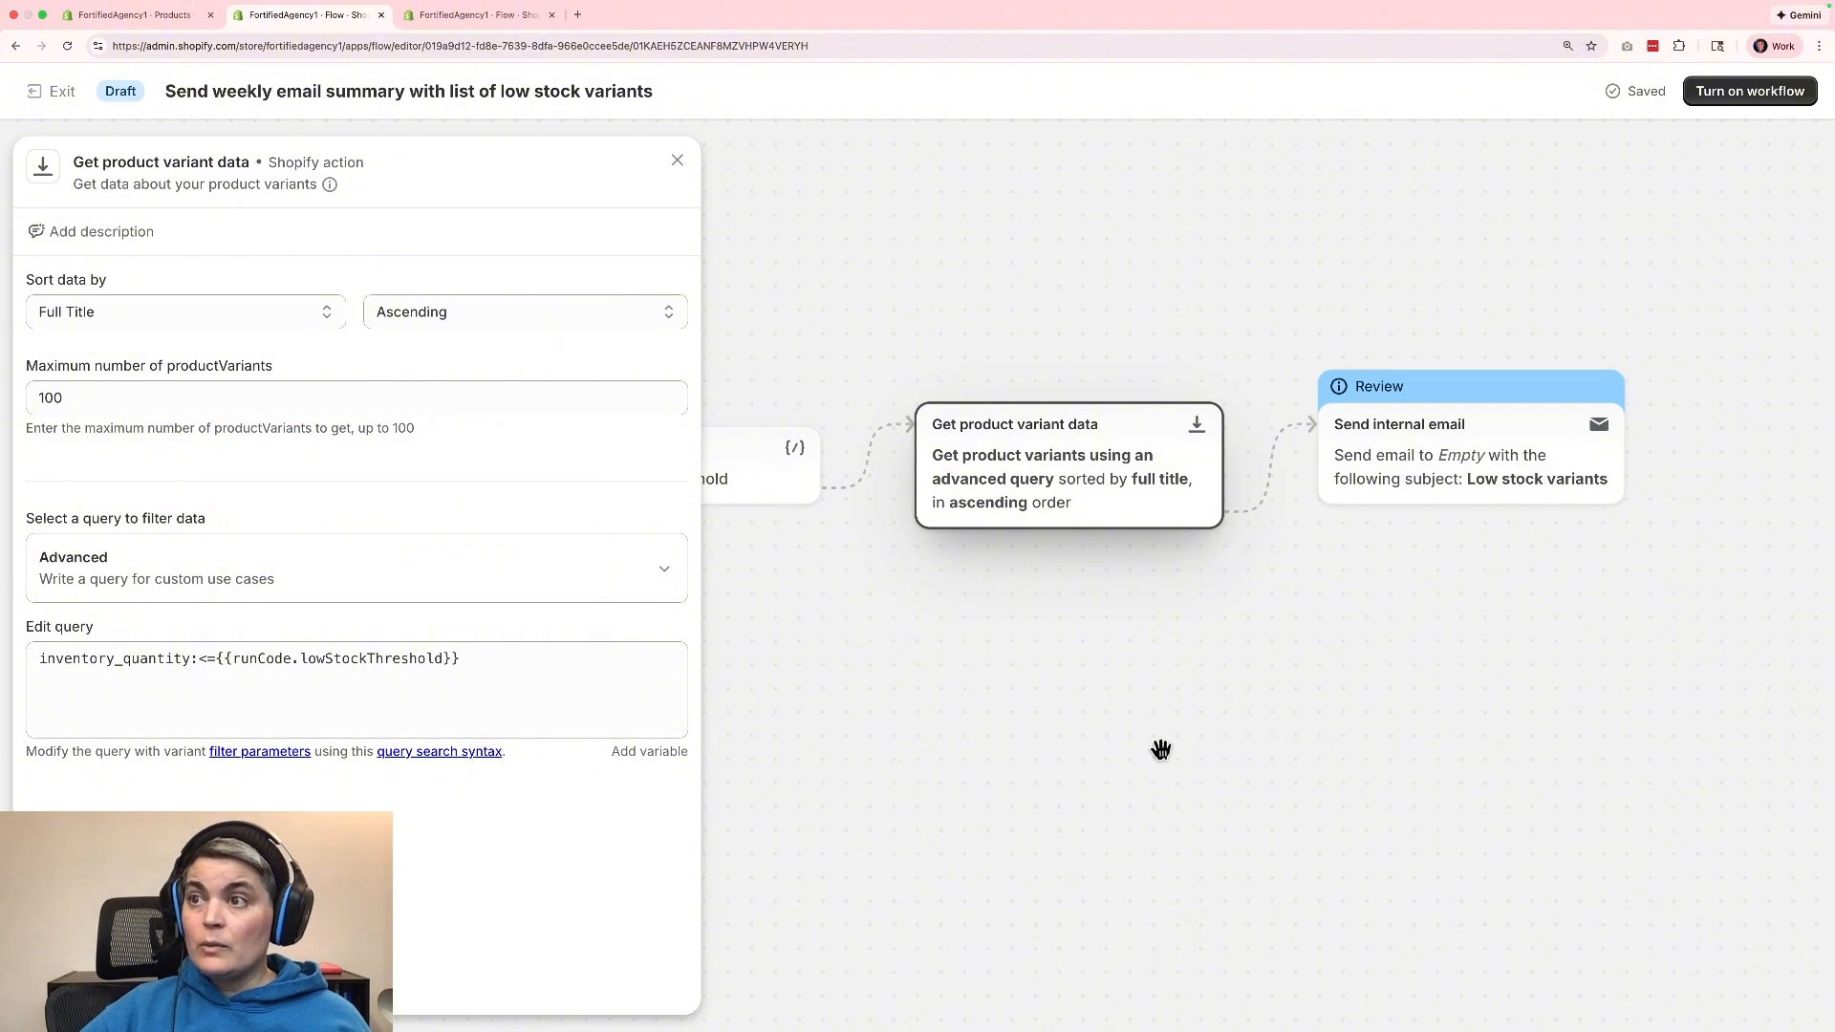
{"action": "left_click", "coordinate": [1052, 732]}
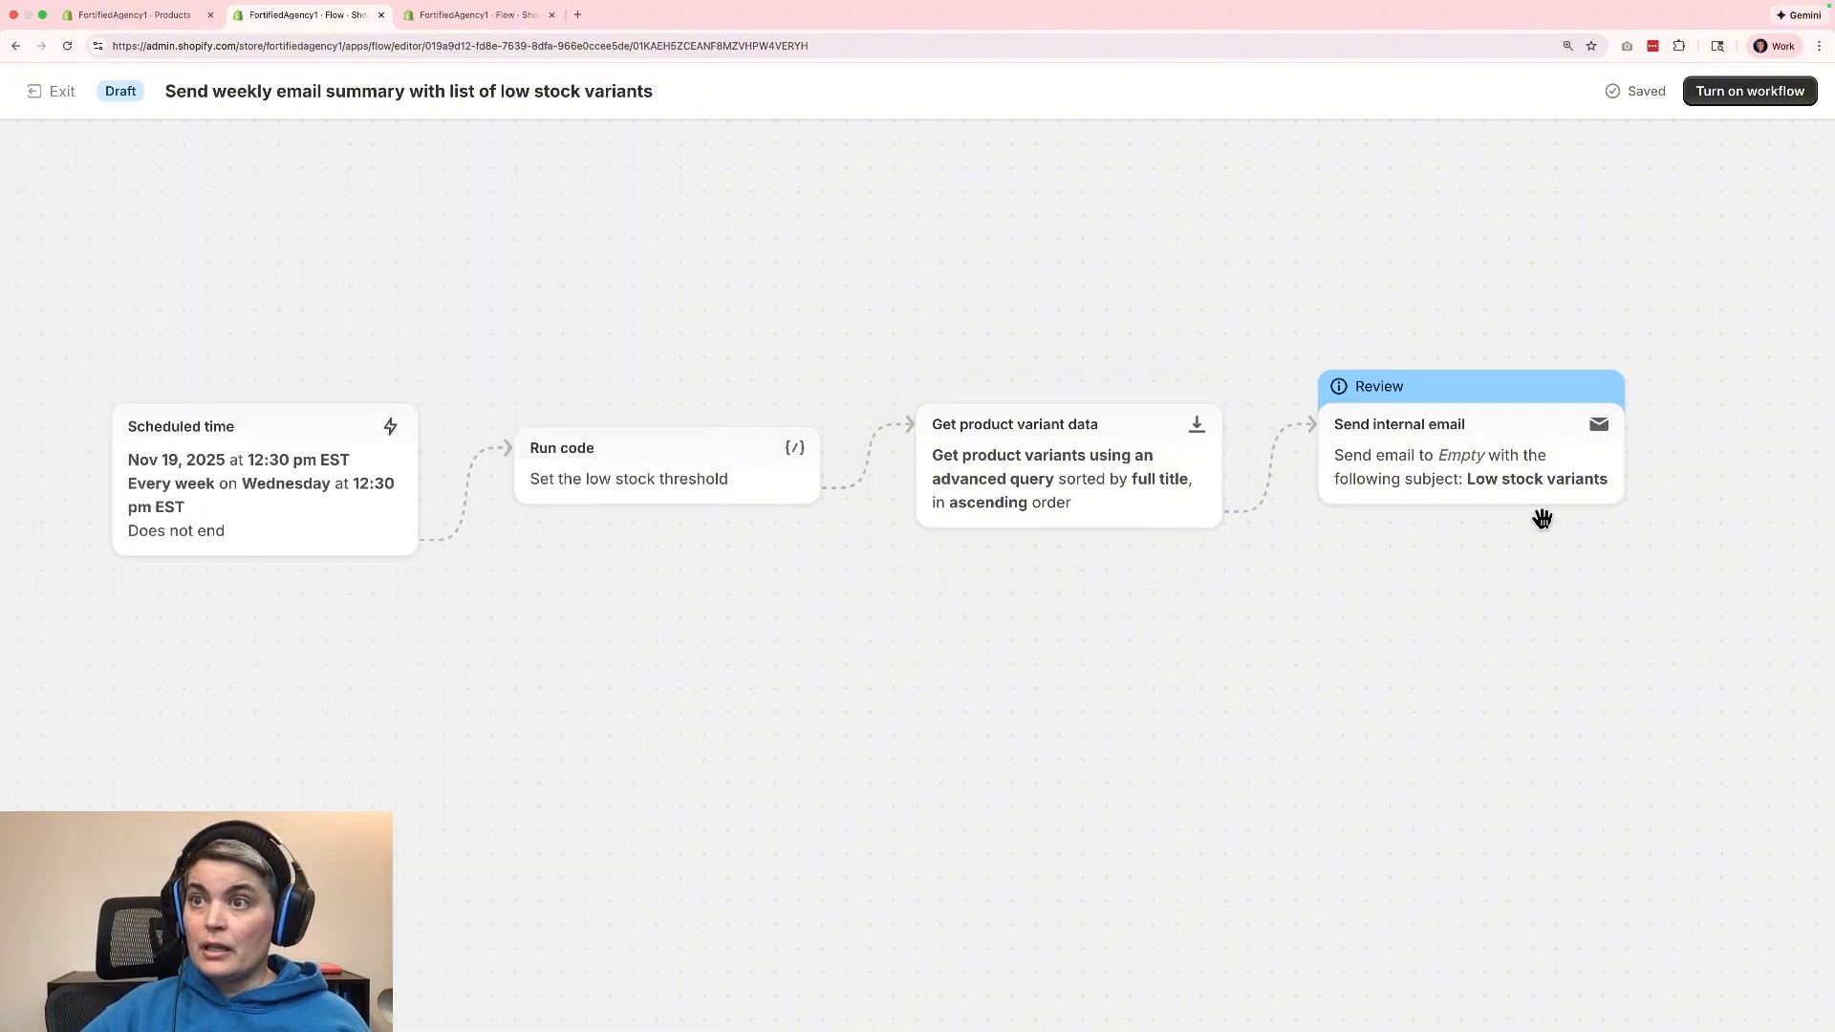
Enter the recipient's email address in the Send internal email action and look through its message template.
{"action": "left_click", "coordinate": [1523, 439]}
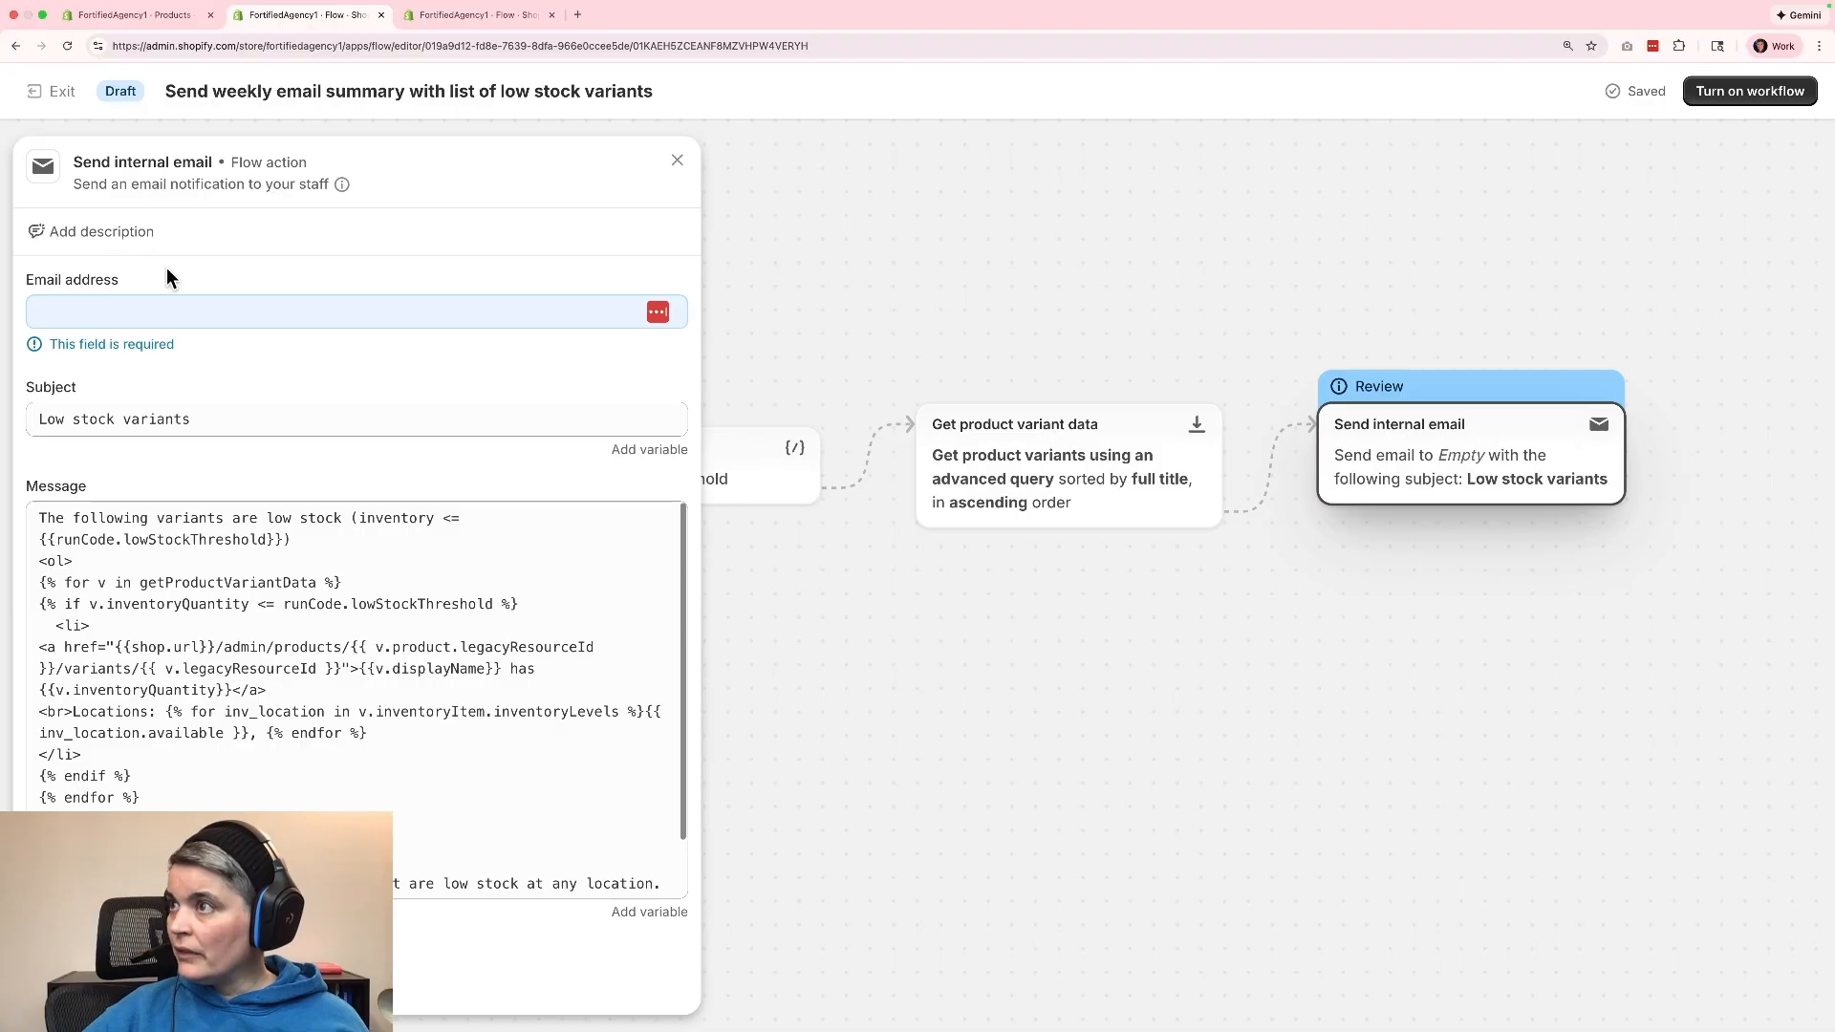
{"action": "left_click", "coordinate": [53, 315]}
{"action": "key", "text": "ctrl+v"}
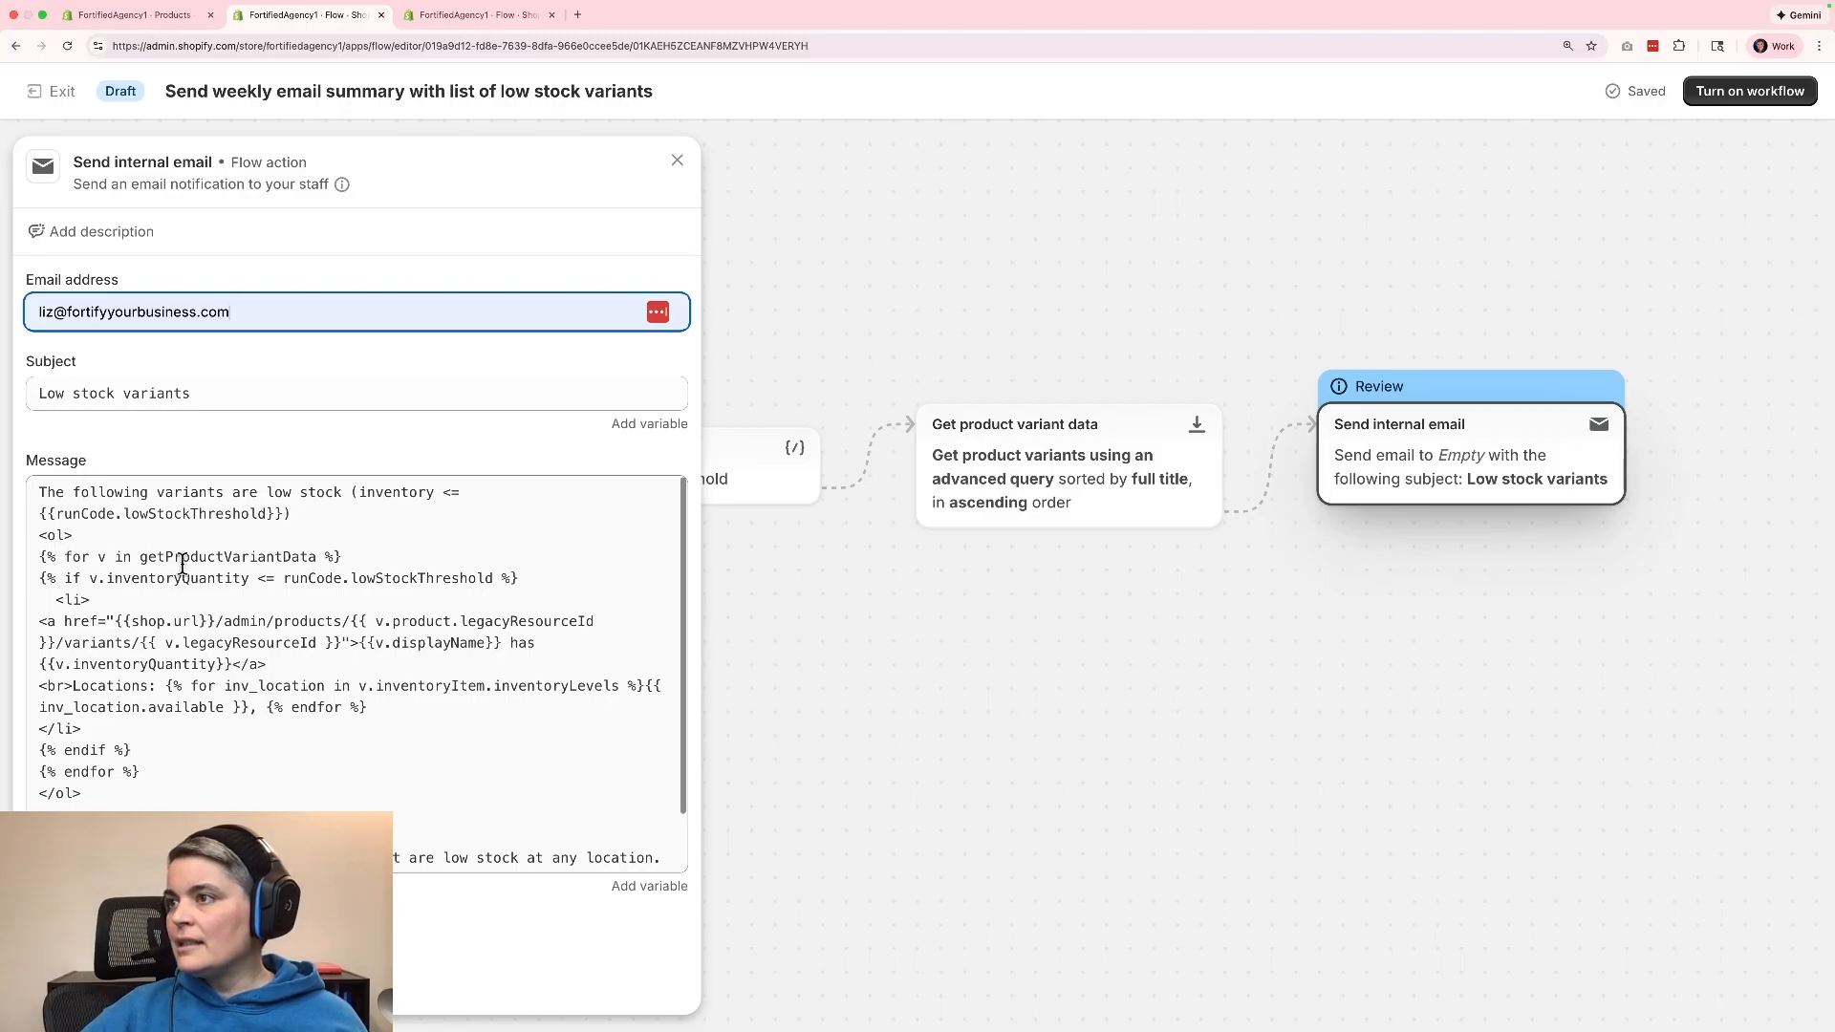
{"action": "scroll", "coordinate": [615, 592], "scroll_direction": "down", "scroll_amount": 2}
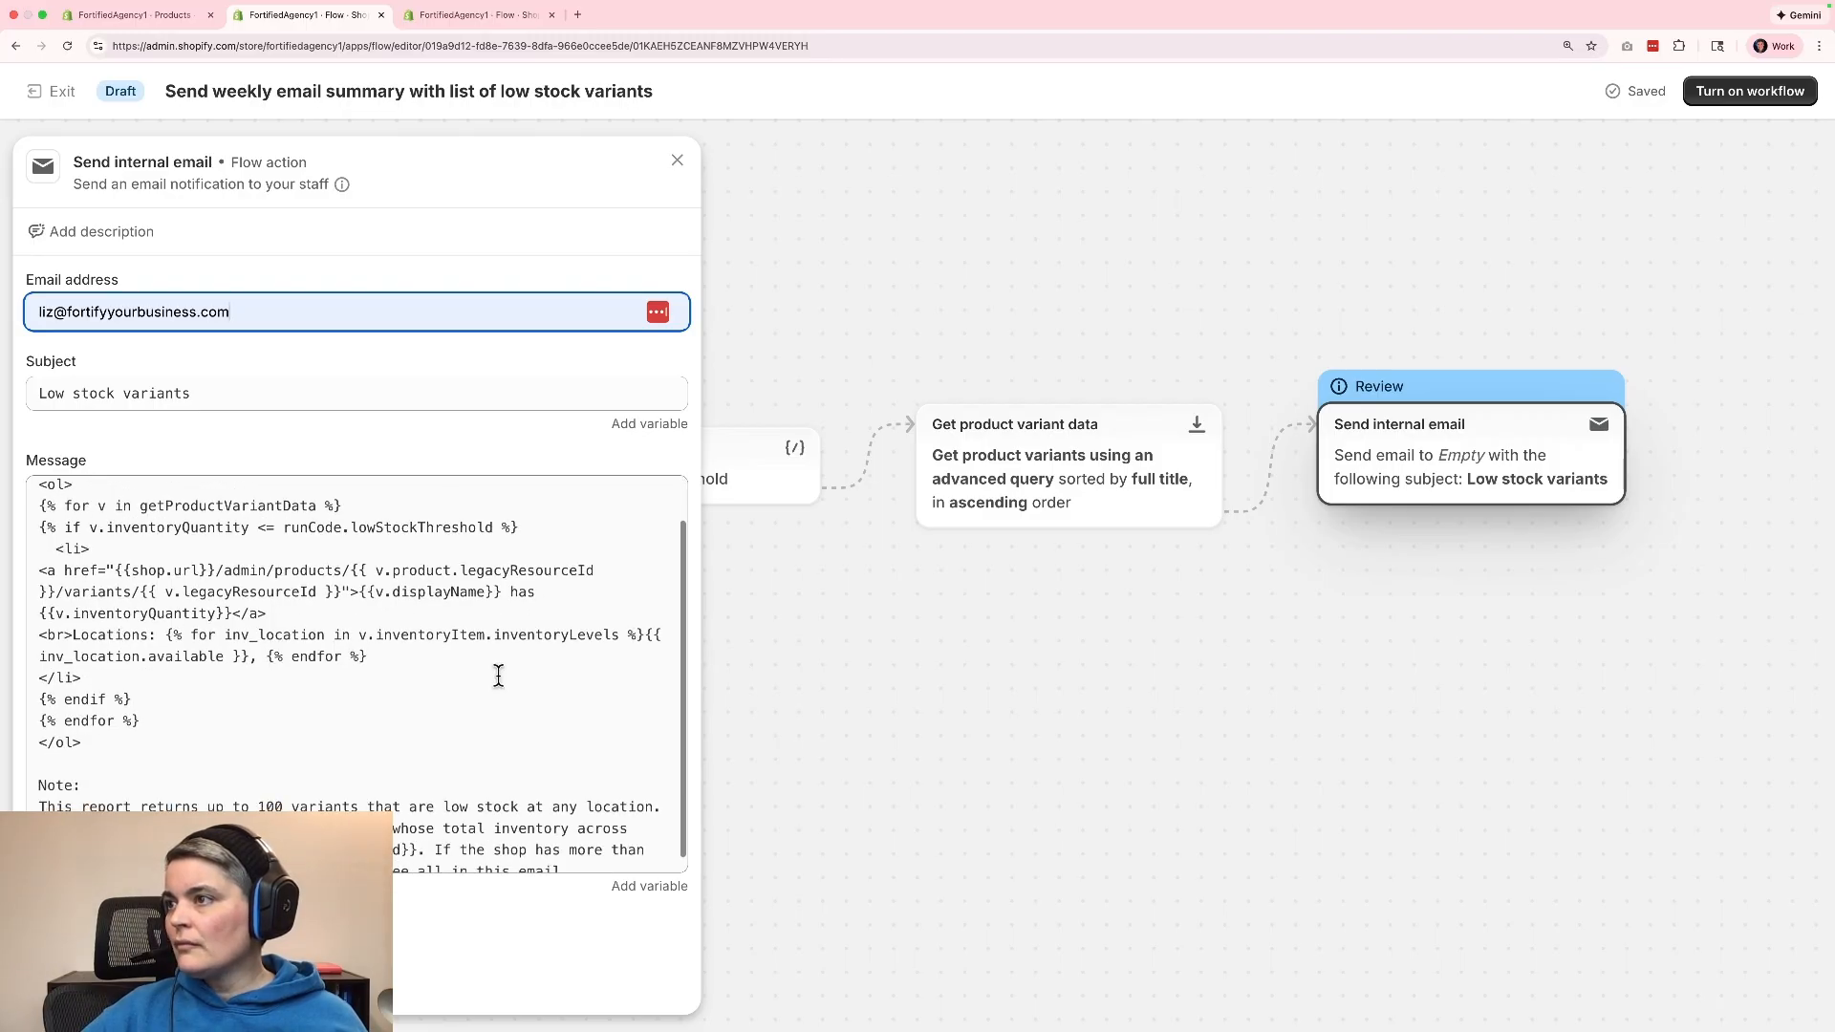
{"action": "scroll", "coordinate": [485, 666], "scroll_direction": "down", "scroll_amount": 1}
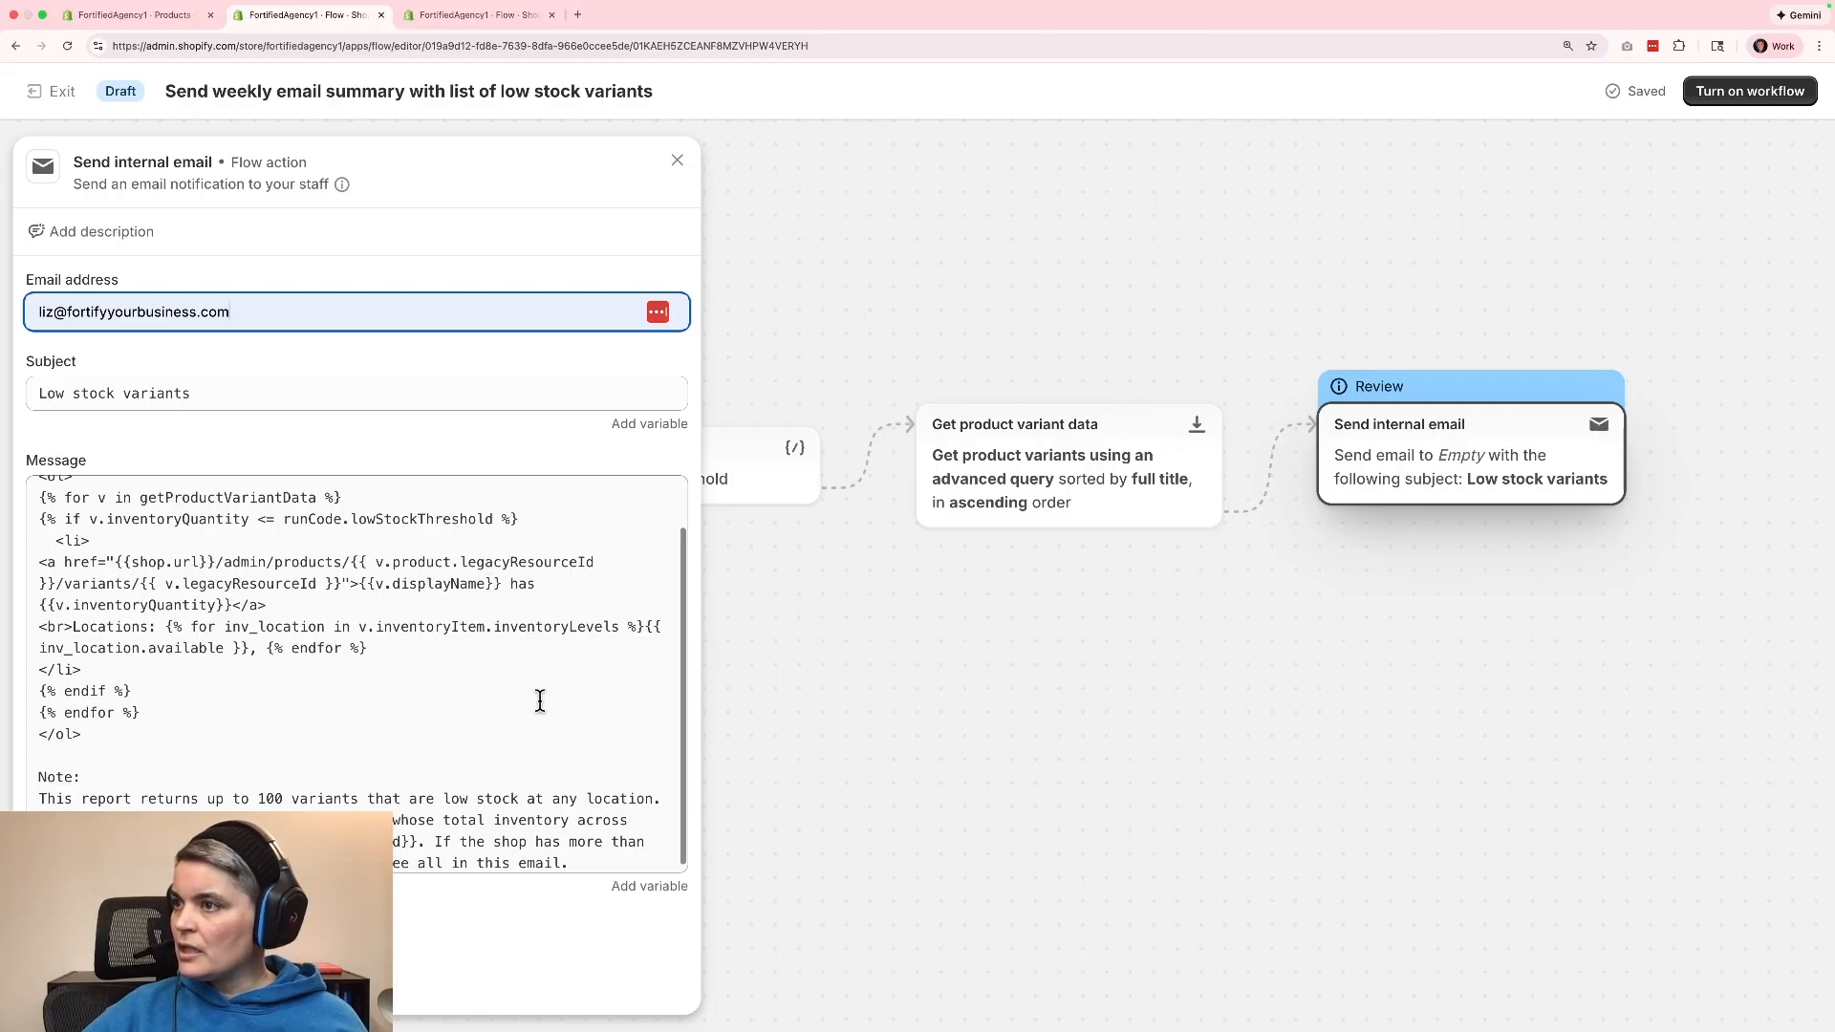
{"action": "scroll", "coordinate": [532, 693], "scroll_direction": "down", "scroll_amount": 1}
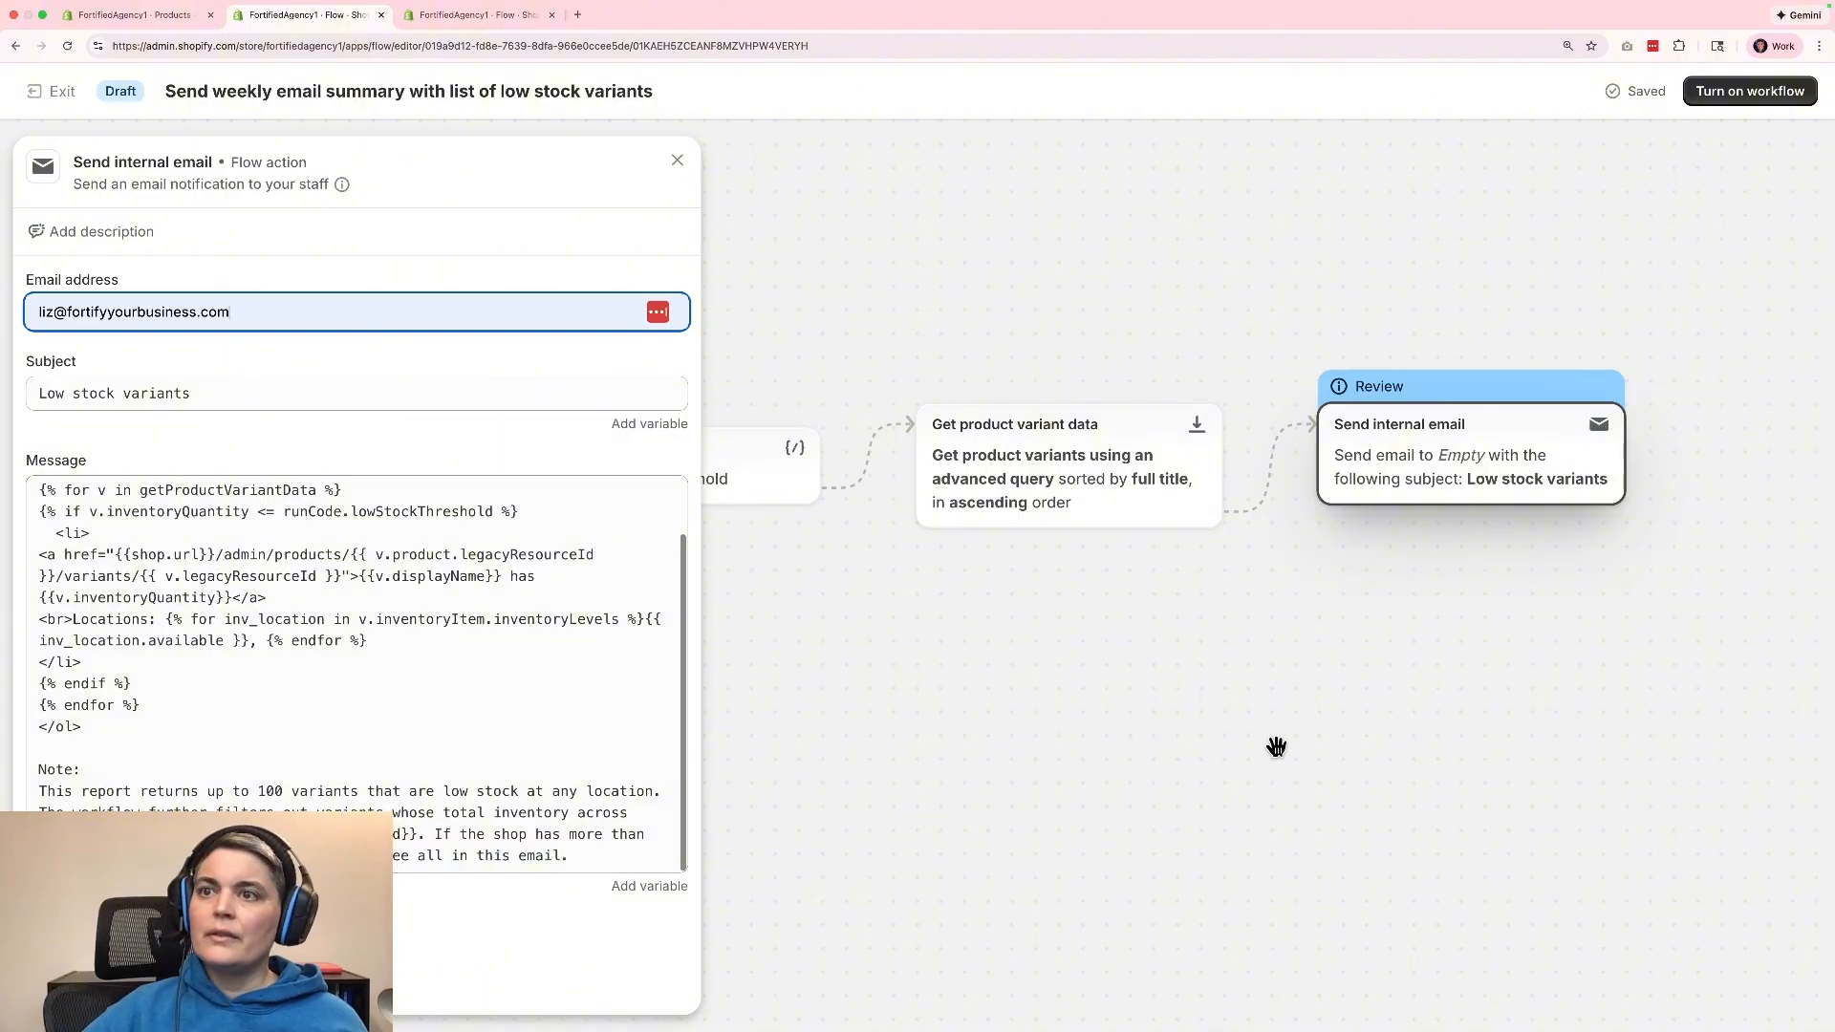
{"action": "left_click", "coordinate": [1317, 746]}
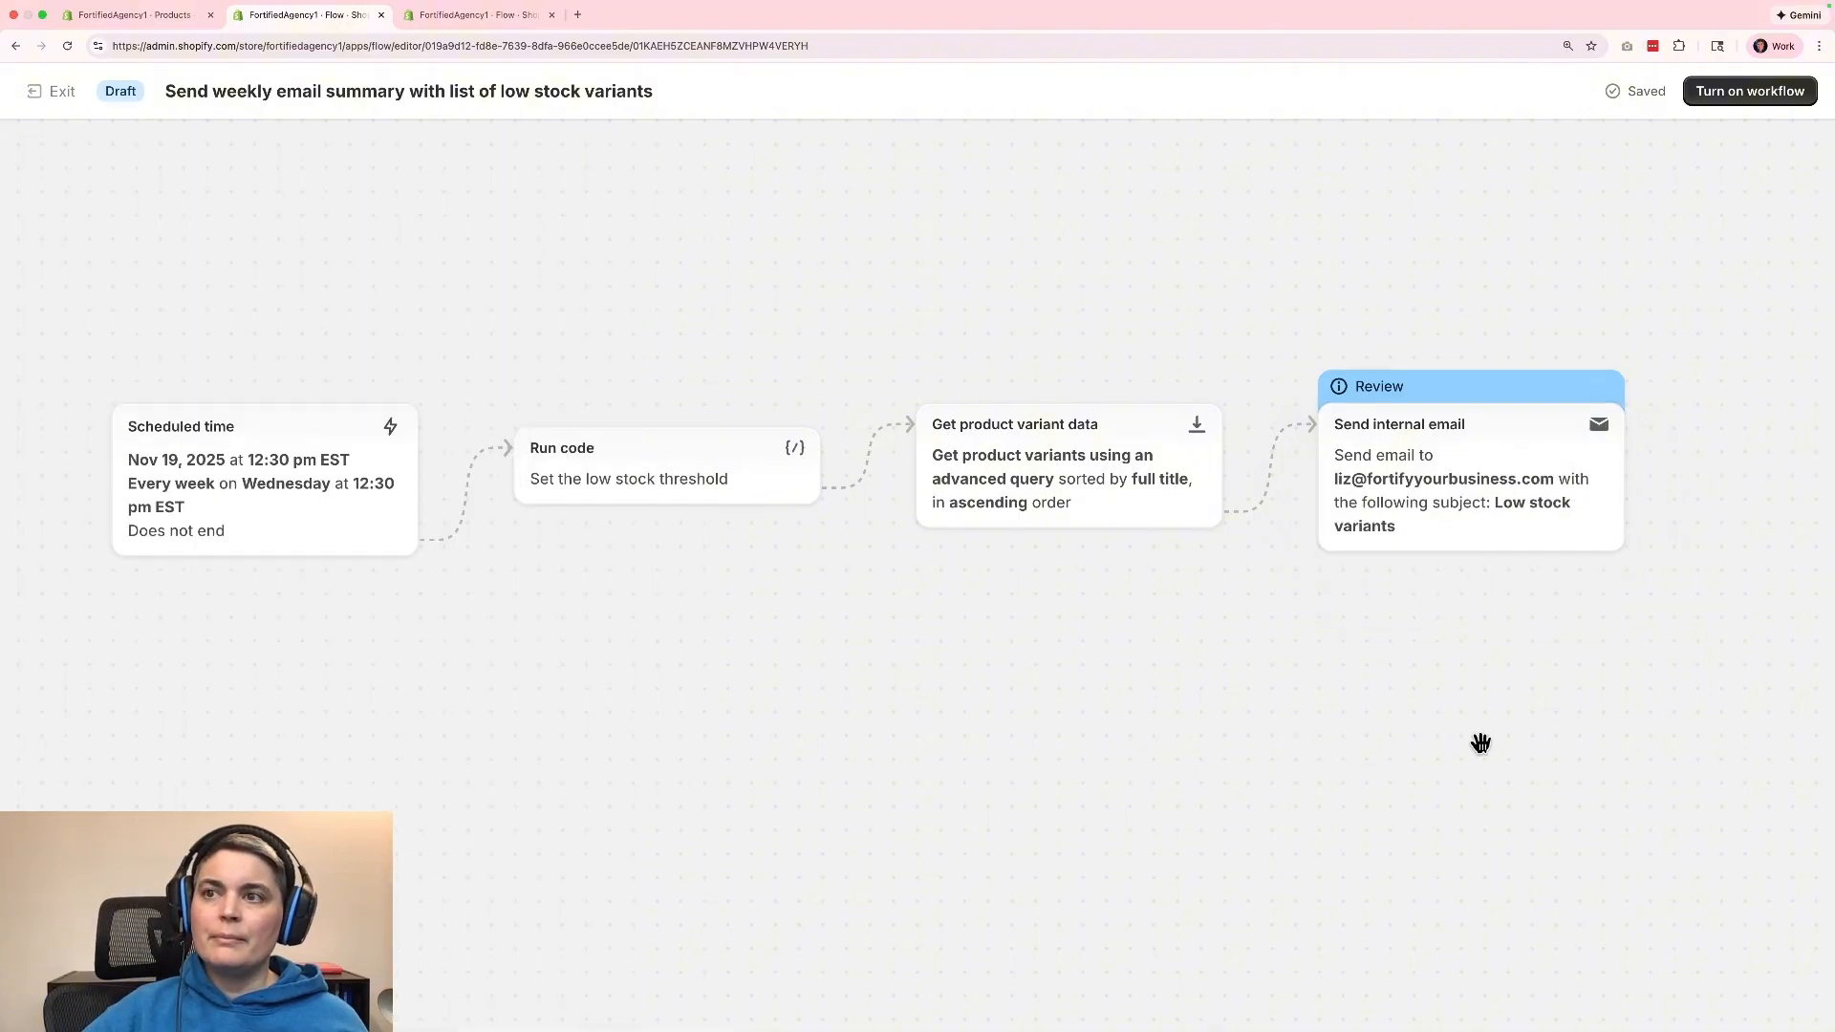
Turn on the weekly low-stock summary workflow, confirm its activation and exit the workflow editor.
{"action": "mouse_move", "coordinate": [174, 480]}
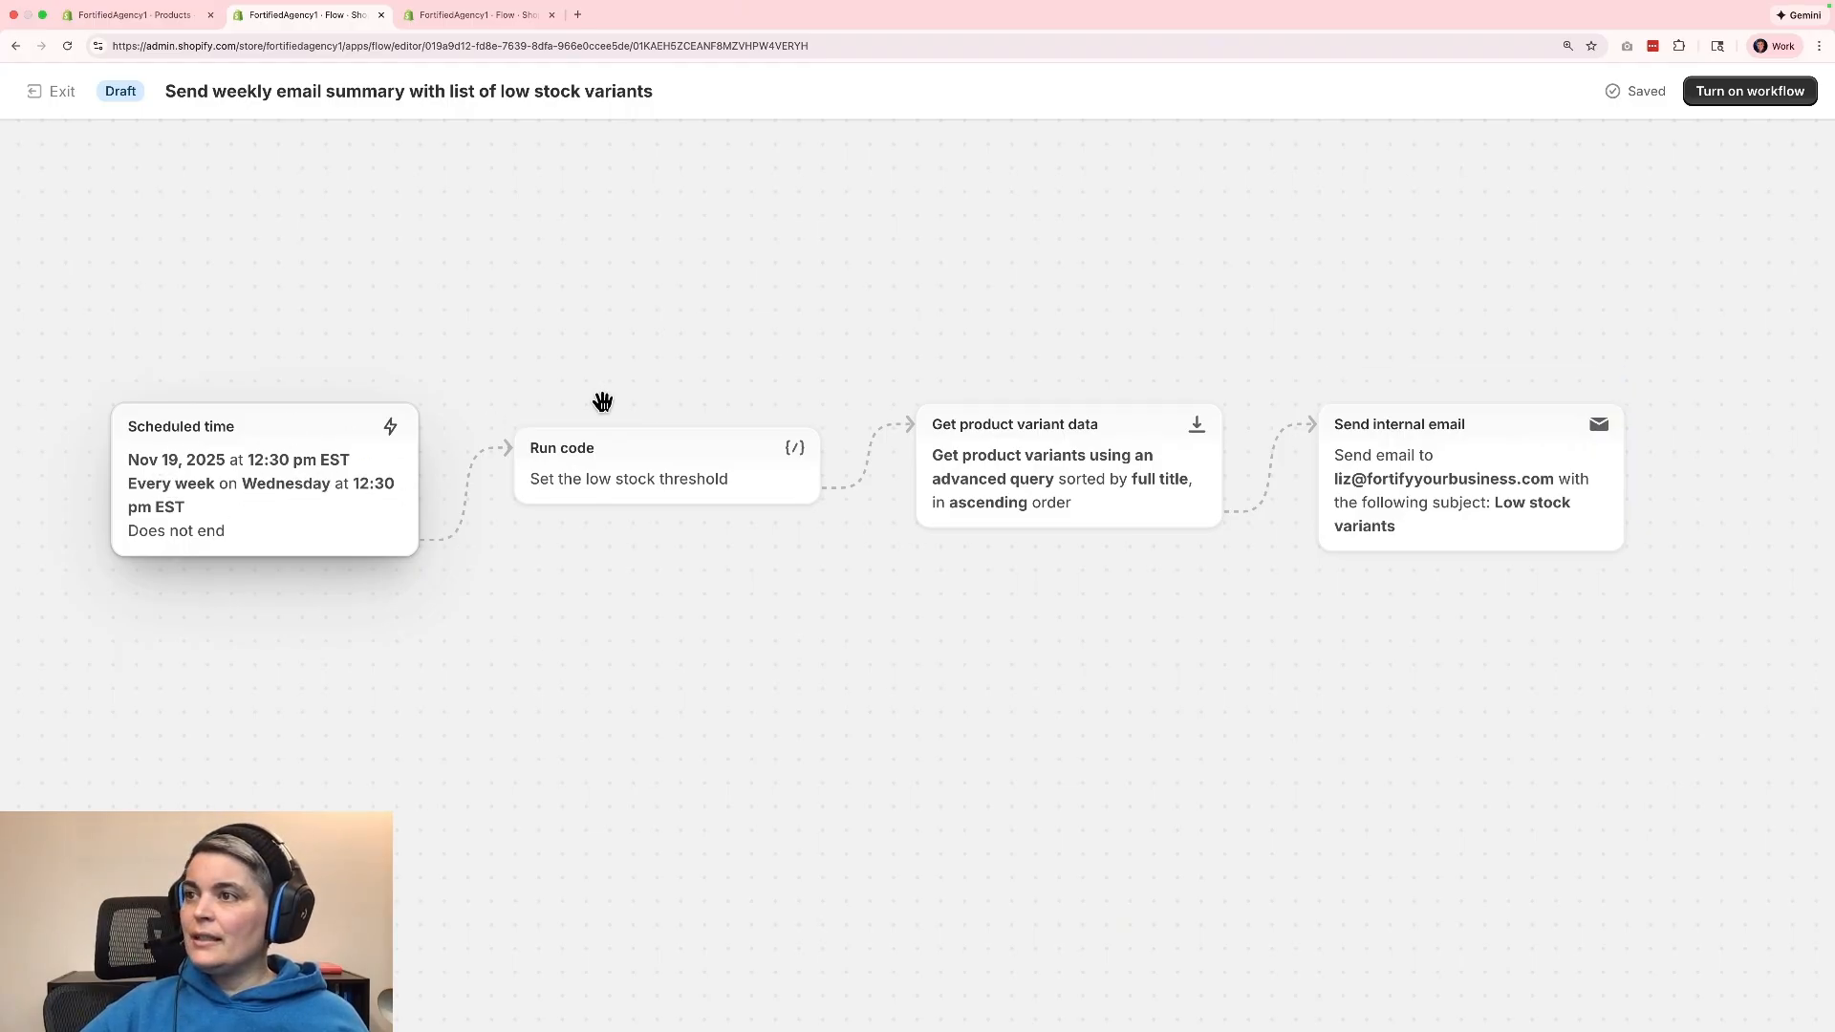
{"action": "mouse_move", "coordinate": [626, 495]}
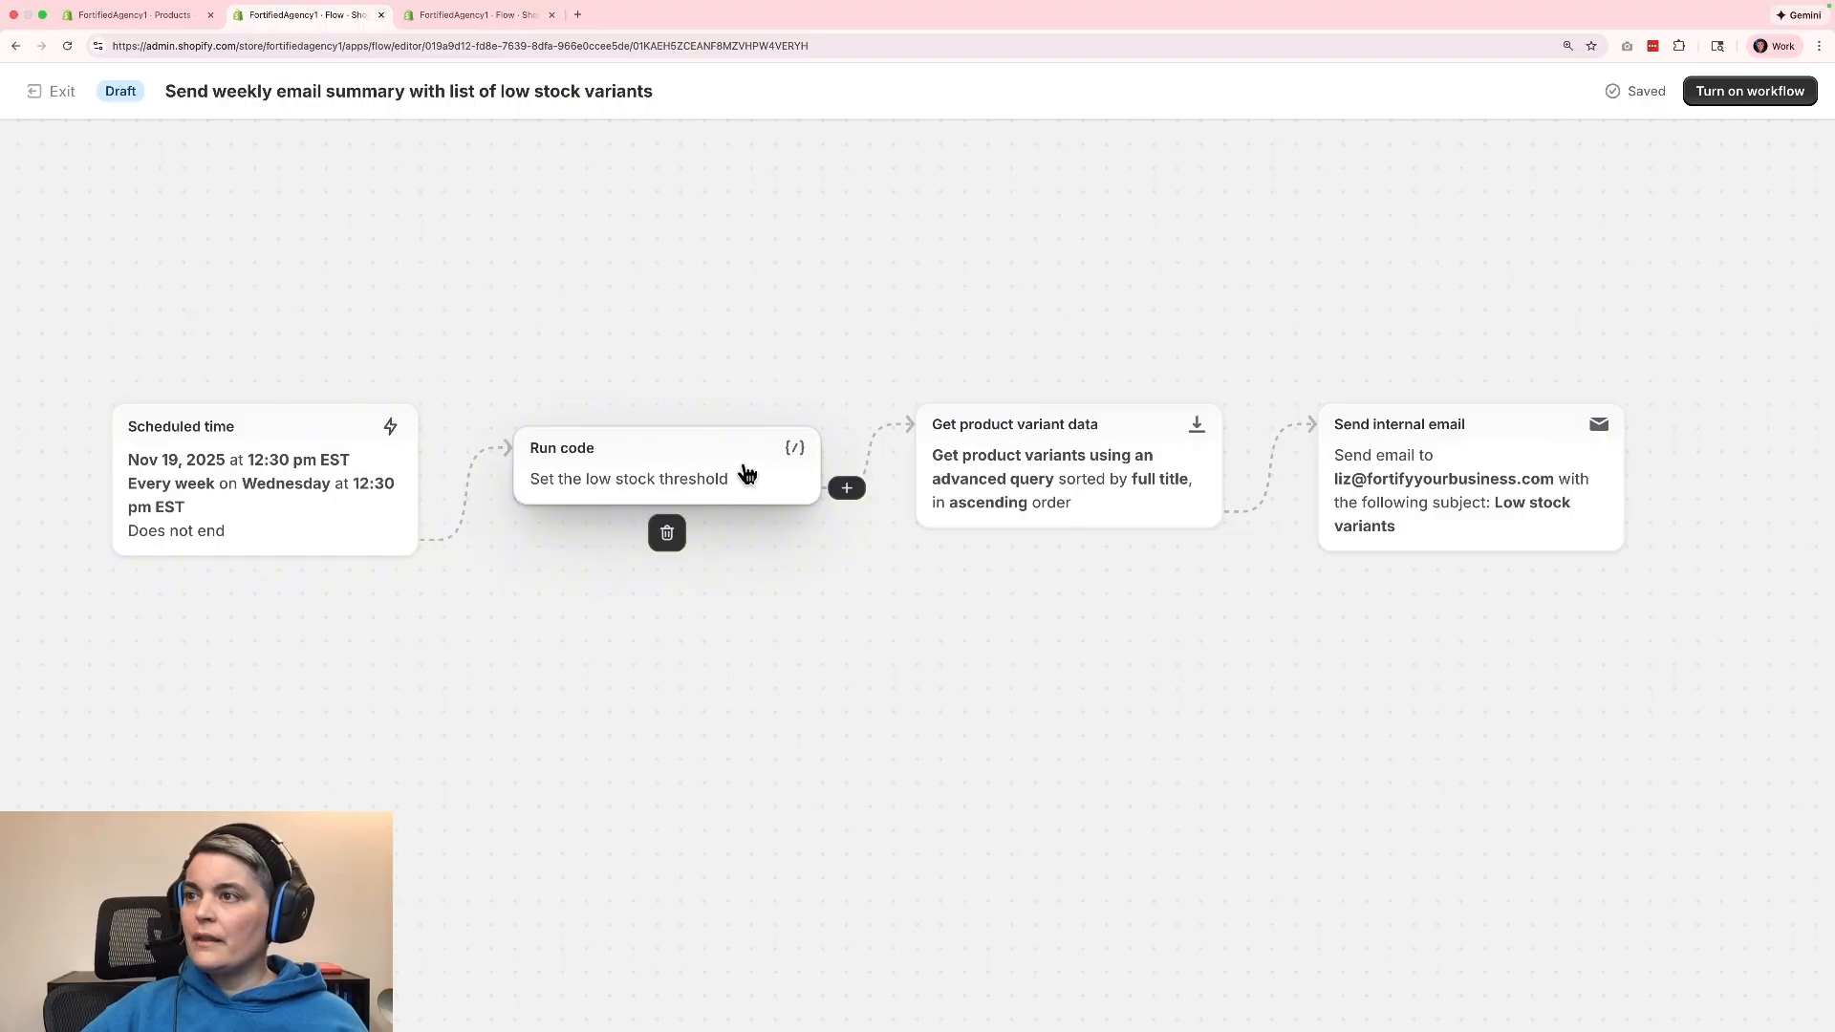
{"action": "mouse_move", "coordinate": [1135, 480]}
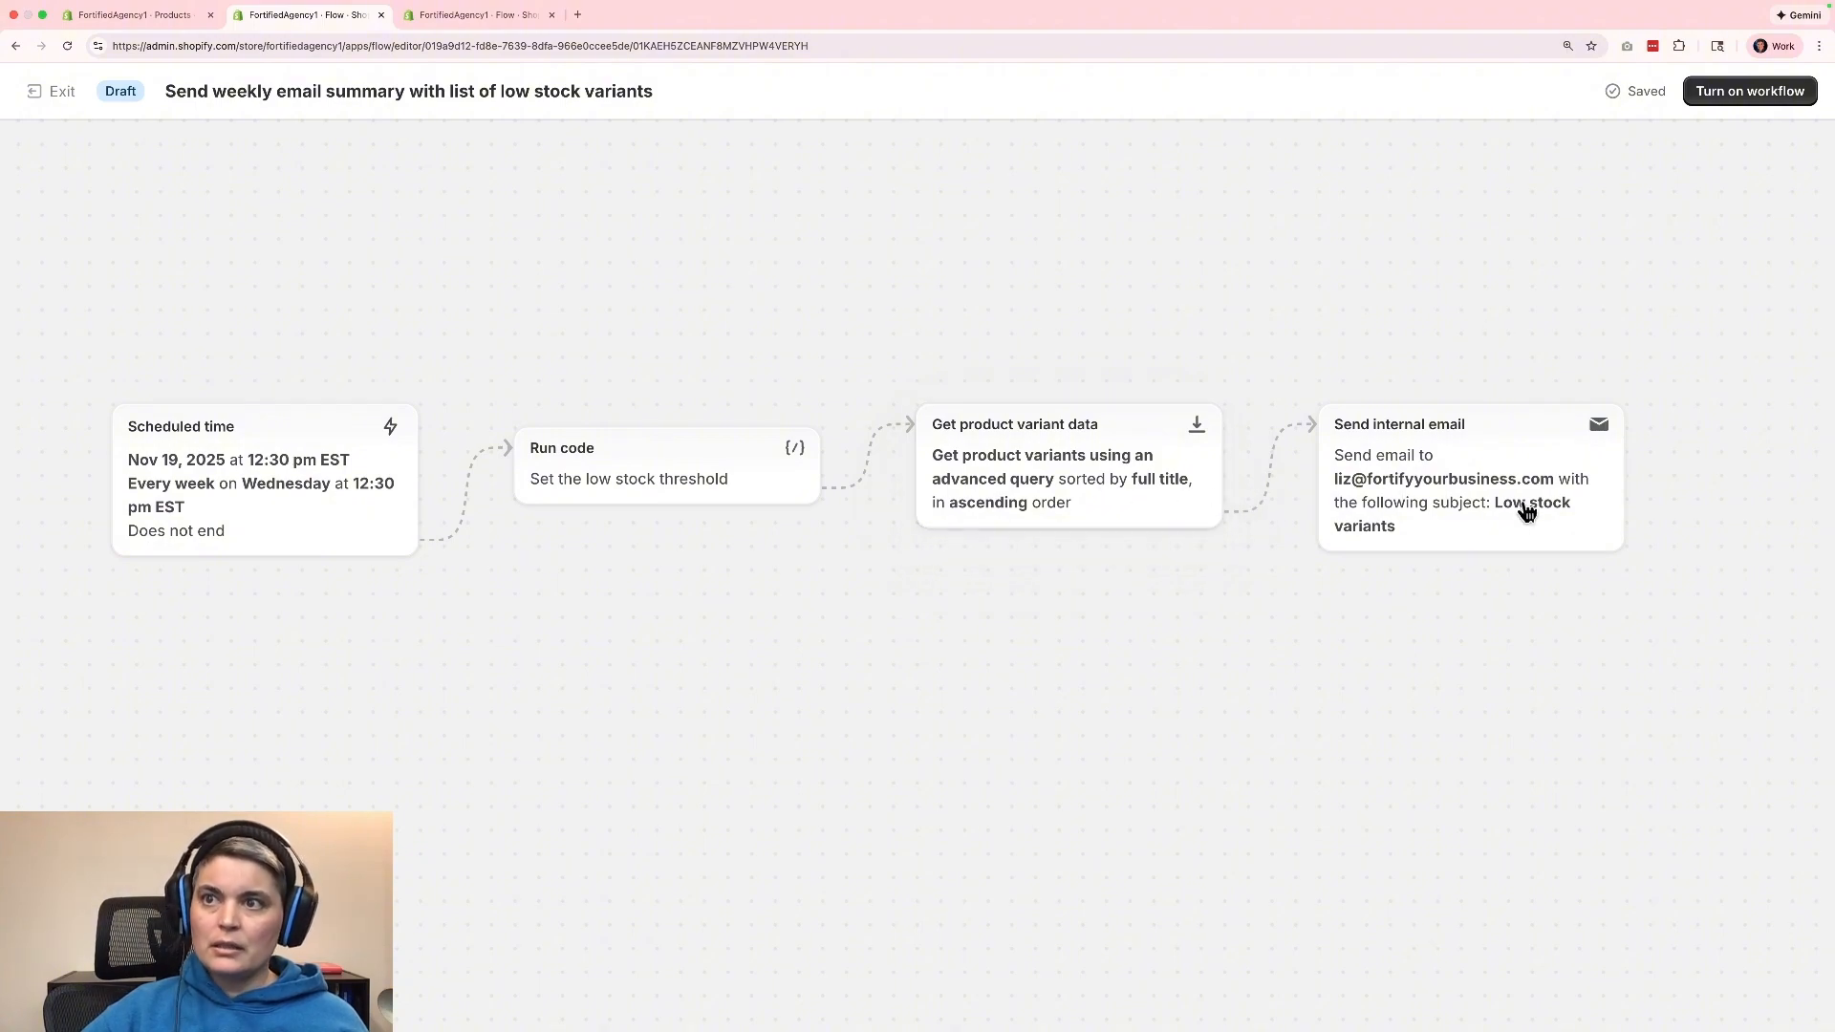
{"action": "mouse_move", "coordinate": [1503, 537]}
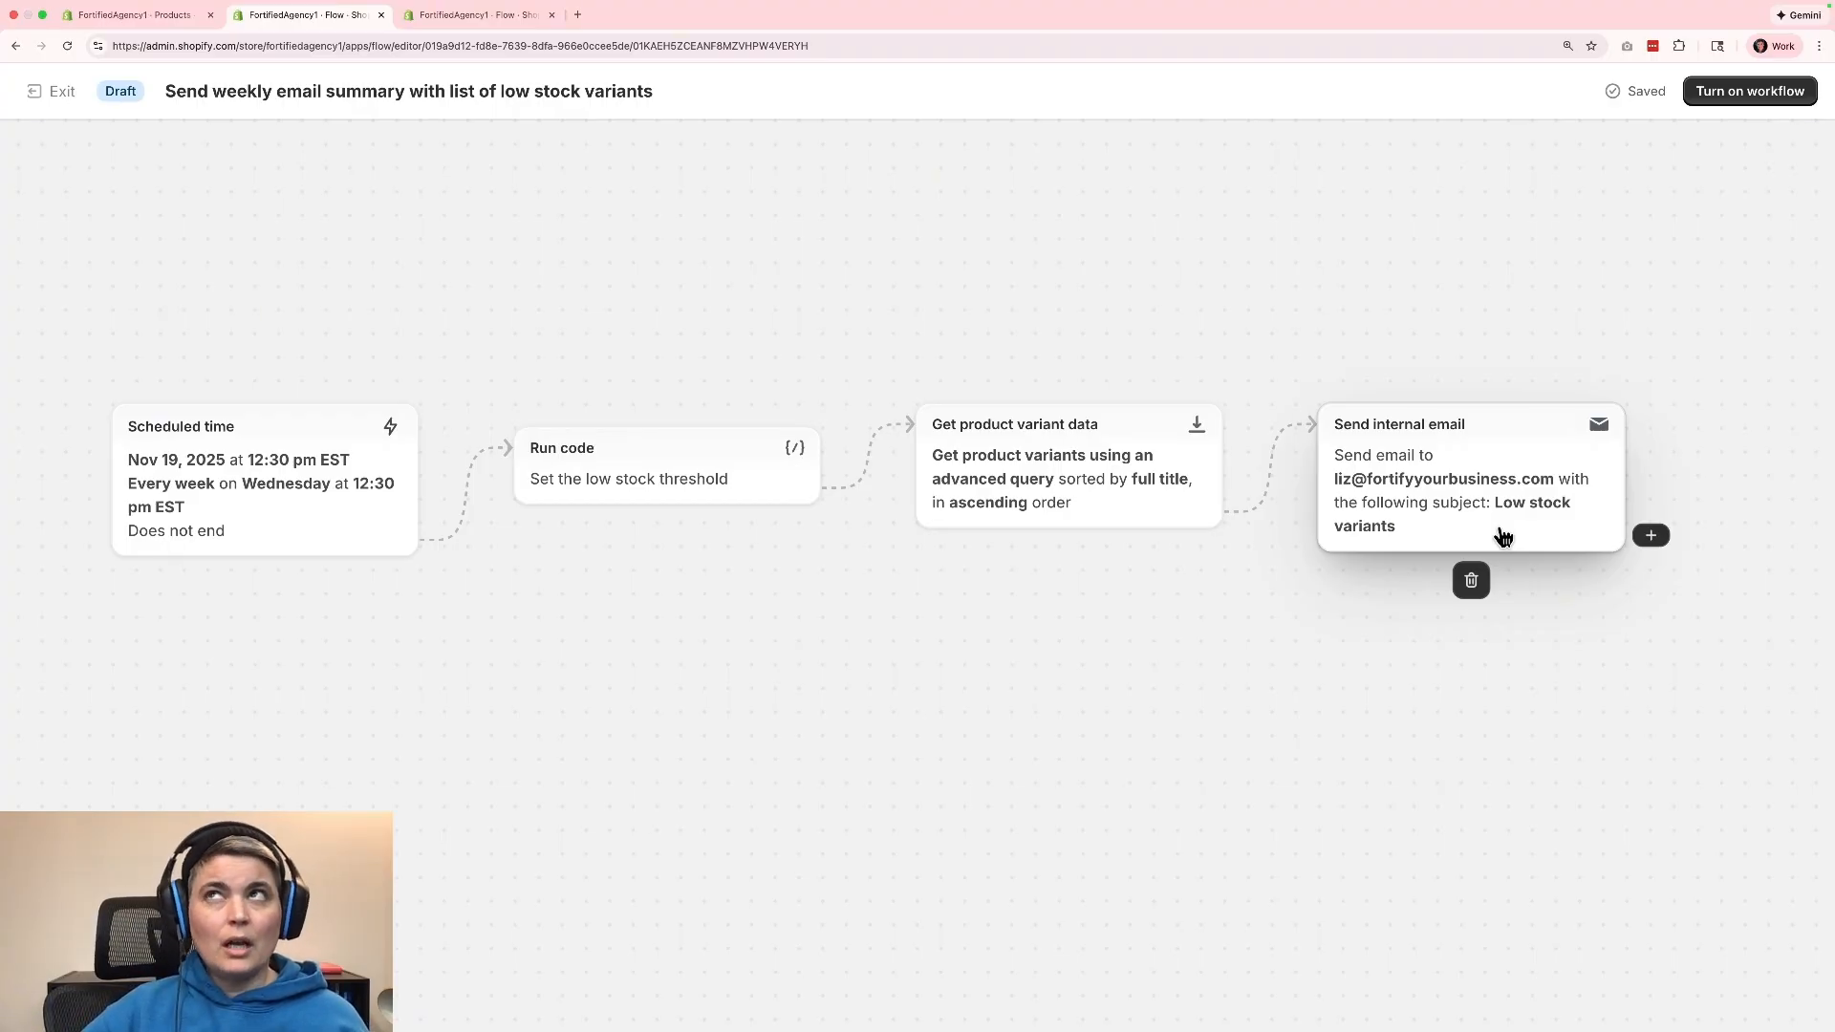
{"action": "left_click", "coordinate": [1743, 94]}
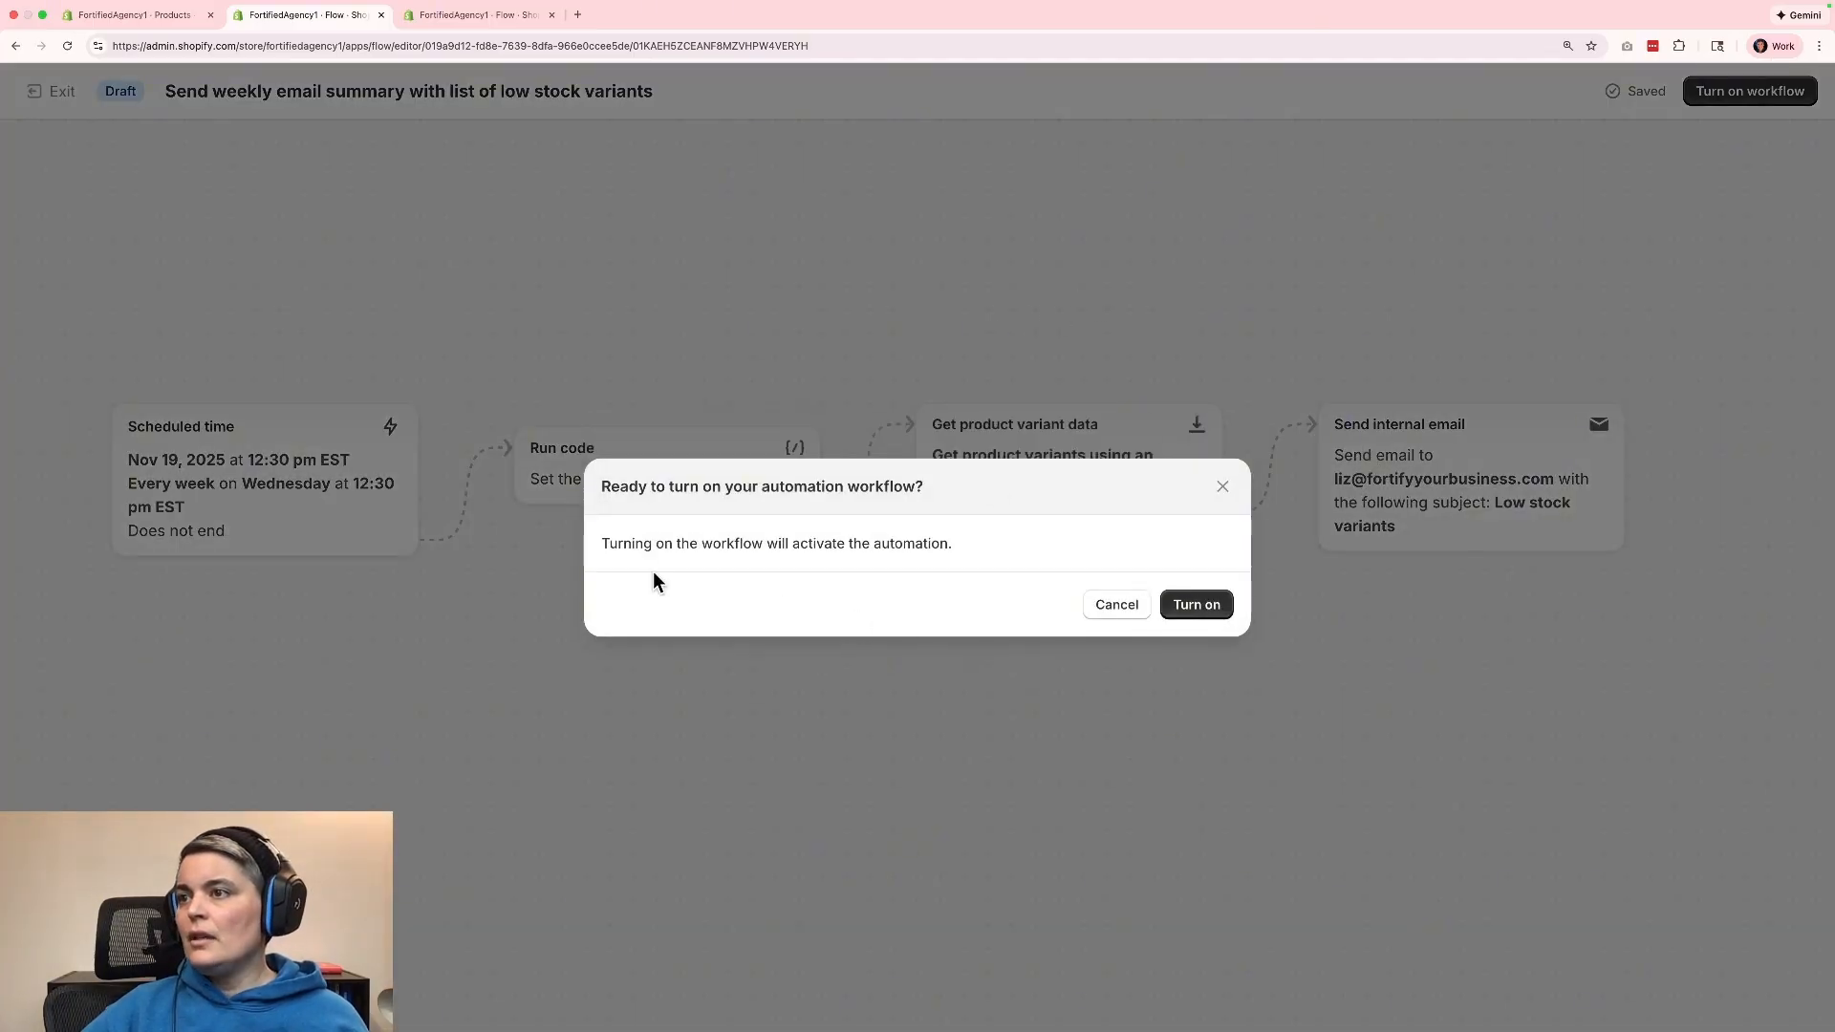
{"action": "left_click", "coordinate": [1197, 619]}
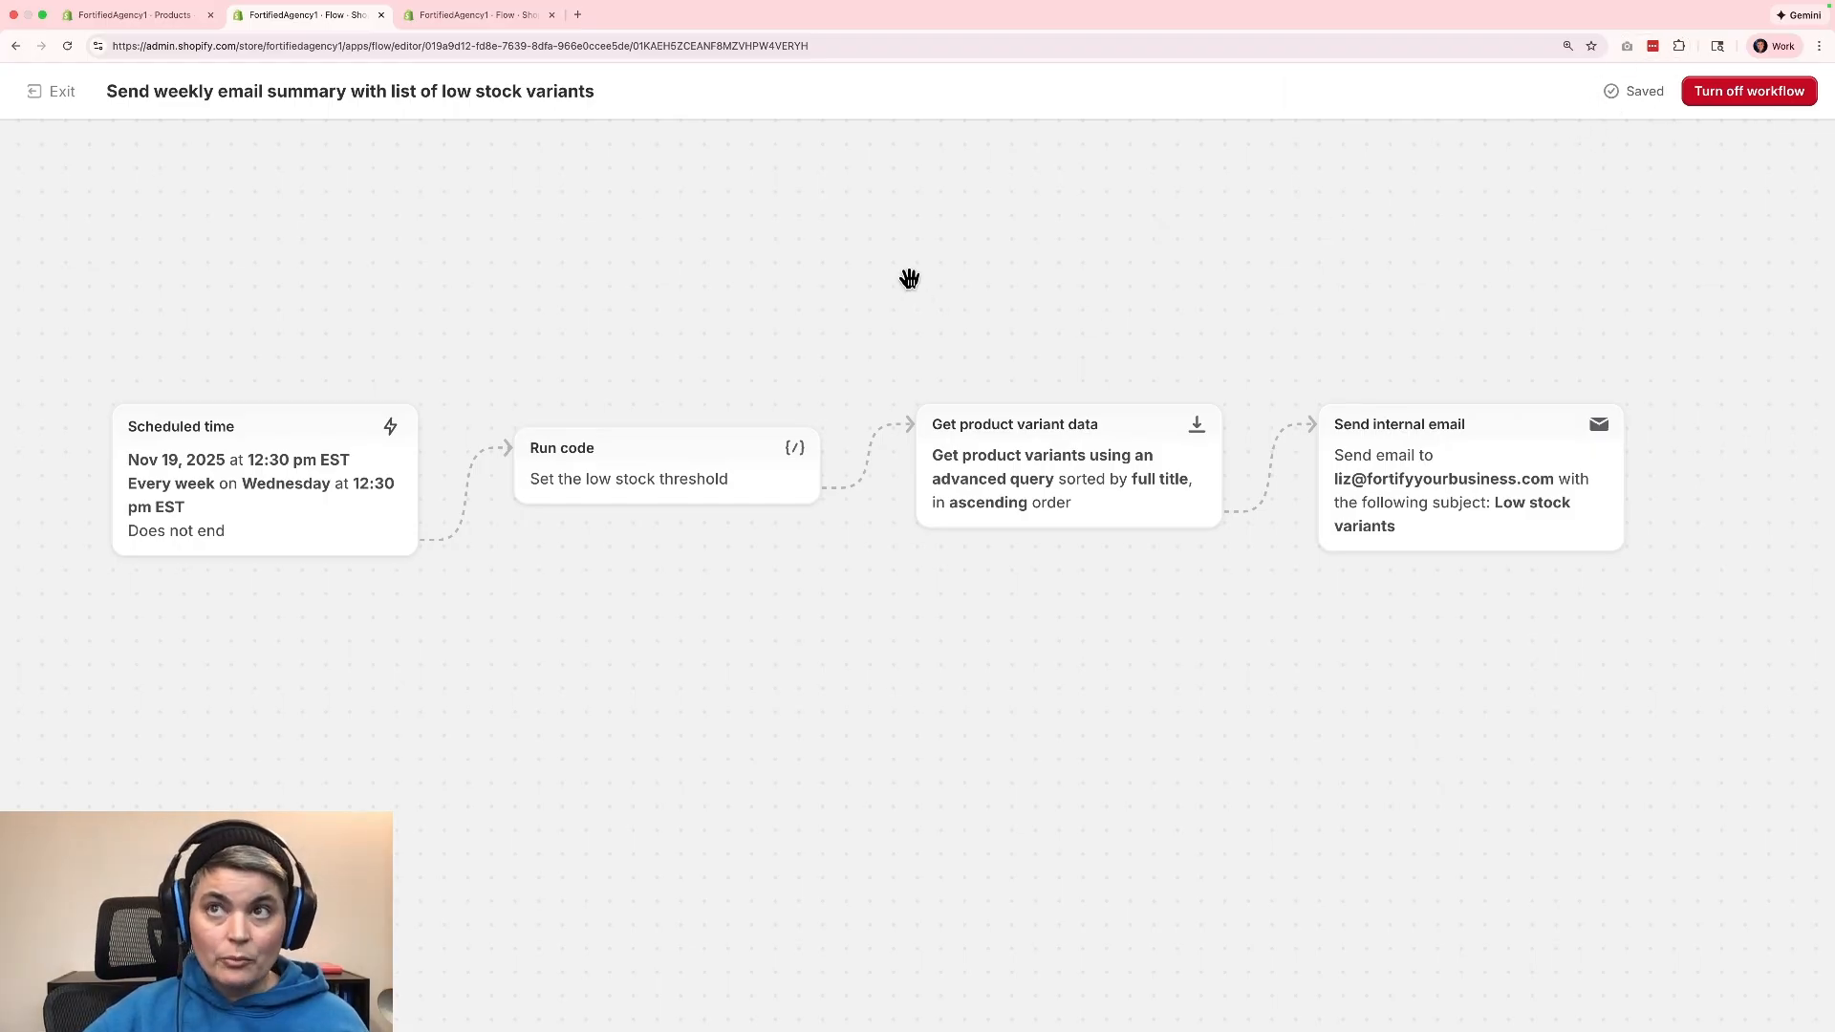
{"action": "left_click", "coordinate": [55, 91]}
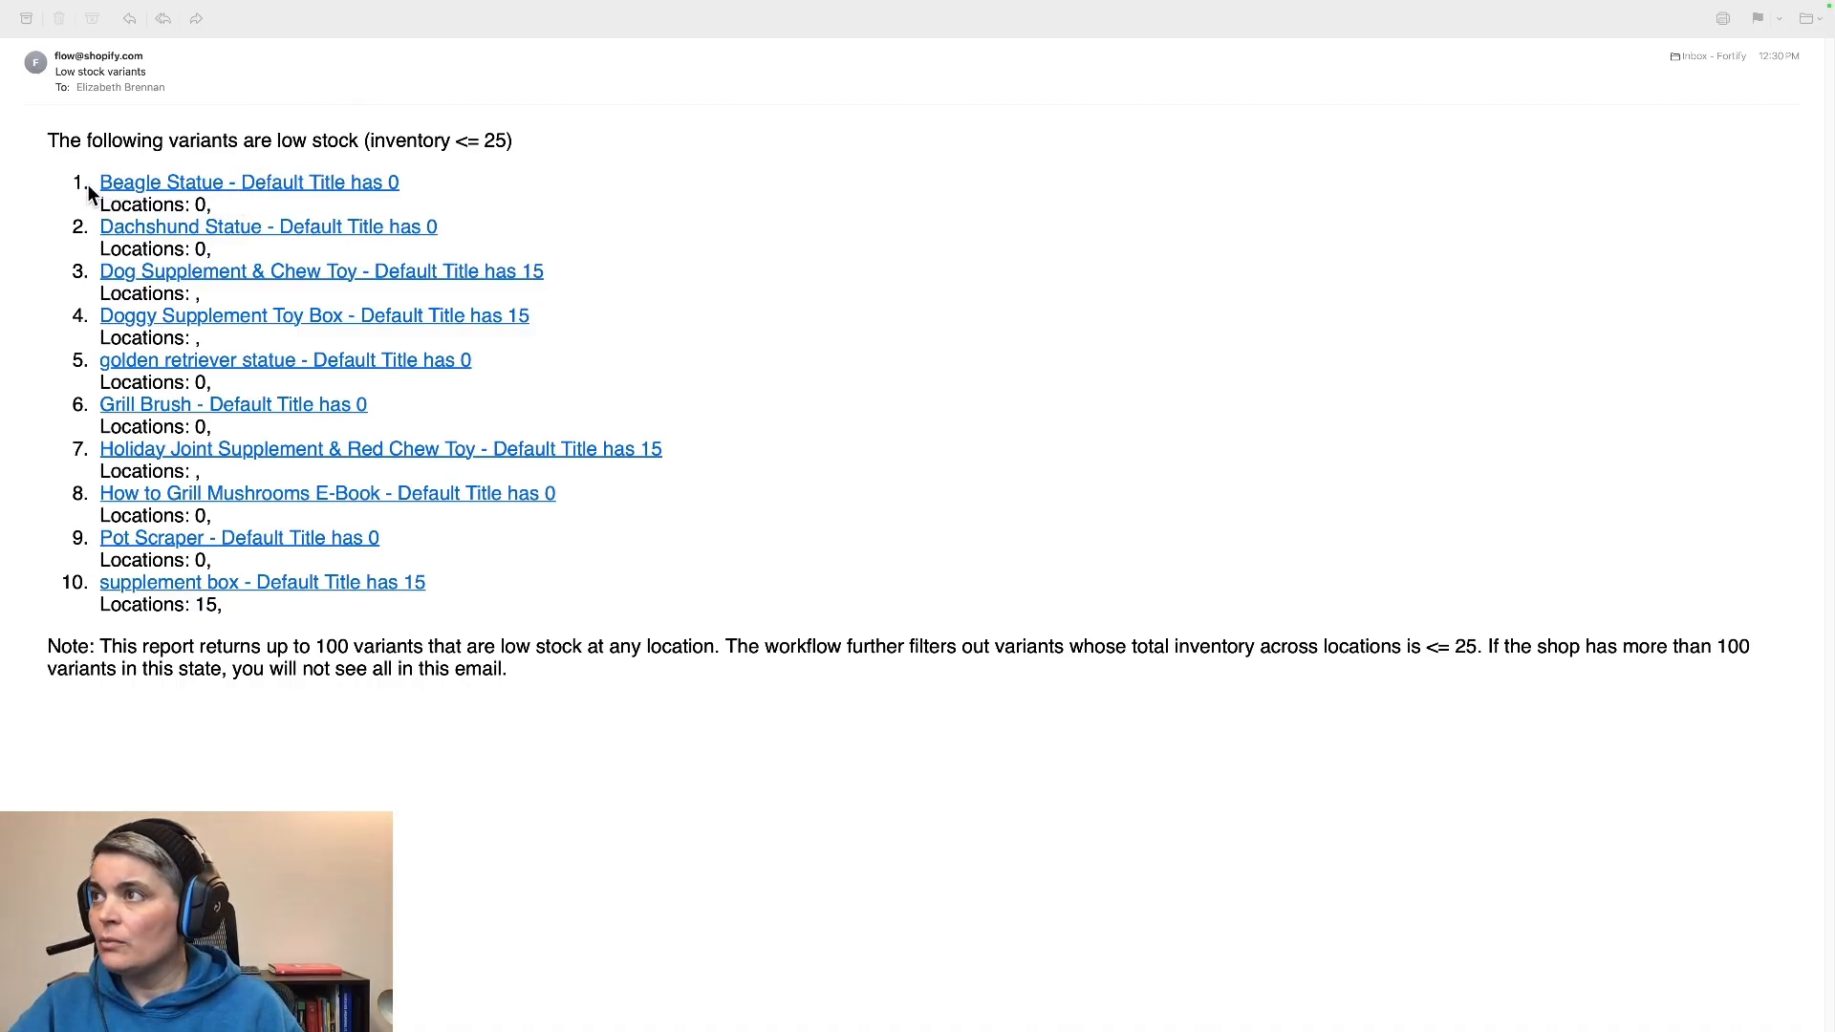
Review the Low stock variants email in the mail app, highlighting the two dog statues, Dog Supplement & Chew Toy, Doggy Supplement Toy Box and supplement box.
{"action": "left_click_drag", "start_coordinate": [461, 172], "coordinate": [443, 233]}
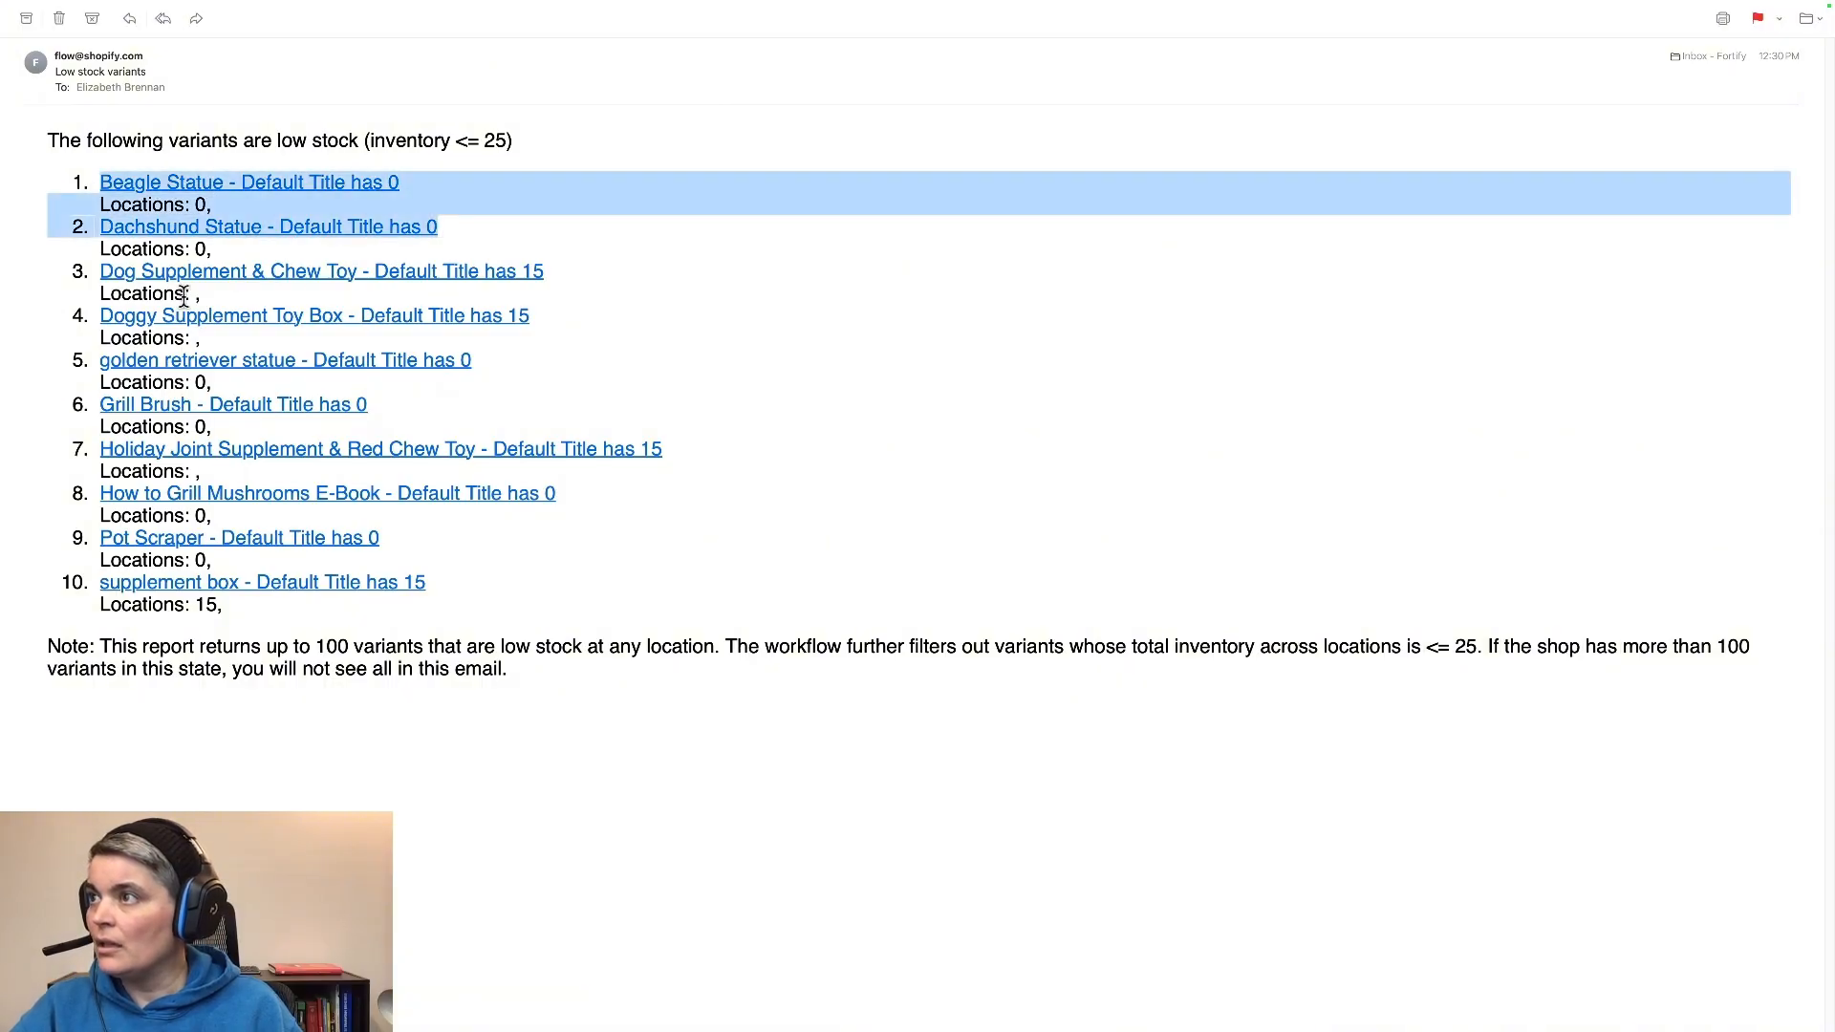
{"action": "left_click_drag", "start_coordinate": [95, 272], "coordinate": [548, 267]}
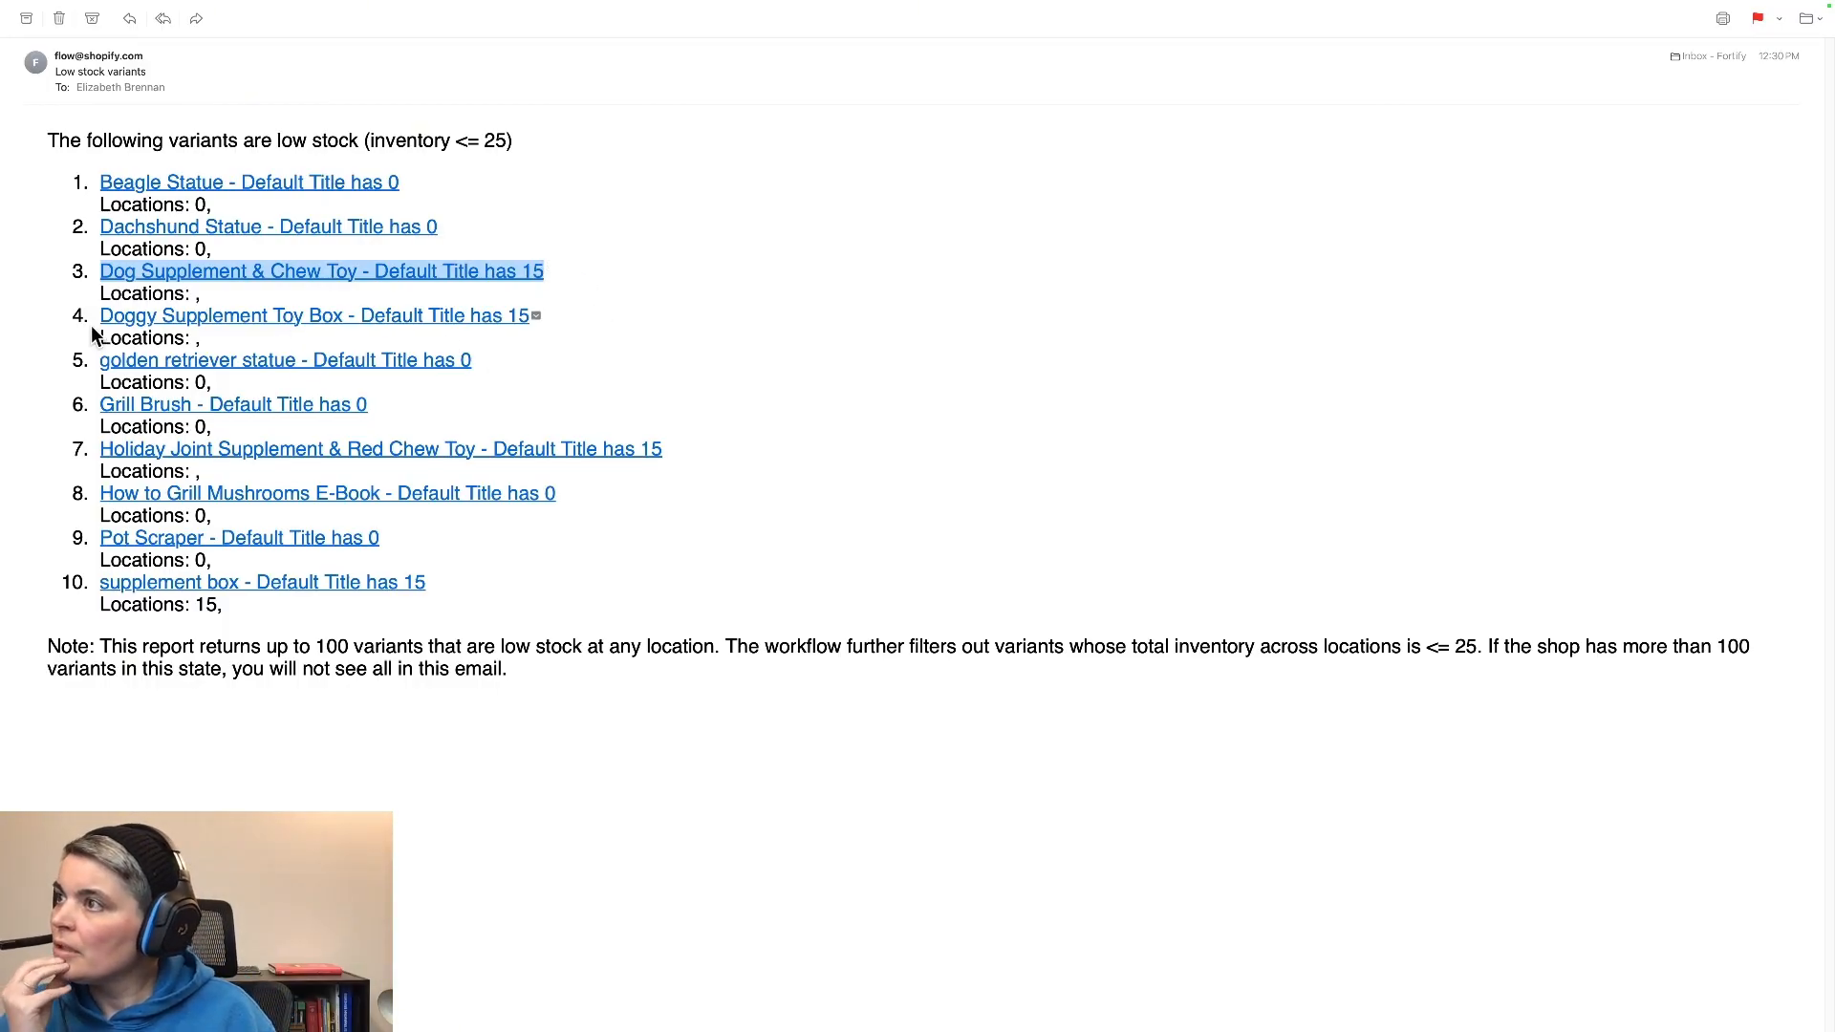
{"action": "left_click_drag", "start_coordinate": [91, 321], "coordinate": [564, 319]}
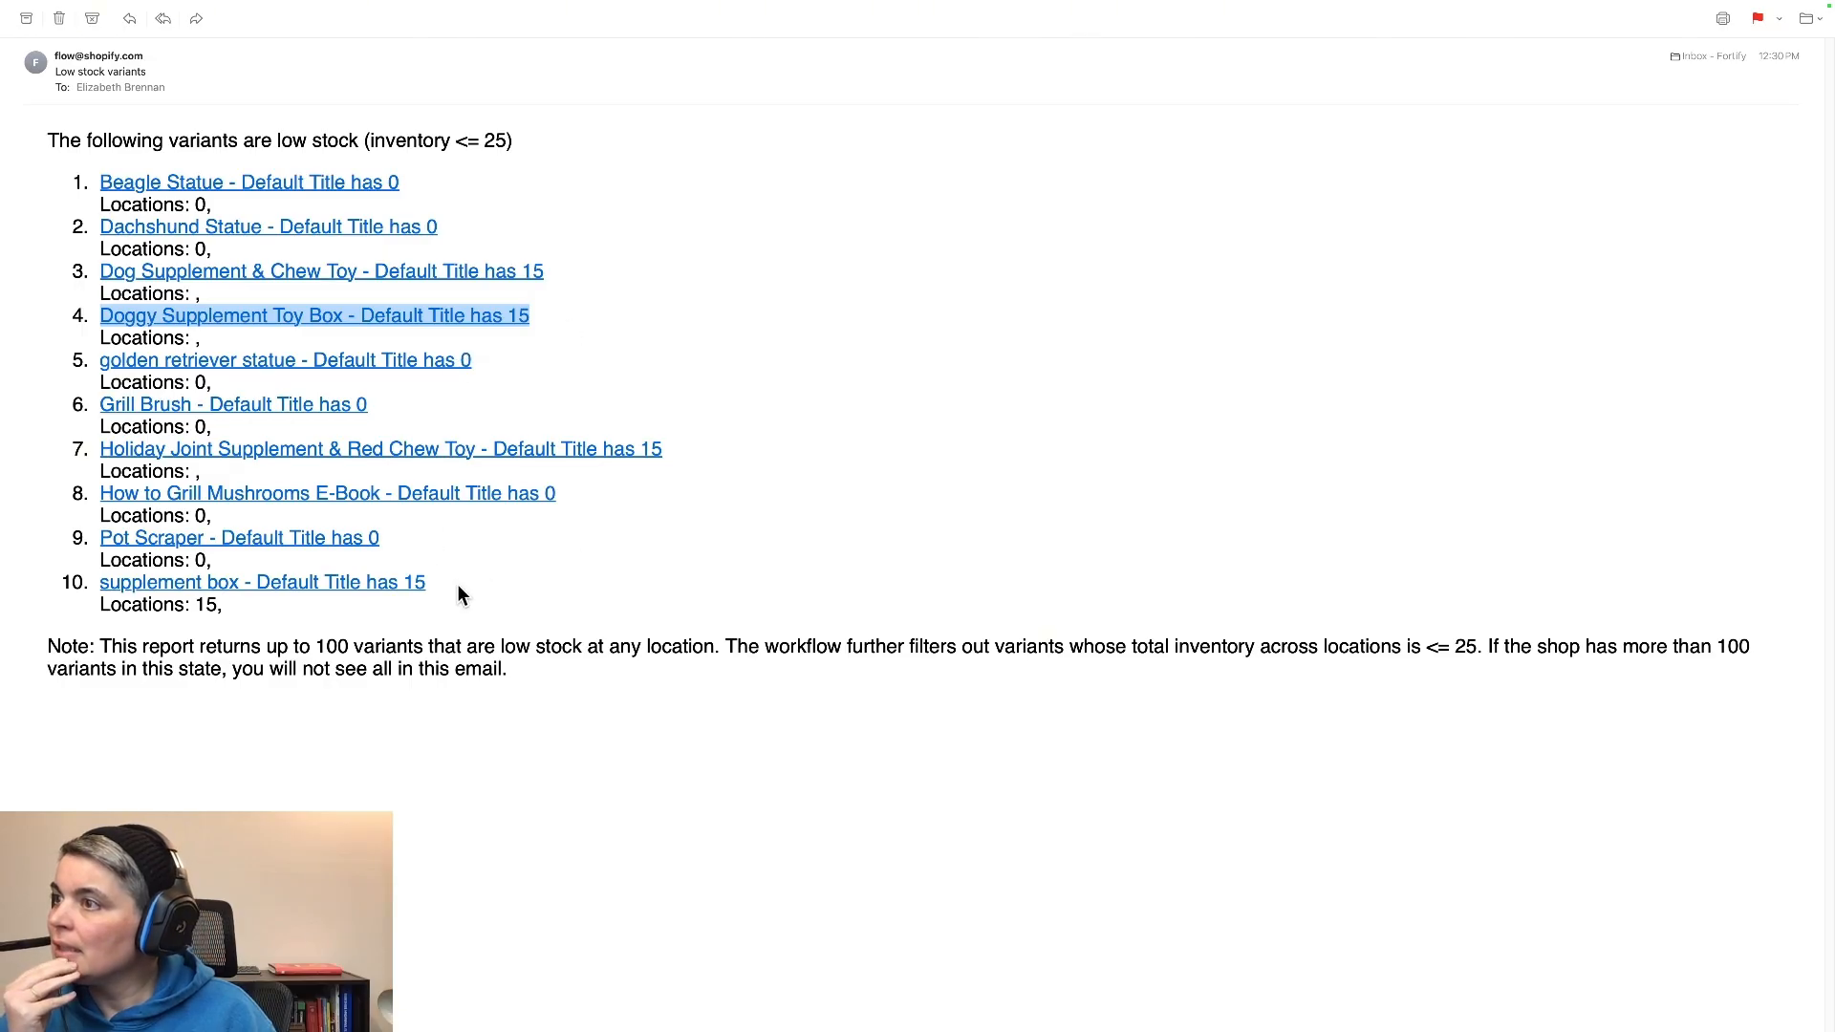
{"action": "left_click_drag", "start_coordinate": [459, 594], "coordinate": [96, 592]}
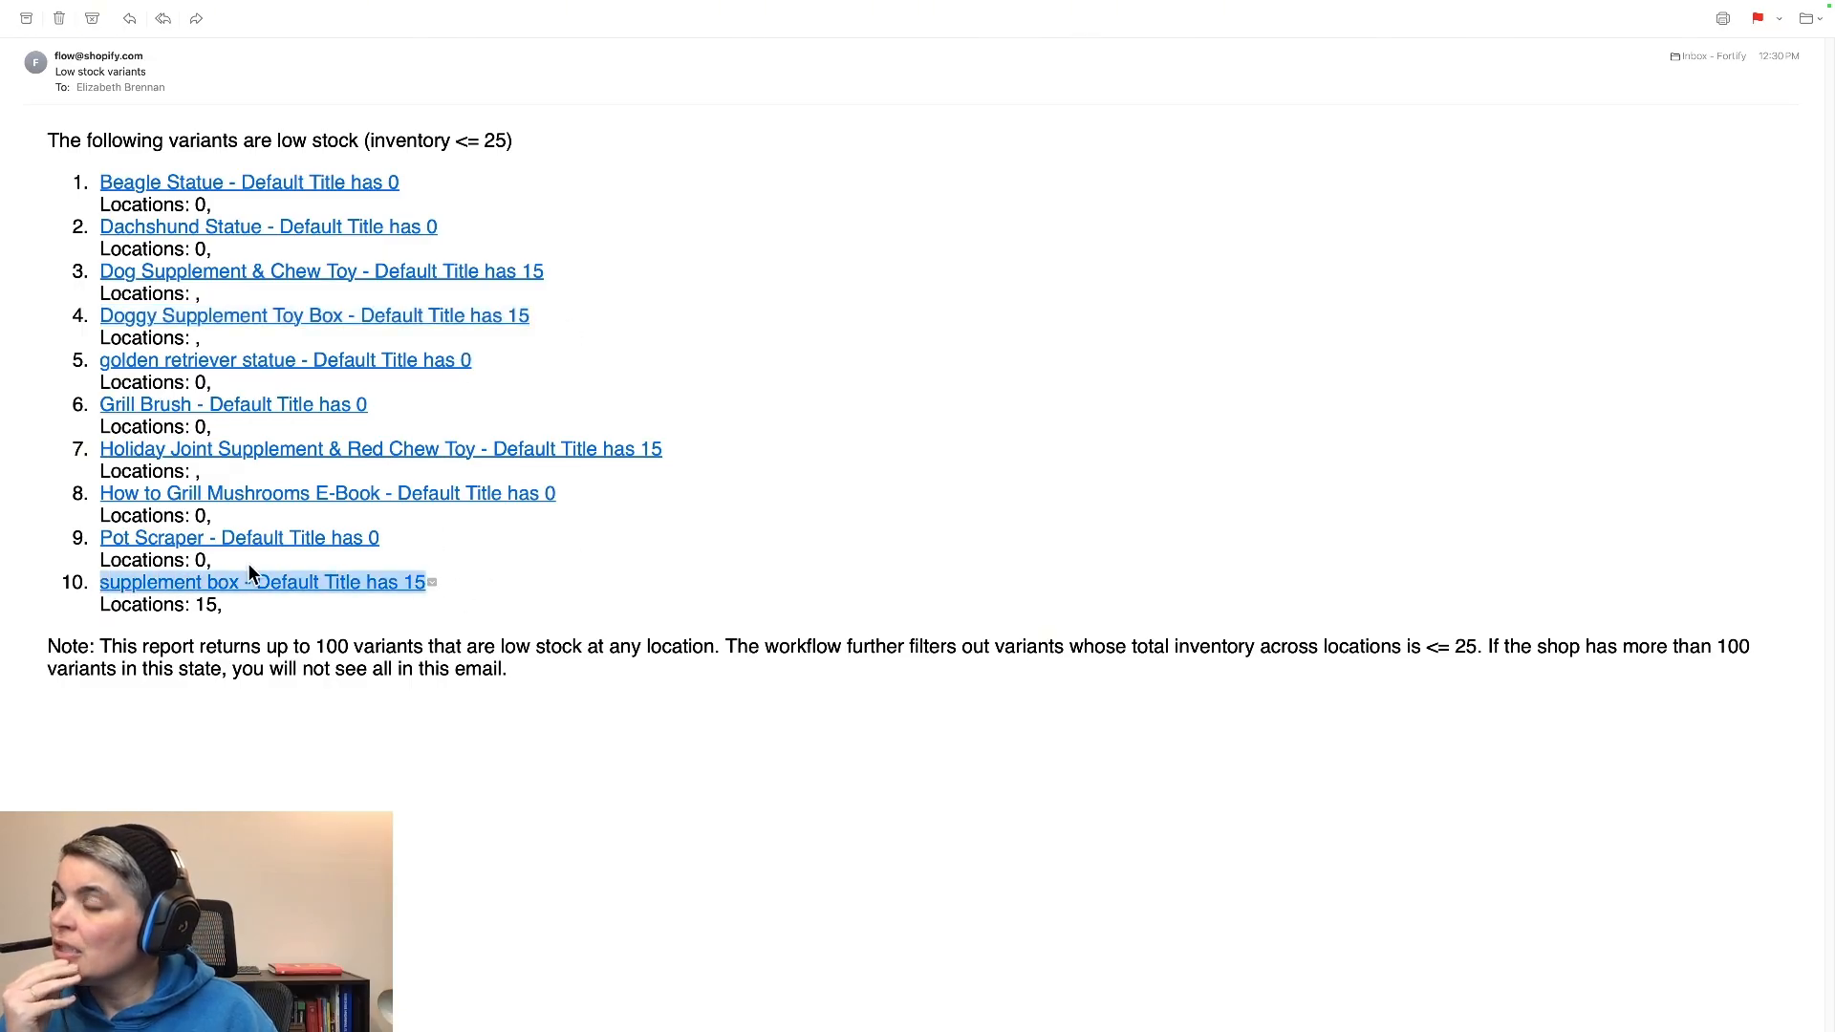